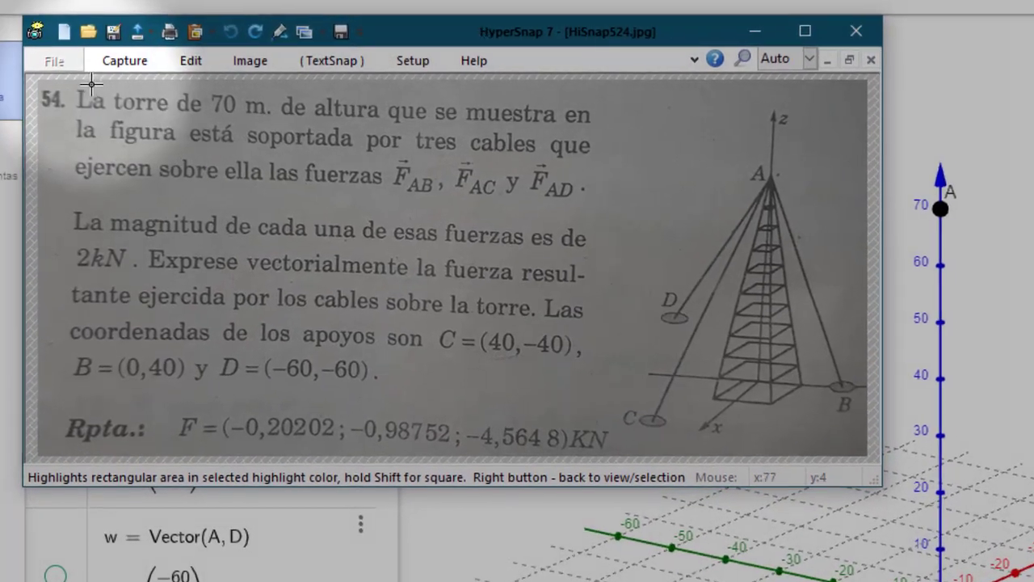
Highlight the phrase "La torre de 70 m.", the tower in the figure, and the force labels F_AB, F_AC and F_AD
drag(77, 87, 272, 121)
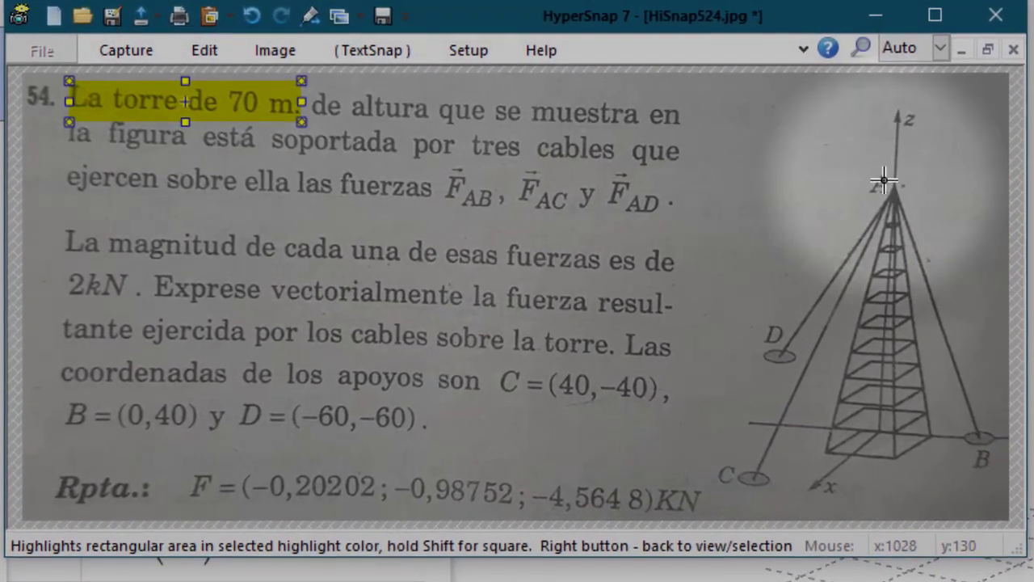
drag(833, 165, 889, 467)
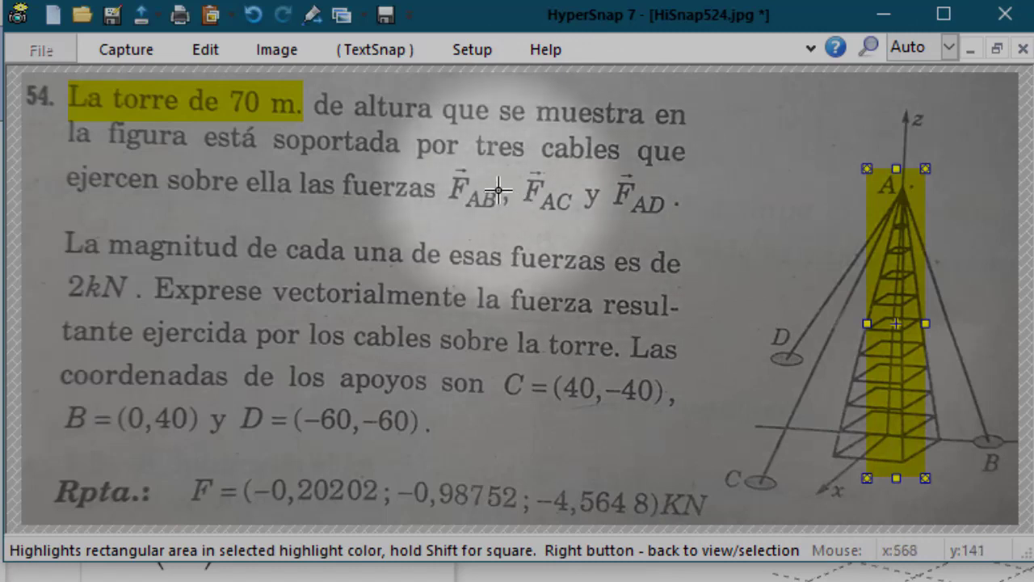
drag(500, 182, 471, 212)
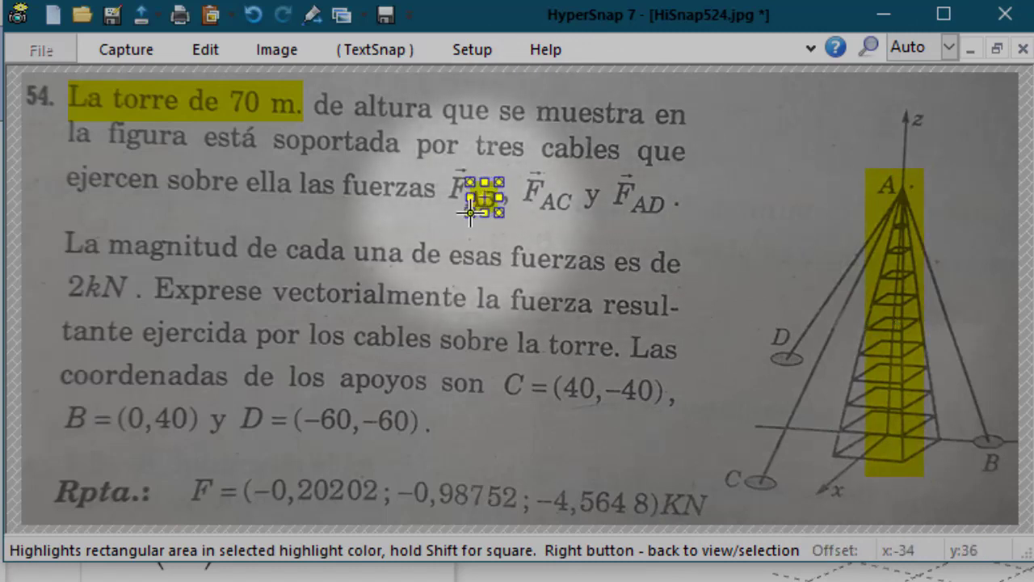
drag(575, 191, 542, 212)
drag(673, 189, 637, 223)
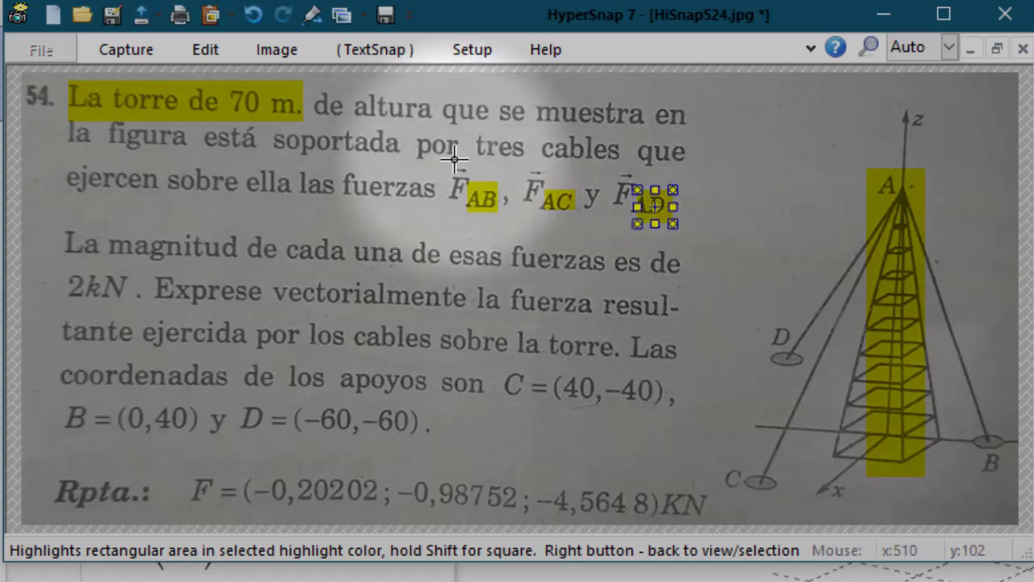
drag(438, 168, 685, 225)
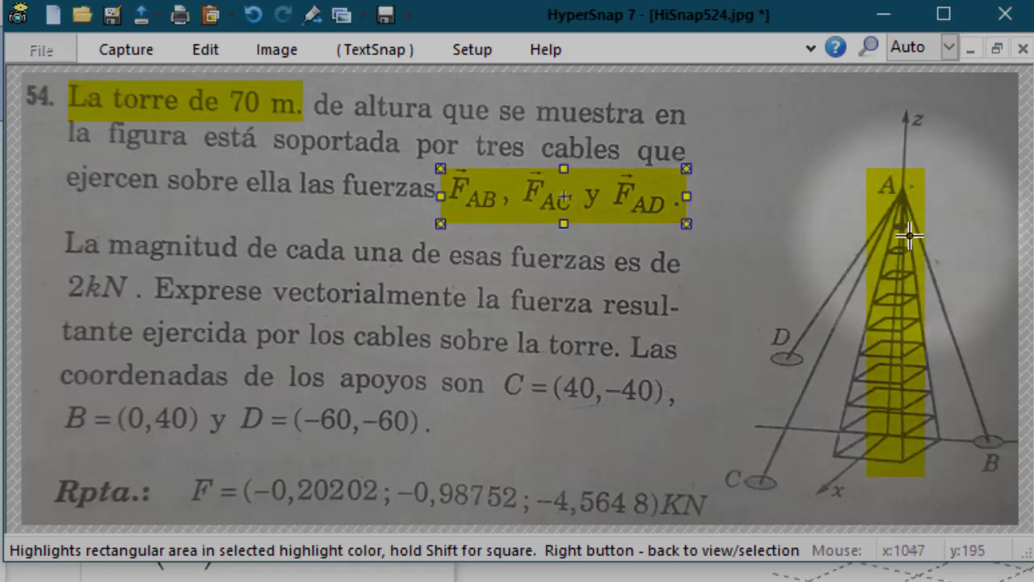
Highlight the cable support labels D, C and B in the tower figure
click(862, 198)
drag(760, 315, 788, 357)
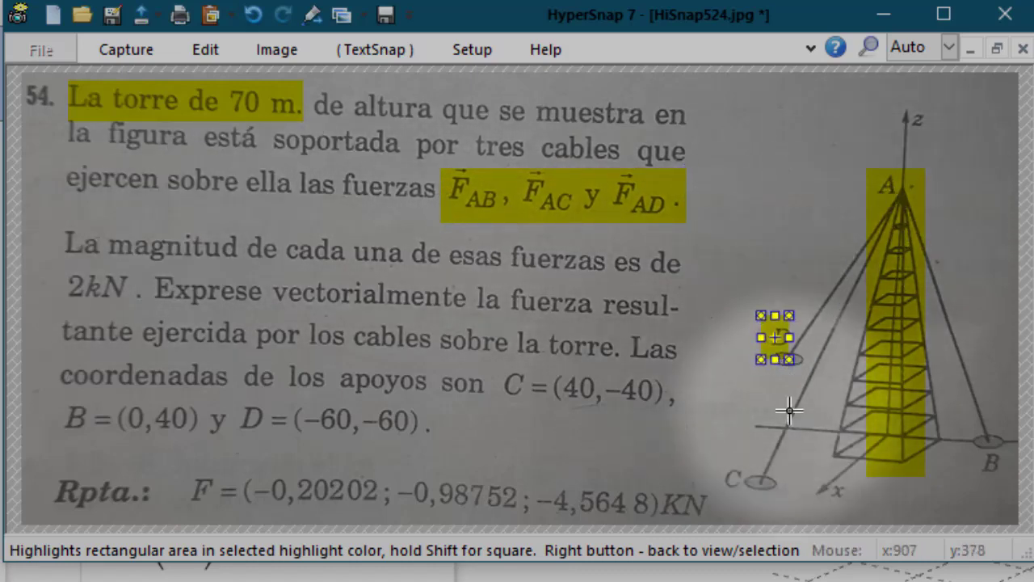
drag(727, 451, 767, 494)
drag(979, 445, 1008, 475)
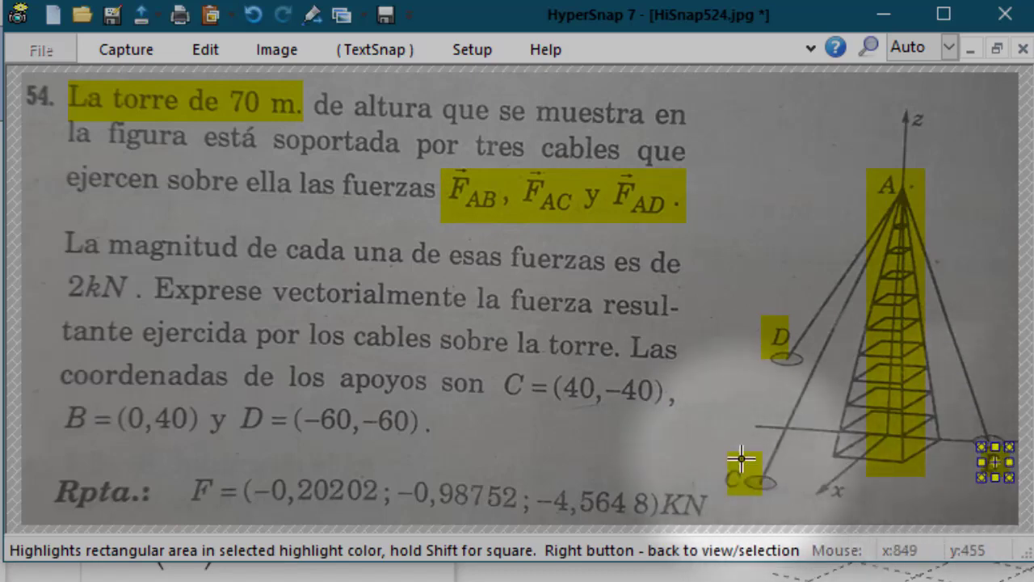
Highlight the statement giving each force's 2kN magnitude and the sentence asking for the resultant force on the tower
drag(55, 222, 700, 277)
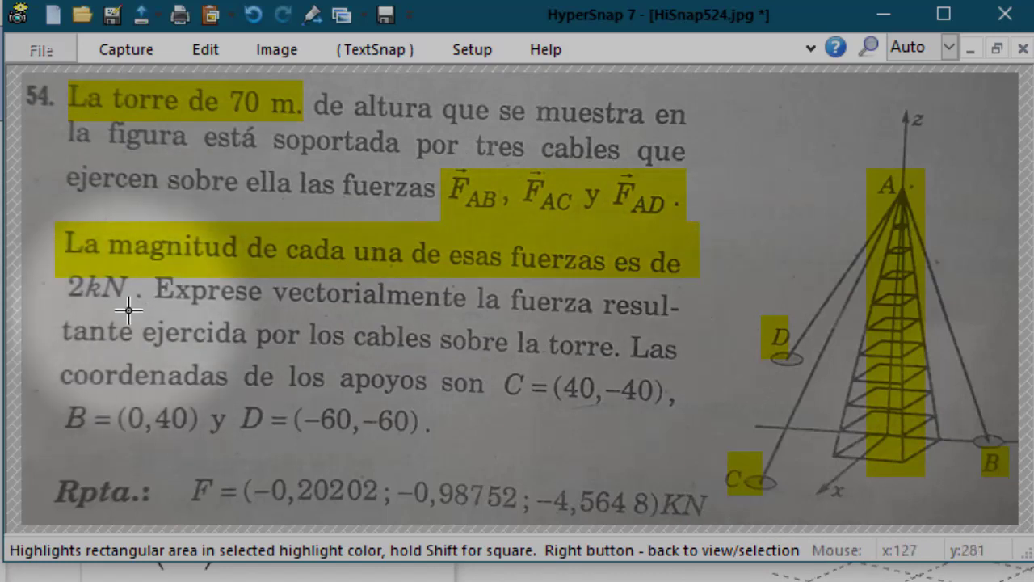
drag(128, 310, 67, 271)
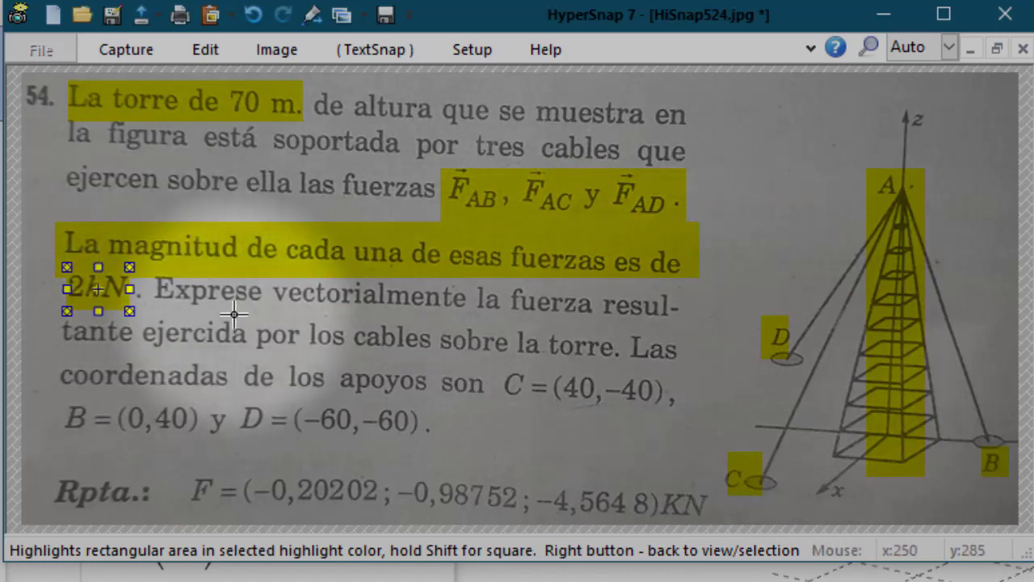
click(256, 347)
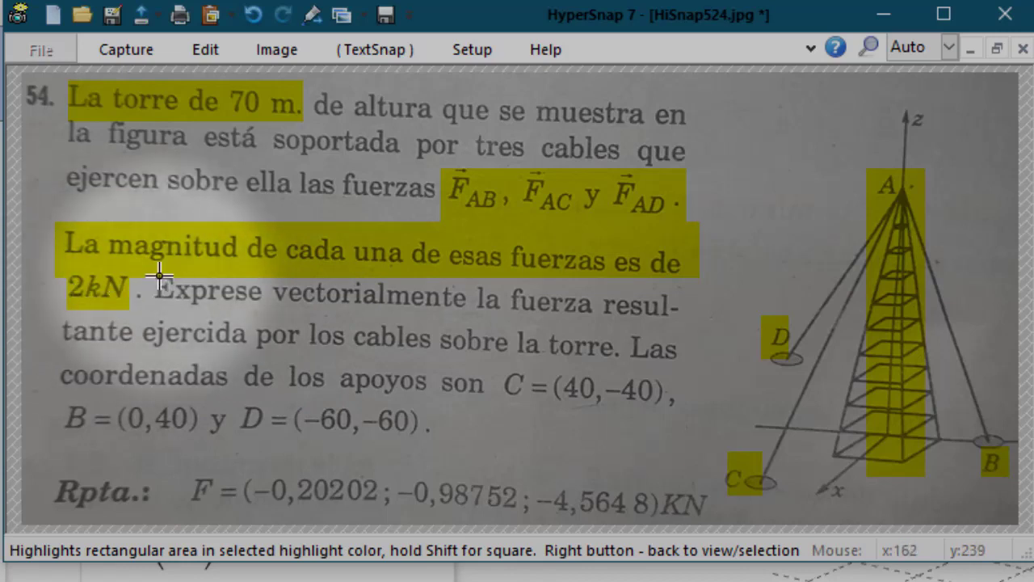
drag(159, 275, 679, 317)
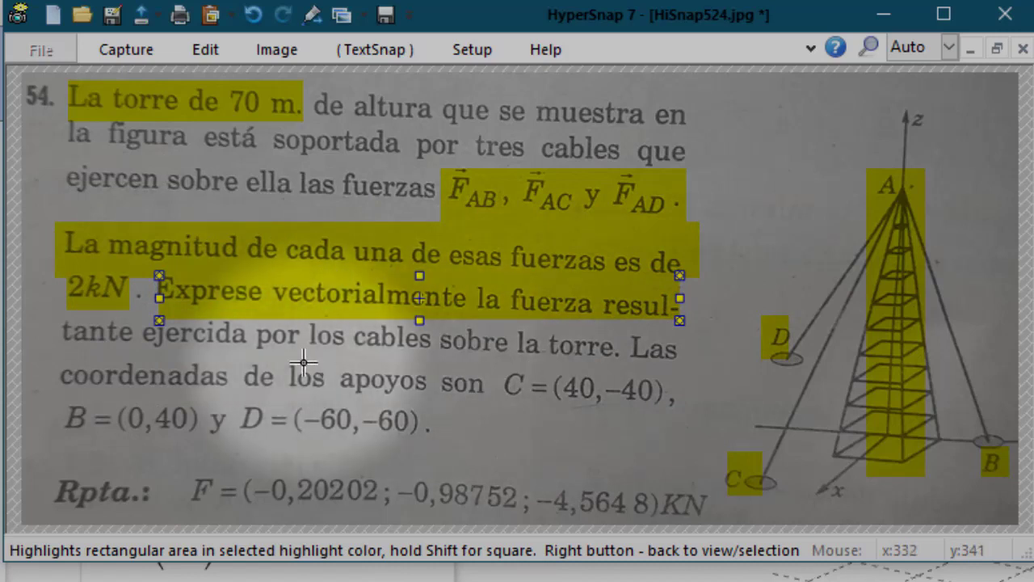
drag(52, 318, 602, 361)
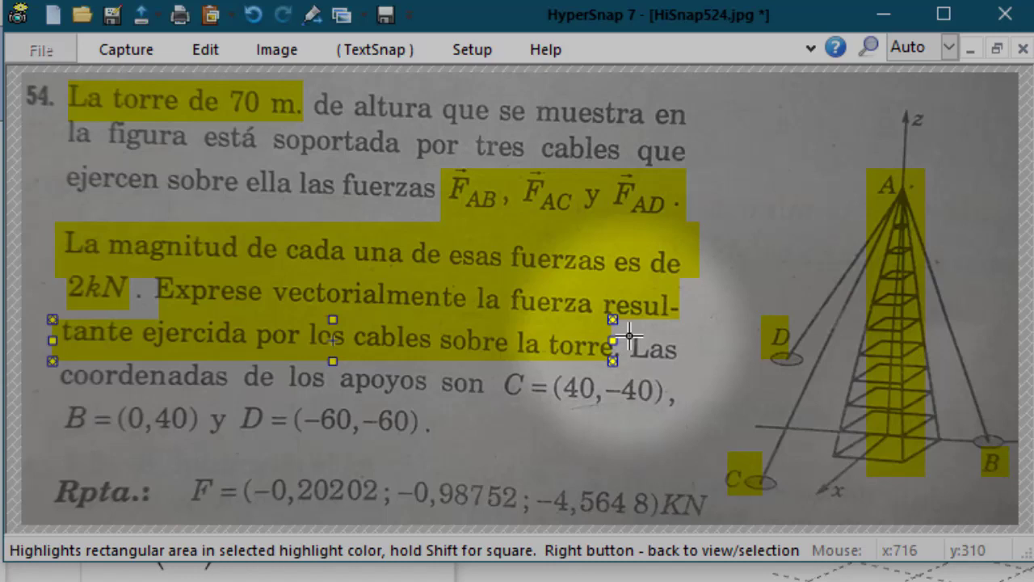
Highlight the sentence giving support coordinates C=(40,−40), B=(0,40) and D=(−60,−60), along with support C in the figure
drag(629, 335, 678, 370)
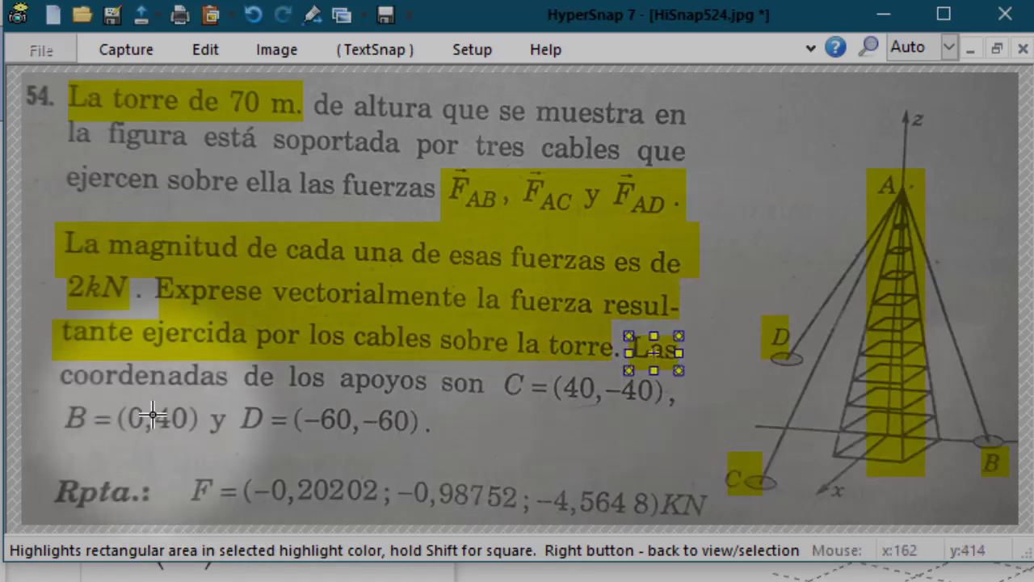
drag(62, 364, 477, 400)
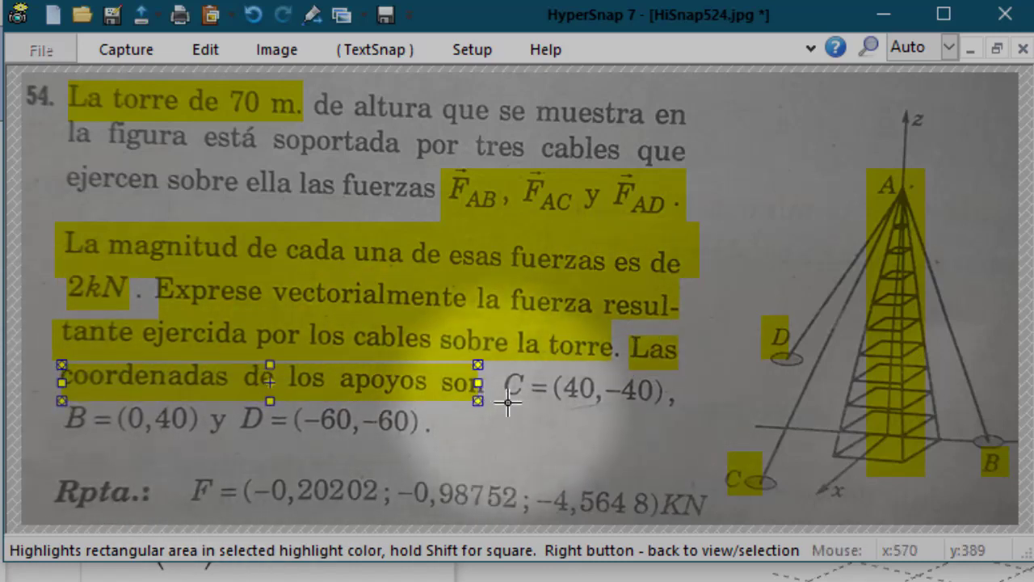
drag(510, 364, 682, 406)
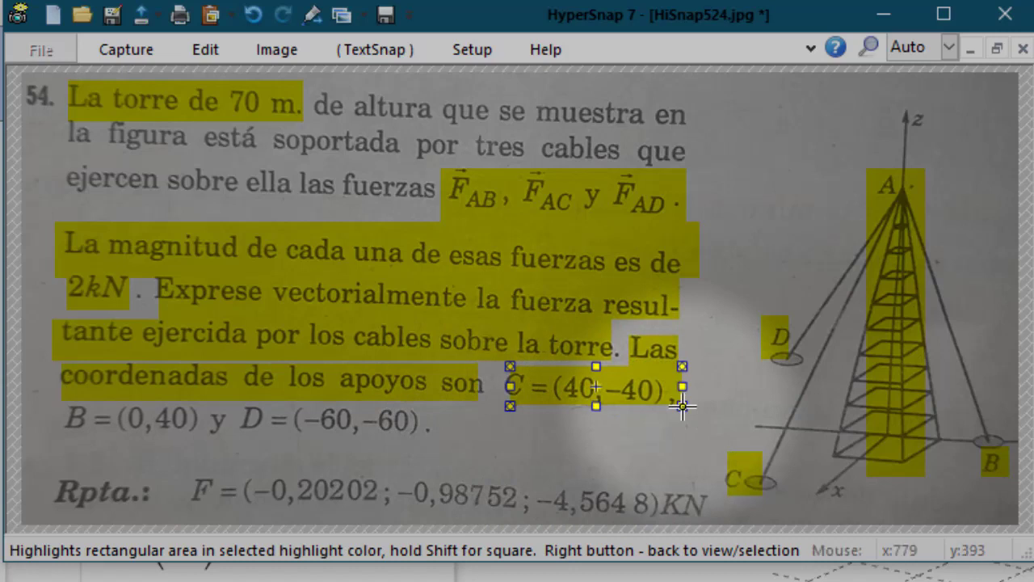
drag(718, 456, 774, 486)
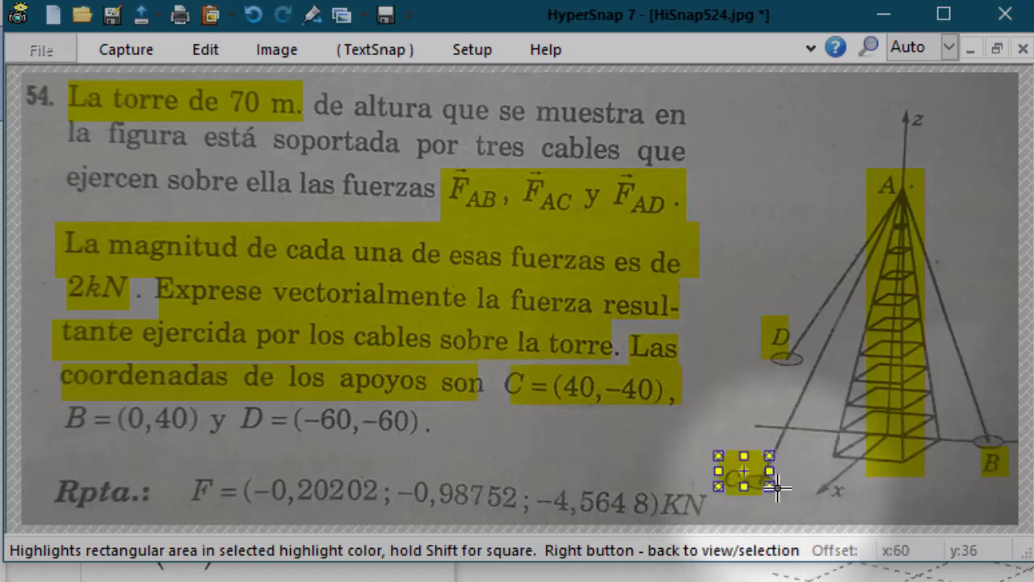
drag(51, 401, 202, 440)
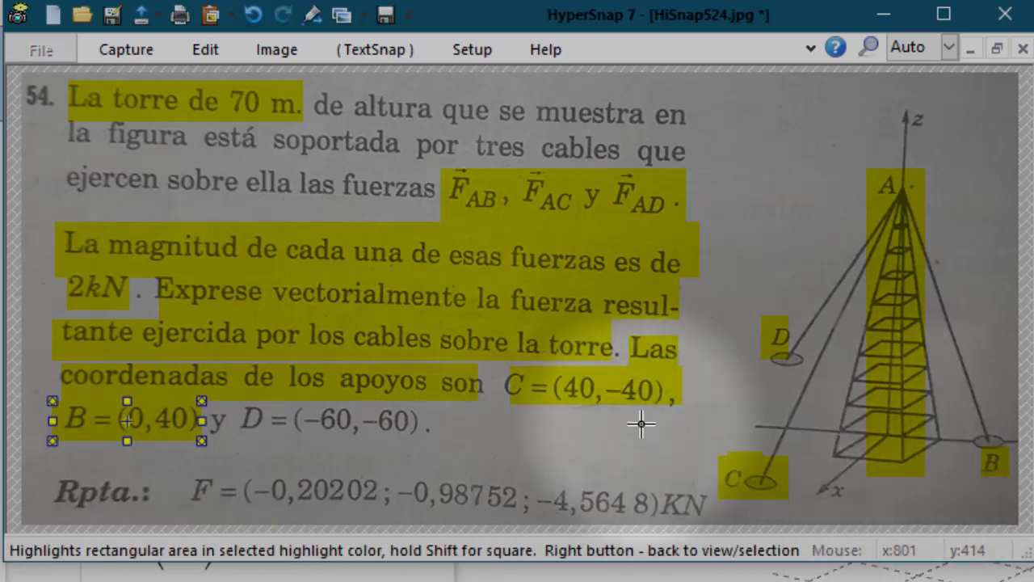
drag(247, 402, 426, 437)
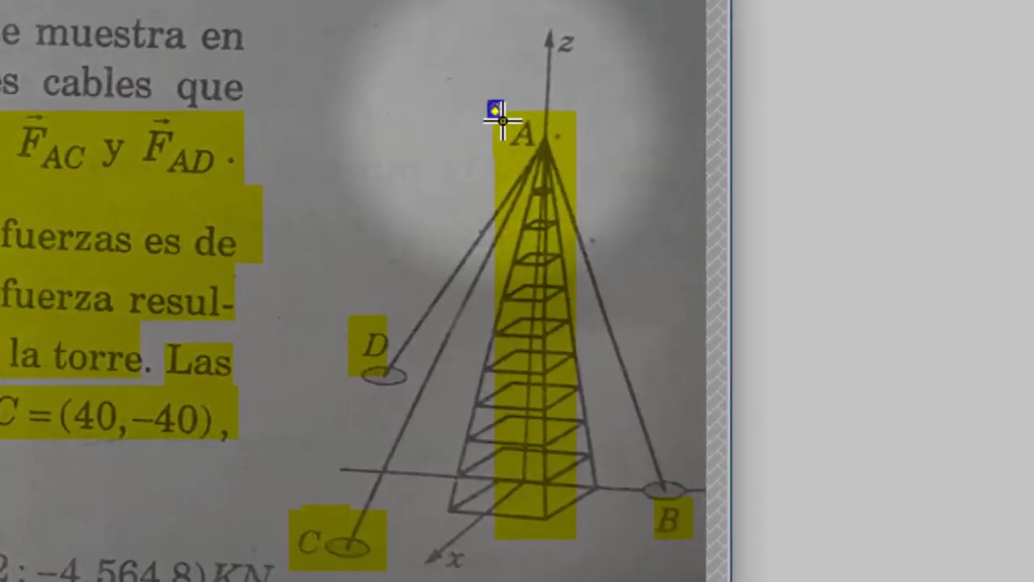
Highlight point A at the top of the tower in the figure and mark "70 m" in the statement
drag(502, 120, 591, 156)
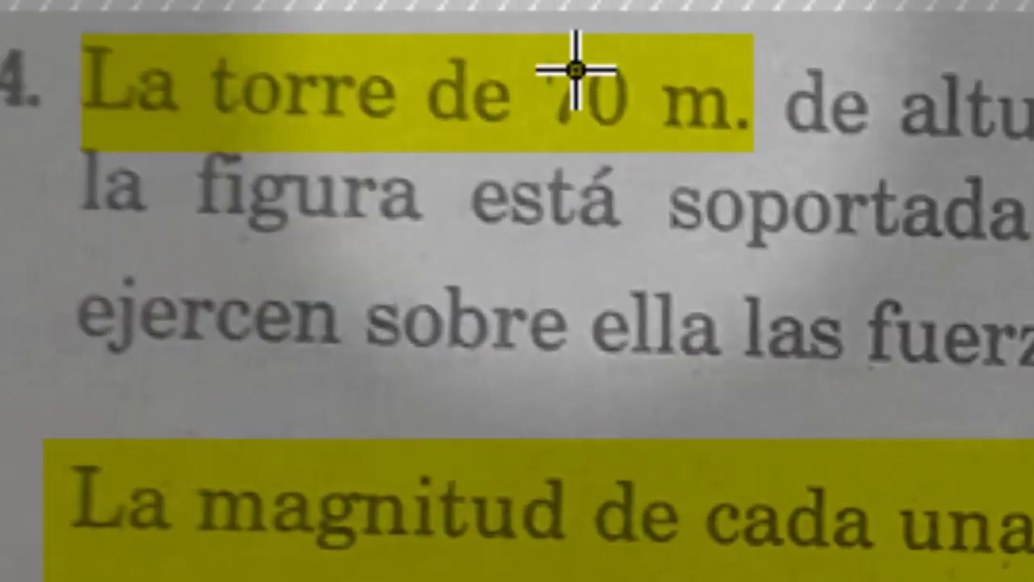
drag(690, 72, 922, 240)
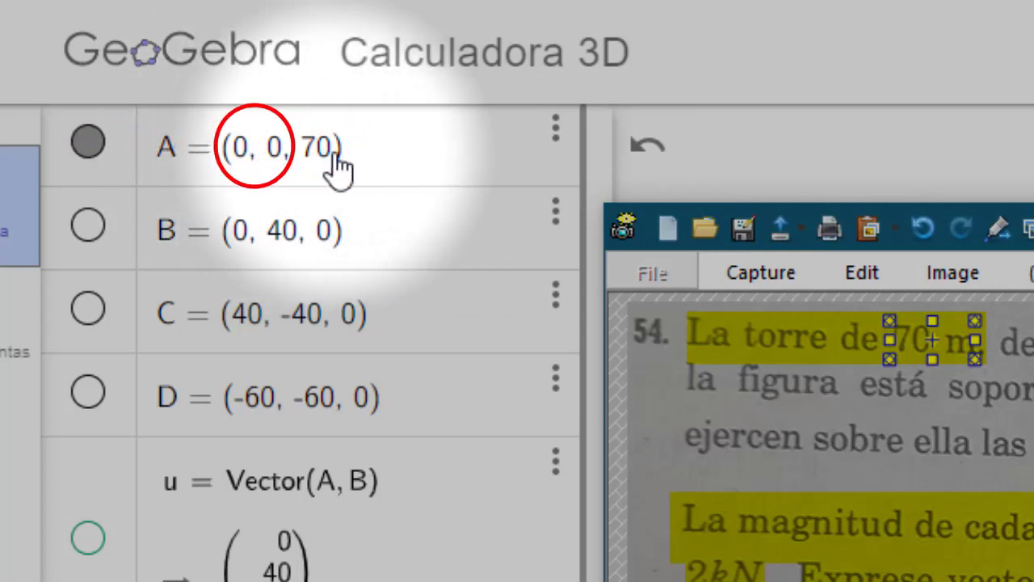
Switch to GeoGebra and show points B and C in the 3D view
drag(1033, 243, 940, 229)
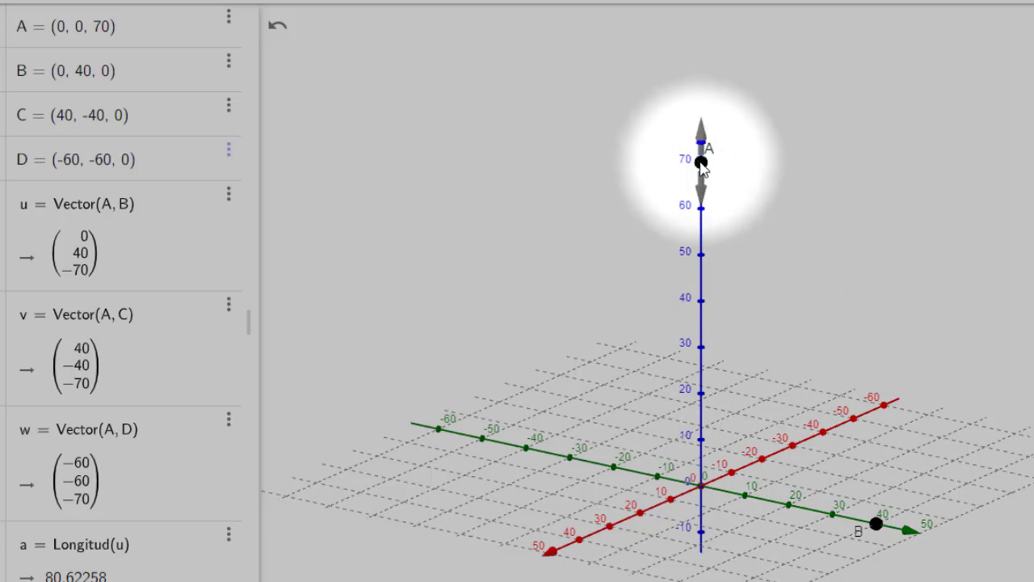
click(872, 113)
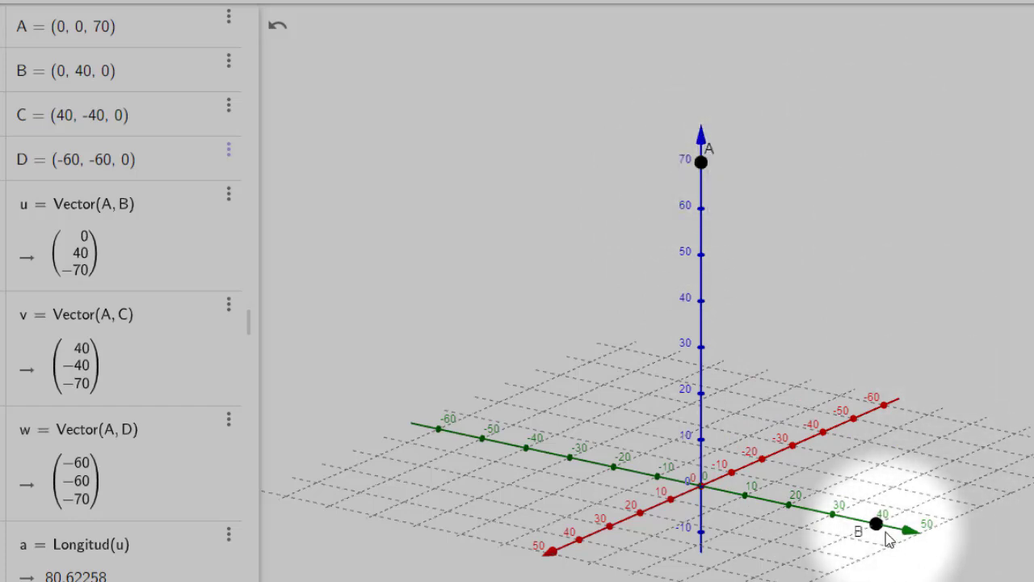
click(933, 212)
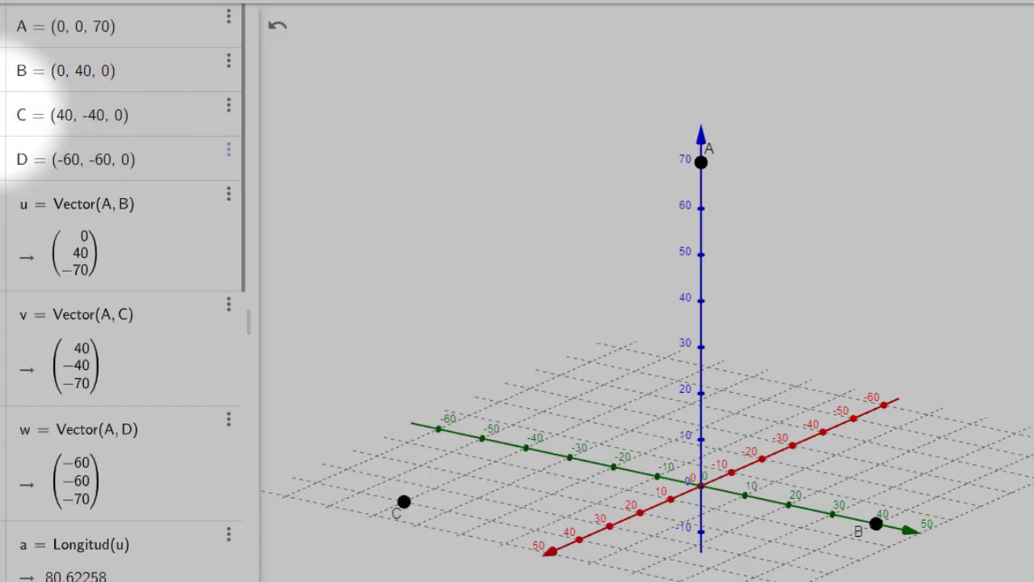
Switch to HyperSnap to mark the coordinates D=(−60,−60), and return to GeoGebra to show point D
key(alt+Tab)
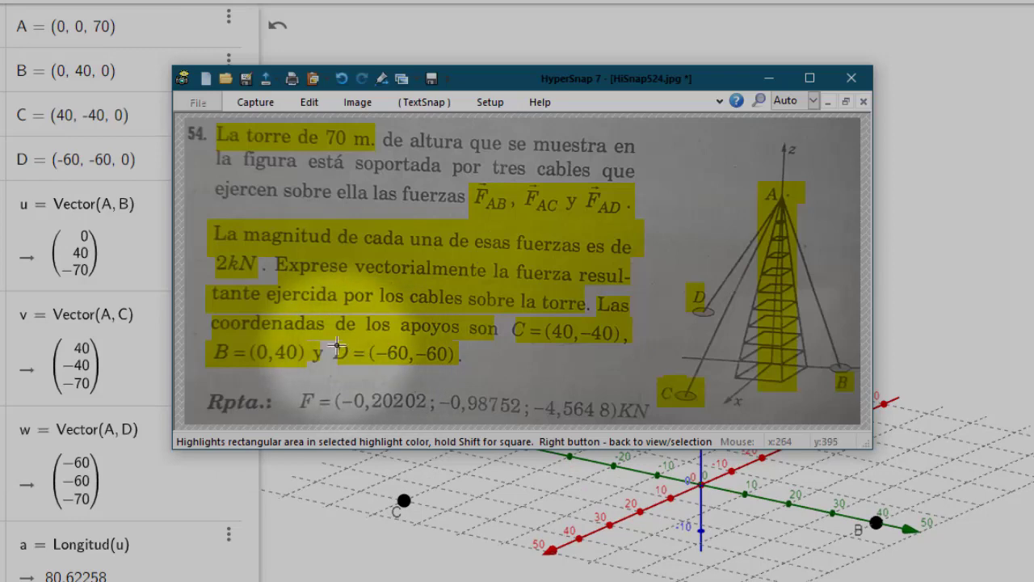
drag(342, 356, 443, 366)
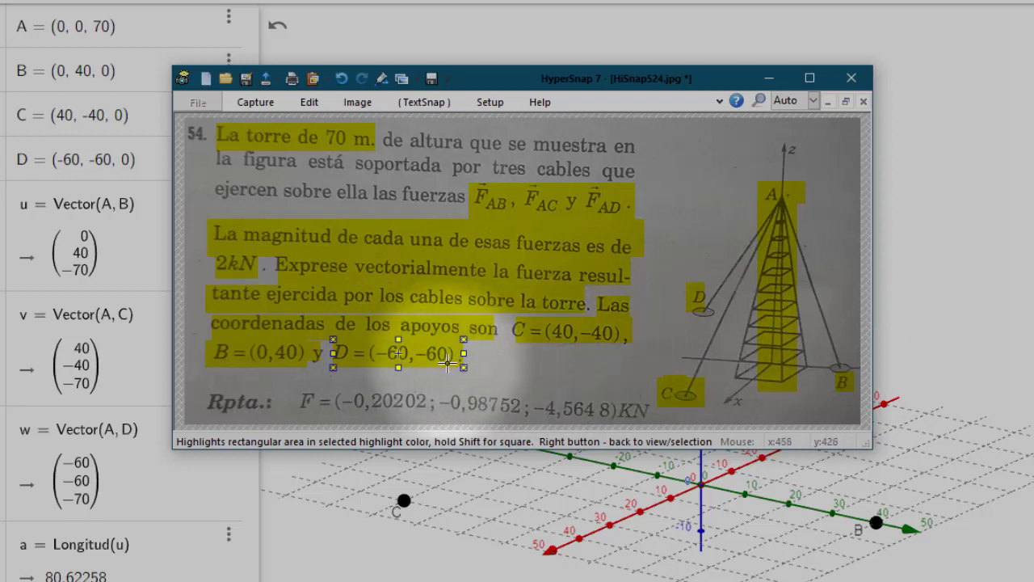
click(778, 78)
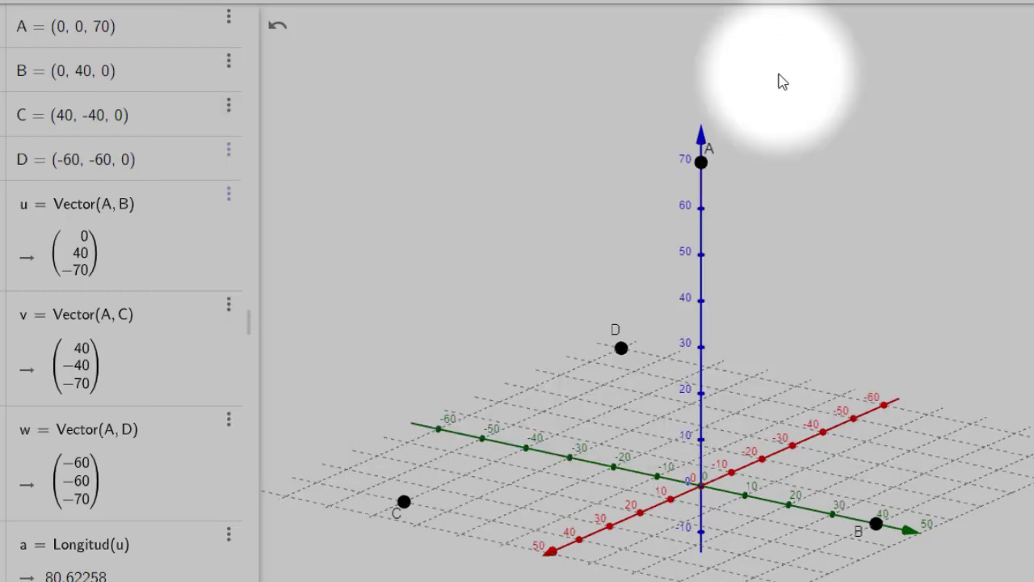
Examine the positions of support points C, D and B in the 3D view
click(131, 156)
click(405, 503)
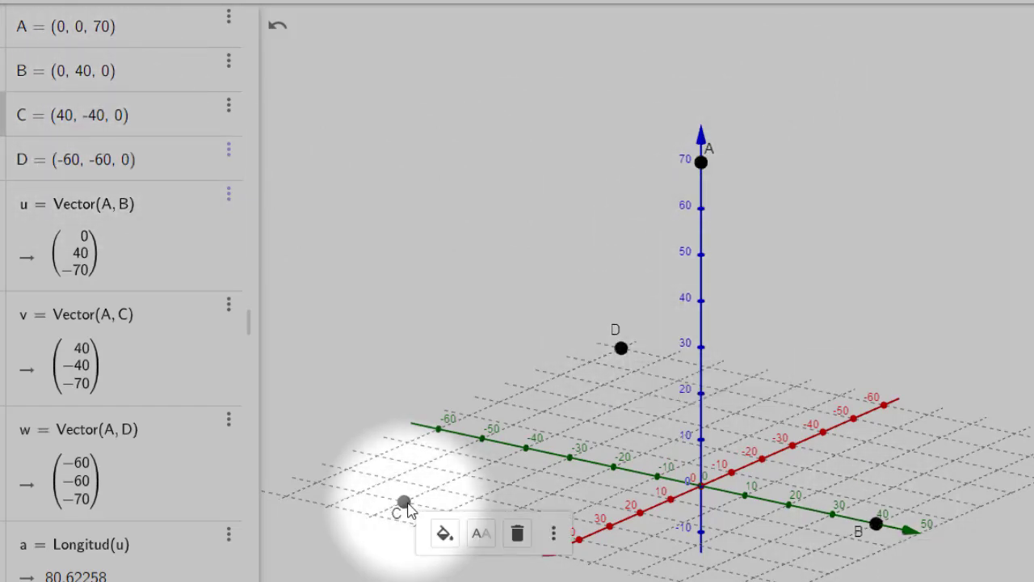
click(436, 194)
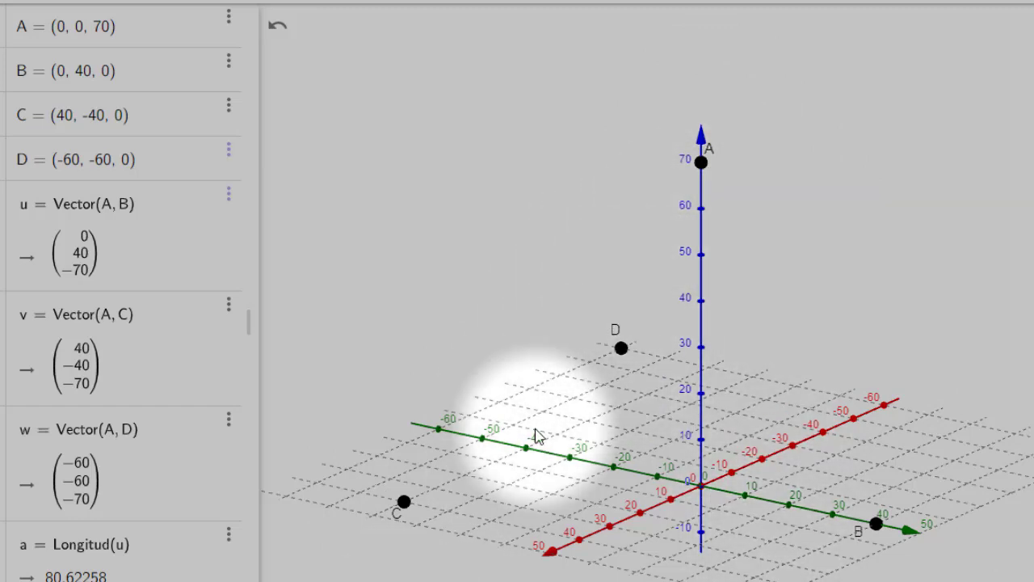
click(404, 502)
click(621, 349)
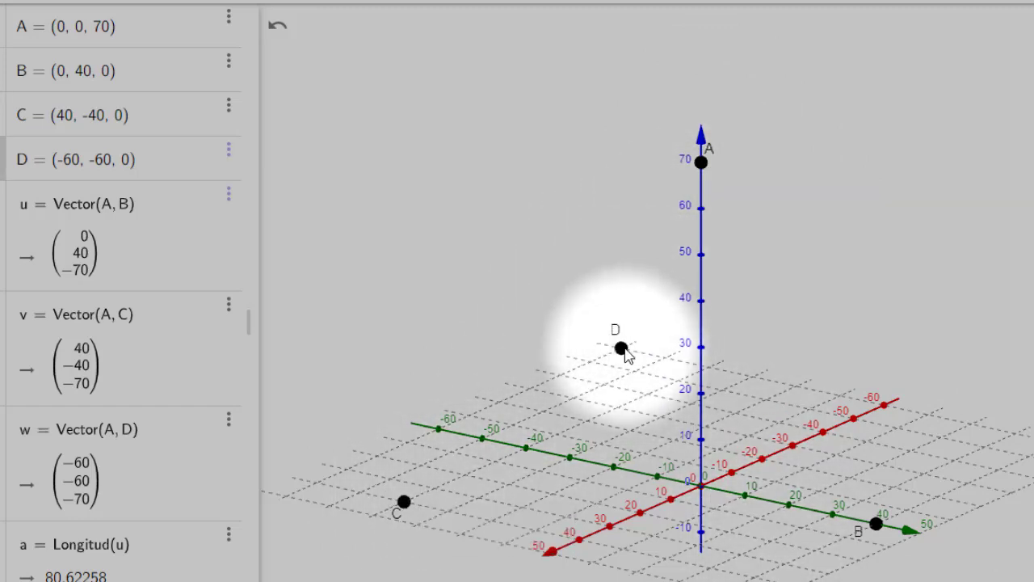
click(875, 524)
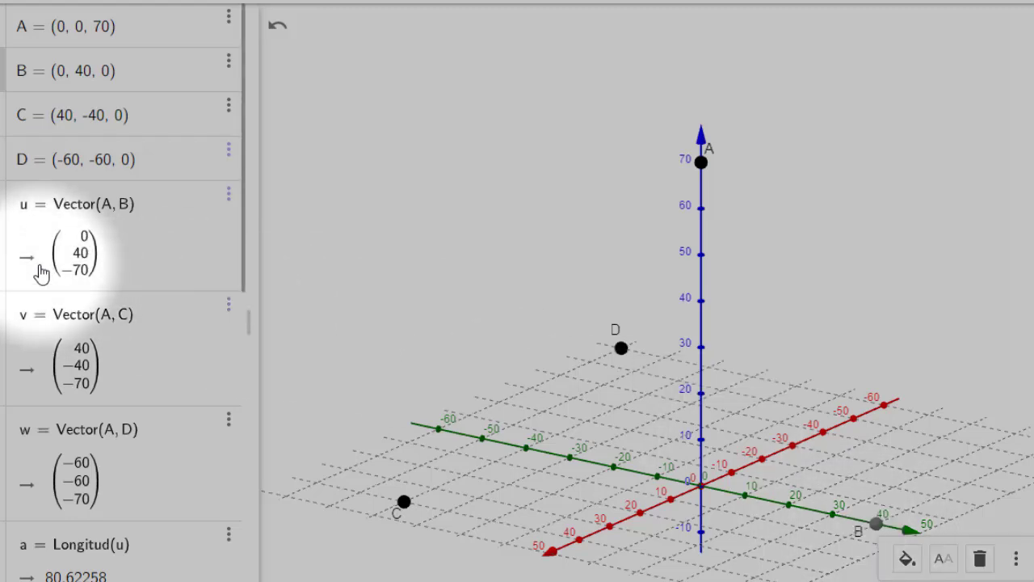
Show the cable vectors u (A to B), v (A to C) and w (A to D) in the 3D view
click(0, 236)
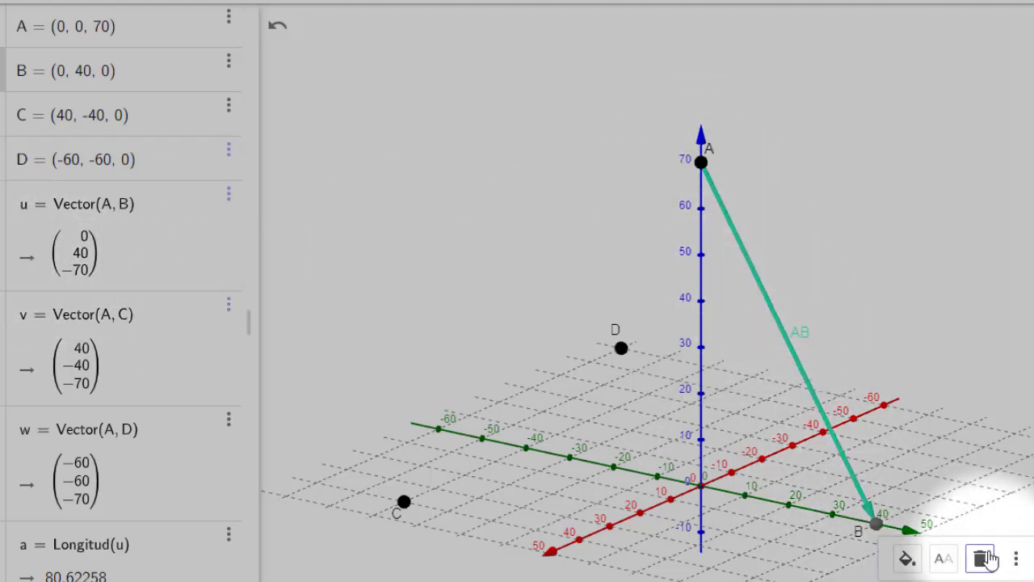
click(935, 178)
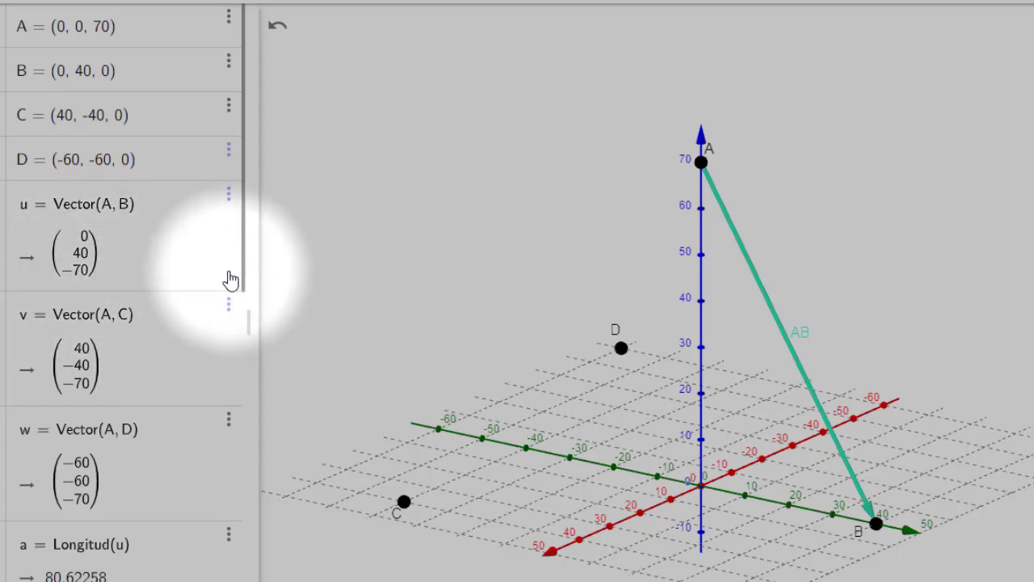
drag(247, 184, 247, 265)
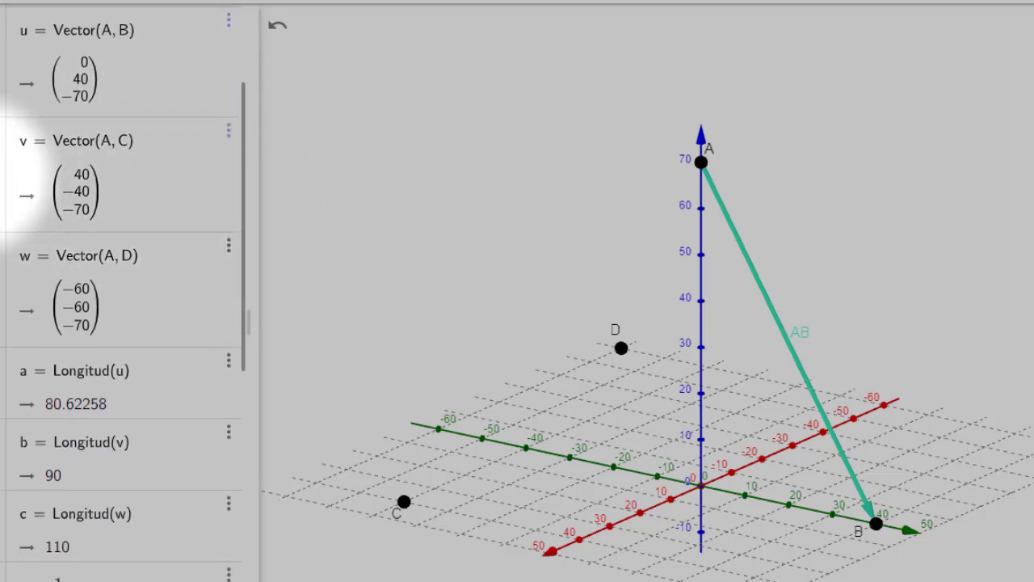
click(11, 193)
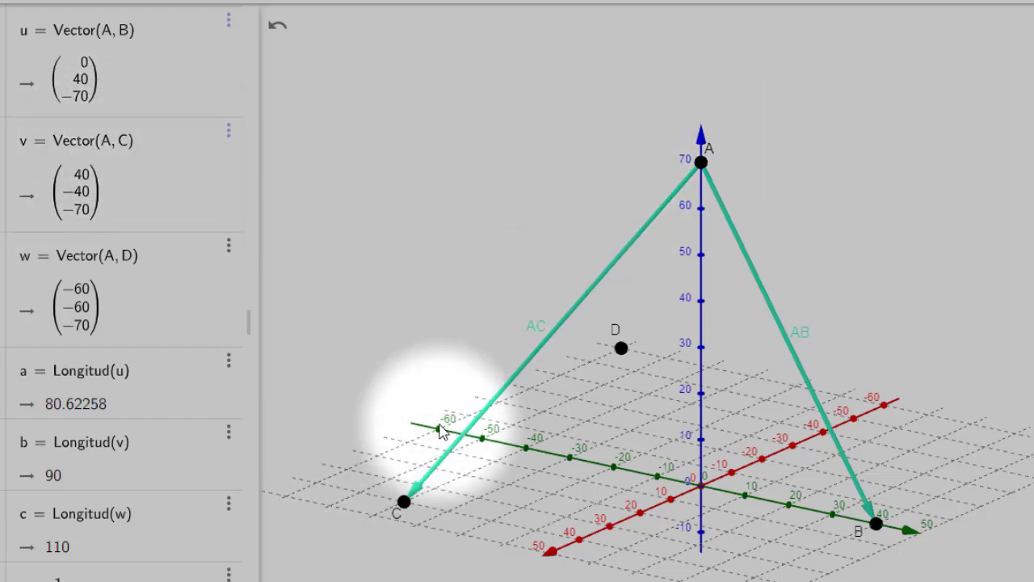
click(11, 309)
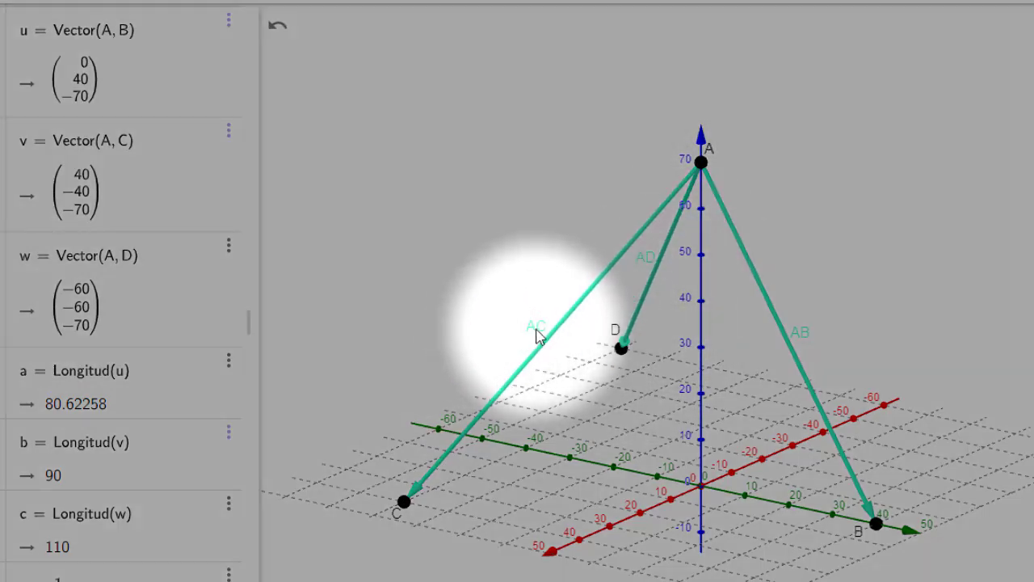
Single out the cable vectors AC, AD and AB one after another in the 3D view
click(538, 331)
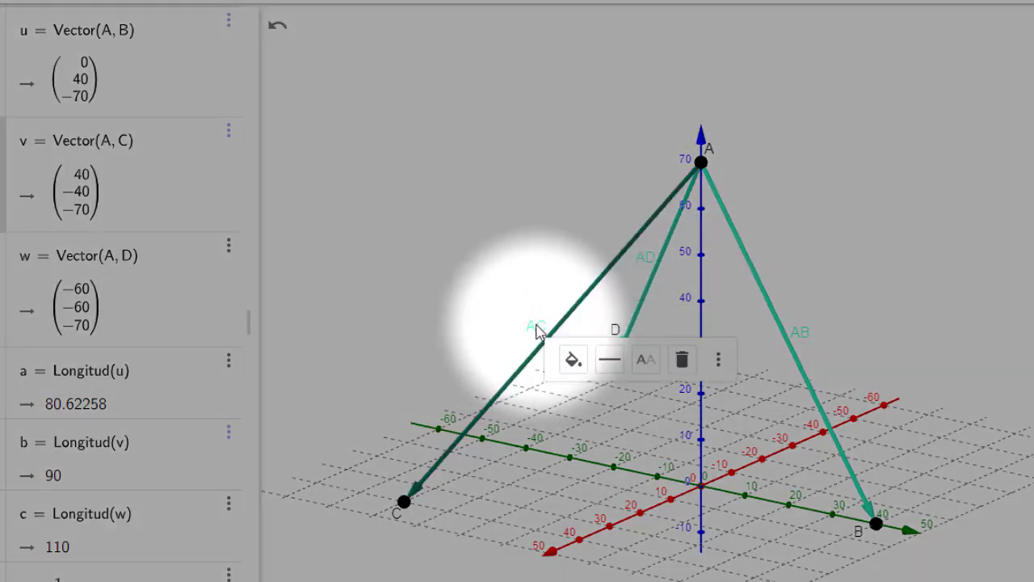
click(656, 258)
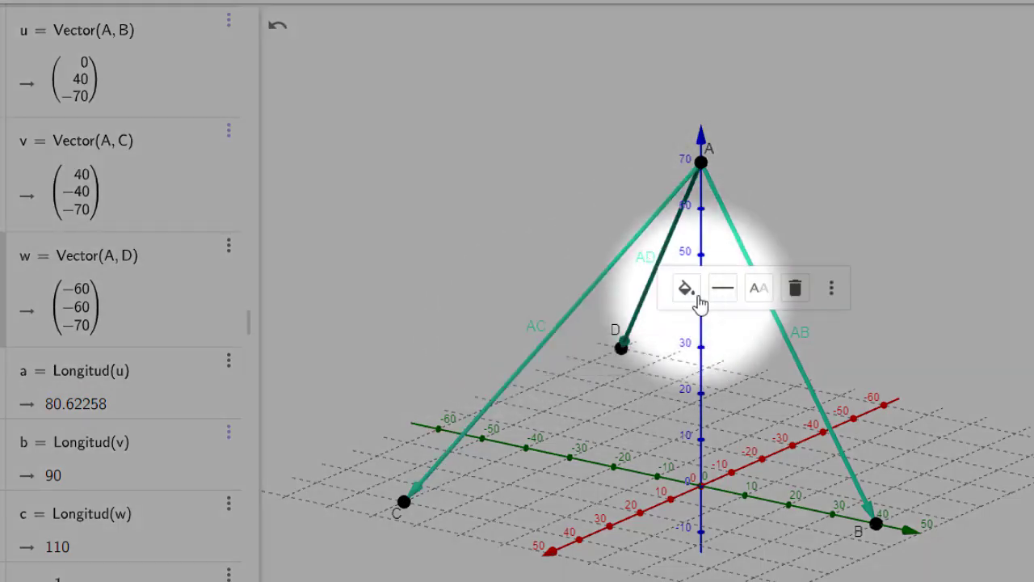
click(803, 331)
click(905, 162)
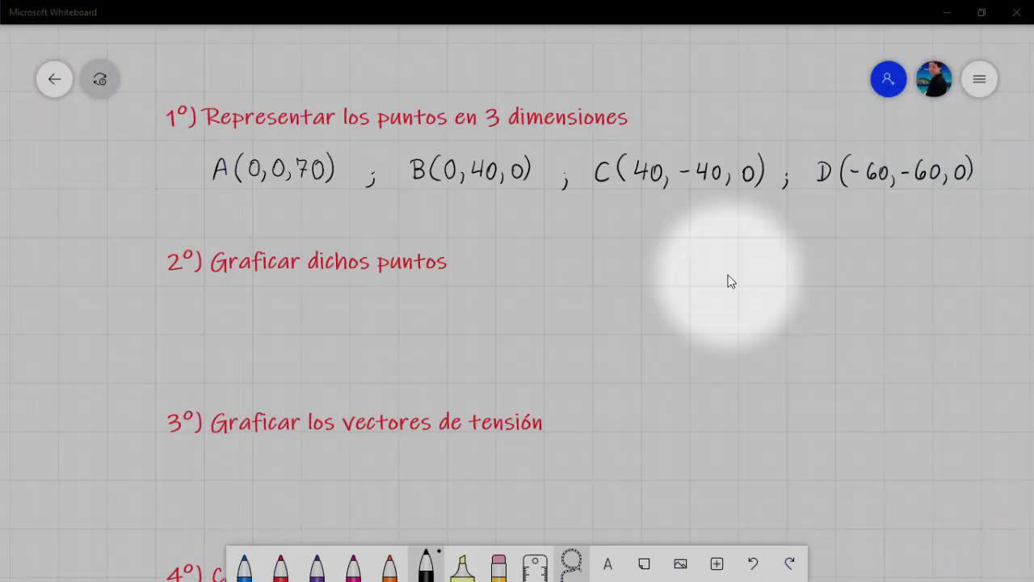
Switch to Microsoft Whiteboard, brace the coordinates of point A with the note "70 m" and draw an arrow to its letter
mouse_move(237, 193)
mouse_down()
mouse_move(304, 193)
mouse_move(274, 224)
mouse_move(285, 215)
mouse_move(307, 224)
mouse_up()
mouse_move(237, 215)
mouse_down()
mouse_move(215, 209)
mouse_move(213, 184)
mouse_up()
mouse_move(207, 192)
mouse_down()
mouse_move(214, 183)
mouse_move(218, 192)
mouse_up()
key(alt+Tab)
key(alt+Tab)
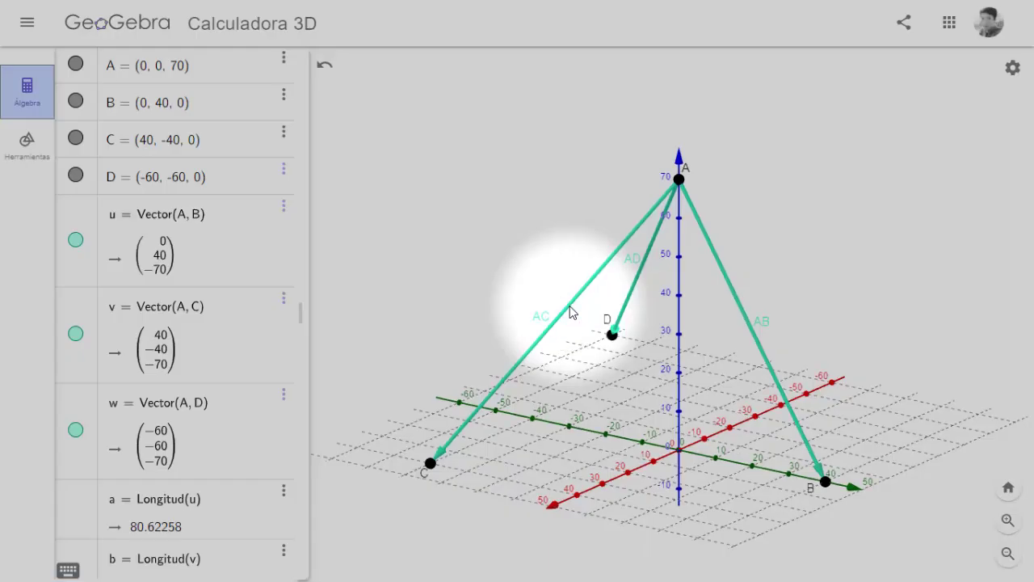
key(alt+Tab)
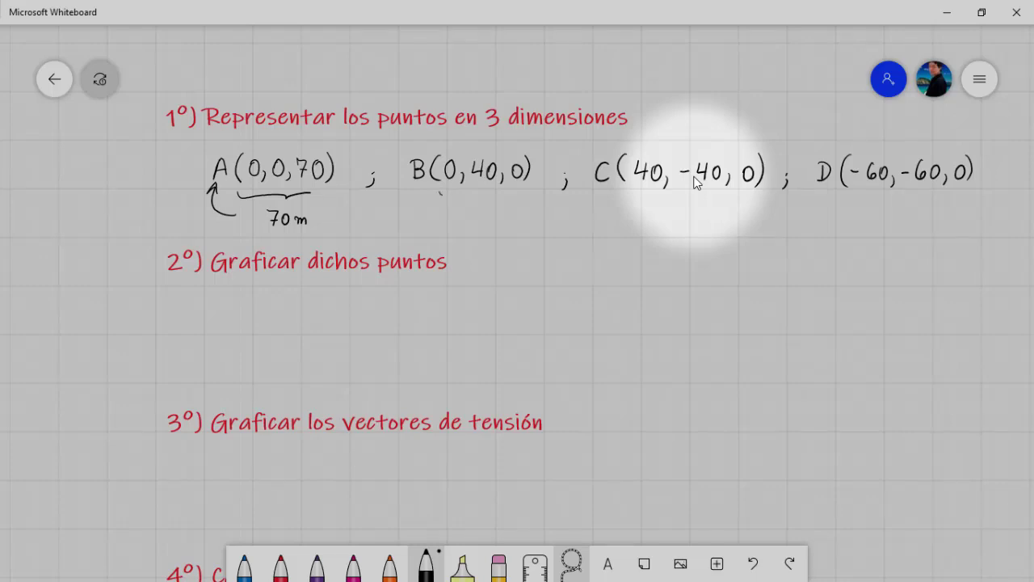
Draw braces under the first two coordinates of points B, C and D
drag(440, 193, 510, 189)
drag(627, 195, 716, 203)
drag(836, 196, 923, 199)
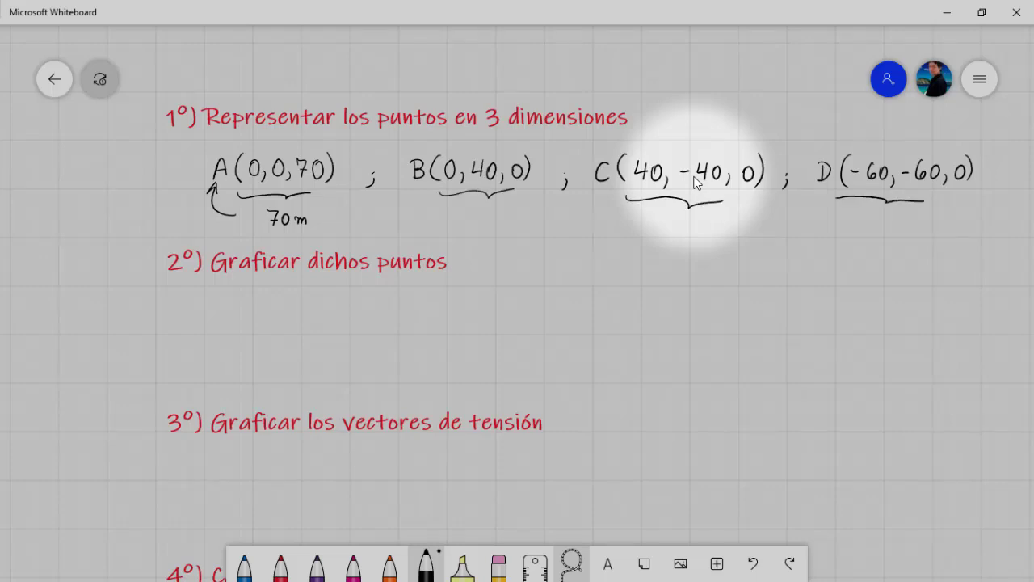
Draw upward arrows to the zero third coordinates of B, C and D, and tick each coordinate of B
drag(518, 205, 517, 224)
drag(750, 224, 754, 212)
mouse_move(961, 227)
mouse_down()
mouse_move(960, 206)
mouse_move(967, 217)
mouse_up()
key(alt+Tab)
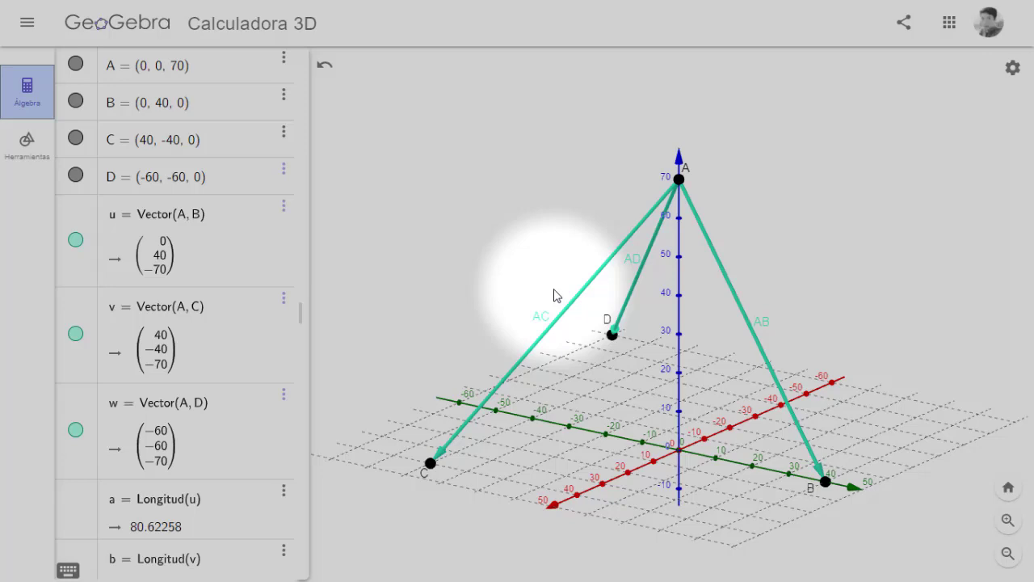
key(alt+Tab)
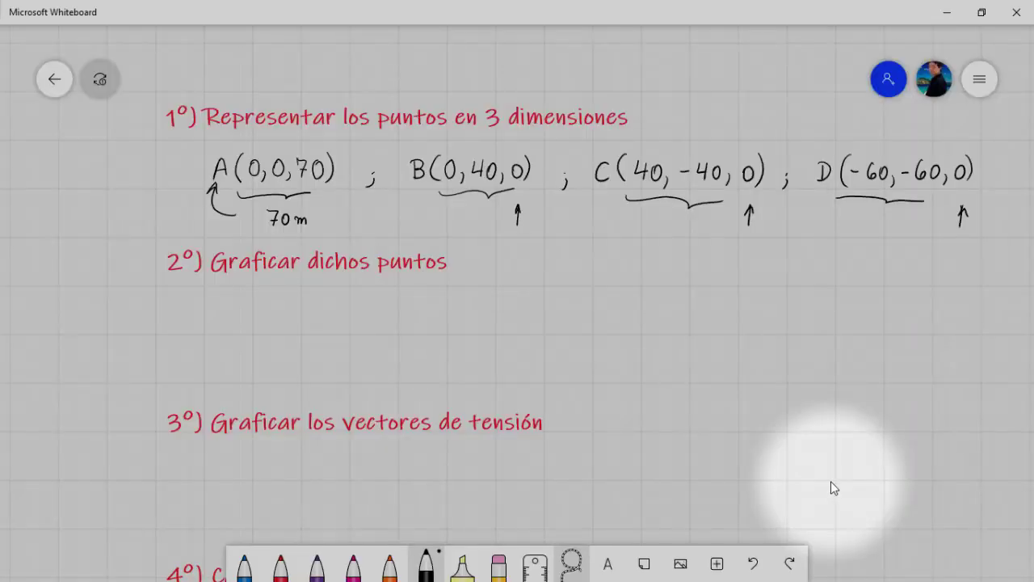
mouse_move(454, 142)
mouse_down()
mouse_move(530, 137)
mouse_move(497, 138)
mouse_up()
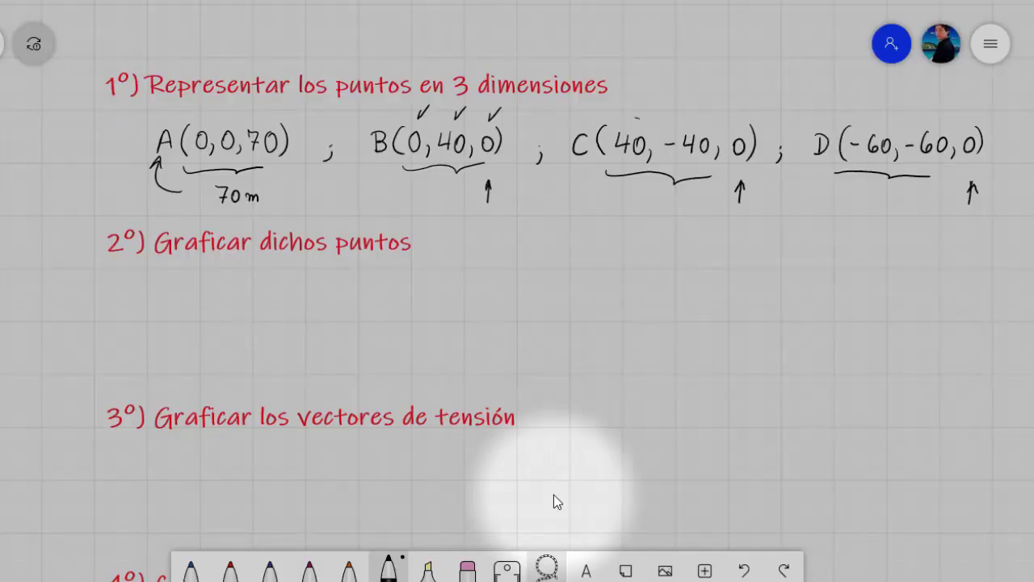
mouse_move(637, 118)
mouse_down()
mouse_move(698, 121)
mouse_move(683, 126)
mouse_up()
key(ctrl+z)
key(ctrl+z)
key(ctrl+z)
key(ctrl+z)
mouse_move(885, 123)
mouse_down()
mouse_move(861, 121)
mouse_move(873, 166)
mouse_move(888, 119)
mouse_up()
mouse_move(931, 118)
mouse_down()
mouse_move(914, 161)
mouse_move(942, 119)
mouse_up()
key(ctrl+z)
key(ctrl+z)
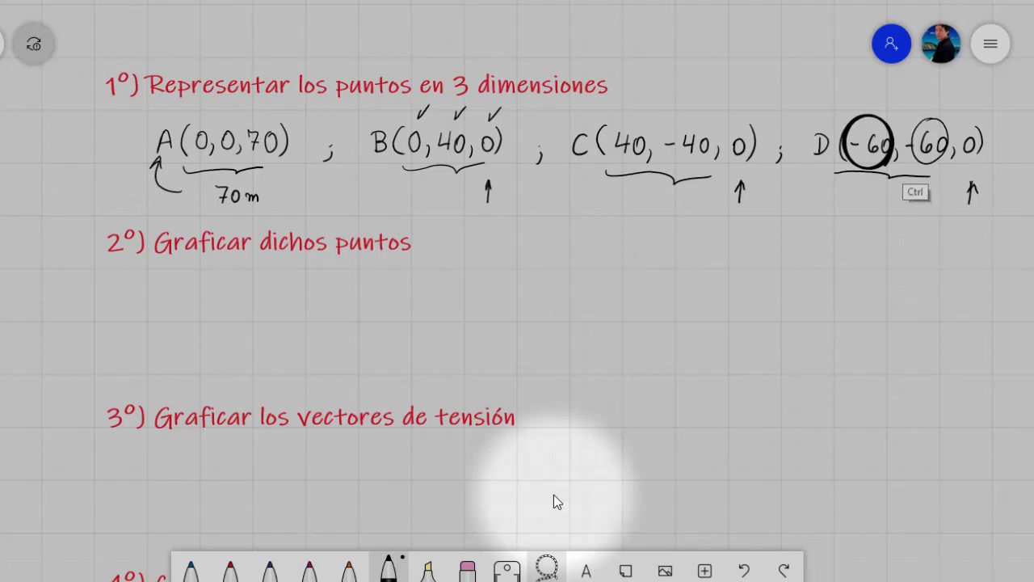
key(ctrl+z)
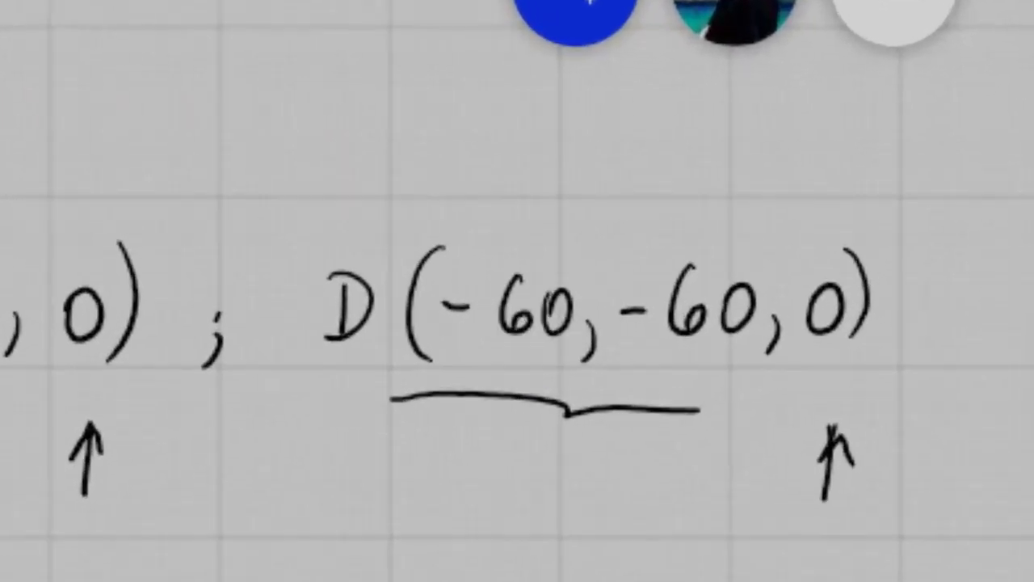
Write x and y above the first and second coordinates of point D
drag(863, 101, 876, 113)
drag(533, 171, 487, 211)
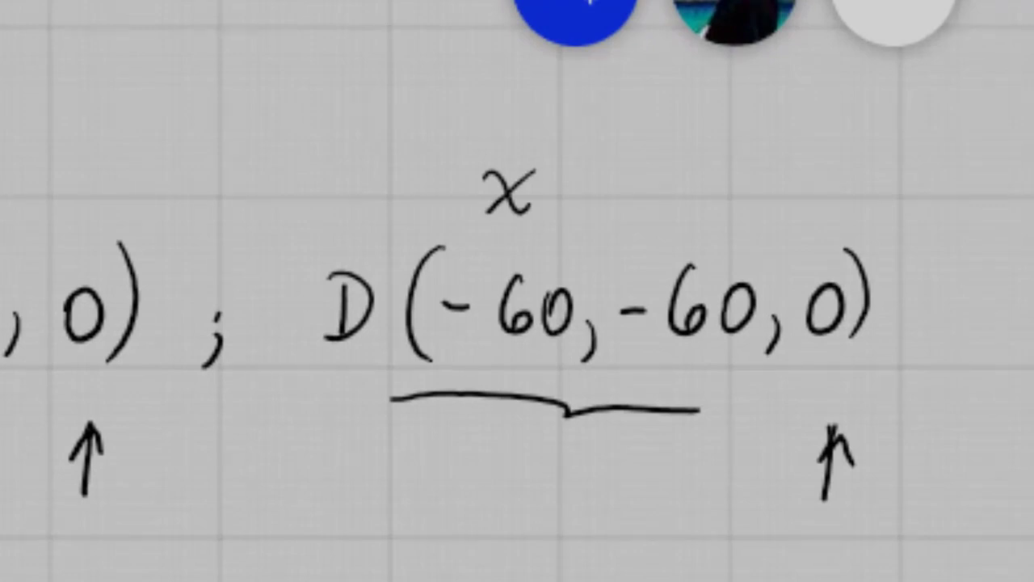
drag(678, 177, 691, 202)
drag(709, 178, 680, 239)
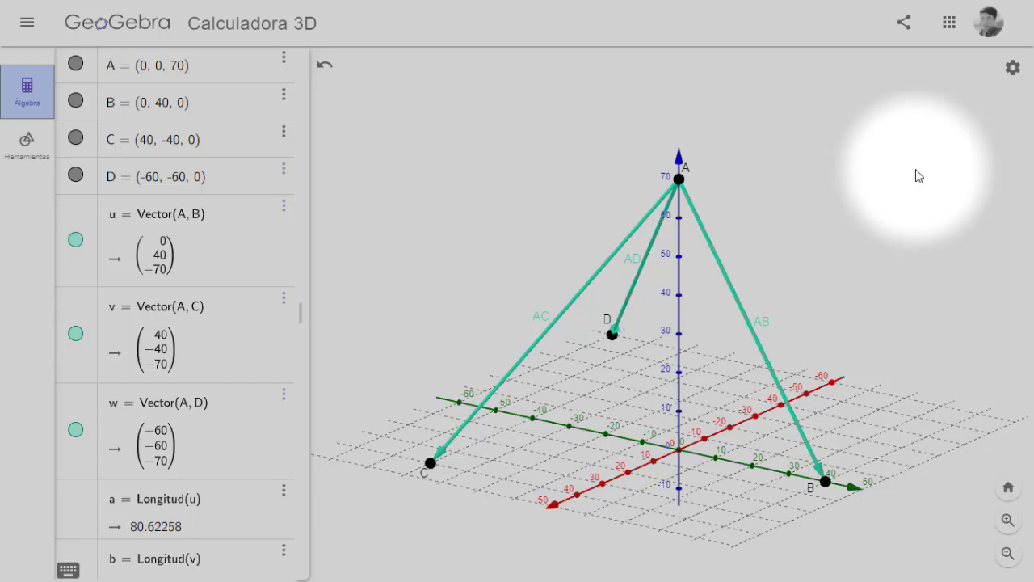
Switch back to Whiteboard and sketch arrows from A to B, C and D over a parallelogram labelled "Plano xy" near heading 3º
key(alt+Tab)
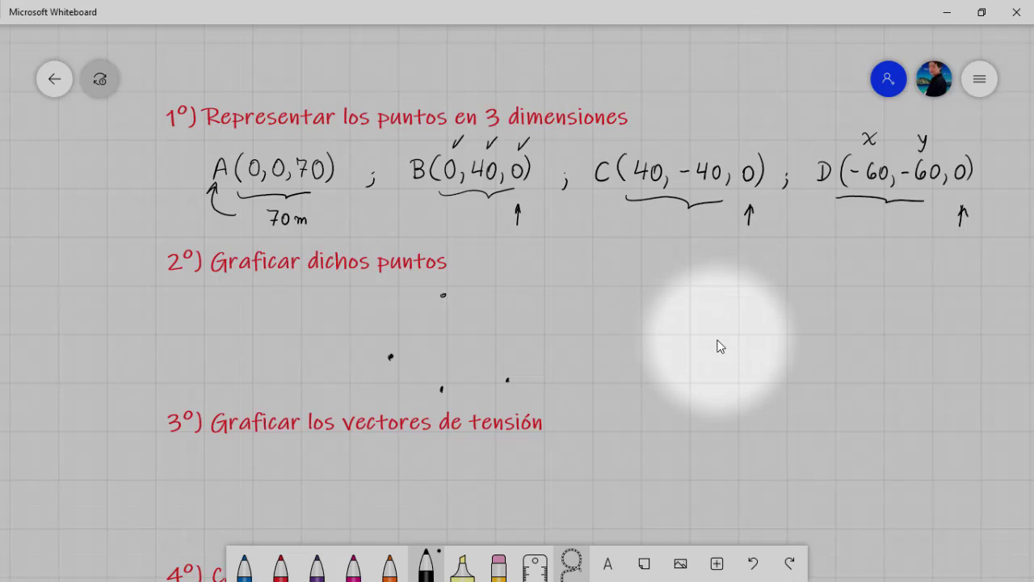
drag(717, 340, 719, 235)
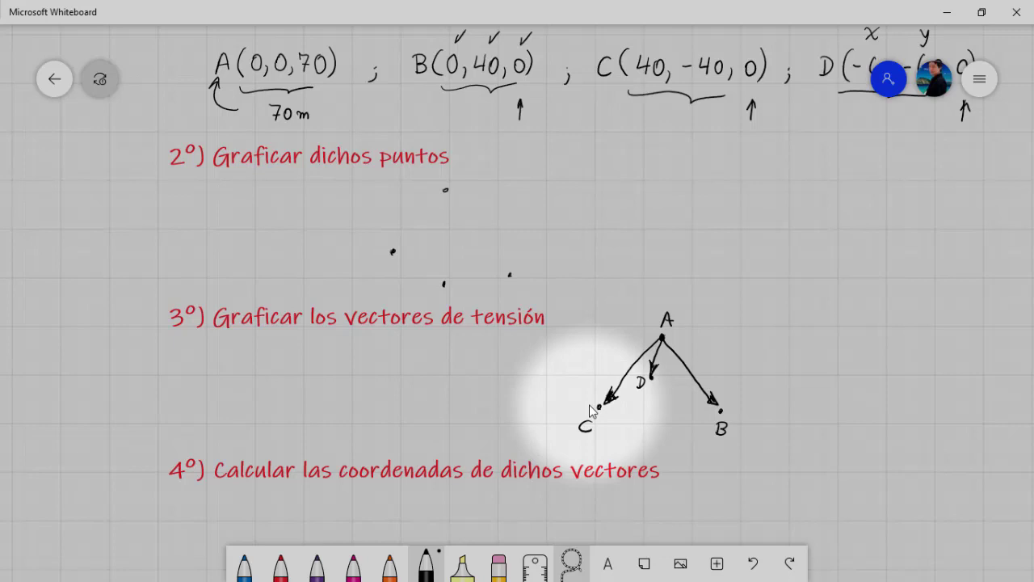
mouse_move(604, 370)
mouse_down()
mouse_move(628, 425)
mouse_move(751, 428)
mouse_up()
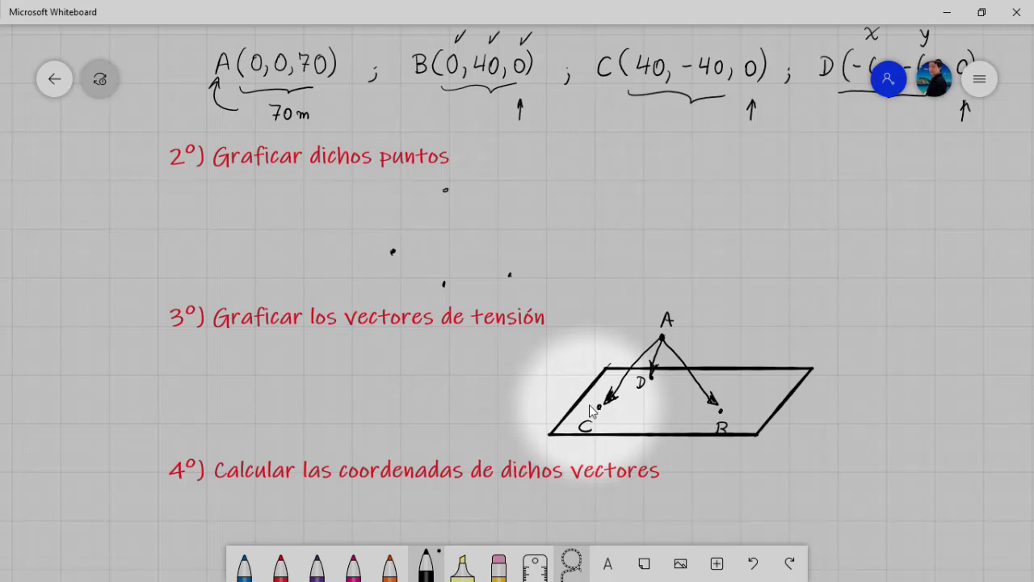
mouse_move(805, 402)
mouse_down()
mouse_move(801, 419)
mouse_move(811, 399)
mouse_move(812, 413)
mouse_move(862, 413)
mouse_move(856, 420)
mouse_up()
Label the four plotted dots under heading 2º as A, C, B and D
drag(464, 180, 460, 192)
drag(464, 179, 470, 192)
drag(461, 187, 469, 187)
drag(382, 244, 382, 256)
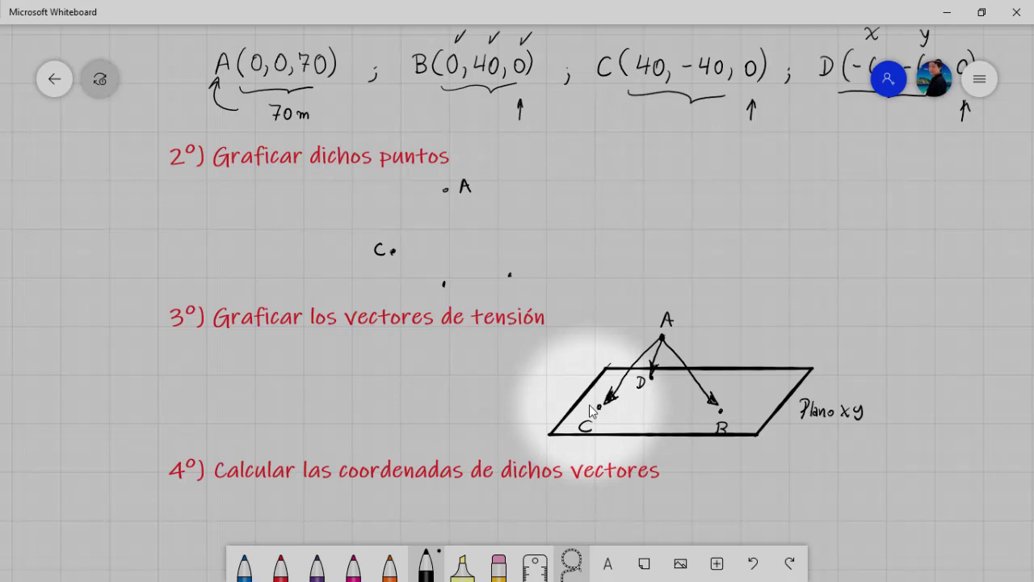
drag(517, 276, 518, 290)
drag(517, 276, 518, 290)
drag(452, 287, 452, 299)
drag(453, 288, 453, 299)
Draw arrows from A towards D, C and B in the sketch under heading 2º
drag(447, 197, 445, 276)
drag(440, 260, 445, 276)
drag(446, 197, 401, 239)
mouse_move(403, 224)
mouse_down()
mouse_move(401, 240)
mouse_move(412, 235)
mouse_up()
drag(462, 199, 497, 252)
drag(486, 240, 497, 252)
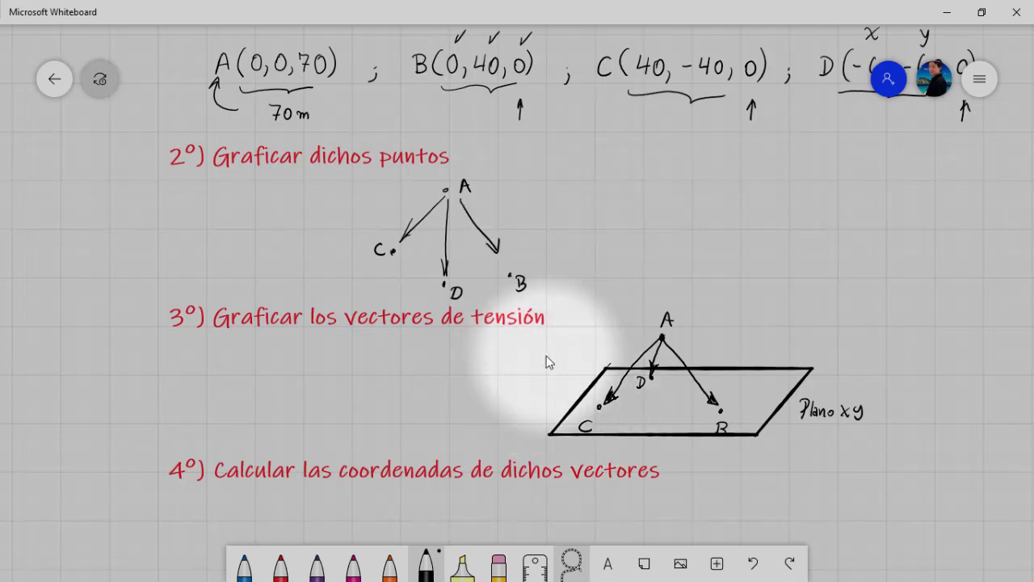
Label the arrow from A to B as vector AB in the Plano xy diagram
scroll(763, 291, down, 1)
scroll(760, 264, down, 5)
scroll(760, 265, right, 2)
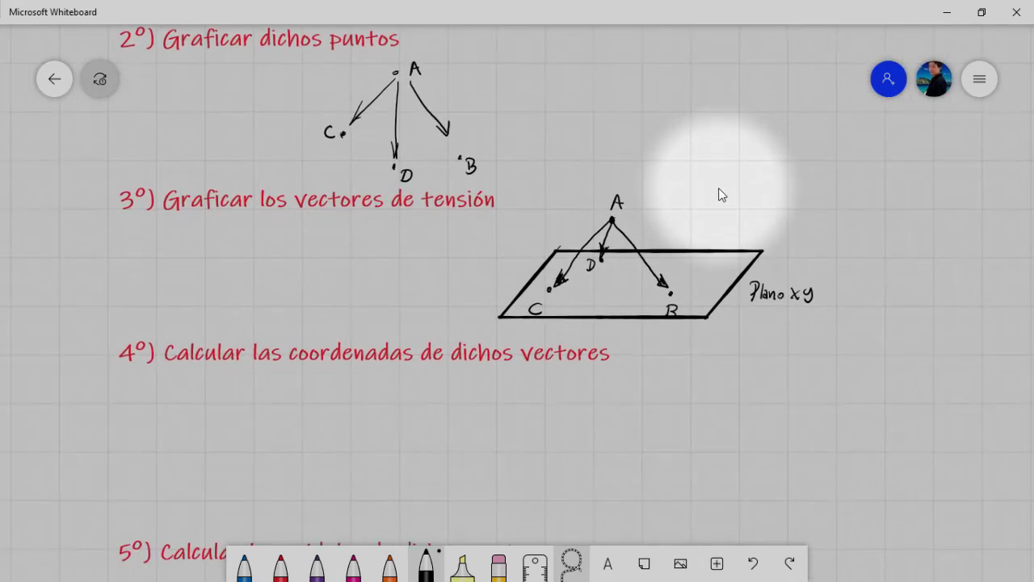
scroll(806, 420, down, 3)
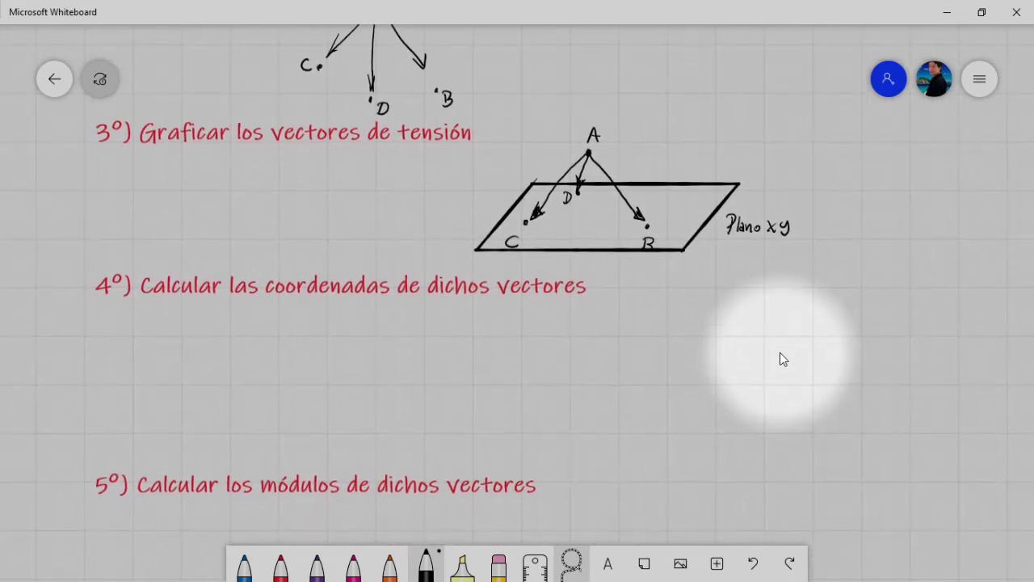
drag(613, 176, 619, 176)
drag(614, 172, 622, 175)
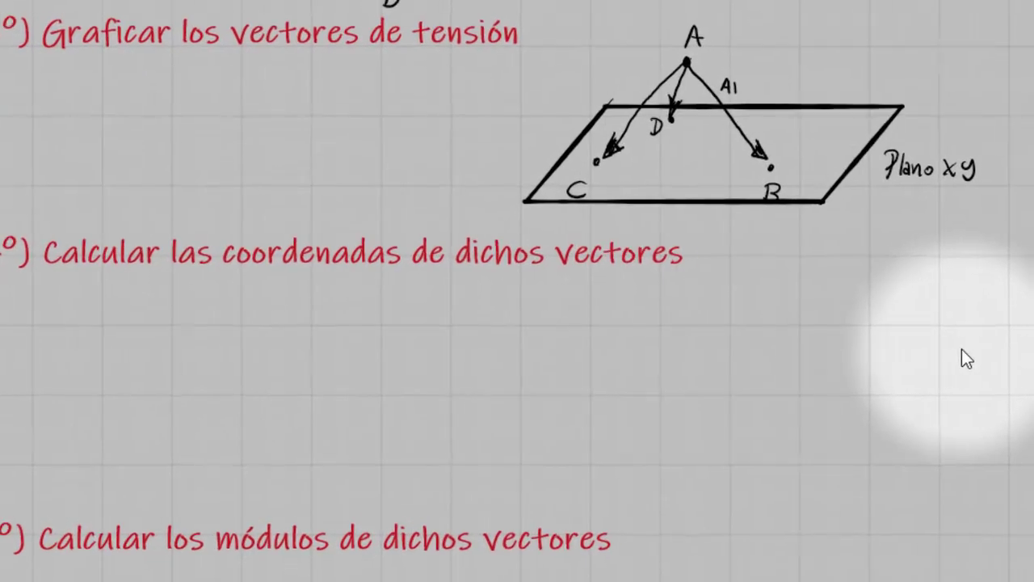
drag(730, 67, 750, 66)
drag(741, 61, 743, 72)
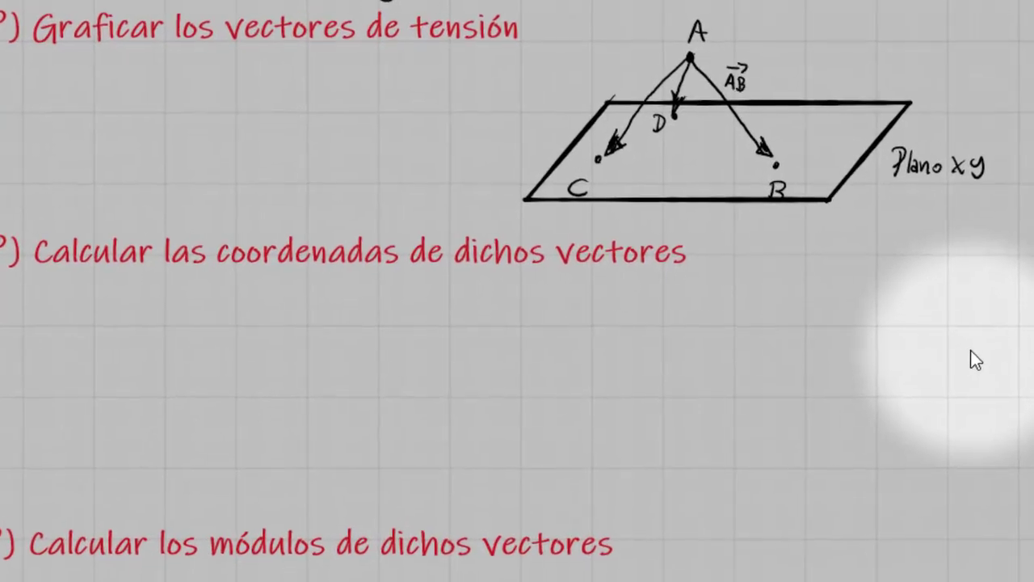
Write vector AB = B − A under heading 4º and tick the letters A and B
drag(295, 370, 313, 367)
drag(231, 388, 245, 387)
mouse_move(253, 377)
mouse_down()
mouse_move(251, 397)
mouse_move(269, 360)
mouse_up()
drag(262, 355, 262, 366)
mouse_move(284, 383)
mouse_down()
mouse_move(298, 383)
mouse_move(280, 400)
mouse_move(310, 404)
mouse_up()
drag(307, 382, 312, 404)
drag(330, 395, 374, 399)
drag(362, 393, 371, 394)
mouse_move(237, 416)
mouse_down()
mouse_move(251, 410)
mouse_move(226, 413)
mouse_up()
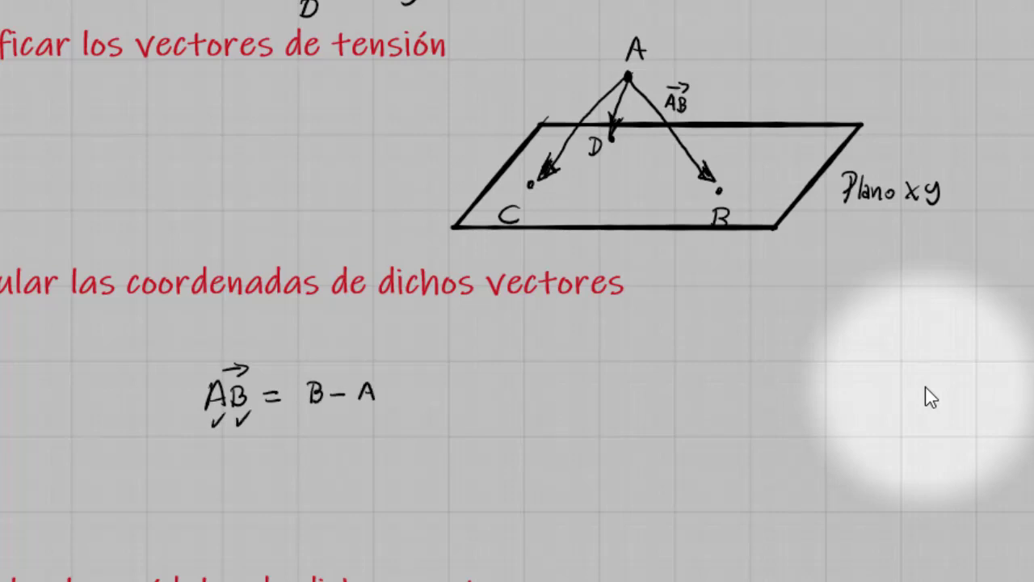
Label vector AC in the plane diagram and write AC = C − A beside the AB formula
mouse_move(574, 98)
mouse_down()
mouse_move(561, 96)
mouse_move(565, 108)
mouse_move(577, 87)
mouse_up()
drag(632, 394, 624, 416)
drag(632, 394, 638, 409)
mouse_move(654, 400)
mouse_down()
mouse_move(655, 414)
mouse_move(657, 386)
mouse_up()
drag(648, 381, 650, 390)
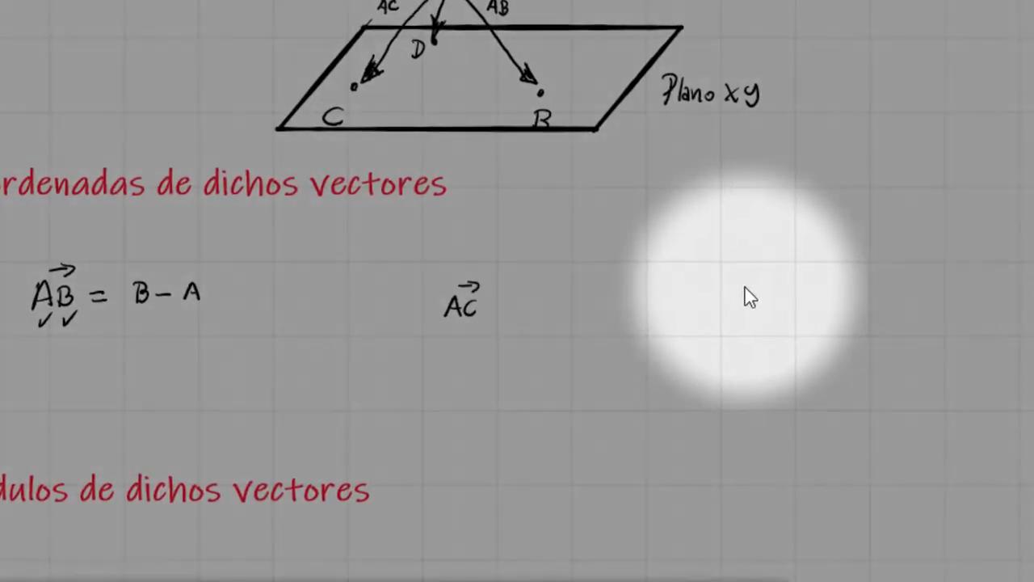
drag(496, 306, 517, 315)
mouse_move(554, 301)
mouse_down()
mouse_move(540, 308)
mouse_move(557, 317)
mouse_up()
drag(566, 311, 610, 312)
Set up a difference of two empty parentheses below AB = B − A, with arrows linking B and A to them
drag(91, 356, 143, 376)
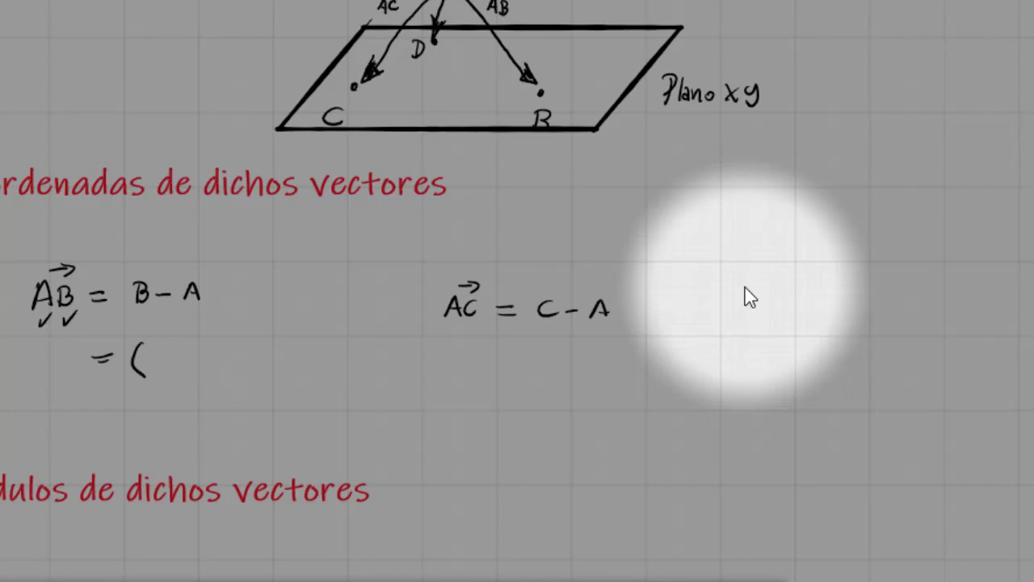
mouse_move(215, 342)
mouse_down()
mouse_move(217, 371)
mouse_move(249, 358)
mouse_move(265, 376)
mouse_up()
drag(341, 353, 342, 376)
drag(147, 309, 156, 328)
drag(149, 321, 161, 325)
drag(226, 307, 283, 334)
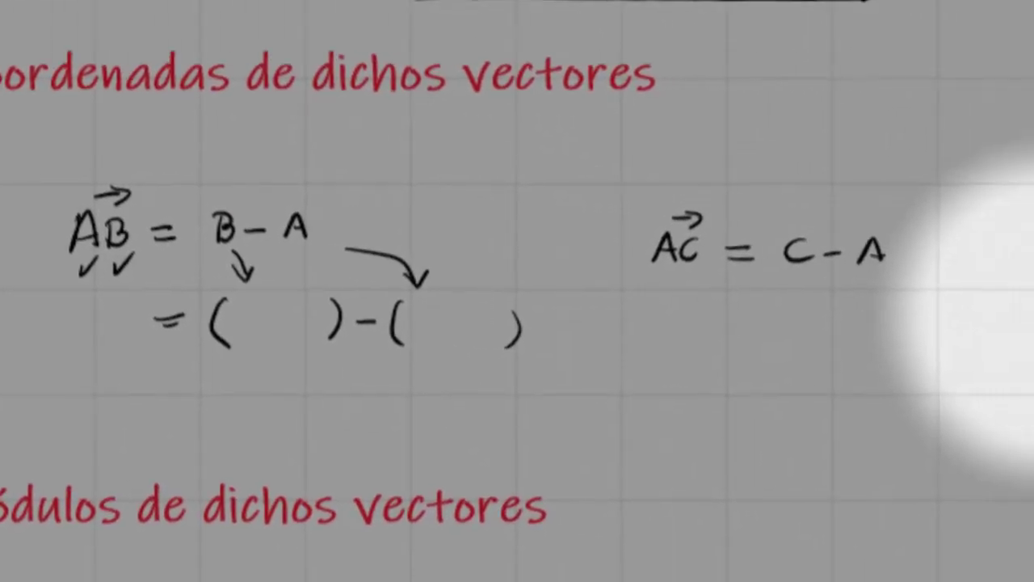
Fill the parentheses of the AB difference with (0, 40, 0) and (0, 0, 70)
drag(369, 318, 383, 356)
drag(276, 307, 278, 334)
mouse_move(292, 313)
mouse_down()
mouse_move(296, 347)
mouse_move(313, 318)
mouse_up()
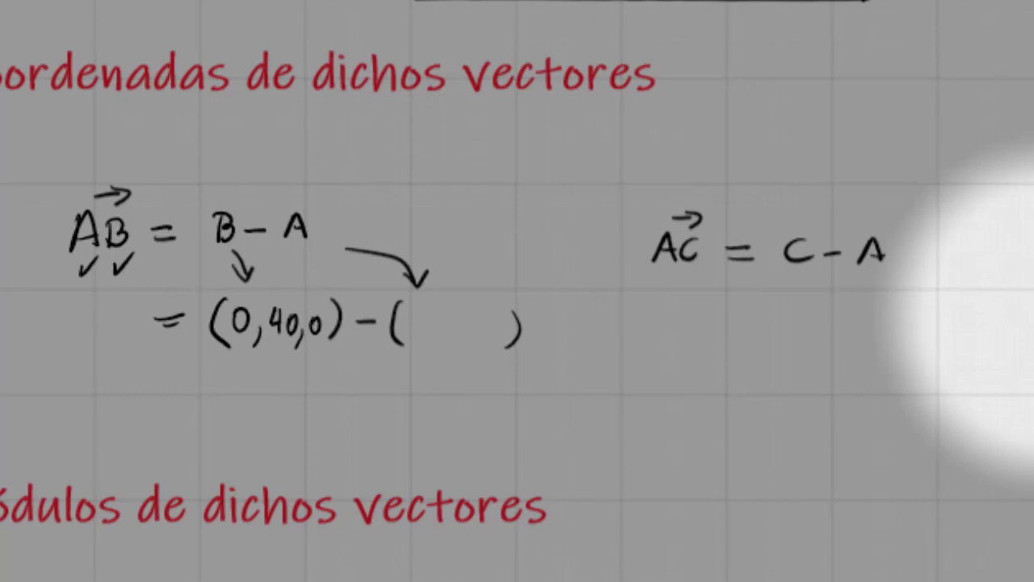
drag(425, 310, 434, 345)
mouse_move(463, 313)
mouse_down()
mouse_move(471, 345)
mouse_move(501, 317)
mouse_up()
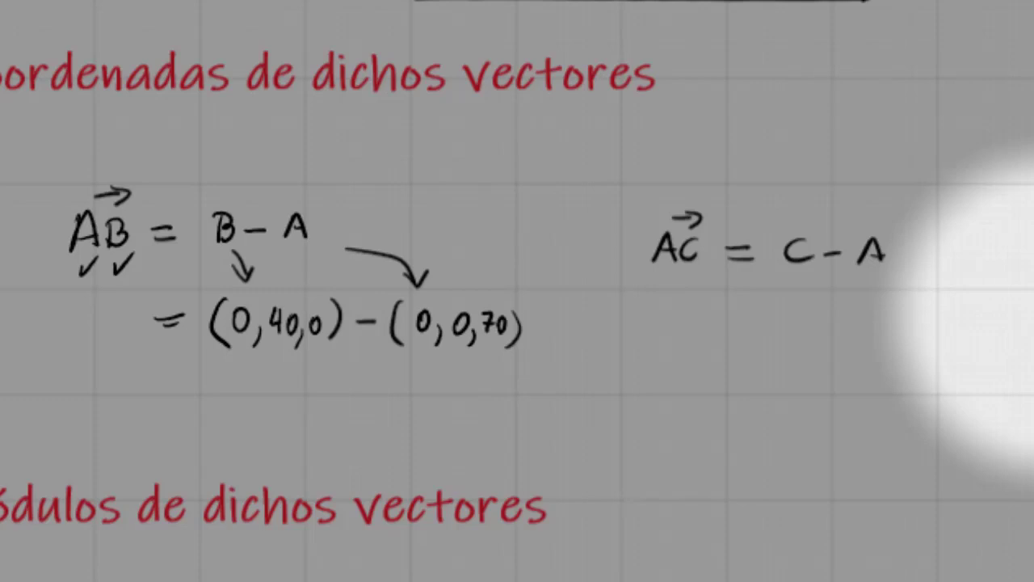
Write the coordinates of vector AB as (0, 40, −70) below the difference
drag(157, 392, 181, 392)
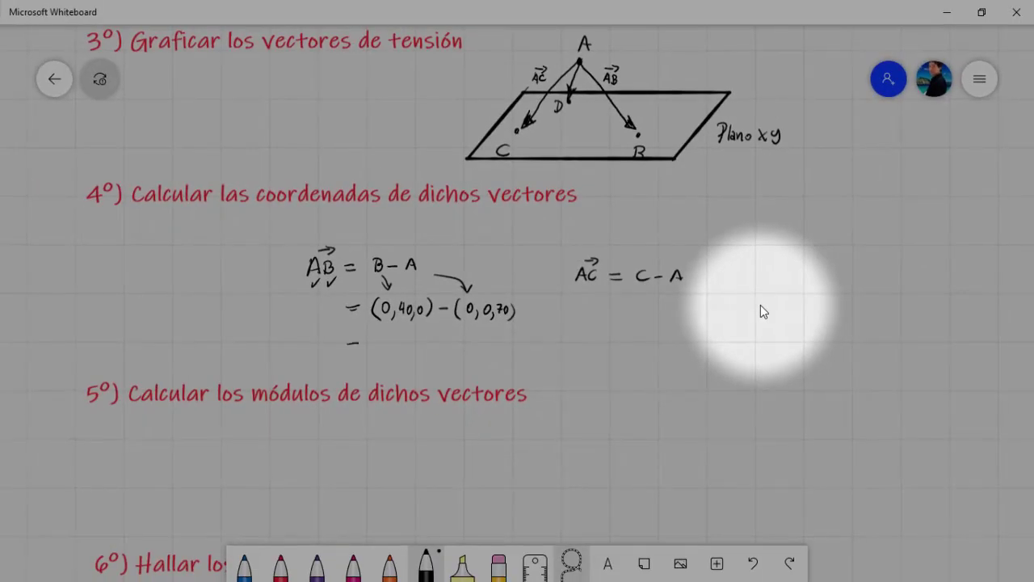
drag(347, 349, 378, 354)
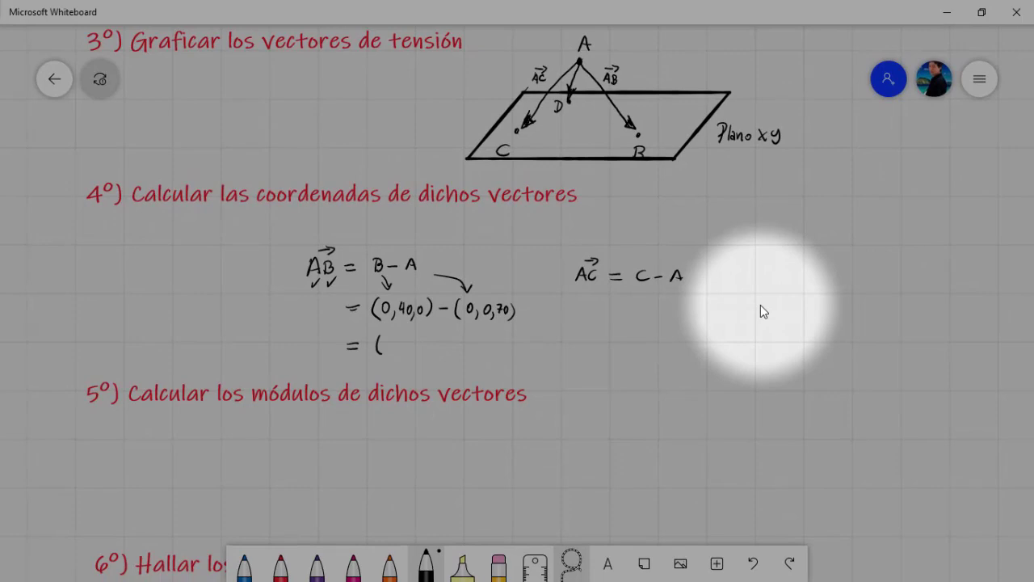
drag(393, 343, 403, 361)
mouse_move(404, 319)
mouse_down()
mouse_move(453, 332)
mouse_move(484, 322)
mouse_up()
mouse_move(414, 340)
mouse_down()
mouse_move(417, 356)
mouse_move(496, 321)
mouse_up()
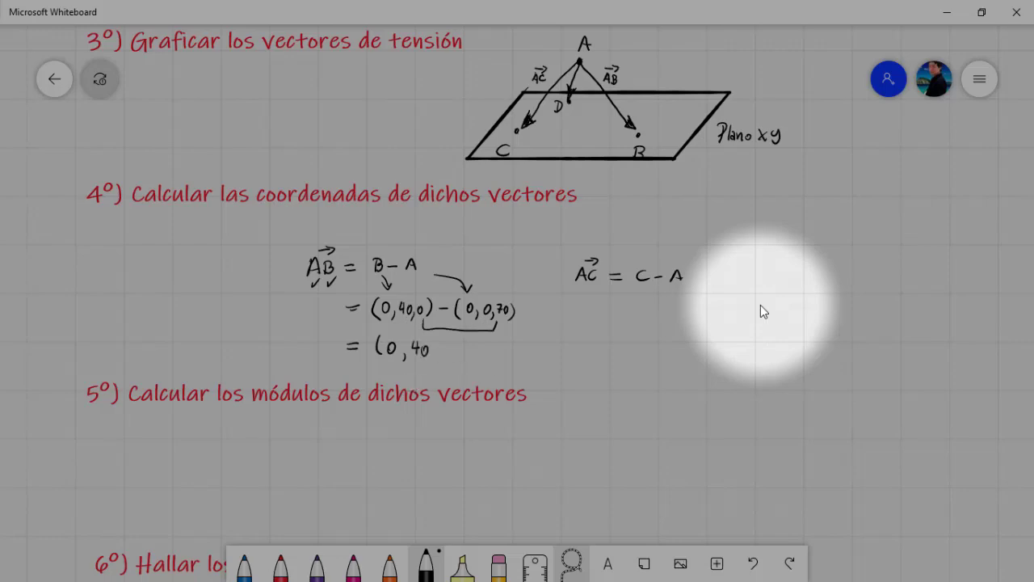
key(ctrl+z)
mouse_move(434, 350)
mouse_down()
mouse_move(433, 358)
mouse_move(457, 354)
mouse_move(464, 343)
mouse_move(470, 355)
mouse_up()
Write vector AC = followed by an empty pair of parentheses below AC = C − A
drag(594, 320, 611, 321)
drag(600, 302, 631, 311)
drag(621, 318, 649, 325)
drag(707, 308, 710, 330)
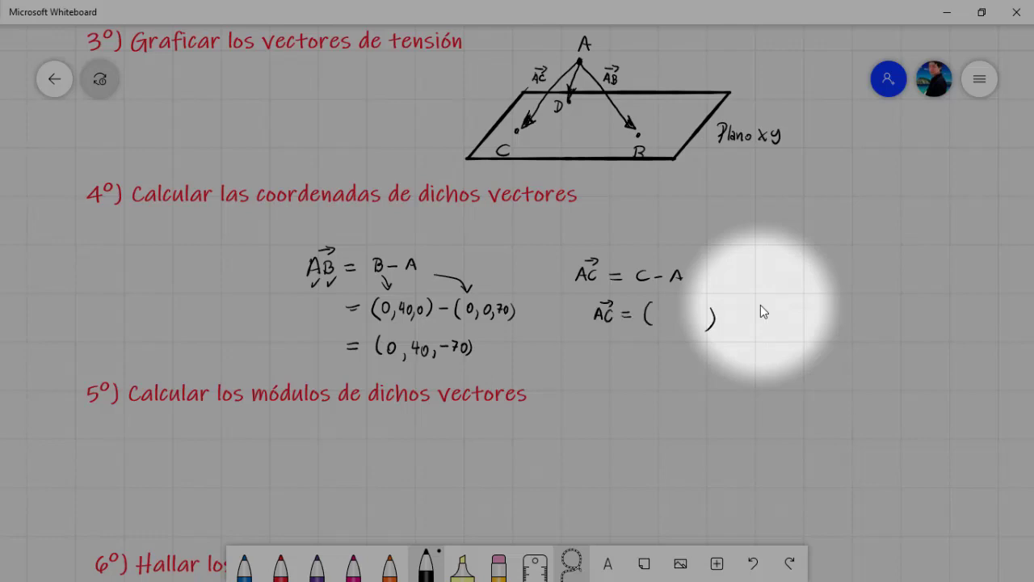
Look up the coordinates of point C and complete the AC row as (40, −40, 0) − (0, 0, 70)
scroll(867, 384, up, 5)
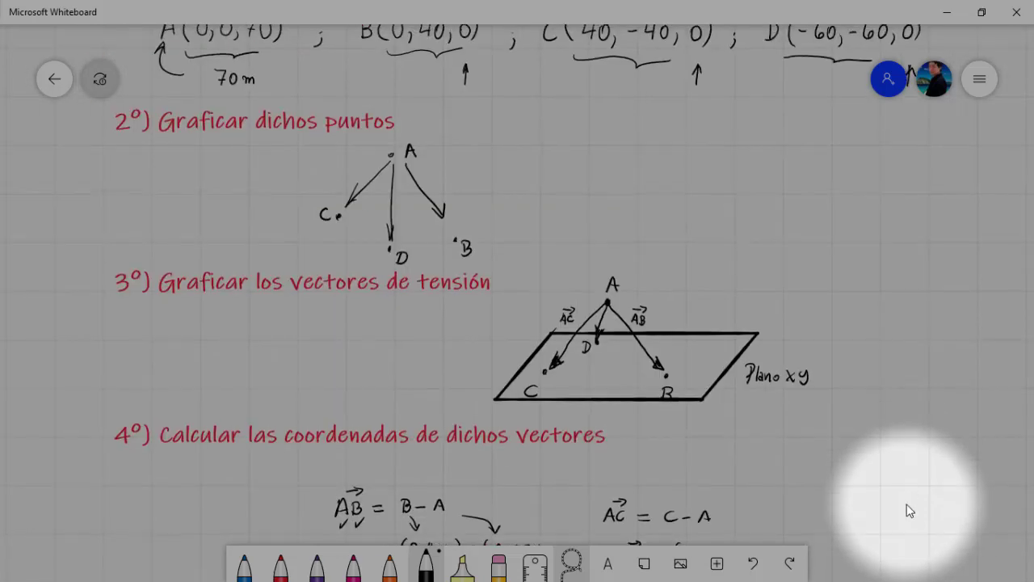
scroll(866, 384, up, 1)
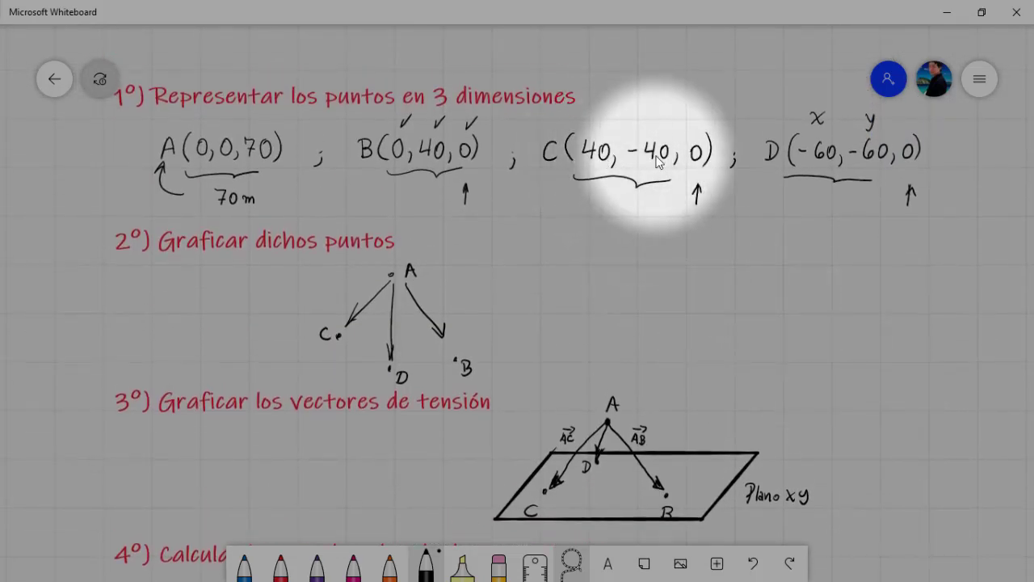
scroll(853, 304, down, 5)
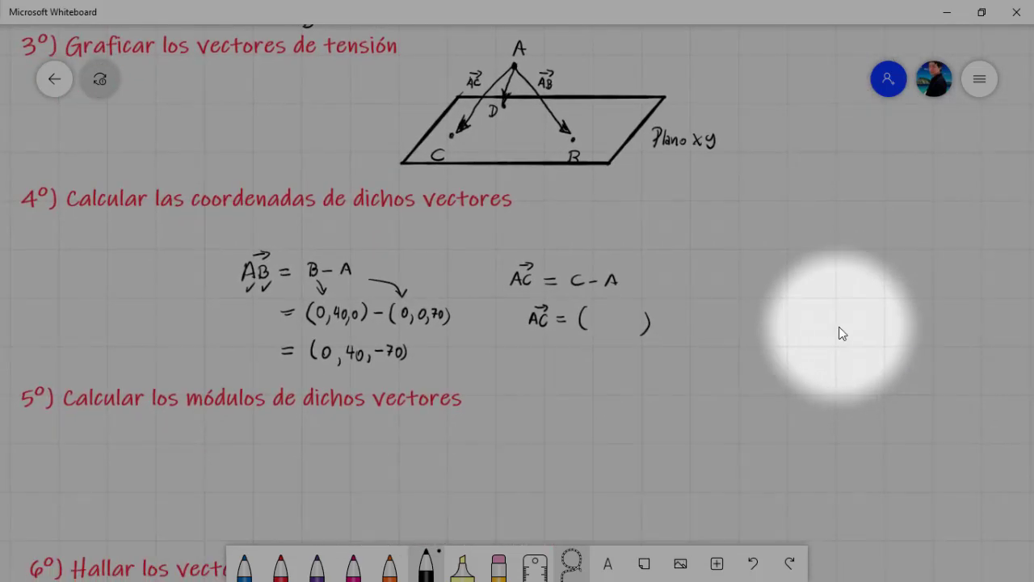
drag(588, 320, 595, 320)
mouse_move(595, 313)
mouse_down()
mouse_move(593, 325)
mouse_move(603, 315)
mouse_move(621, 321)
mouse_up()
drag(621, 314, 631, 327)
mouse_move(636, 316)
mouse_down()
mouse_move(679, 331)
mouse_move(691, 317)
mouse_move(700, 331)
mouse_move(713, 319)
mouse_up()
drag(722, 322, 747, 329)
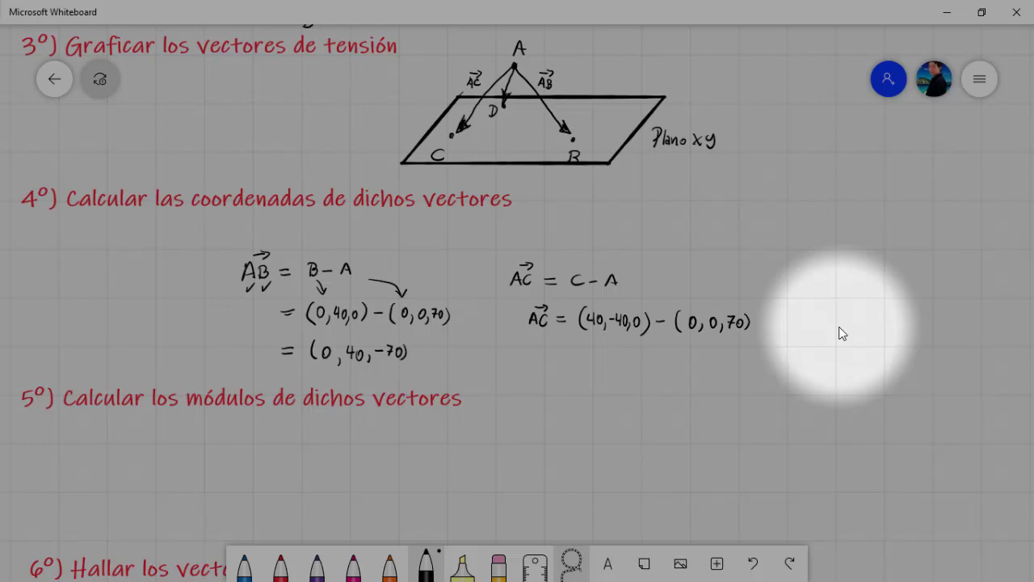
Label the result row of the first column as vector AB and start a result row AC = below the AC difference
drag(564, 353, 575, 353)
drag(565, 357, 575, 357)
mouse_move(253, 357)
mouse_down()
mouse_move(258, 343)
mouse_move(264, 357)
mouse_up()
drag(254, 352, 265, 343)
mouse_move(265, 343)
mouse_down()
mouse_move(266, 356)
mouse_move(273, 333)
mouse_up()
mouse_move(534, 359)
mouse_down()
mouse_move(538, 345)
mouse_move(542, 359)
mouse_up()
drag(535, 354, 551, 359)
drag(542, 340, 555, 341)
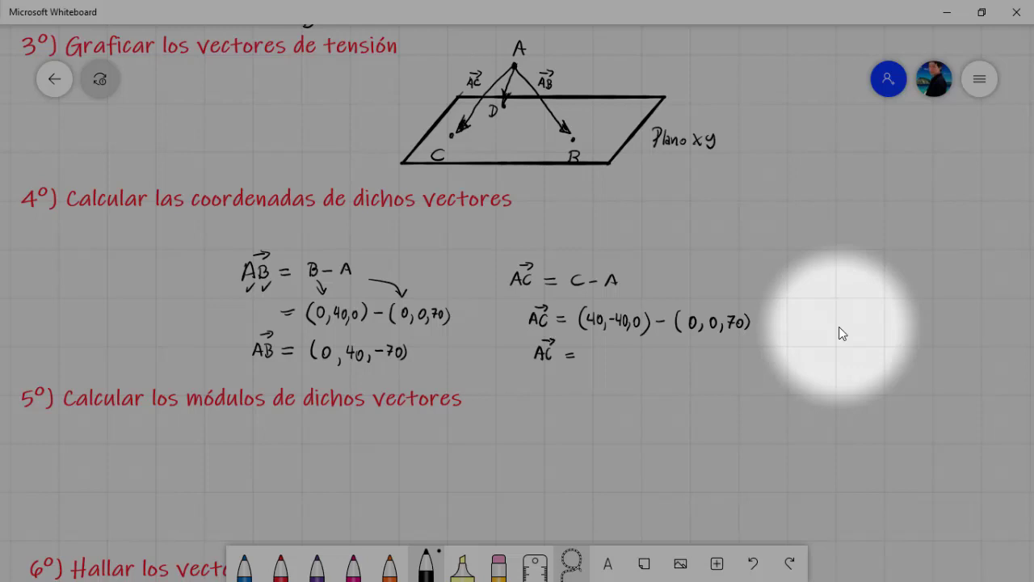
Link the first components of the AC difference with a bracket and write the resulting coordinates (40, −40, −70)
drag(599, 297, 691, 302)
mouse_move(595, 343)
mouse_down()
mouse_move(590, 364)
mouse_move(607, 363)
mouse_up()
mouse_move(617, 351)
mouse_down()
mouse_move(621, 367)
mouse_move(711, 344)
mouse_move(712, 334)
mouse_up()
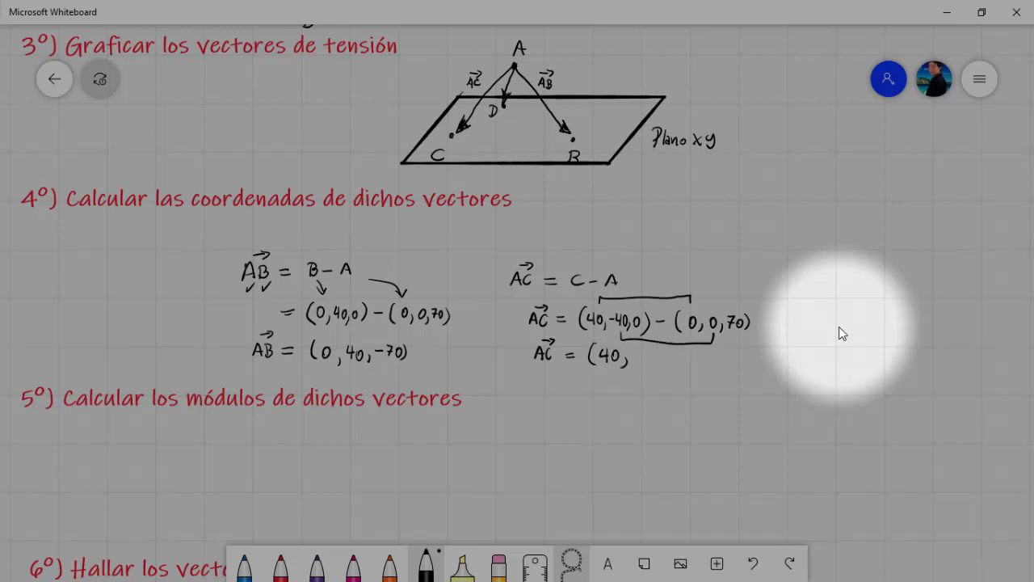
key(ctrl+z)
drag(647, 348, 653, 362)
drag(658, 351, 662, 366)
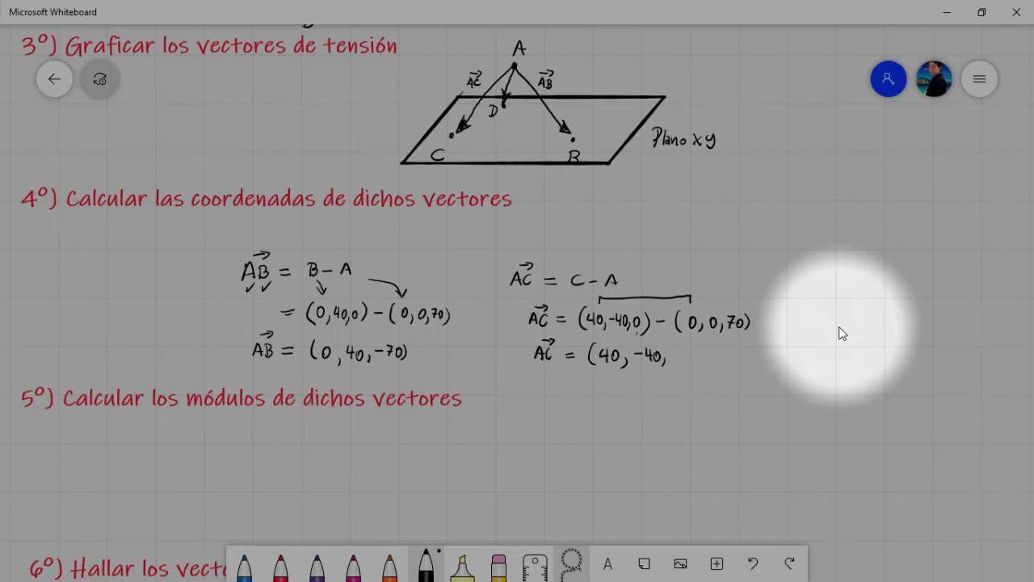
mouse_move(638, 333)
mouse_down()
mouse_move(732, 347)
mouse_move(734, 331)
mouse_up()
key(ctrl+z)
drag(678, 353, 682, 353)
drag(684, 351, 700, 364)
Name the results u = AB and v = AC and draw dashed vertical dividers after the AB and AC calculations
drag(214, 342, 227, 351)
drag(501, 348, 510, 347)
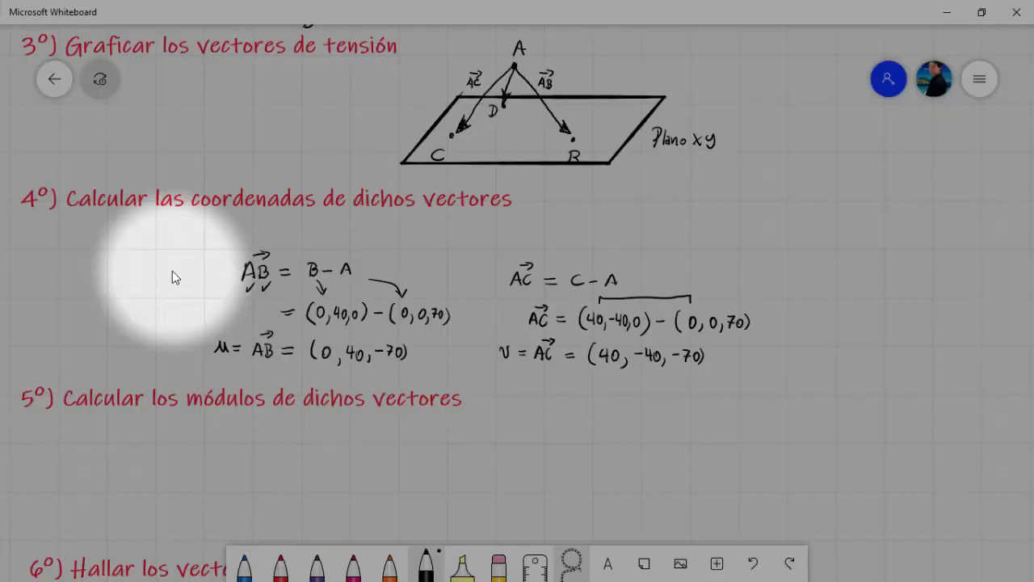
mouse_move(208, 328)
mouse_down()
mouse_move(276, 373)
mouse_move(437, 329)
mouse_up()
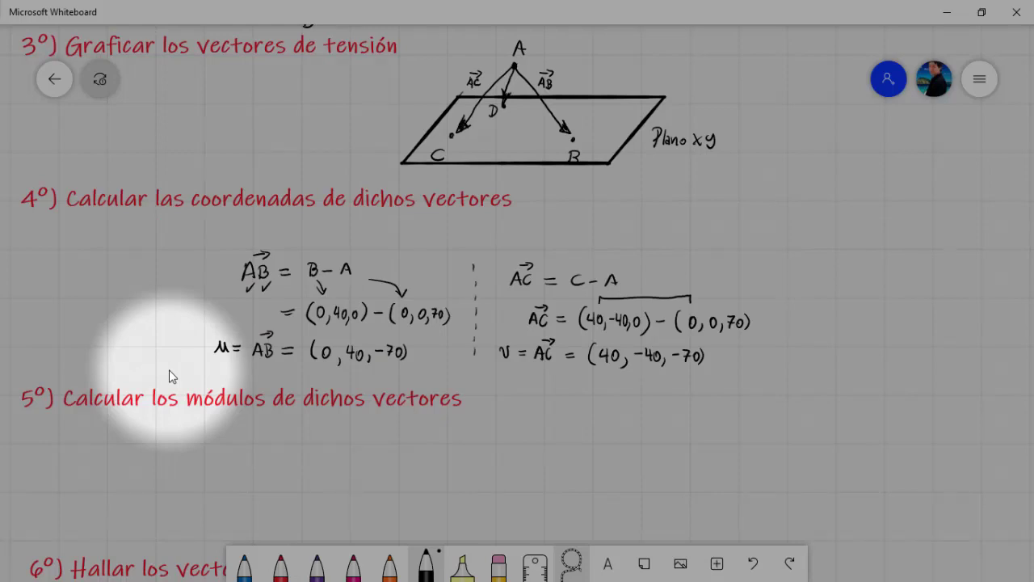
drag(765, 275, 764, 285)
drag(766, 292, 766, 298)
drag(766, 304, 766, 310)
Write vector AD to start the third column and add a check mark beside each of AB, AC and AD
mouse_move(819, 289)
mouse_down()
mouse_move(832, 288)
mouse_move(834, 267)
mouse_up()
drag(829, 263, 831, 270)
drag(274, 245, 287, 237)
drag(539, 254, 552, 248)
drag(845, 266, 858, 259)
mouse_move(255, 258)
mouse_down()
mouse_move(236, 273)
mouse_move(257, 261)
mouse_up()
drag(514, 270, 517, 289)
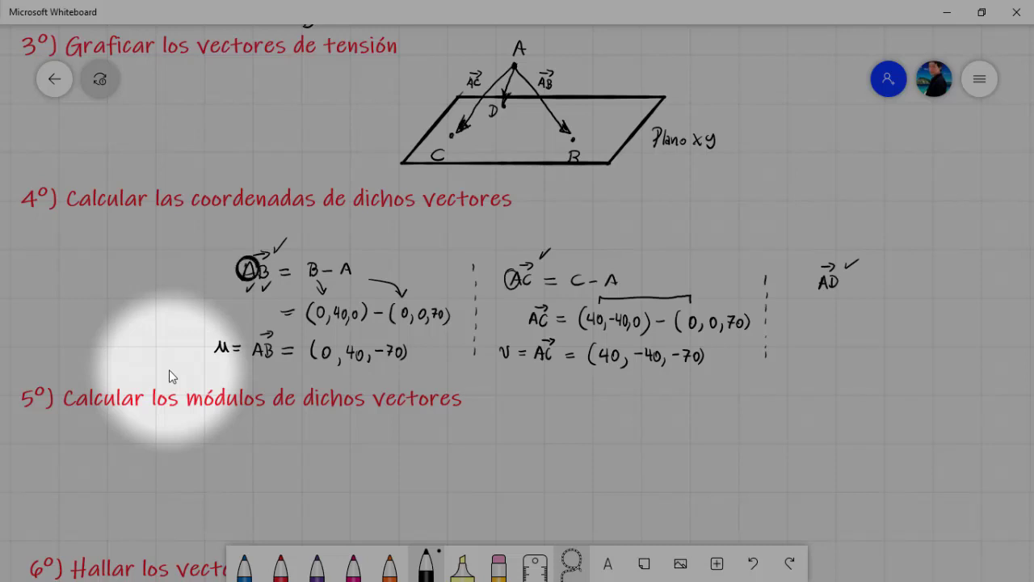
drag(824, 273, 816, 289)
key(ctrl+z)
key(ctrl+z)
key(ctrl+z)
key(ctrl+z)
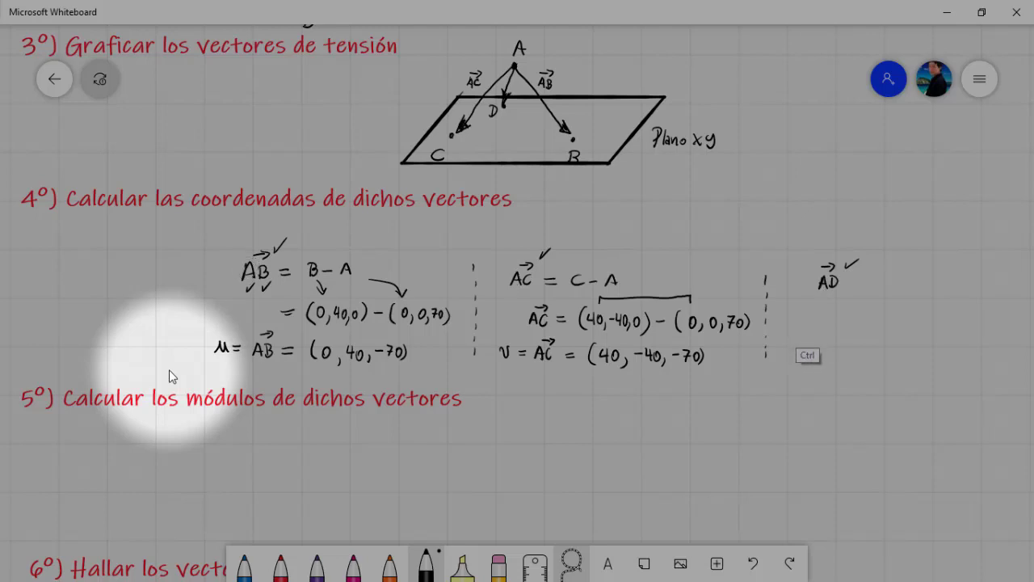
Complete the formula AD = D − A and set up a difference of two empty parentheses below it
mouse_move(847, 283)
mouse_down()
mouse_move(877, 291)
mouse_move(822, 297)
mouse_up()
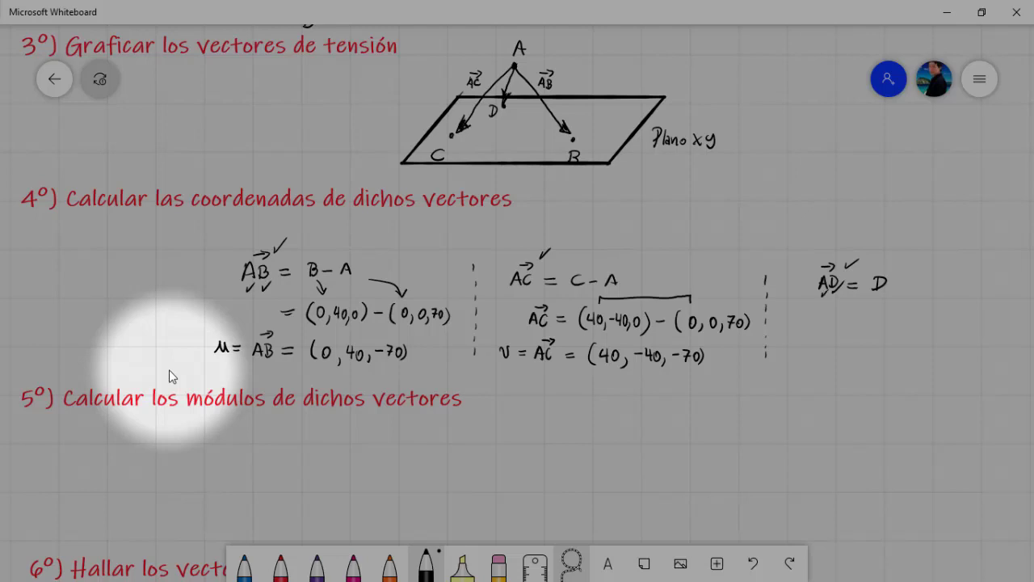
key(ctrl+z)
key(ctrl+z)
drag(910, 291, 919, 291)
drag(912, 286, 918, 286)
drag(846, 314, 857, 314)
drag(845, 319, 965, 334)
Check the AD vector in the GeoGebra 3D calculator and write w = (−60, −60, −70) below the empty AD difference on the whiteboard
drag(847, 350, 855, 349)
drag(847, 354, 854, 354)
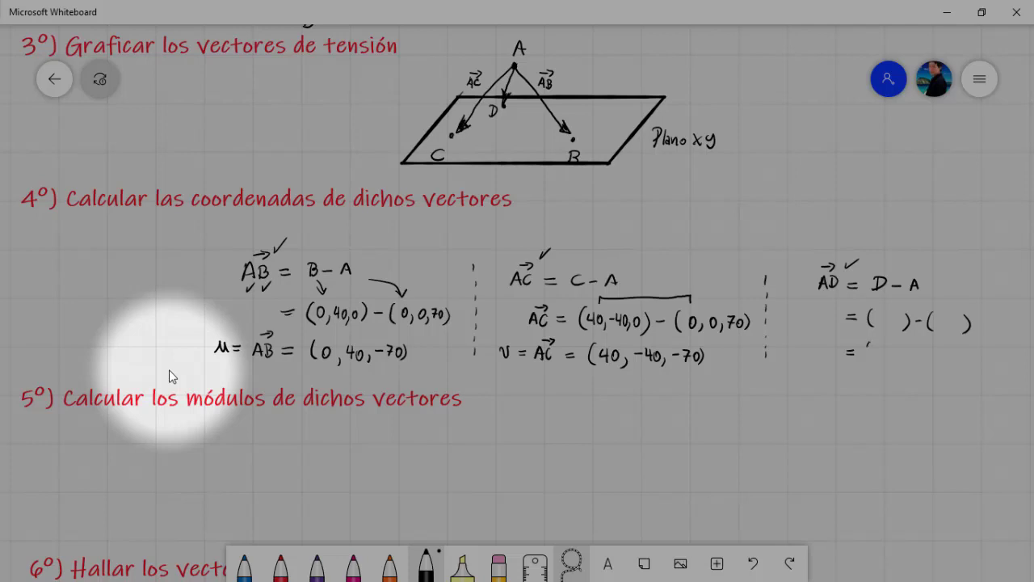
drag(870, 346, 865, 362)
drag(940, 353, 943, 371)
drag(807, 346, 824, 345)
key(alt+Tab)
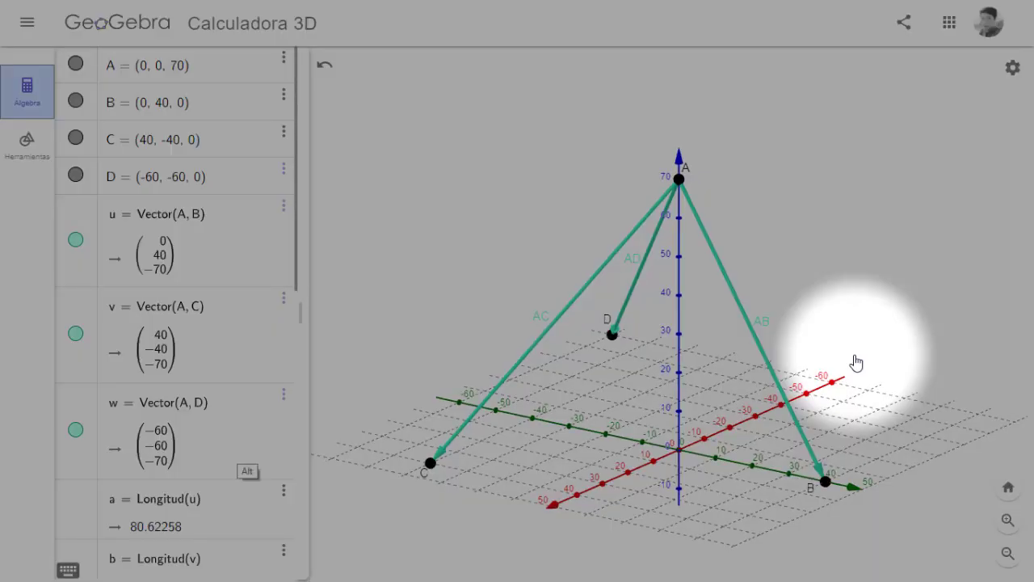
key(alt+Tab)
drag(871, 352, 883, 356)
mouse_move(891, 350)
mouse_down()
mouse_move(894, 360)
mouse_move(892, 351)
mouse_up()
drag(899, 359, 897, 365)
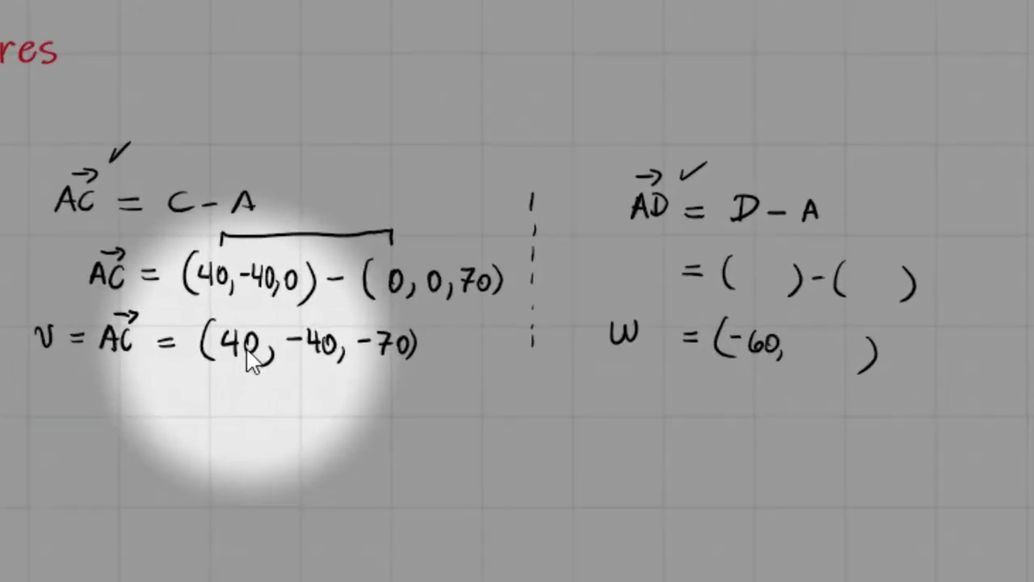
drag(792, 345, 810, 354)
mouse_move(808, 348)
mouse_down()
mouse_move(823, 345)
mouse_move(832, 366)
mouse_up()
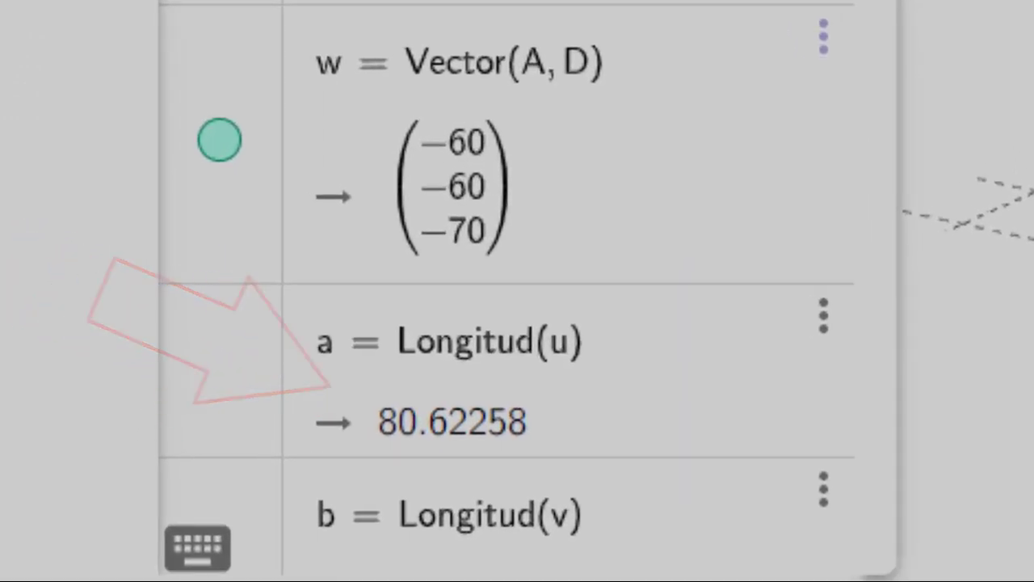
Switch to the problem statement image in HyperSnap, highlight the 2kN force magnitude, and minimize the image window
key(alt+Tab)
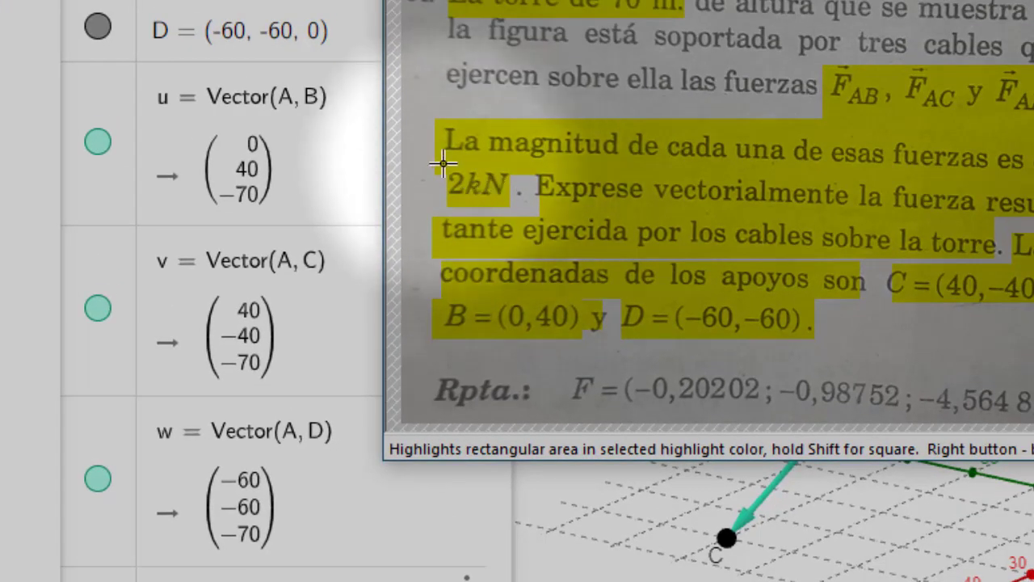
drag(441, 164, 510, 203)
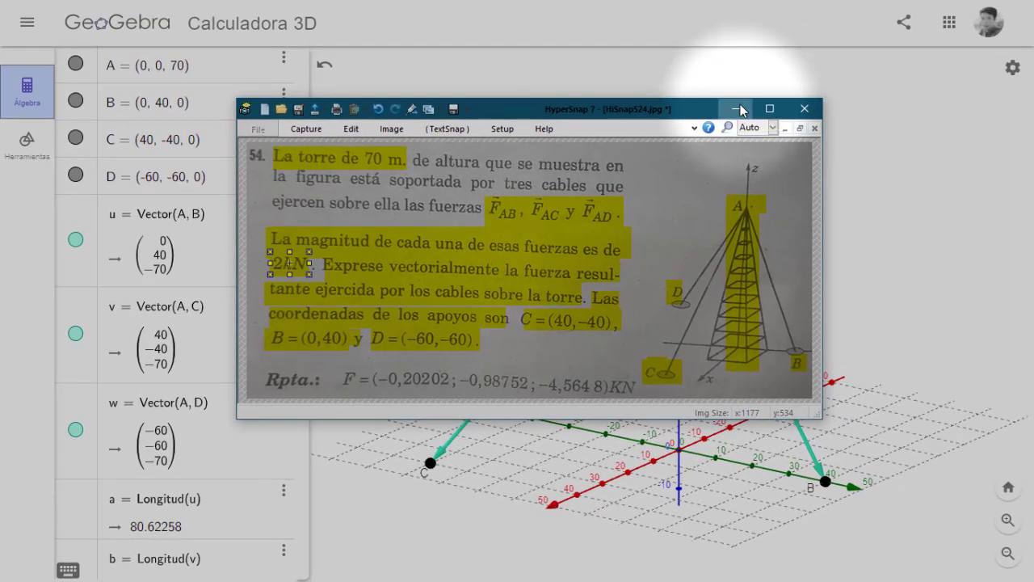
click(739, 108)
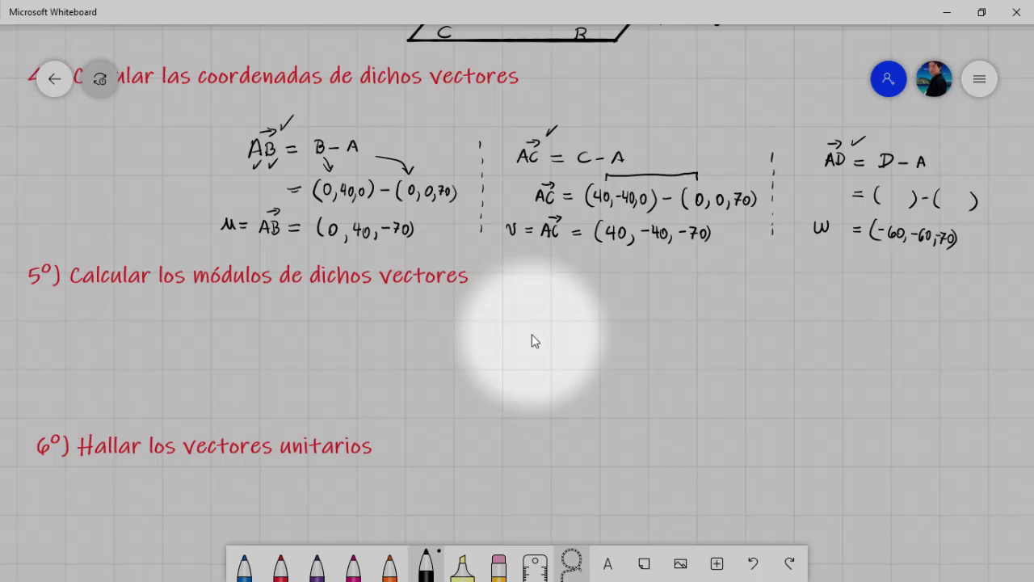
Switch to the GeoGebra 3D calculator and examine the lengths and unit vectors computed for u, v and w
key(alt+Tab)
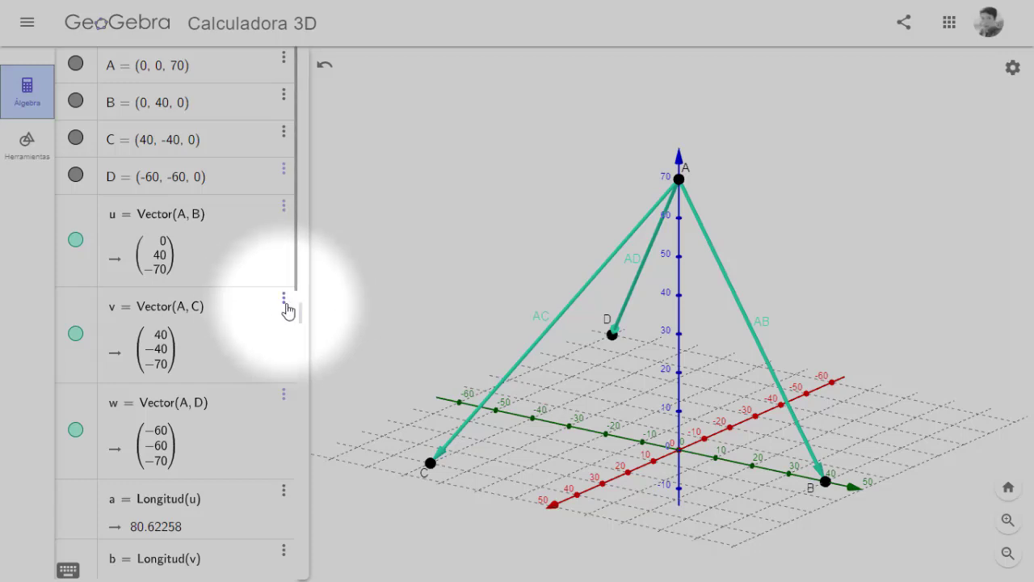
scroll(280, 342, down, 4)
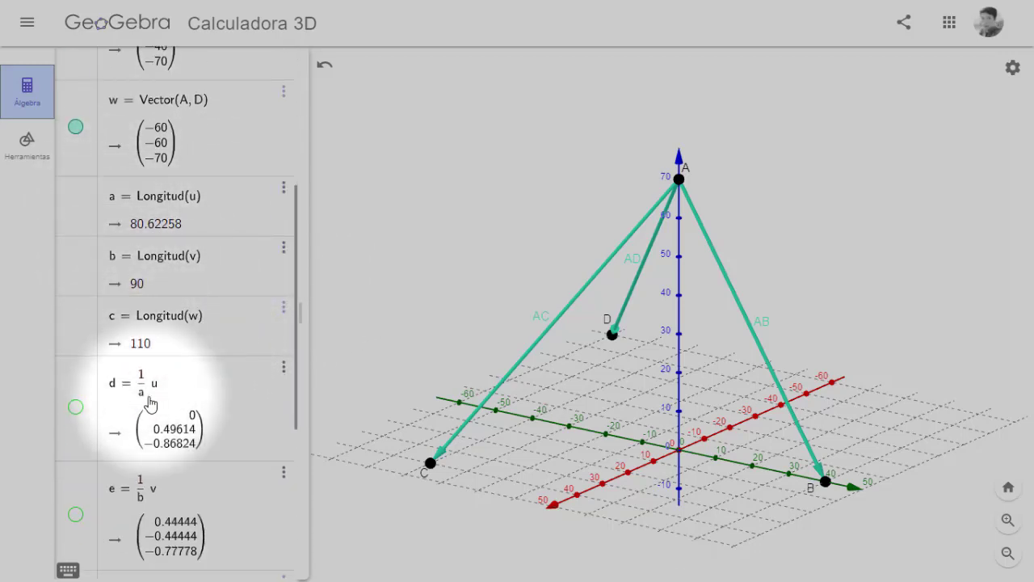
scroll(122, 507, down, 2)
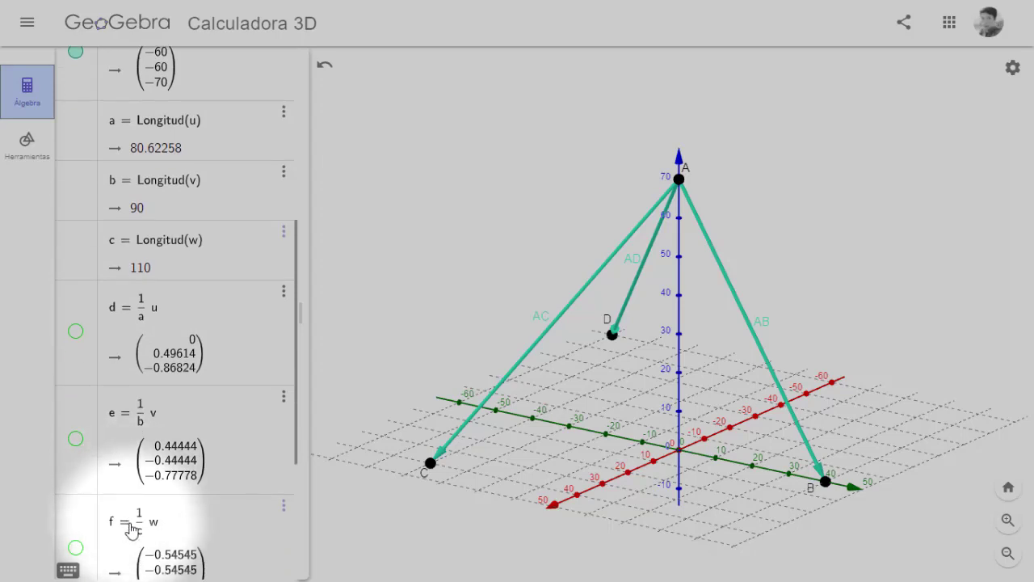
scroll(157, 489, up, 2)
scroll(159, 488, up, 1)
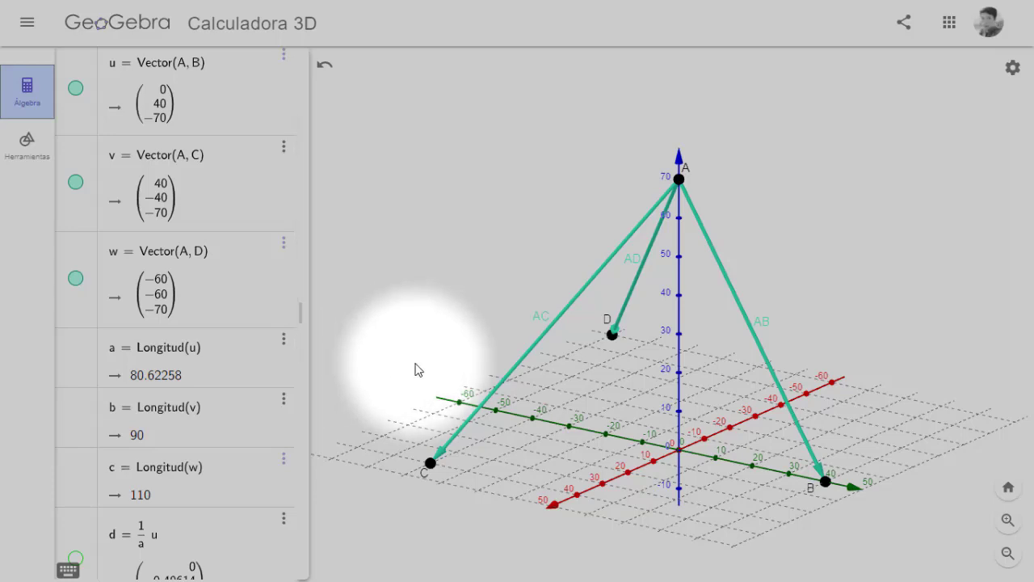
scroll(364, 385, down, 1)
scroll(355, 371, up, 1)
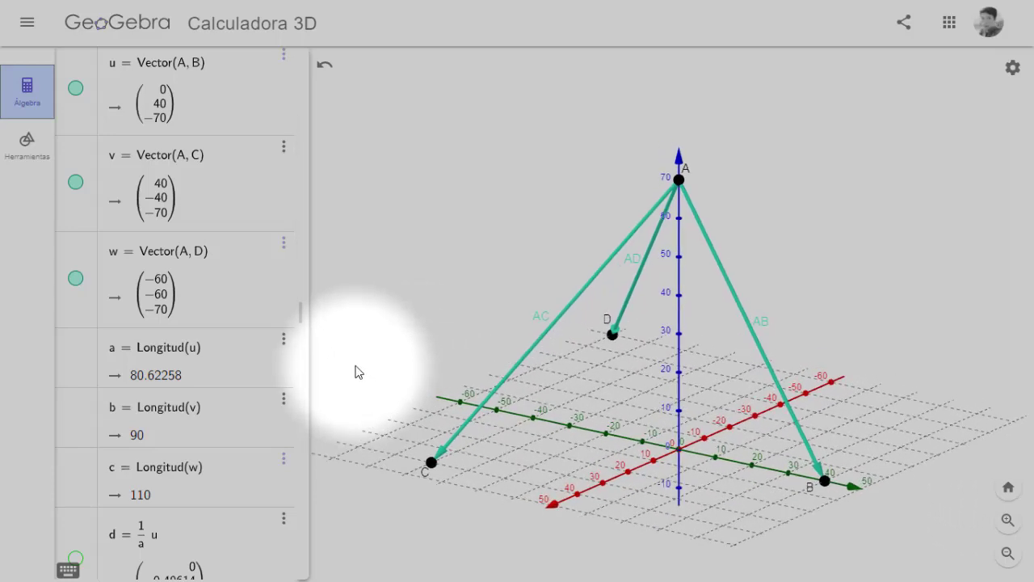
Back in Microsoft Whiteboard, write |u| = |AB| = a square root of three empty squared parentheses added together under heading 5
key(alt+Tab)
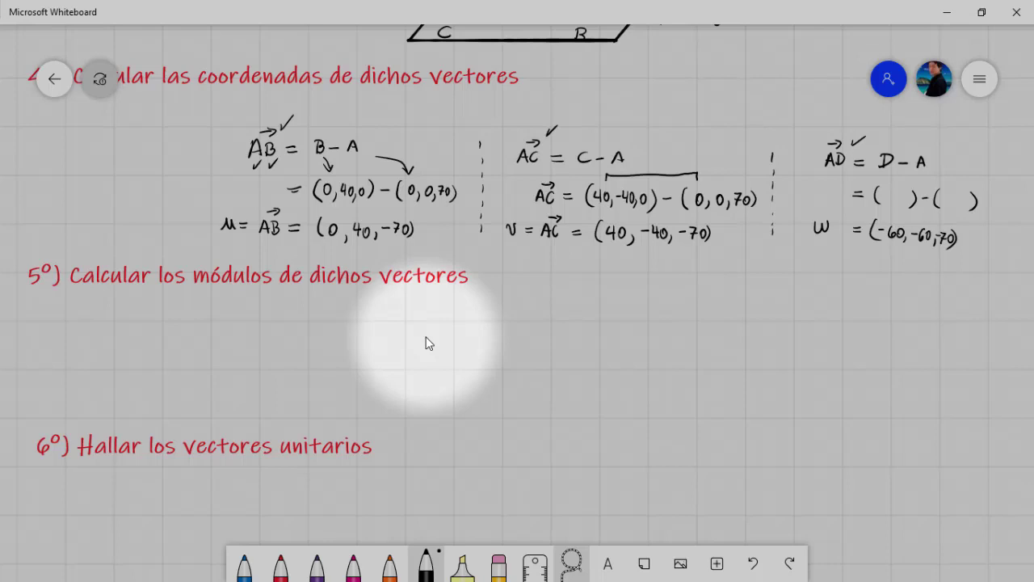
mouse_move(201, 332)
mouse_down()
mouse_move(214, 323)
mouse_move(220, 331)
mouse_move(215, 315)
mouse_move(198, 335)
mouse_move(244, 322)
mouse_up()
drag(237, 327, 277, 332)
mouse_move(270, 326)
mouse_down()
mouse_move(284, 330)
mouse_move(287, 313)
mouse_move(296, 332)
mouse_up()
mouse_move(306, 322)
mouse_down()
mouse_move(318, 330)
mouse_move(346, 310)
mouse_move(450, 307)
mouse_up()
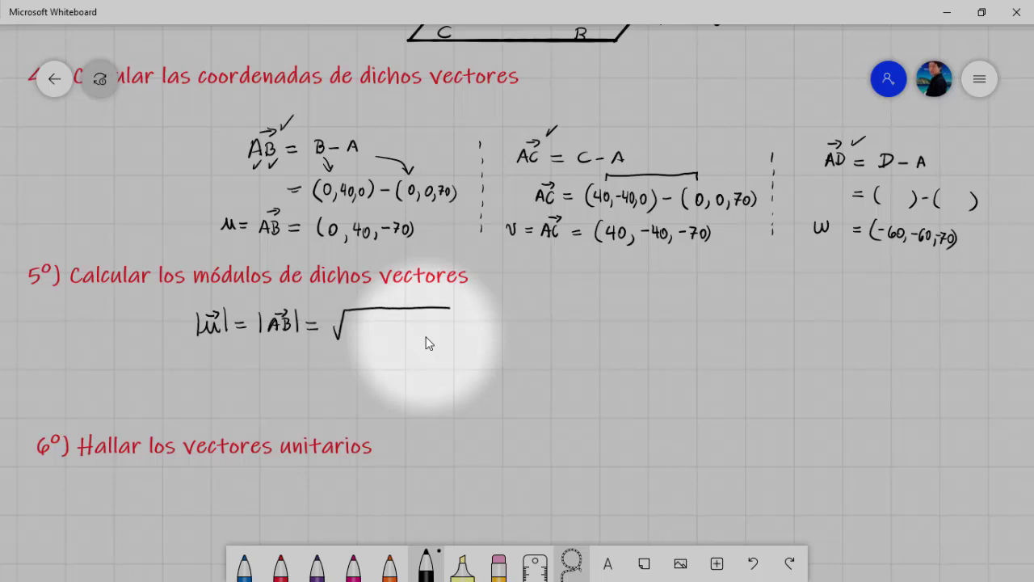
mouse_move(354, 318)
mouse_down()
mouse_move(353, 336)
mouse_move(395, 327)
mouse_up()
mouse_move(408, 319)
mouse_down()
mouse_move(406, 335)
mouse_move(426, 337)
mouse_move(437, 323)
mouse_move(442, 334)
mouse_up()
mouse_move(438, 329)
mouse_down()
mouse_move(475, 336)
mouse_move(495, 309)
mouse_up()
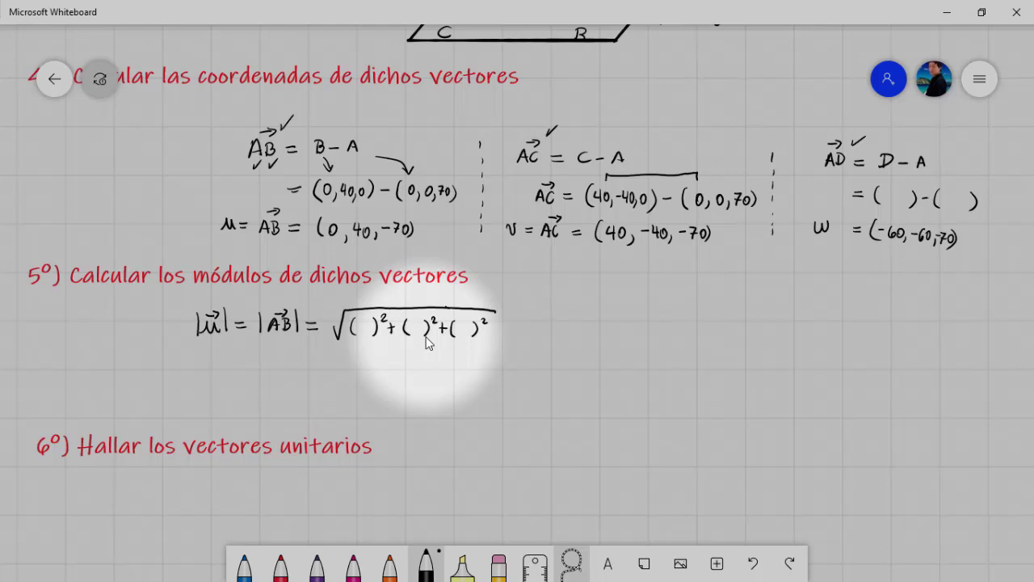
Fill the squared parentheses with 0, 40 and −70, ticking the matching coordinates of AB, and start a second row with an equals sign
drag(311, 368, 323, 368)
drag(310, 373, 323, 373)
mouse_move(366, 320)
mouse_down()
mouse_move(360, 329)
mouse_move(366, 321)
mouse_up()
drag(327, 248, 404, 240)
mouse_move(409, 320)
mouse_down()
mouse_move(414, 331)
mouse_move(468, 325)
mouse_up()
Simplify the modulus of AB to √(40² + 70²) = 80.62 and cross out the unit N written beside it
mouse_move(360, 361)
mouse_down()
mouse_move(364, 377)
mouse_move(372, 365)
mouse_up()
drag(379, 357, 385, 366)
drag(391, 368, 422, 367)
mouse_move(341, 369)
mouse_down()
mouse_move(353, 352)
mouse_move(427, 354)
mouse_move(443, 369)
mouse_up()
drag(431, 375, 443, 374)
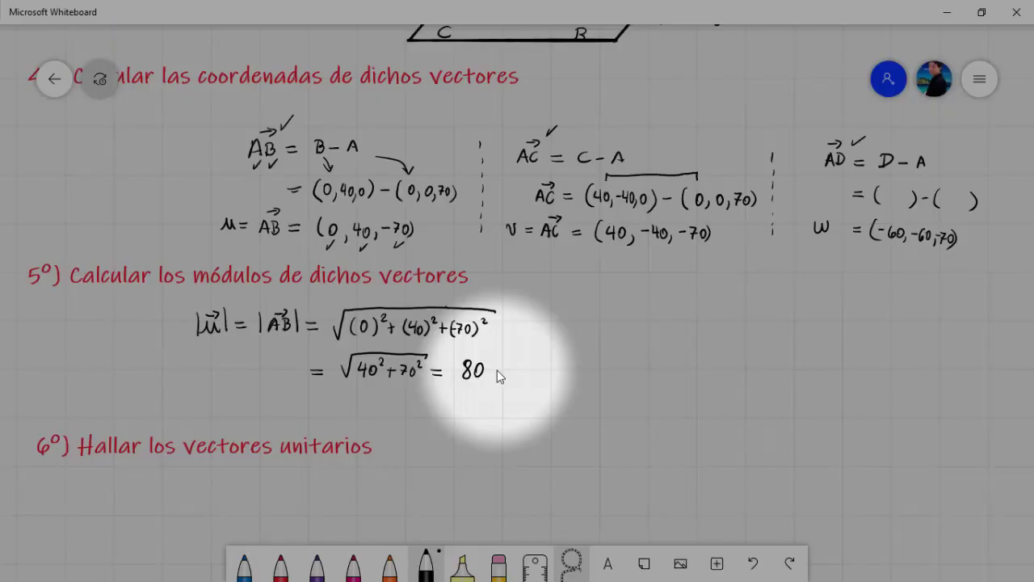
drag(515, 362, 522, 376)
mouse_move(557, 367)
mouse_down()
mouse_move(558, 378)
mouse_move(575, 362)
mouse_move(577, 382)
mouse_up()
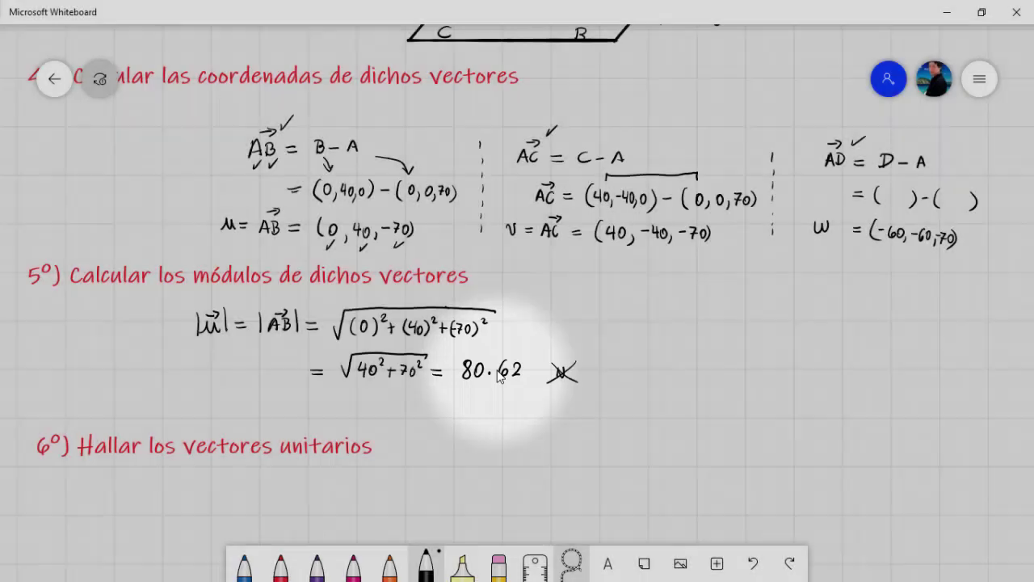
Sketch small X, Y and Z axes beside the modulus calculation and label the unit vectors i, j and k on them
mouse_move(748, 332)
mouse_down()
mouse_move(745, 393)
mouse_move(718, 415)
mouse_move(771, 416)
mouse_up()
drag(703, 424, 706, 440)
drag(781, 426, 784, 442)
mouse_move(755, 332)
mouse_down()
mouse_move(768, 333)
mouse_move(769, 349)
mouse_up()
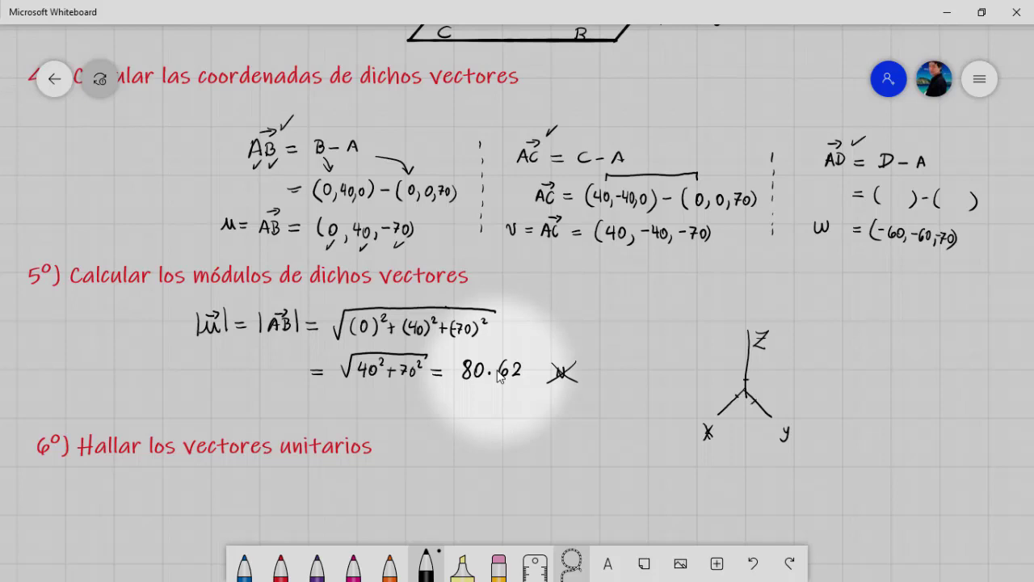
drag(726, 395, 766, 402)
Strike through the unit N once more and circle the modulus 80.62
drag(548, 365, 572, 383)
mouse_move(546, 388)
mouse_down()
mouse_move(578, 365)
mouse_move(457, 390)
mouse_move(517, 394)
mouse_up()
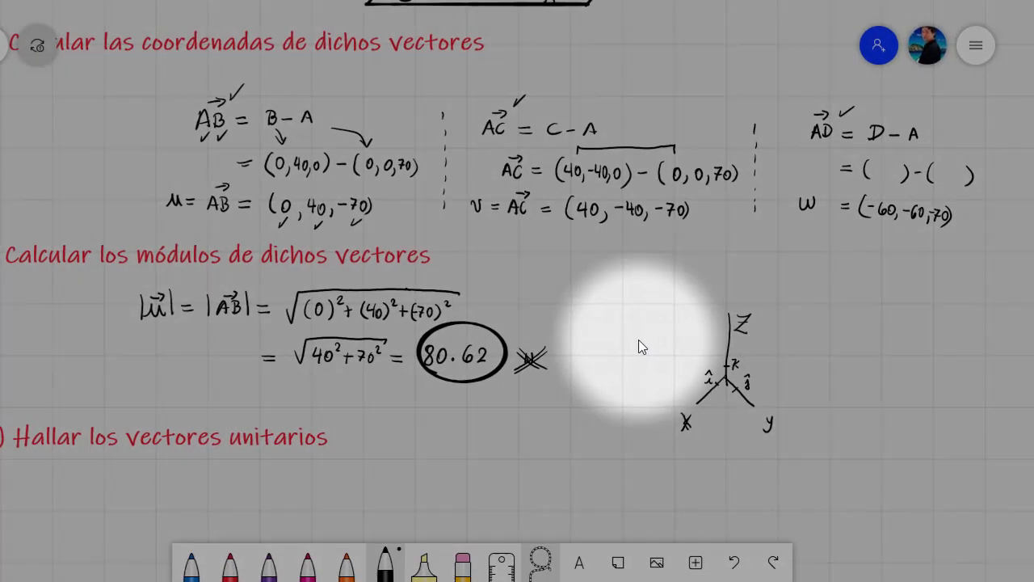
drag(639, 344, 636, 298)
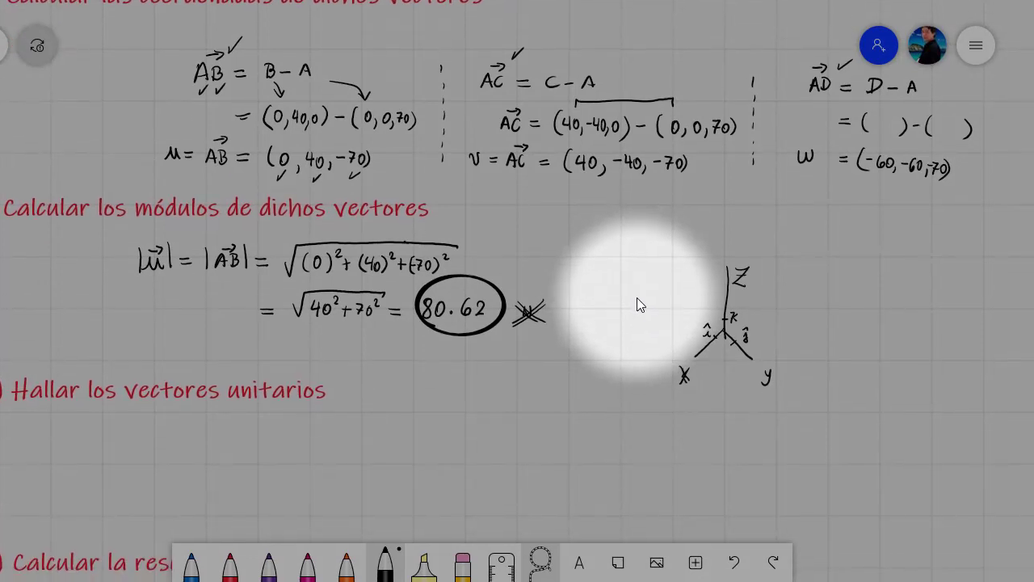
drag(630, 378, 627, 362)
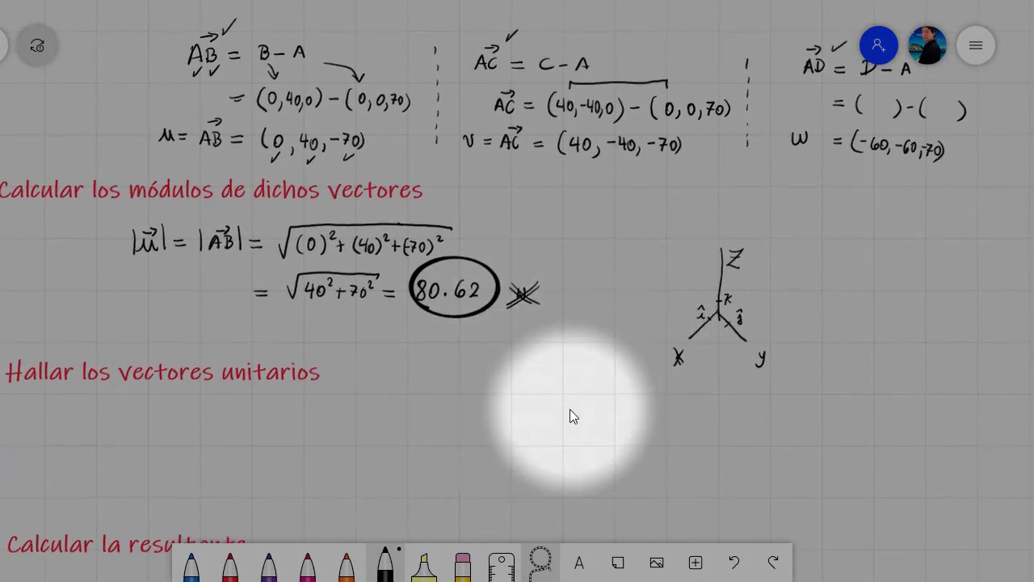
drag(568, 407, 528, 438)
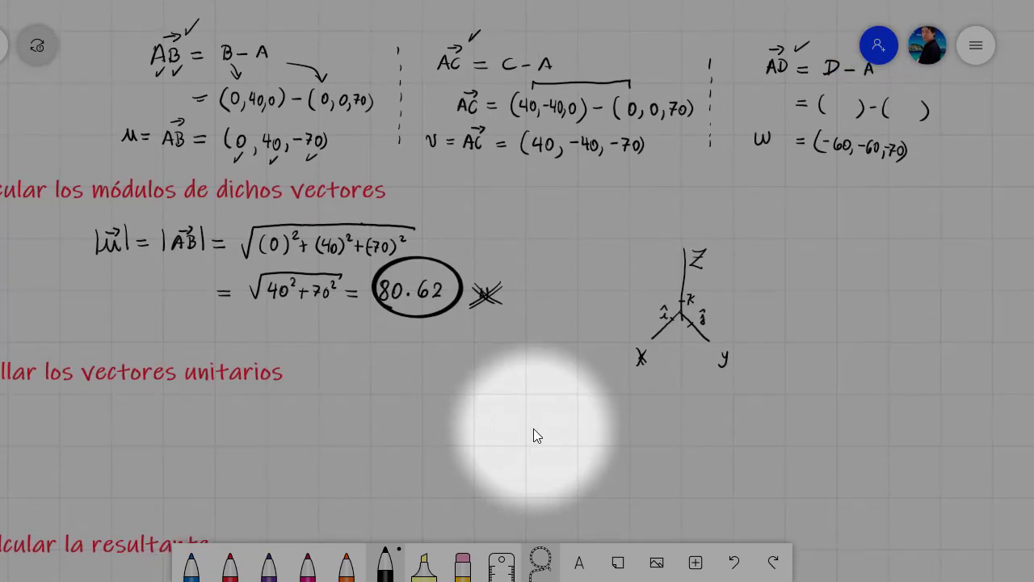
Write |AC| = √(( )² + ( )² + ( )²) = with empty parentheses and tick the 40 and −40 coordinates of AC
mouse_move(538, 213)
mouse_down()
mouse_move(538, 233)
mouse_move(594, 220)
mouse_up()
mouse_move(584, 226)
mouse_down()
mouse_move(621, 209)
mouse_move(709, 200)
mouse_up()
drag(541, 155, 594, 156)
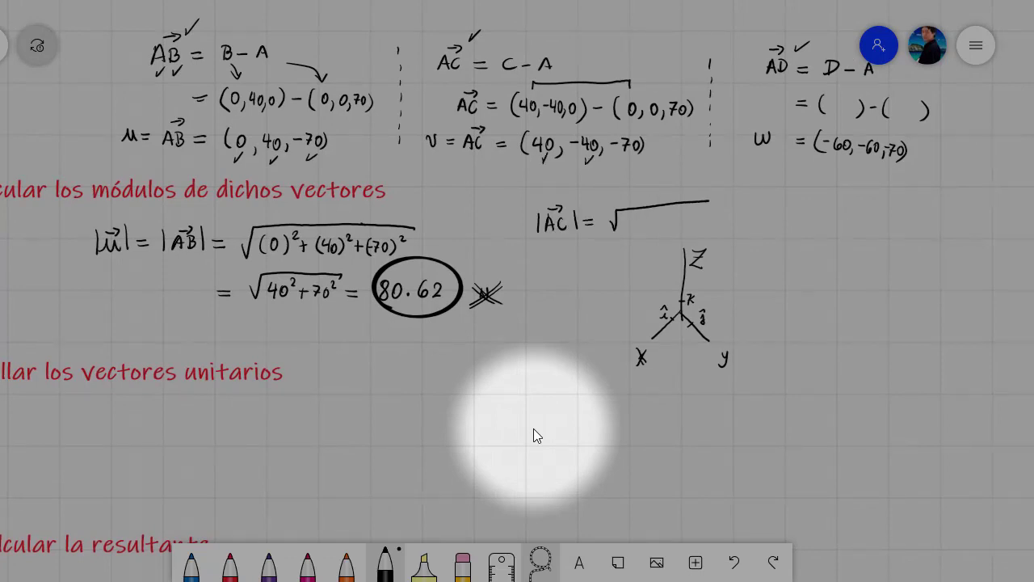
mouse_move(633, 221)
mouse_down()
mouse_move(629, 235)
mouse_move(665, 221)
mouse_up()
mouse_move(674, 223)
mouse_down()
mouse_move(671, 233)
mouse_move(687, 233)
mouse_up()
mouse_move(707, 217)
mouse_down()
mouse_move(710, 232)
mouse_move(723, 219)
mouse_move(754, 234)
mouse_move(787, 230)
mouse_move(799, 222)
mouse_move(785, 206)
mouse_move(820, 227)
mouse_up()
drag(808, 231, 821, 231)
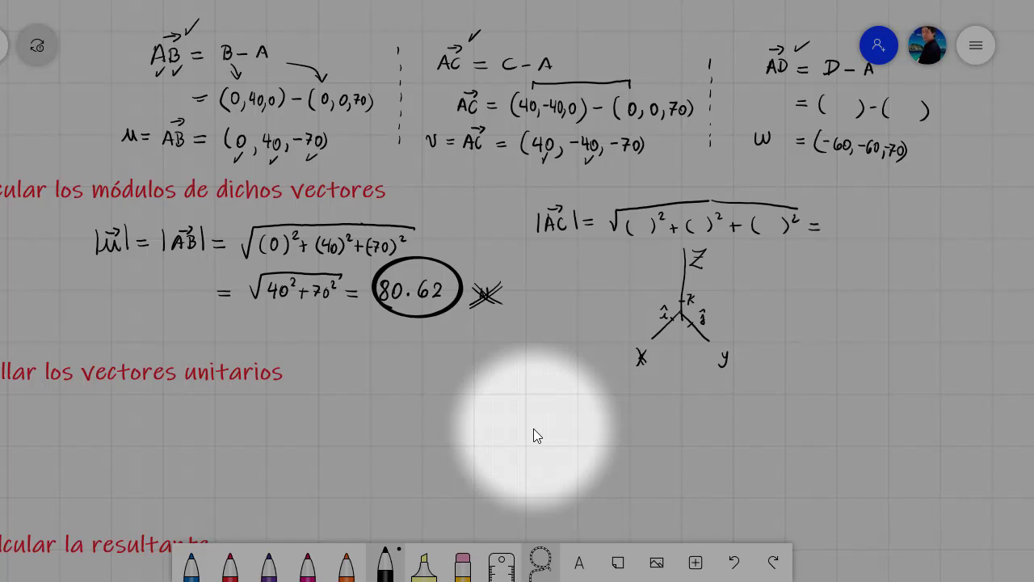
Switch to GeoGebra to read the lengths of vectors v and w, and return to Whiteboard
key(alt+Tab)
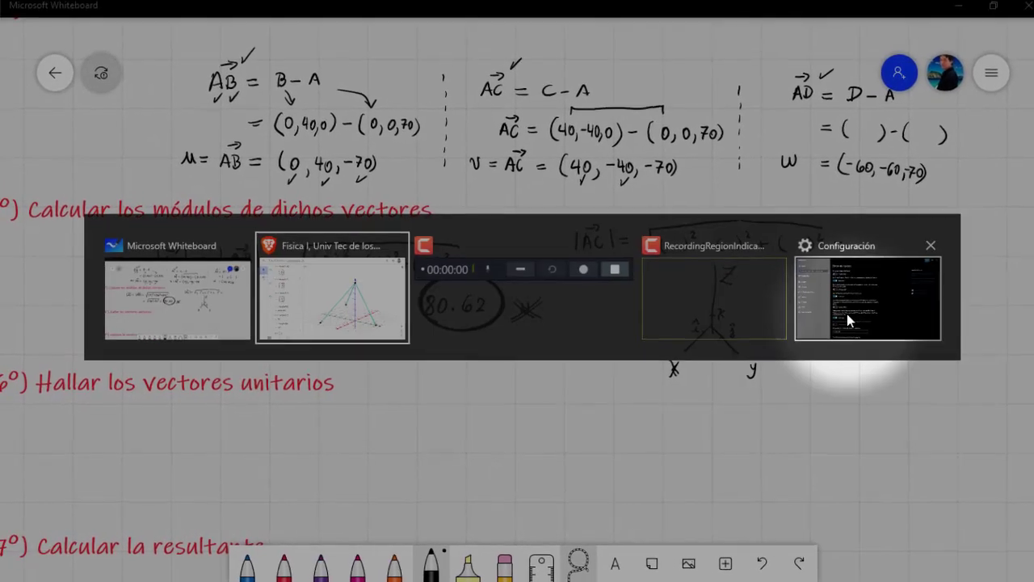
click(404, 293)
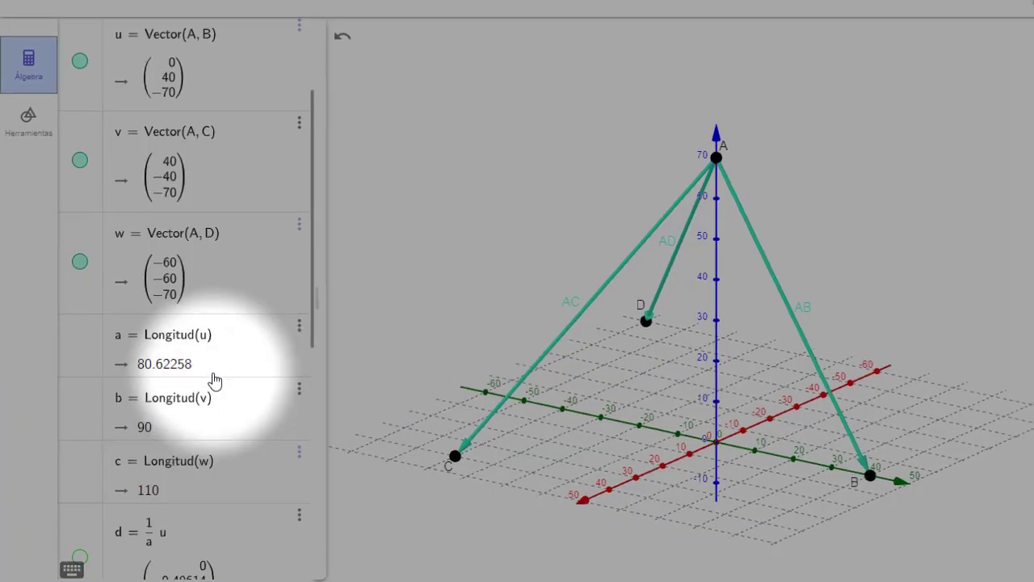
scroll(214, 379, down, 3)
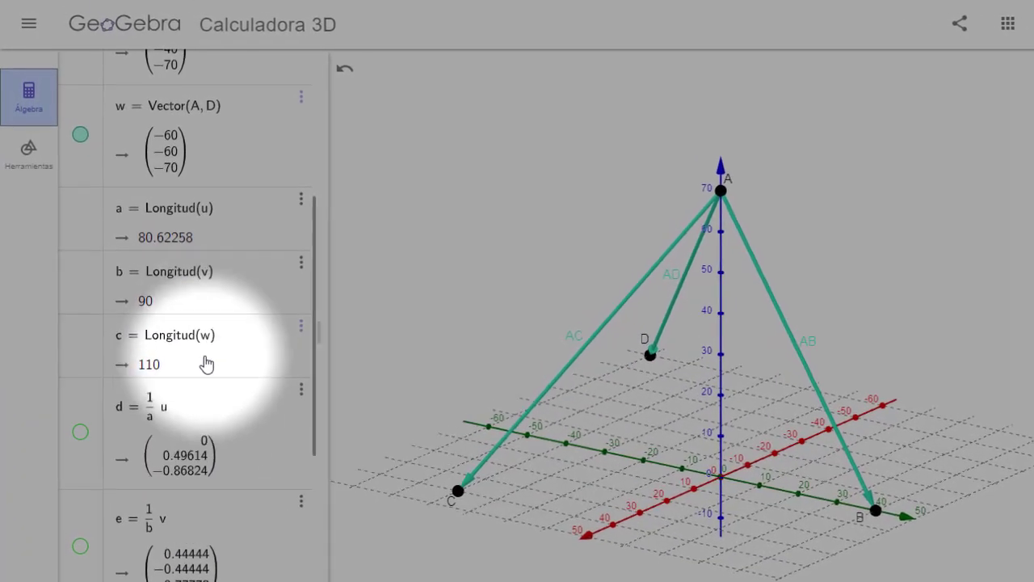
key(alt+Tab)
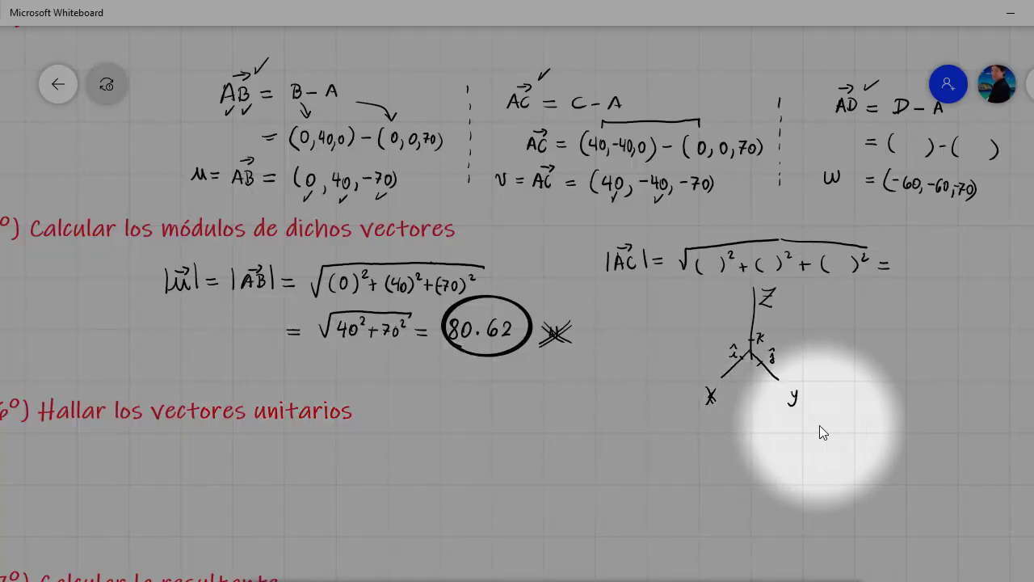
Write 90 as the modulus of AC, link w by an arrow to |w| = |AD| = 110, and circle 90 and 110
drag(909, 260, 910, 277)
mouse_move(919, 265)
mouse_down()
mouse_move(923, 277)
mouse_move(919, 264)
mouse_up()
mouse_move(949, 215)
mouse_down()
mouse_move(963, 320)
mouse_move(970, 309)
mouse_up()
mouse_move(935, 347)
mouse_down()
mouse_move(945, 359)
mouse_move(952, 335)
mouse_up()
mouse_move(949, 333)
mouse_down()
mouse_move(930, 360)
mouse_move(963, 358)
mouse_move(930, 379)
mouse_up()
drag(918, 385, 940, 395)
mouse_move(952, 377)
mouse_down()
mouse_move(946, 393)
mouse_move(965, 392)
mouse_up()
mouse_move(955, 374)
mouse_down()
mouse_move(973, 375)
mouse_move(980, 394)
mouse_up()
drag(986, 383, 996, 387)
mouse_move(1006, 380)
mouse_down()
mouse_move(1014, 396)
mouse_move(1025, 382)
mouse_up()
mouse_move(941, 257)
mouse_down()
mouse_move(907, 292)
mouse_move(937, 247)
mouse_up()
mouse_move(1019, 349)
mouse_down()
mouse_move(984, 394)
mouse_move(1009, 347)
mouse_up()
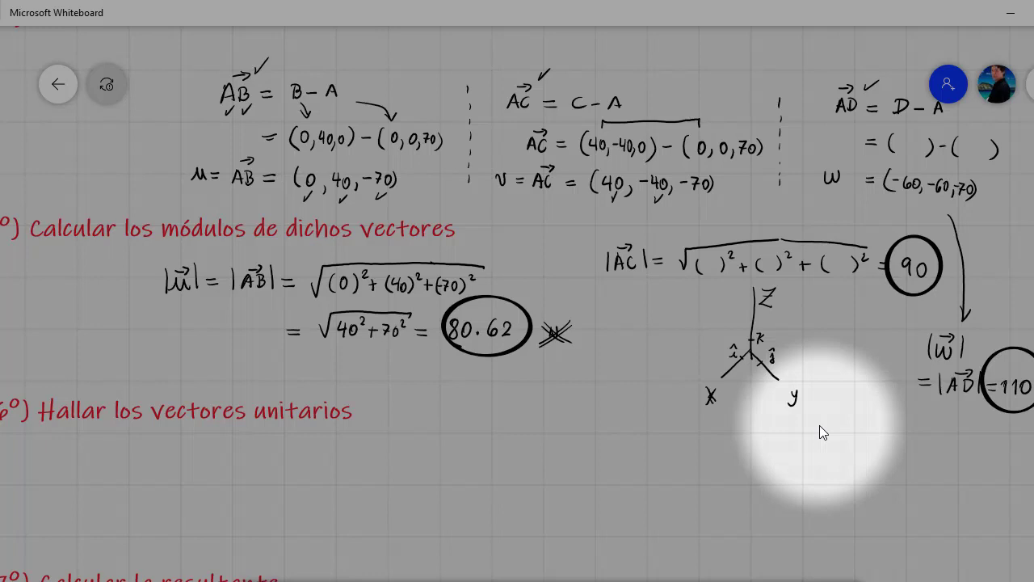
Start the unit vector calculation under "Hallar los vectores unitarios" with d = μ_AB =
mouse_move(179, 461)
mouse_down()
mouse_move(176, 483)
mouse_move(211, 489)
mouse_up()
mouse_move(127, 465)
mouse_down()
mouse_move(129, 480)
mouse_move(153, 466)
mouse_up()
drag(140, 473, 154, 473)
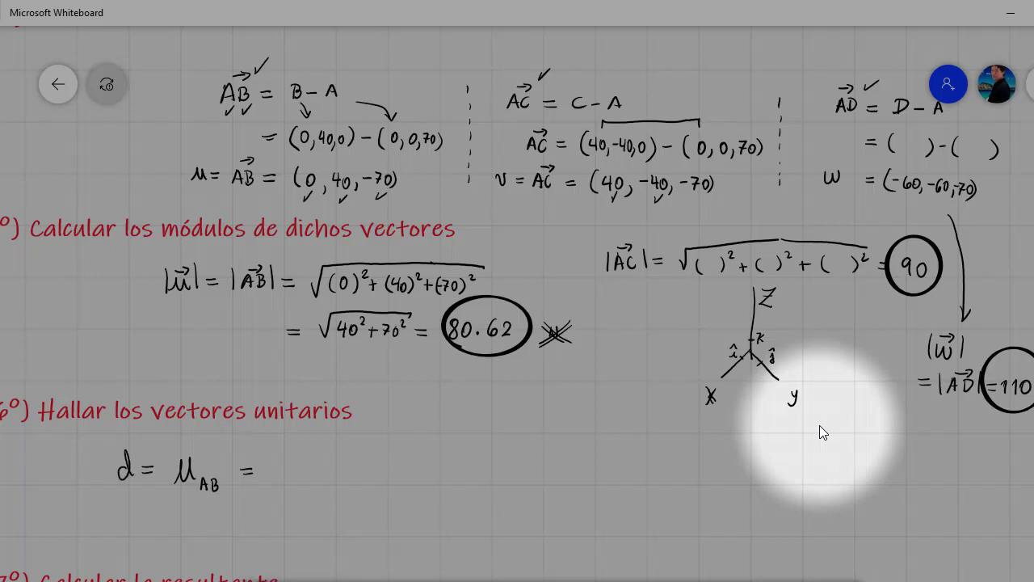
mouse_move(195, 441)
mouse_down()
mouse_move(171, 452)
mouse_move(236, 457)
mouse_move(198, 437)
mouse_up()
key(ctrl+z)
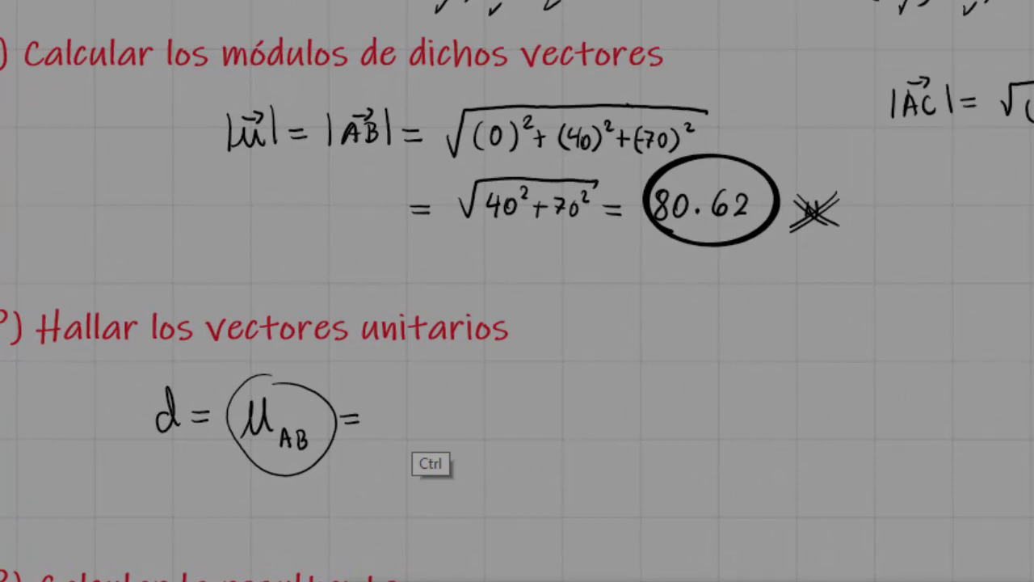
key(ctrl+z)
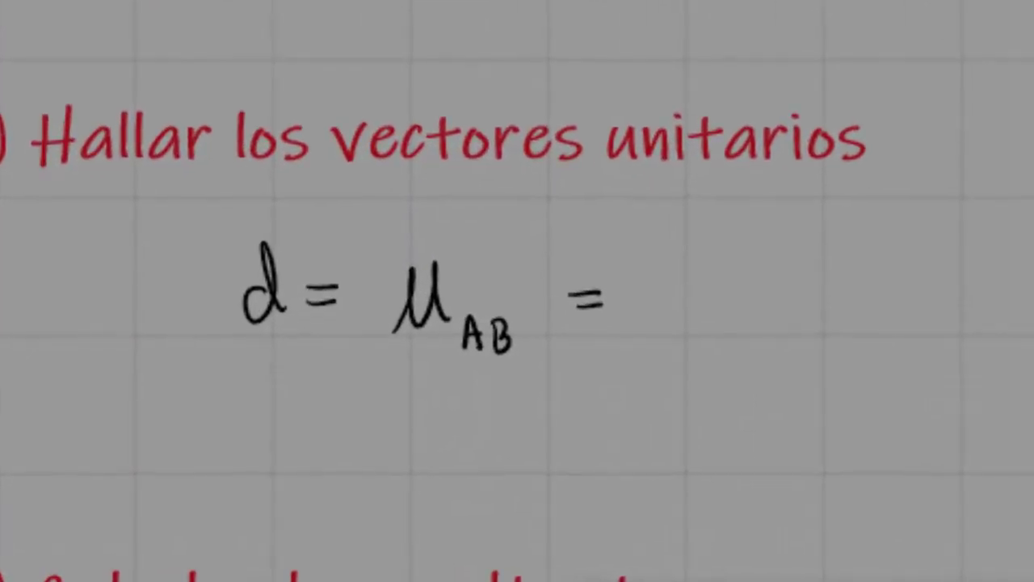
Write the fraction AB over |AB| with vector arrows as the formula for μ_AB, followed by an equals sign
mouse_move(684, 298)
mouse_down()
mouse_move(705, 255)
mouse_move(724, 290)
mouse_up()
drag(694, 278, 726, 274)
drag(744, 251, 737, 289)
mouse_move(697, 226)
mouse_down()
mouse_move(742, 220)
mouse_move(736, 232)
mouse_up()
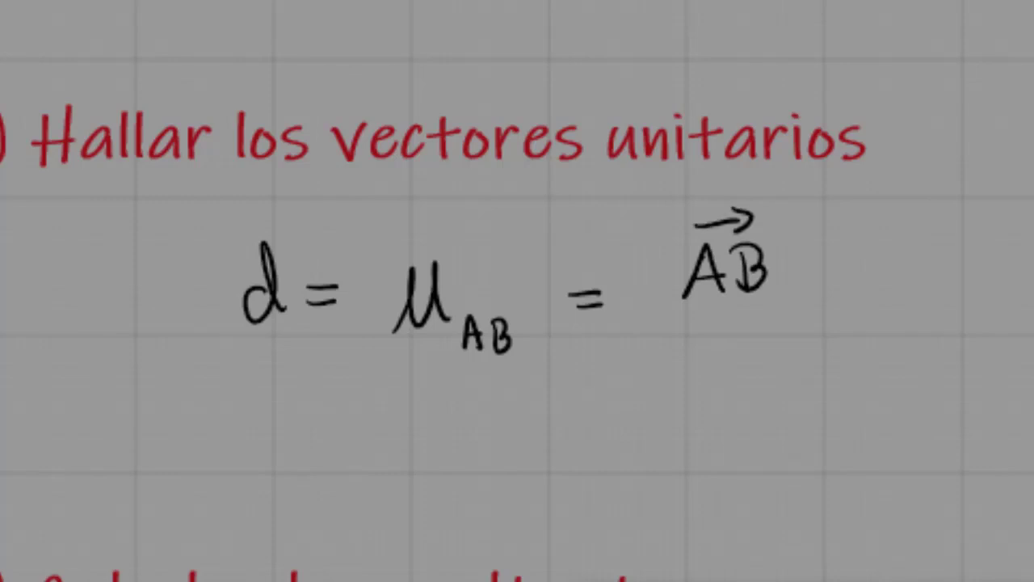
drag(664, 308, 777, 301)
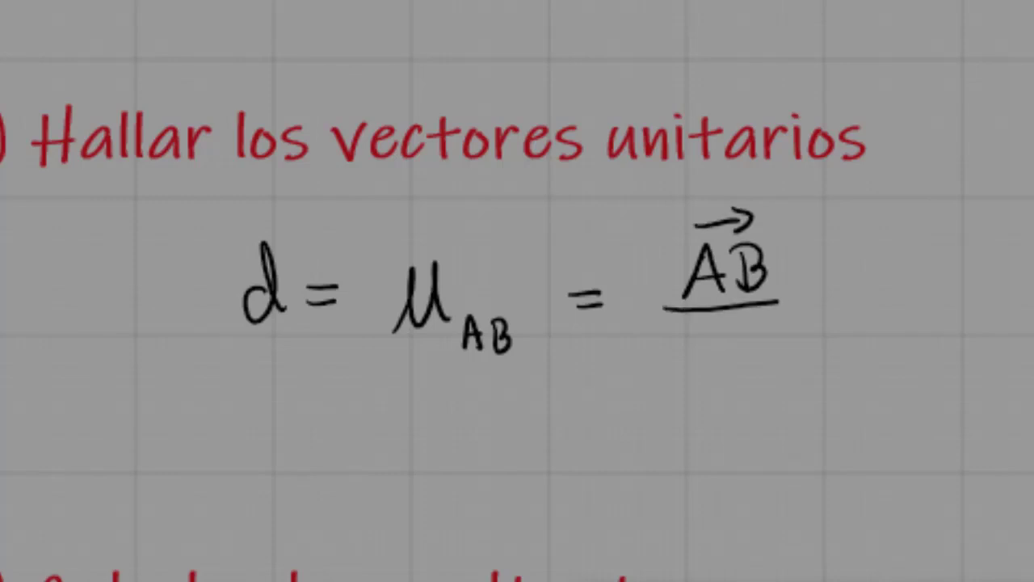
mouse_move(701, 338)
mouse_down()
mouse_move(701, 393)
mouse_move(743, 386)
mouse_move(739, 373)
mouse_up()
drag(751, 352, 752, 386)
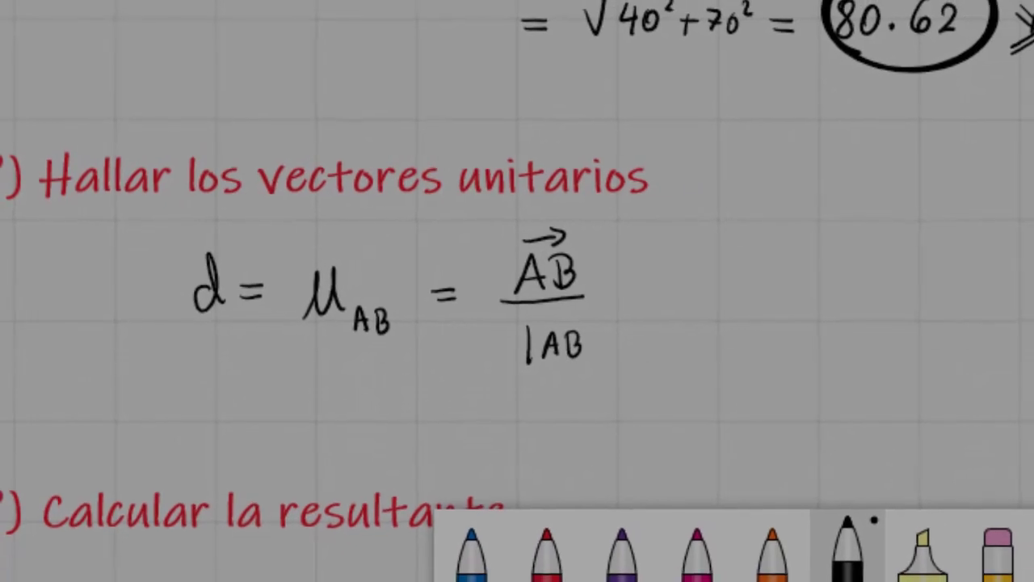
mouse_move(535, 323)
mouse_down()
mouse_move(587, 333)
mouse_move(591, 360)
mouse_up()
mouse_move(664, 295)
mouse_down()
mouse_move(703, 294)
mouse_move(701, 306)
mouse_up()
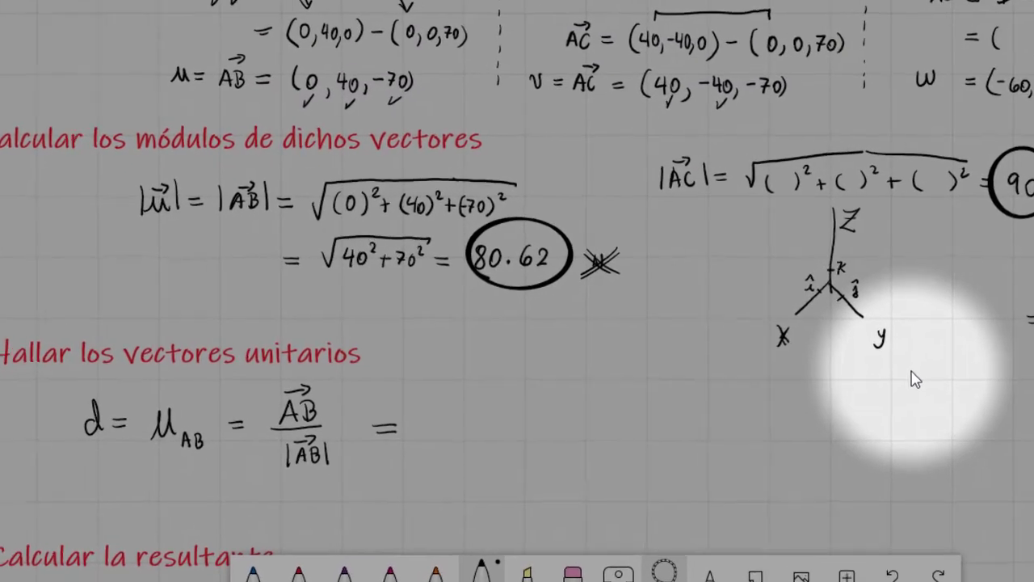
Circle the row u = AB = (0, 40, −70) and write (0, 40, −70) as the numerator of the unit vector
mouse_move(211, 48)
mouse_down()
mouse_move(448, 117)
mouse_move(215, 45)
mouse_up()
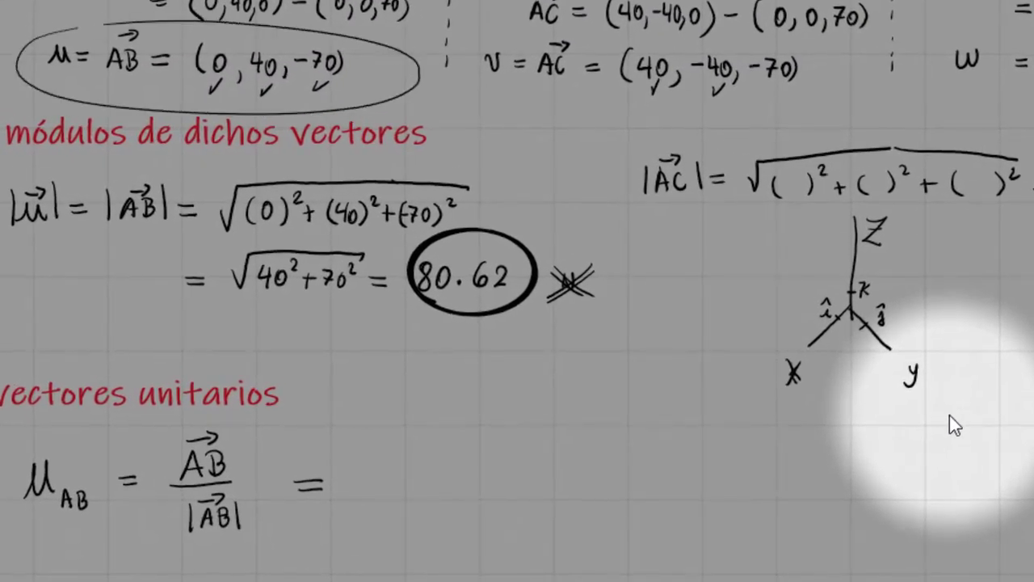
mouse_move(394, 451)
mouse_down()
mouse_move(386, 487)
mouse_move(413, 459)
mouse_move(427, 486)
mouse_up()
mouse_move(457, 454)
mouse_down()
mouse_move(451, 468)
mouse_move(467, 470)
mouse_up()
mouse_move(465, 459)
mouse_down()
mouse_move(464, 478)
mouse_move(483, 463)
mouse_up()
mouse_move(494, 472)
mouse_down()
mouse_move(491, 485)
mouse_move(543, 458)
mouse_move(534, 479)
mouse_move(554, 462)
mouse_move(557, 483)
mouse_up()
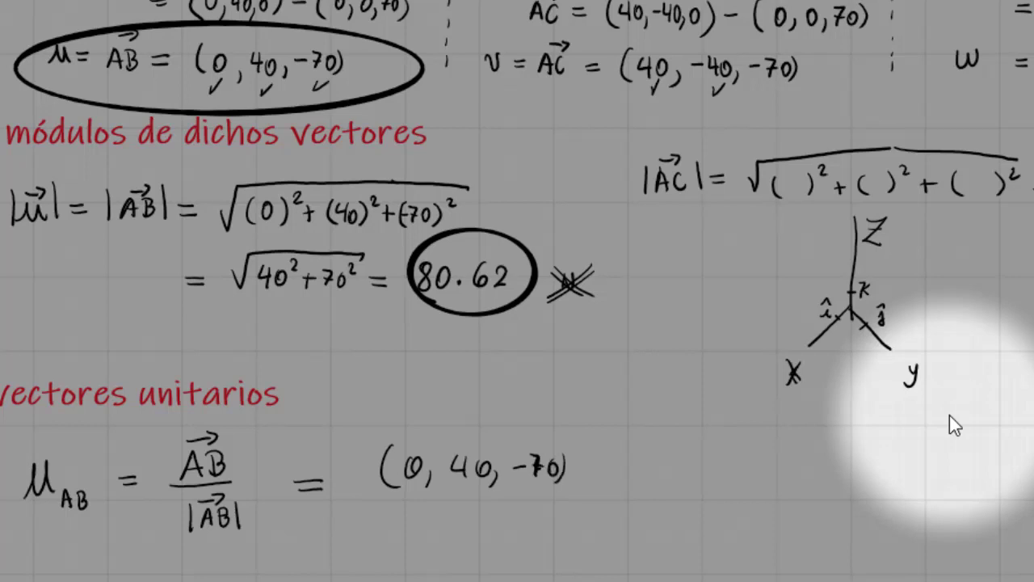
Draw the fraction bar under (0, 40, −70), redoing it once, write 80.62 as the denominator and add an equals sign
drag(384, 488, 564, 495)
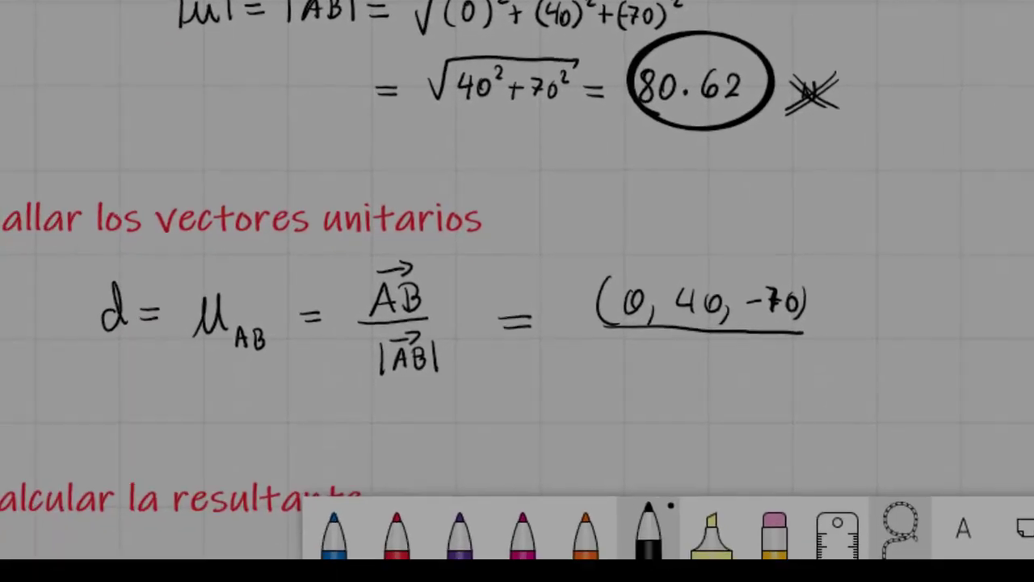
key(ctrl)
key(ctrl+z)
drag(638, 299, 863, 305)
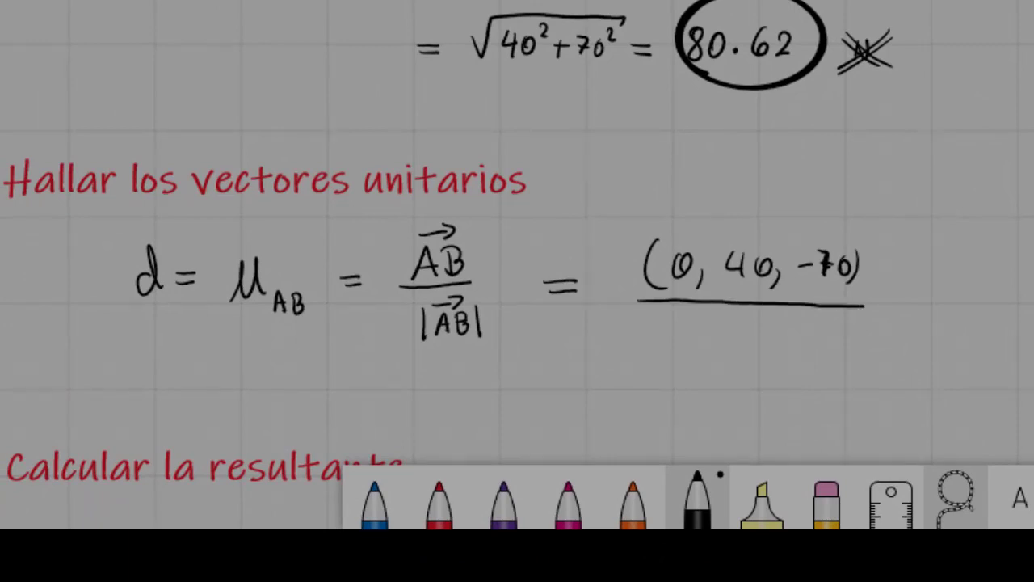
mouse_move(736, 317)
mouse_down()
mouse_move(747, 338)
mouse_move(753, 323)
mouse_move(816, 344)
mouse_up()
click(766, 342)
drag(895, 290, 921, 291)
drag(897, 305, 925, 303)
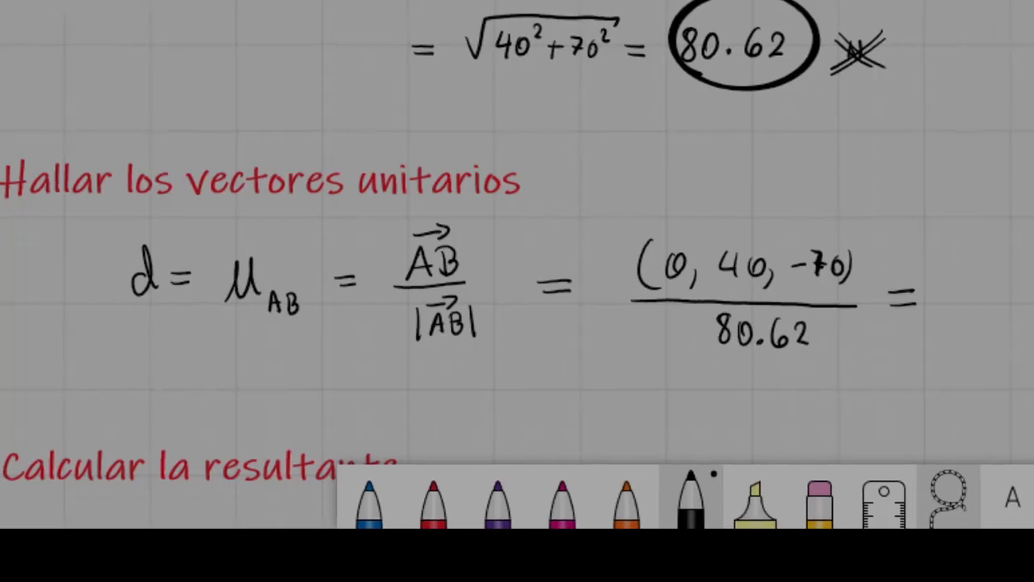
Open a parenthesis after the equals sign and write the first component as 0/80.6, marking the 0 in the numerator
drag(1001, 266, 1008, 350)
drag(822, 286, 819, 287)
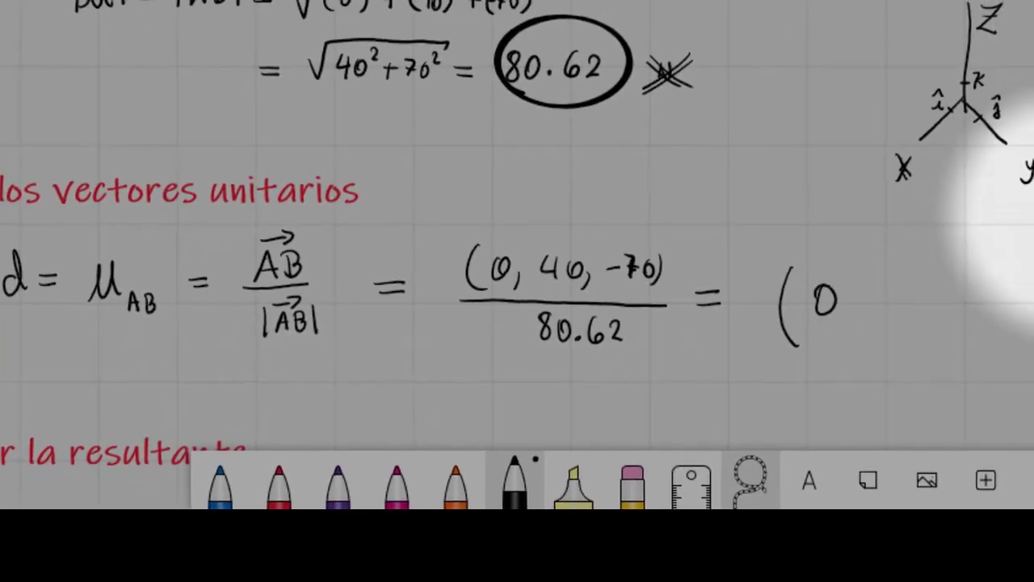
mouse_move(500, 261)
mouse_down()
mouse_move(498, 278)
mouse_move(654, 353)
mouse_up()
drag(522, 294, 656, 352)
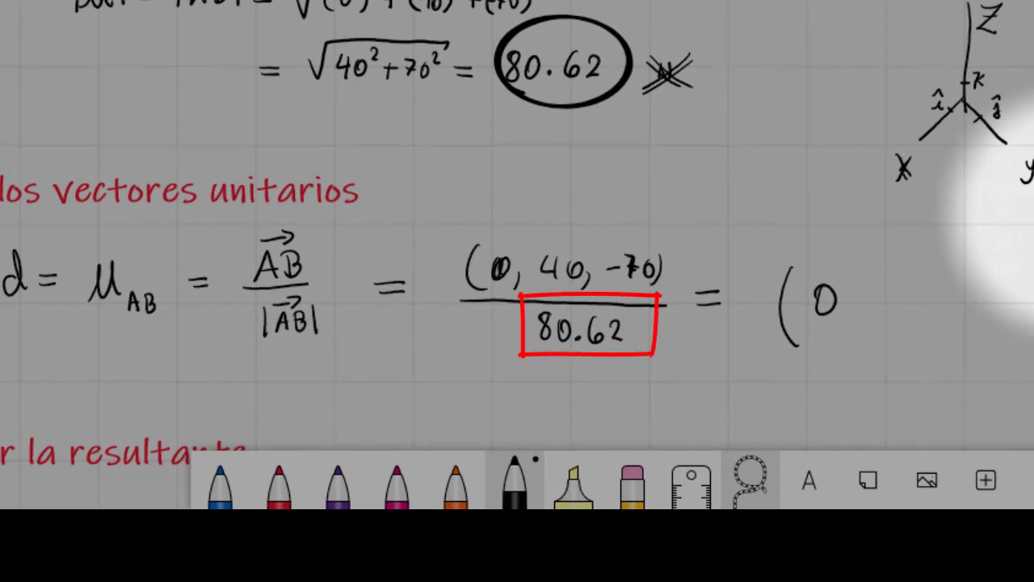
mouse_move(803, 321)
mouse_down()
mouse_move(845, 320)
mouse_move(811, 349)
mouse_move(858, 330)
mouse_up()
click(831, 349)
Write the second and third components of the unit vector as 40/80.6 and −70/80.6
mouse_move(890, 294)
mouse_down()
mouse_move(887, 307)
mouse_move(902, 305)
mouse_up()
mouse_move(898, 300)
mouse_down()
mouse_move(897, 318)
mouse_move(911, 302)
mouse_up()
mouse_move(887, 320)
mouse_down()
mouse_move(923, 319)
mouse_move(891, 348)
mouse_move(949, 329)
mouse_up()
click(915, 346)
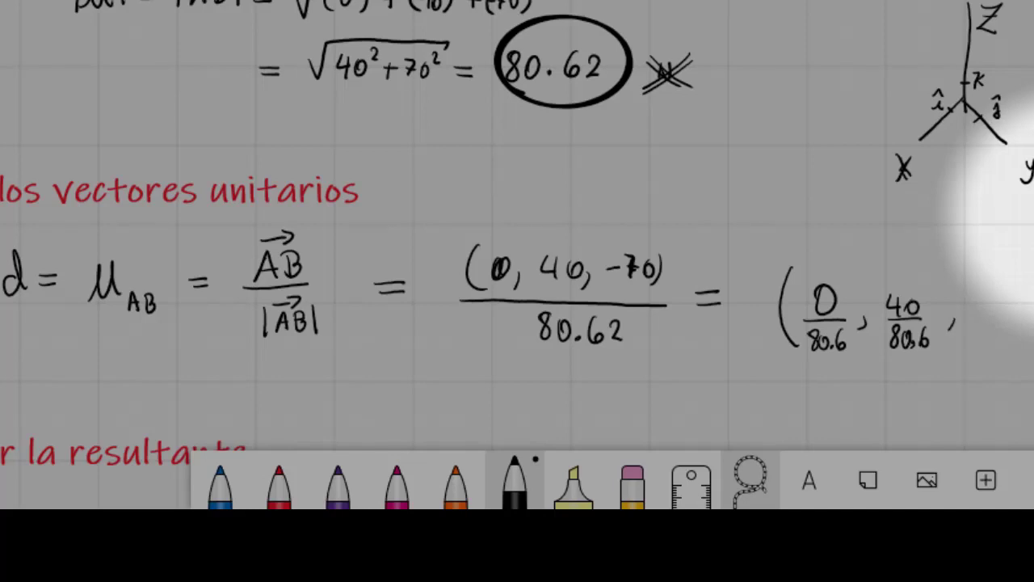
mouse_move(983, 296)
mouse_down()
mouse_move(1006, 312)
mouse_move(1024, 294)
mouse_move(1030, 312)
mouse_move(989, 346)
mouse_move(999, 323)
mouse_up()
mouse_move(1010, 329)
mouse_down()
mouse_move(1005, 344)
mouse_move(1011, 329)
mouse_move(1022, 346)
mouse_up()
click(1016, 346)
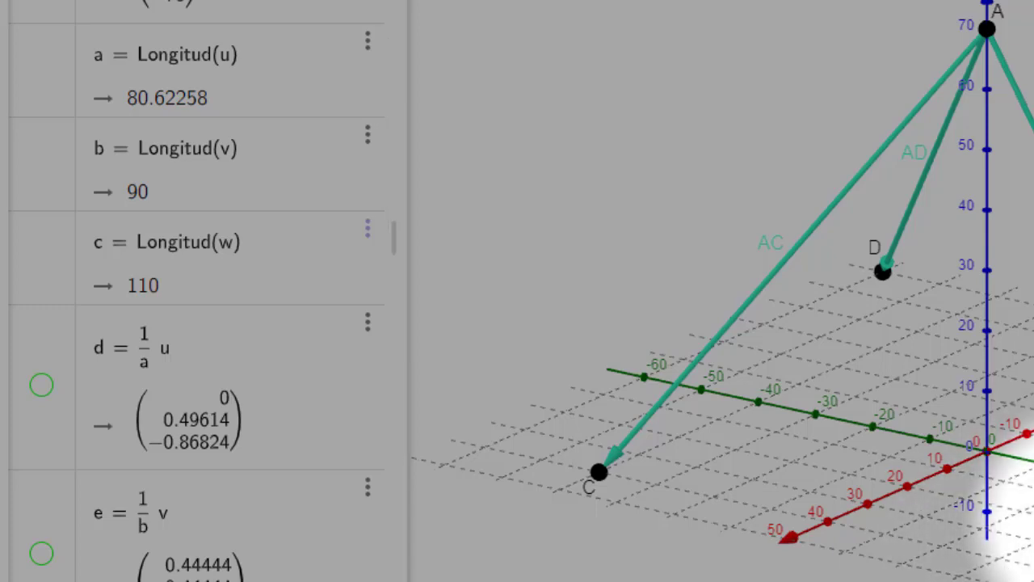
Check the components of unit vector d in GeoGebra's algebra list and return to Whiteboard
scroll(258, 385, down, 3)
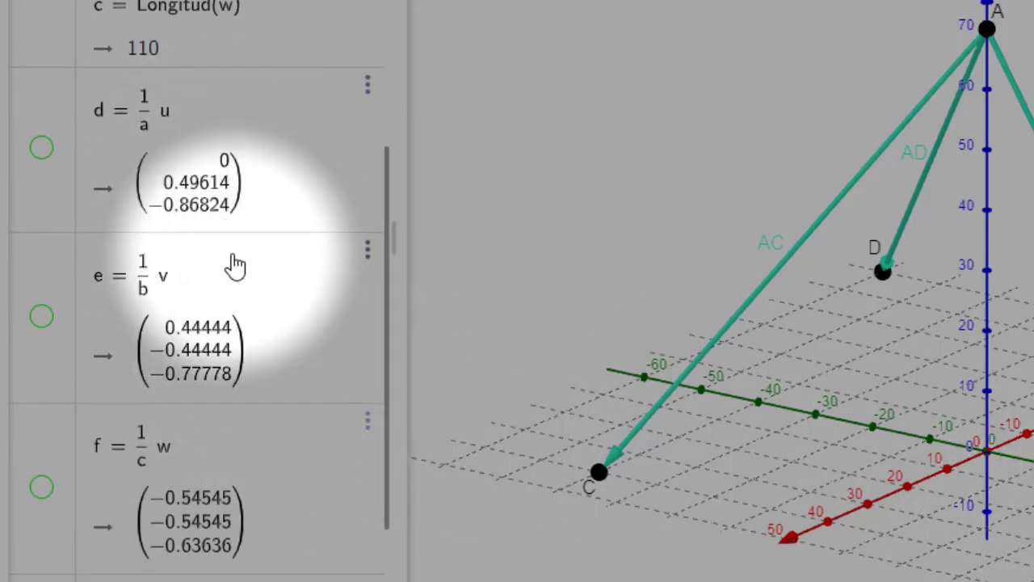
scroll(206, 355, down, 2)
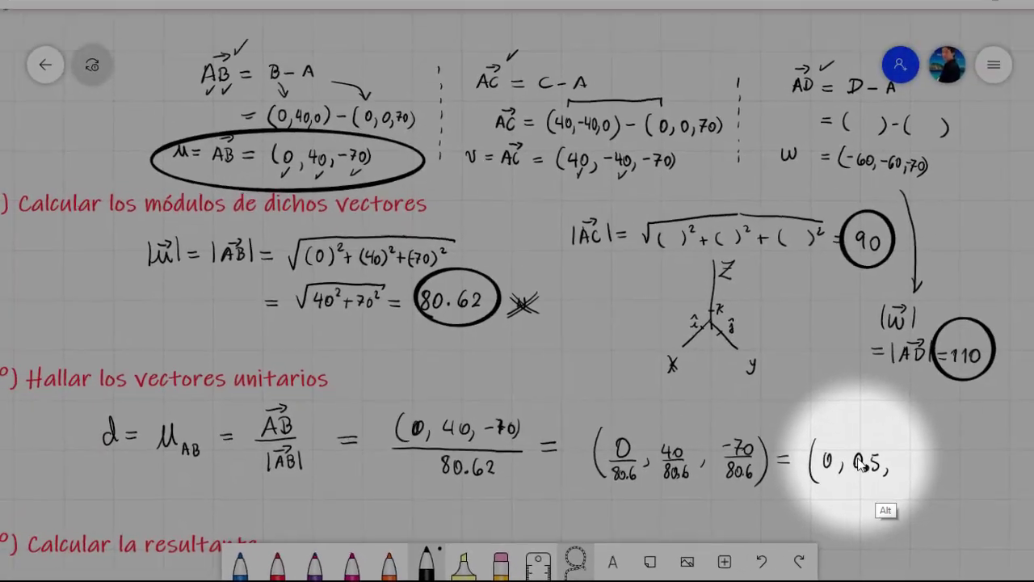
key(alt+Tab)
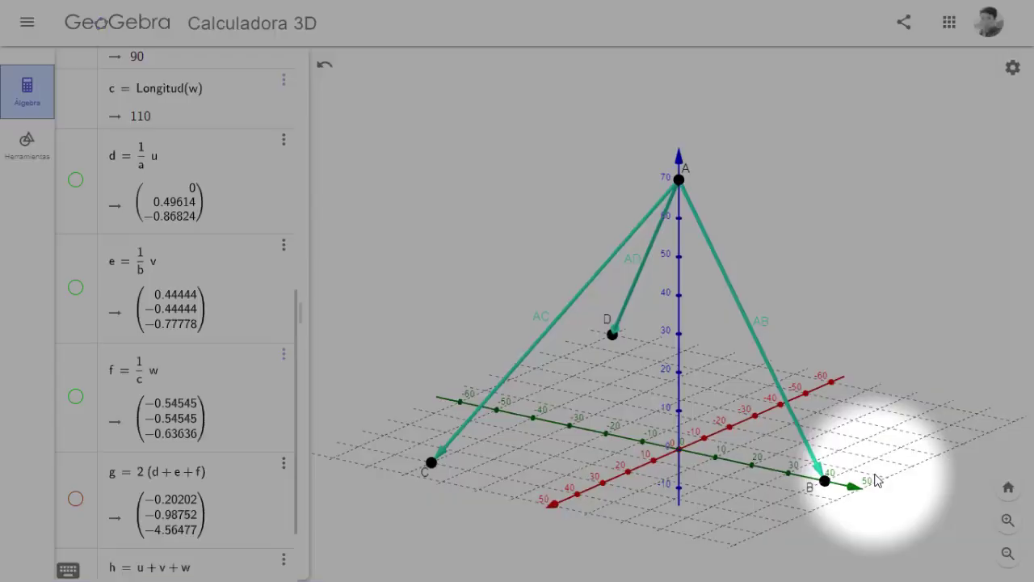
key(alt+Tab)
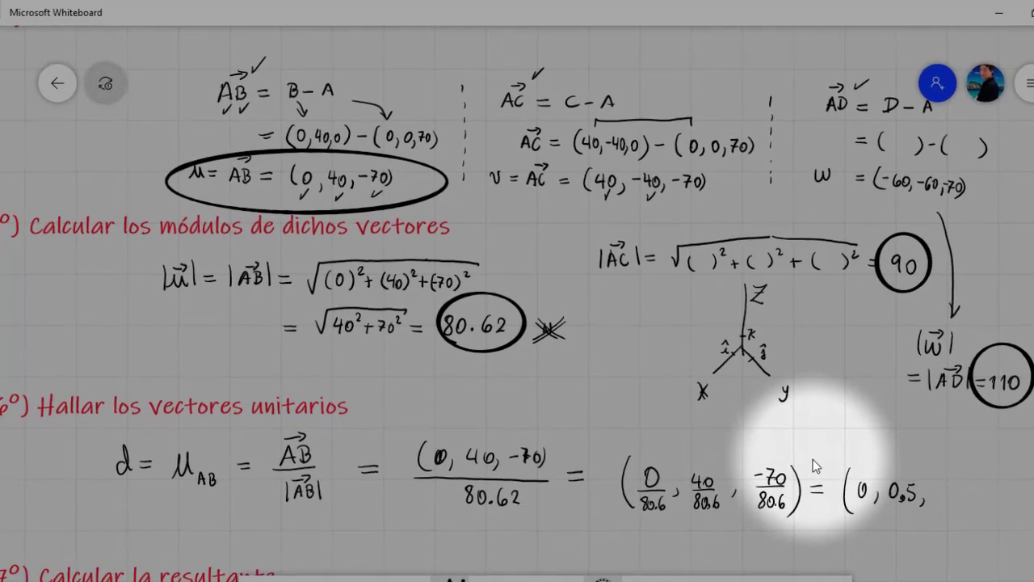
key(alt+Tab)
key(alt+Tab)
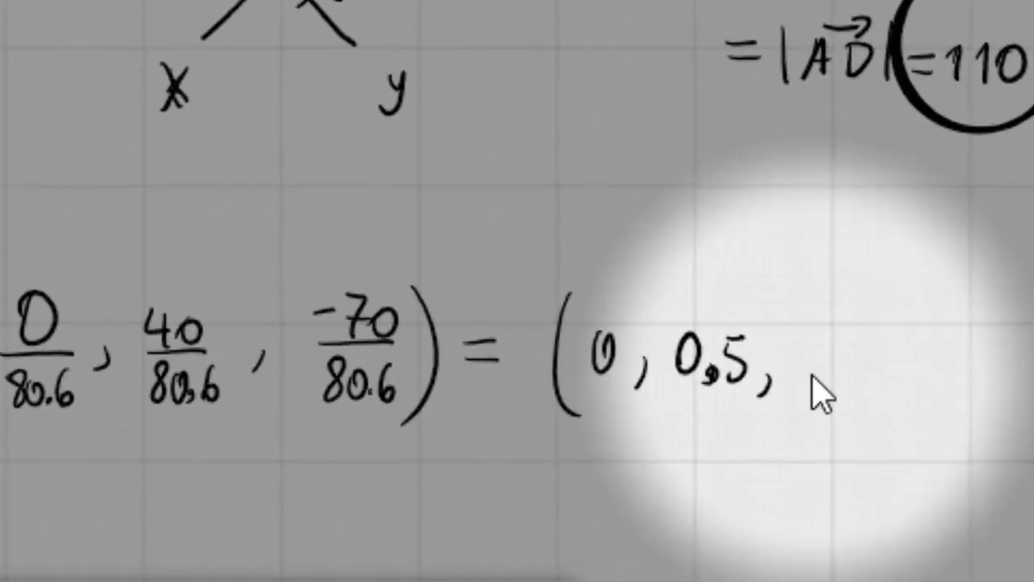
Complete the unit vector result with −0.9 as the third component and close the parenthesis
drag(790, 365, 811, 363)
mouse_move(840, 347)
mouse_down()
mouse_move(832, 380)
mouse_move(844, 347)
mouse_move(892, 380)
mouse_move(888, 405)
mouse_up()
click(861, 385)
drag(912, 329, 899, 432)
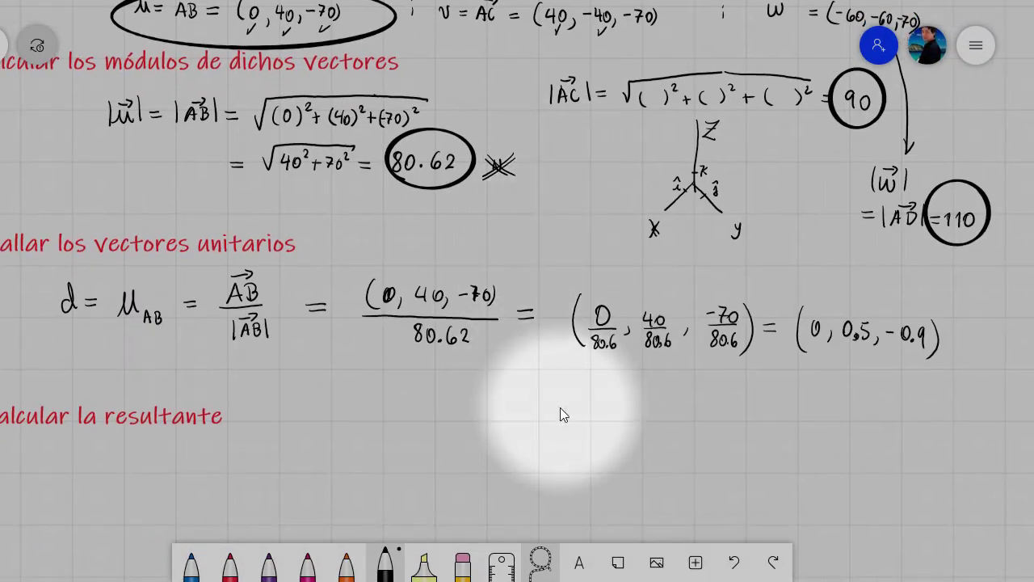
Add a vector arrow over μ_AB and write F_AB = F_AB · μ_AB with vector arrows under "Calcular la resultante"
drag(575, 438, 600, 340)
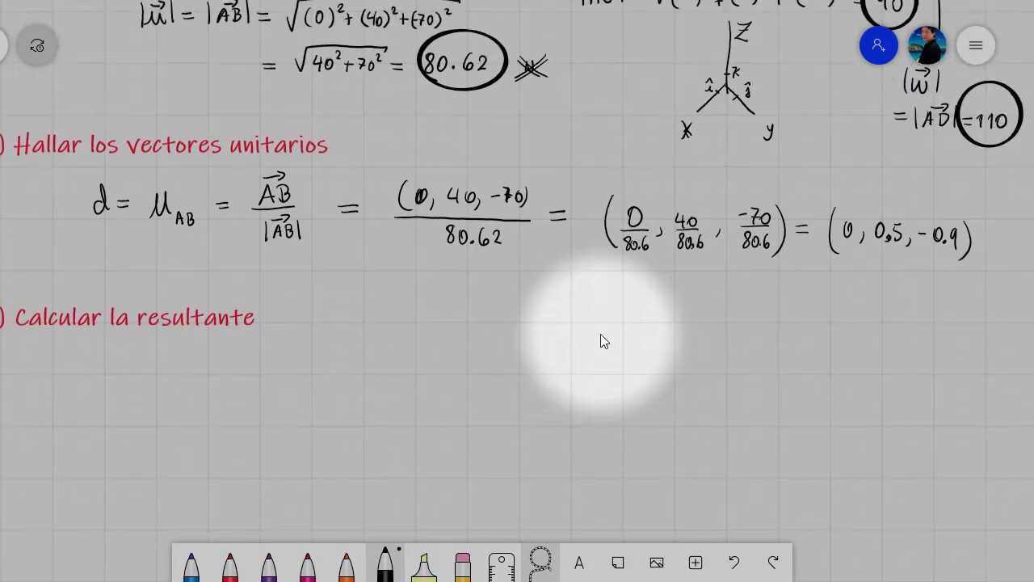
drag(162, 179, 180, 175)
mouse_move(220, 362)
mouse_down()
mouse_move(220, 386)
mouse_move(234, 361)
mouse_move(247, 392)
mouse_up()
drag(222, 352, 243, 346)
drag(278, 370, 289, 370)
mouse_move(278, 377)
mouse_down()
mouse_move(318, 386)
mouse_move(335, 360)
mouse_move(340, 386)
mouse_move(383, 360)
mouse_move(408, 385)
mouse_up()
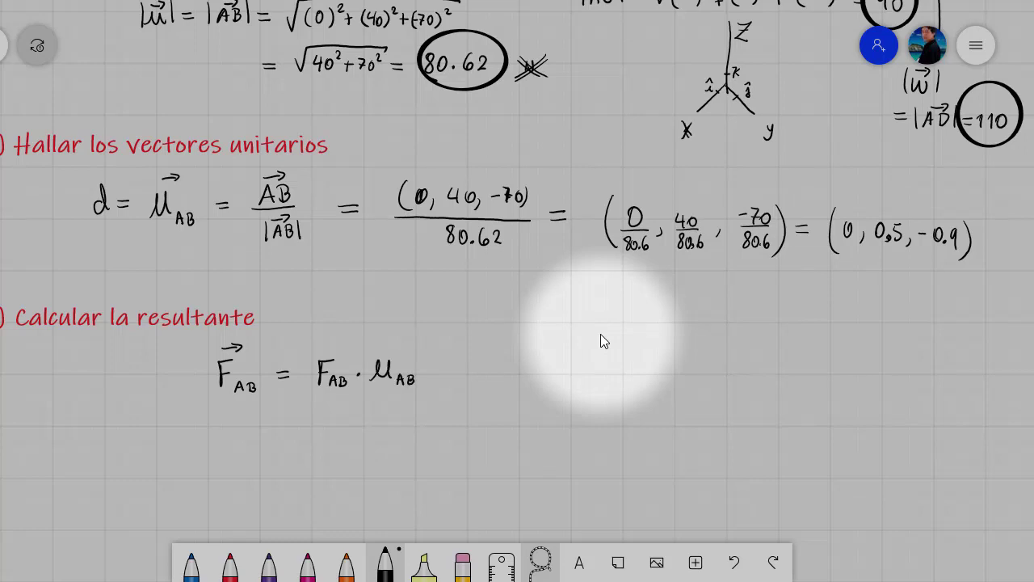
drag(380, 350, 393, 348)
drag(389, 343, 390, 352)
Start two further rows below F_AB with vectors F_AC = and F_AD =
mouse_move(230, 414)
mouse_down()
mouse_move(229, 433)
mouse_move(240, 403)
mouse_up()
mouse_move(243, 435)
mouse_down()
mouse_move(260, 433)
mouse_move(232, 476)
mouse_move(240, 456)
mouse_up()
mouse_move(230, 467)
mouse_down()
mouse_move(241, 446)
mouse_move(255, 478)
mouse_up()
drag(283, 417, 295, 418)
drag(283, 425, 296, 424)
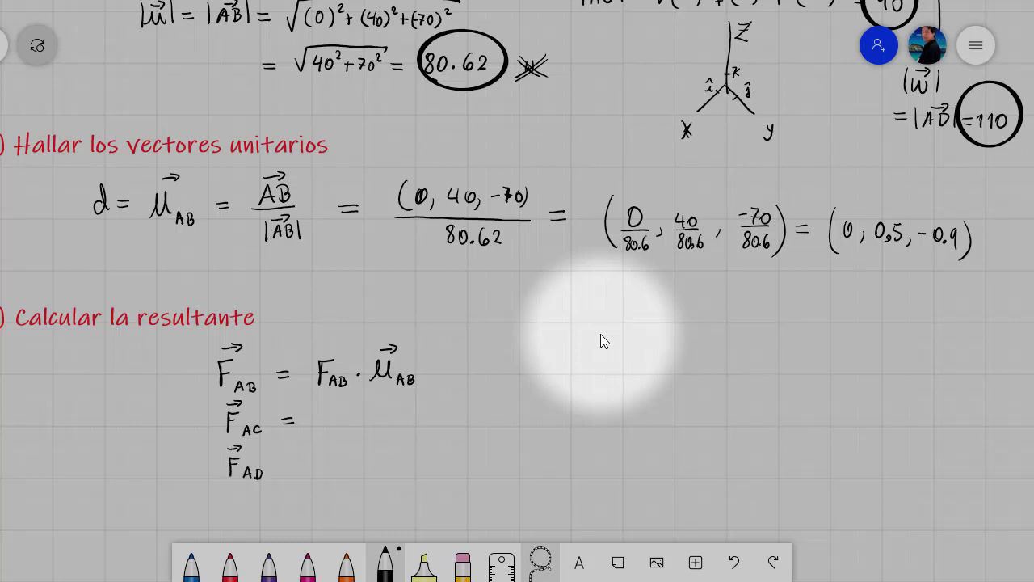
drag(288, 464, 300, 472)
Complete the F_AC row with F_AC · μ_AC and the F_AD row with F_AD μ_AD, adding vector arrows over both μ terms
mouse_move(326, 409)
mouse_down()
mouse_move(327, 429)
mouse_move(339, 408)
mouse_up()
drag(326, 418, 344, 433)
mouse_move(335, 428)
mouse_down()
mouse_move(396, 428)
mouse_move(397, 405)
mouse_up()
mouse_move(394, 401)
mouse_down()
mouse_move(406, 435)
mouse_move(415, 435)
mouse_up()
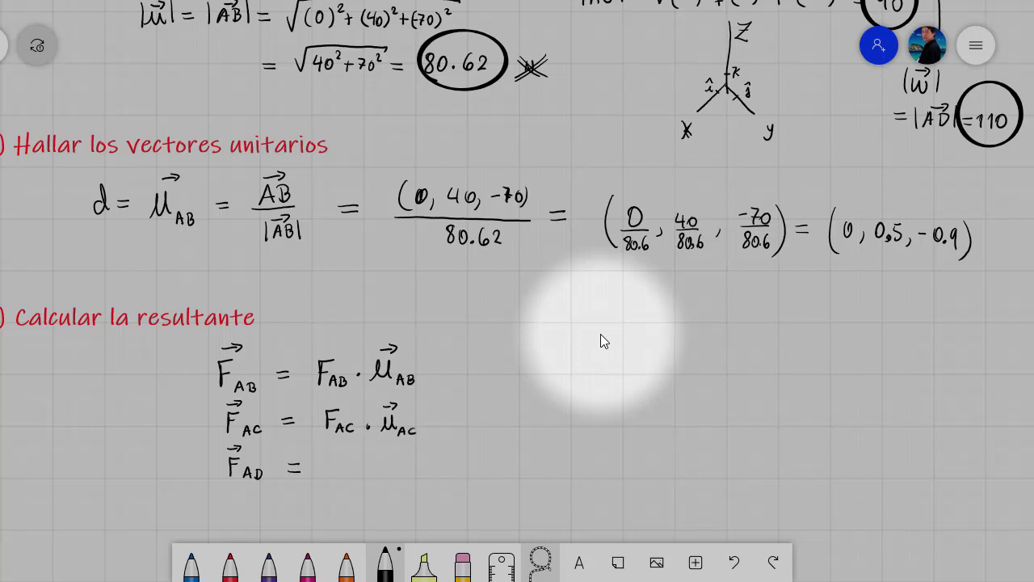
mouse_move(330, 464)
mouse_down()
mouse_move(332, 483)
mouse_move(344, 459)
mouse_up()
mouse_move(331, 471)
mouse_down()
mouse_move(383, 482)
mouse_move(399, 463)
mouse_up()
mouse_move(342, 490)
mouse_down()
mouse_move(405, 476)
mouse_move(411, 487)
mouse_up()
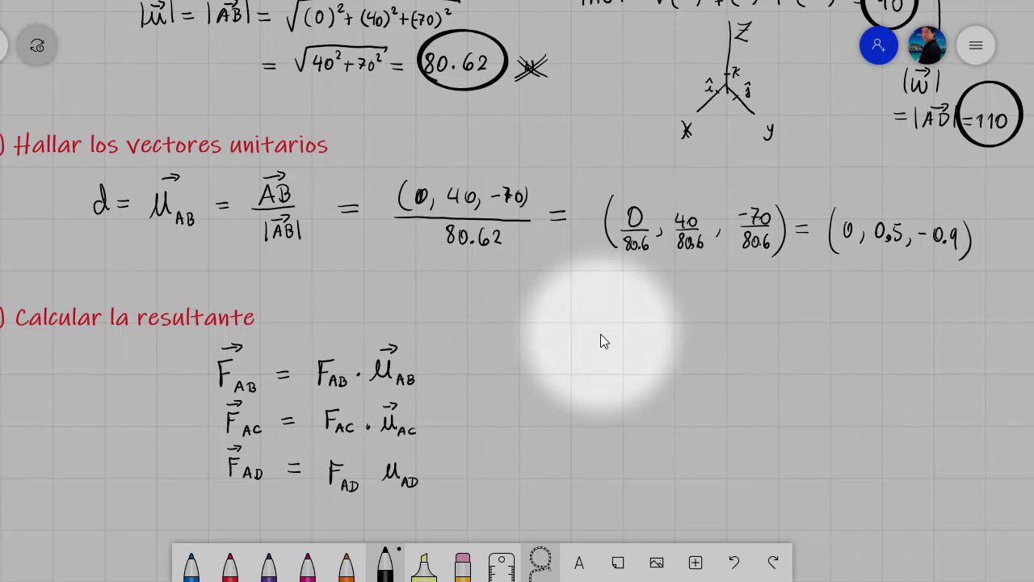
drag(383, 454, 396, 458)
Circle the force magnitudes F_AB, F_AC and F_AD in the three resultant rows
drag(327, 339, 333, 340)
mouse_move(331, 396)
mouse_down()
mouse_move(333, 447)
mouse_move(332, 396)
mouse_up()
drag(332, 462, 363, 469)
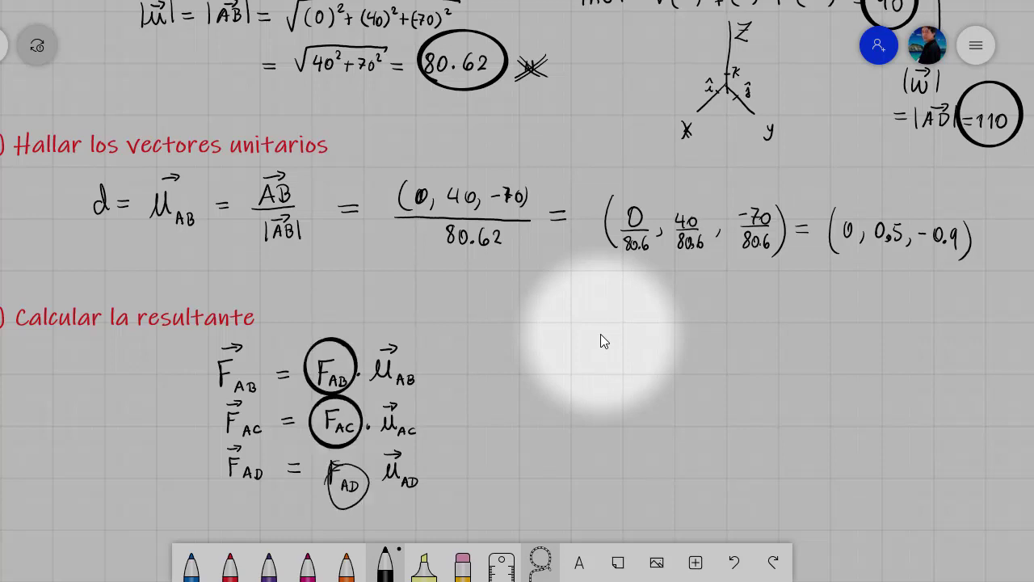
Undo the heavy circles drawn around the force magnitudes in the three resultant rows
key(ctrl+z)
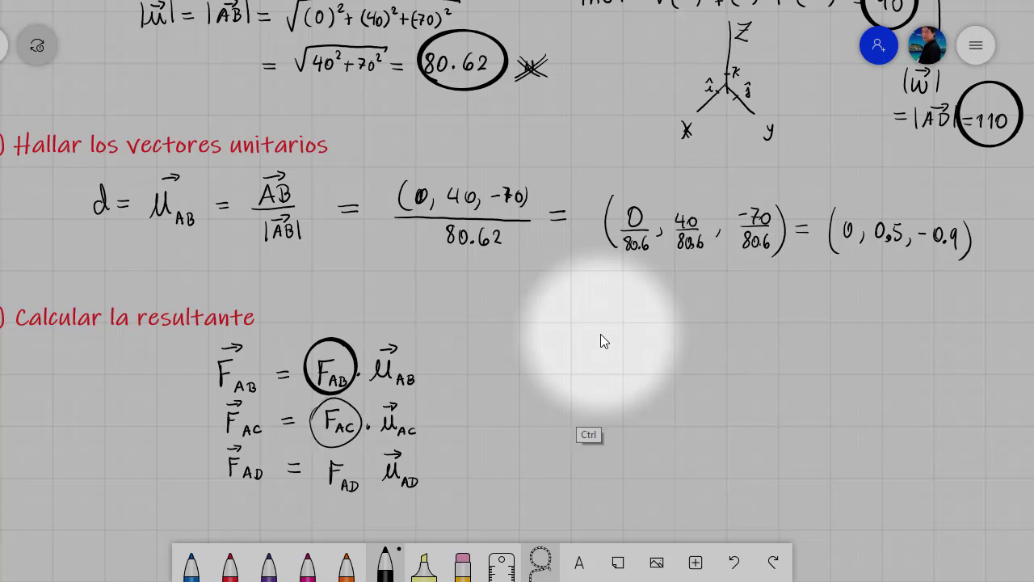
key(ctrl+z)
key(ctrl+z)
Switch to HyperSnap and highlight the 2kN force magnitude in the problem statement, returning to the whiteboard
key(alt+Tab)
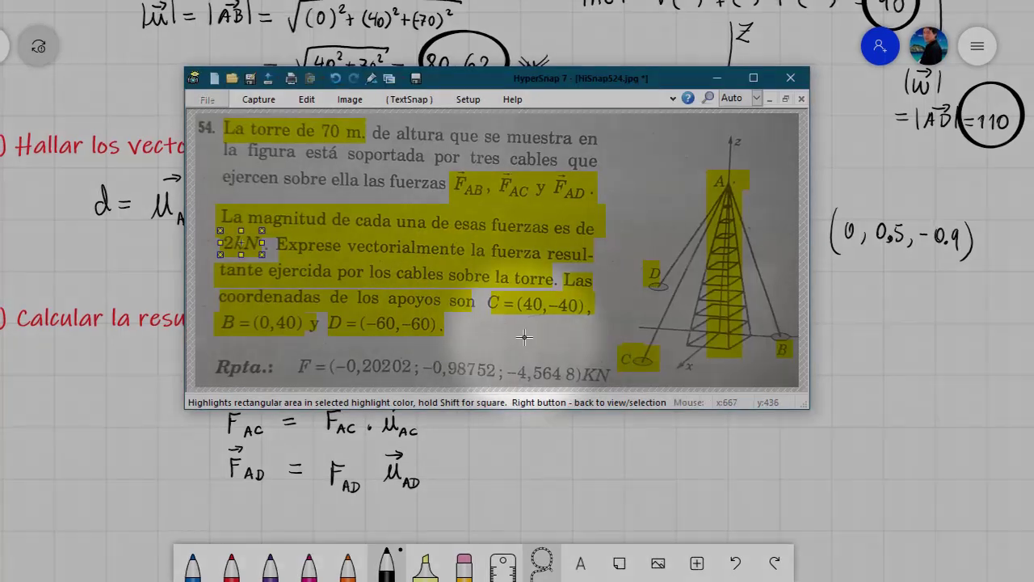
key(ctrl+z)
drag(257, 256, 307, 282)
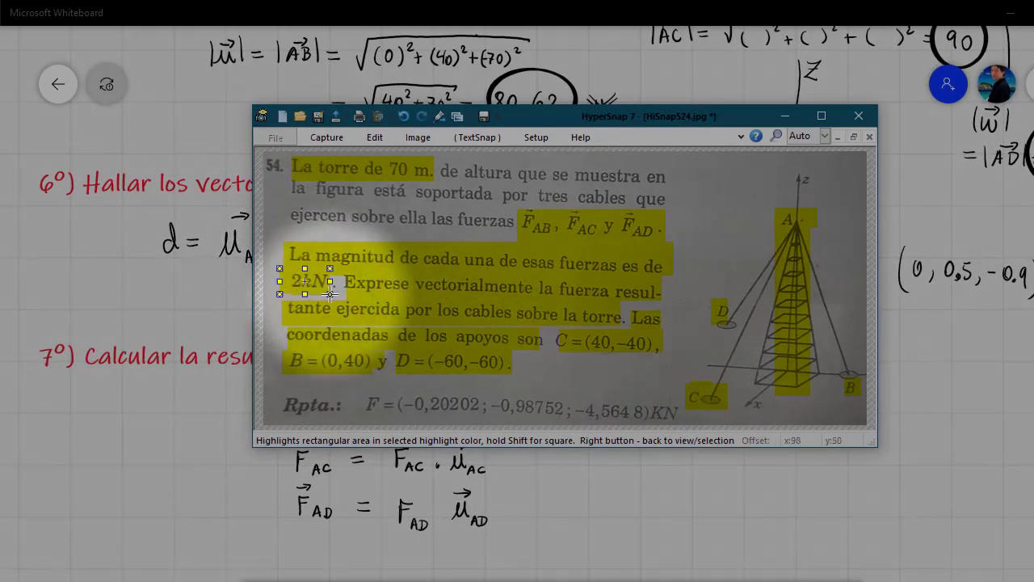
drag(280, 244, 667, 278)
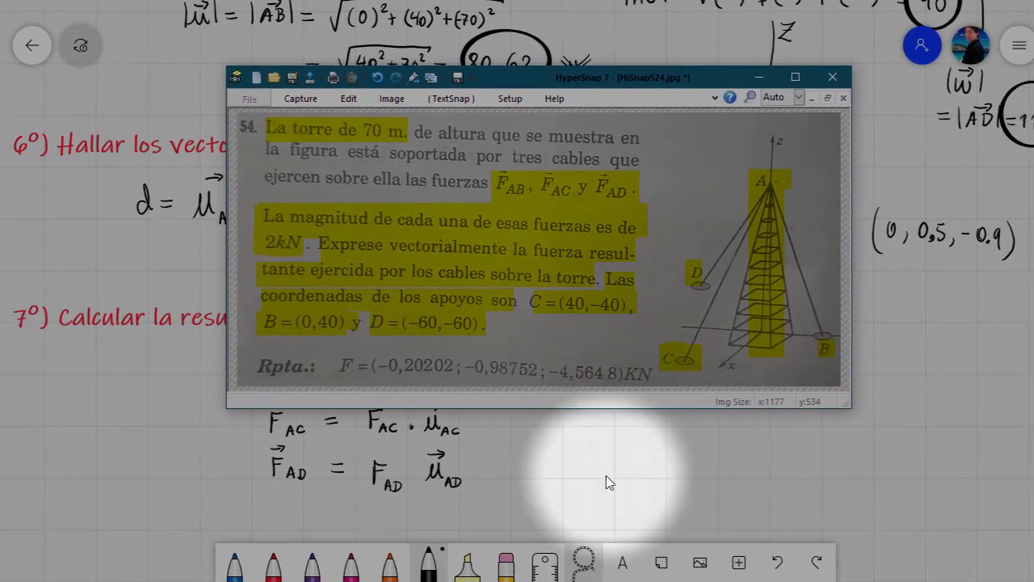
click(634, 499)
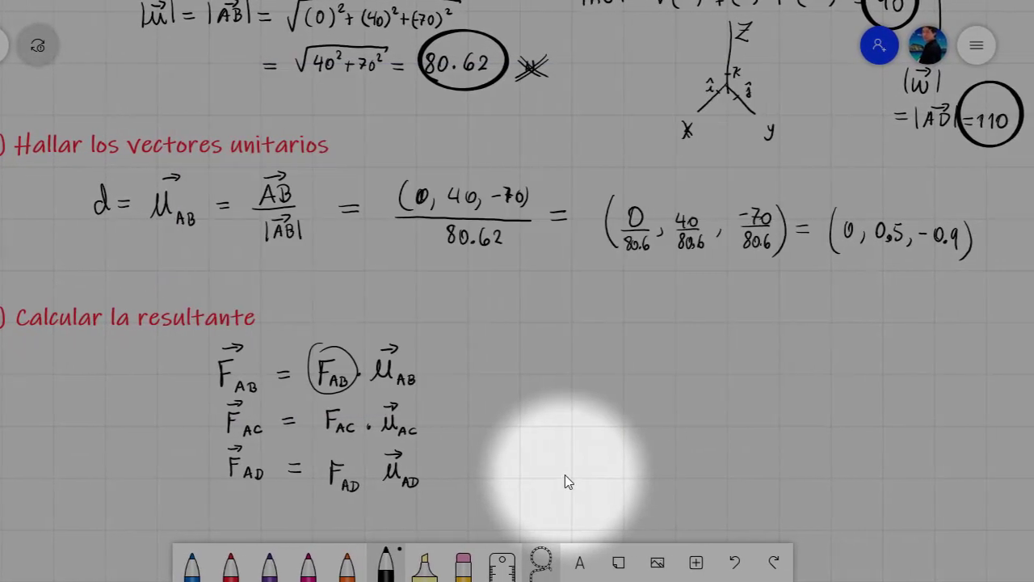
Extend the F_AB and F_AC rows with = 2μ_AB and = 2μ_AC, and add an equals sign to the F_AD row
mouse_move(445, 371)
mouse_down()
mouse_move(533, 382)
mouse_move(543, 373)
mouse_move(551, 383)
mouse_move(533, 355)
mouse_up()
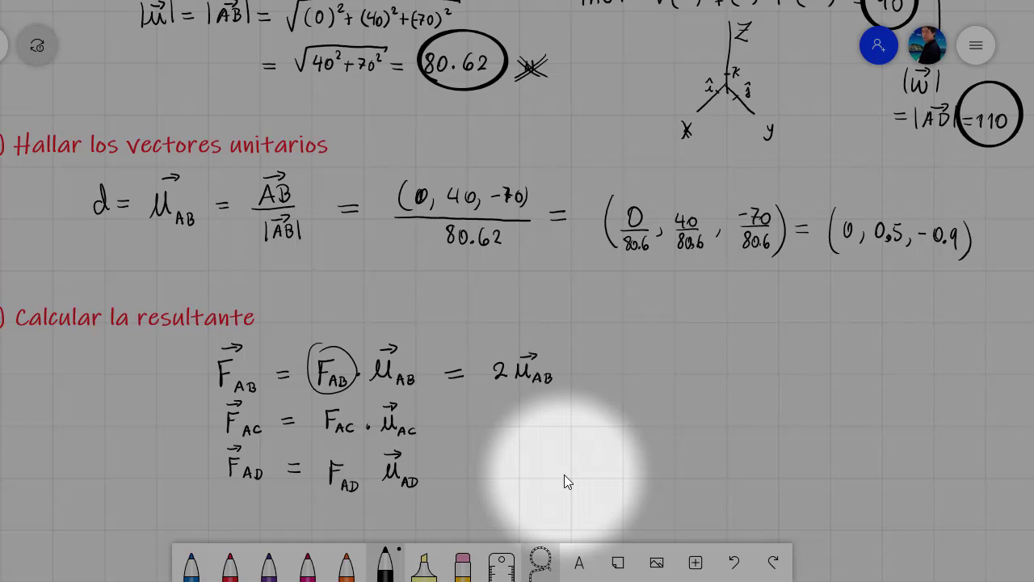
drag(450, 414, 461, 414)
mouse_move(450, 420)
mouse_down()
mouse_move(521, 423)
mouse_move(532, 405)
mouse_move(543, 430)
mouse_move(553, 428)
mouse_up()
drag(458, 469, 470, 469)
drag(458, 475, 471, 475)
mouse_move(337, 454)
mouse_down()
mouse_move(323, 462)
mouse_move(359, 494)
mouse_move(339, 453)
mouse_up()
mouse_move(338, 399)
mouse_down()
mouse_move(318, 428)
mouse_move(338, 398)
mouse_up()
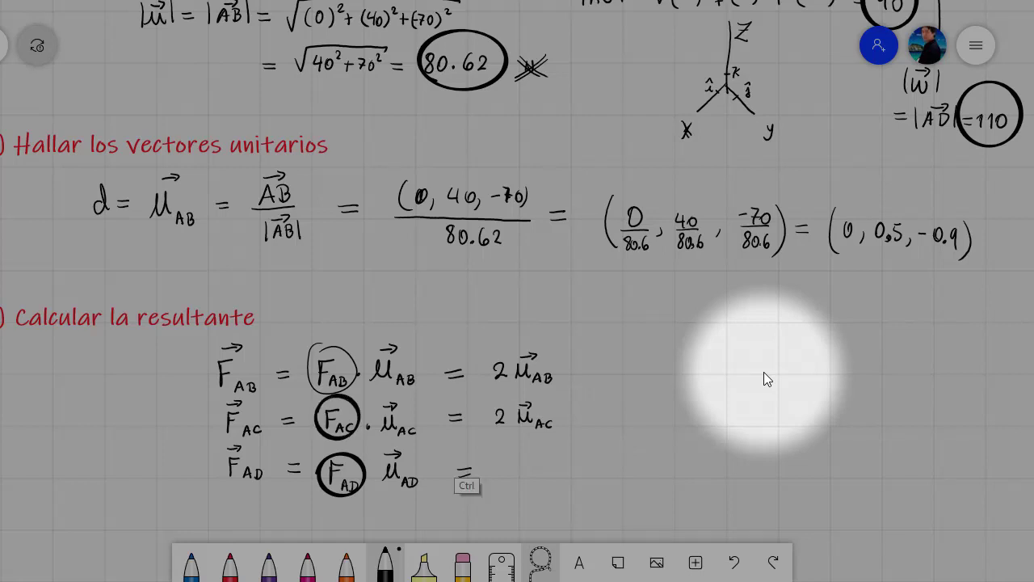
key(ctrl+z)
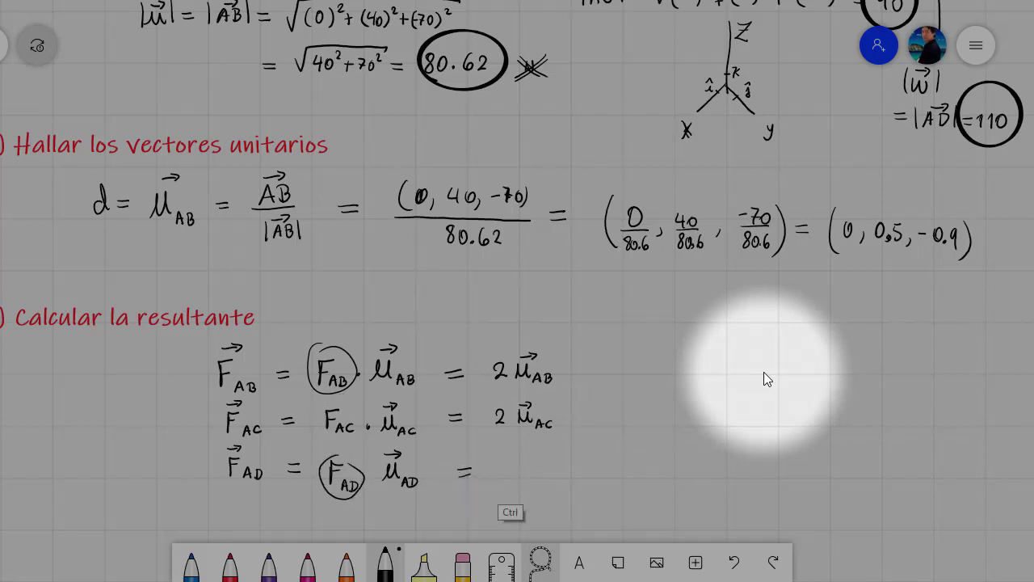
key(ctrl+z)
Complete the F_AD row with 2μ_AD, draw an implication arrow beside the rows, and append (R) with a vector arrow to the heading
mouse_move(503, 467)
mouse_down()
mouse_move(530, 479)
mouse_move(540, 466)
mouse_move(559, 483)
mouse_up()
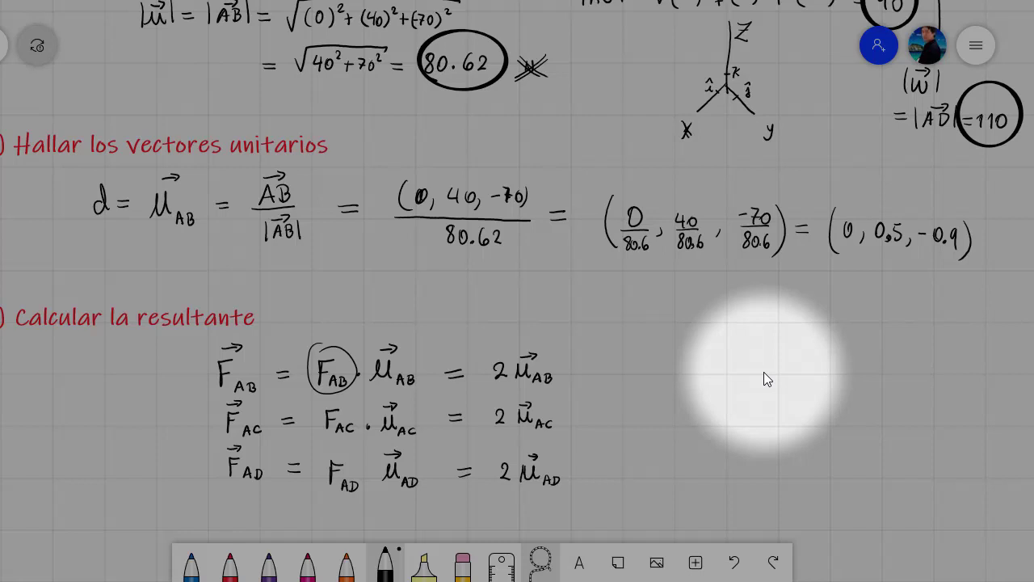
mouse_move(619, 421)
mouse_down()
mouse_move(648, 420)
mouse_move(647, 438)
mouse_up()
mouse_move(283, 305)
mouse_down()
mouse_move(280, 330)
mouse_move(306, 326)
mouse_move(304, 299)
mouse_move(309, 331)
mouse_up()
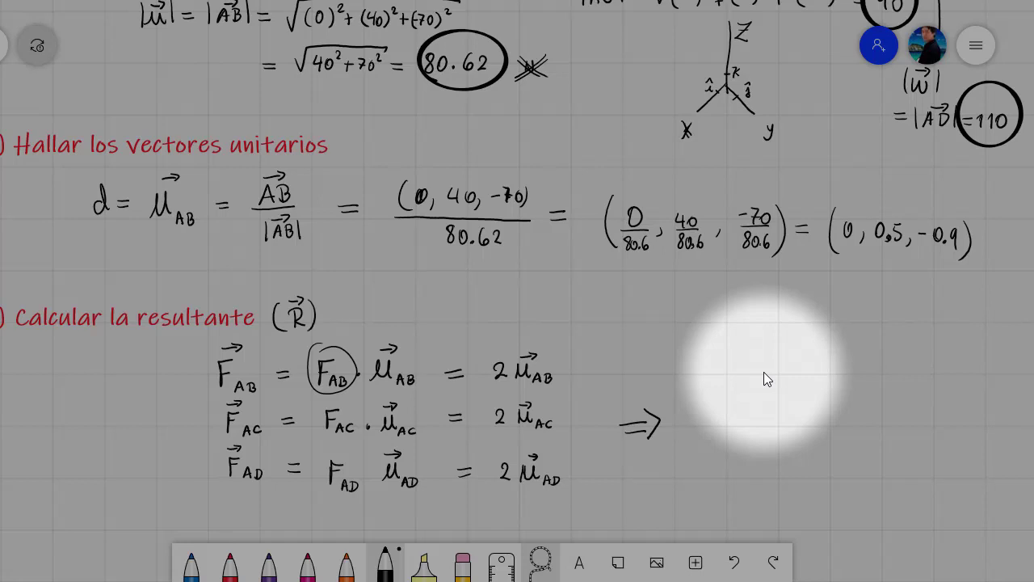
Write the resultant equation R = F_AB + F_AC + F_AD with vector arrows beside the implication arrow
mouse_move(725, 427)
mouse_down()
mouse_move(727, 445)
mouse_move(737, 445)
mouse_move(735, 412)
mouse_up()
mouse_move(731, 408)
mouse_down()
mouse_move(776, 448)
mouse_move(790, 424)
mouse_move(794, 447)
mouse_move(806, 451)
mouse_up()
drag(782, 415, 798, 414)
mouse_move(792, 409)
mouse_down()
mouse_move(820, 445)
mouse_move(827, 434)
mouse_move(844, 448)
mouse_move(858, 425)
mouse_up()
drag(845, 436, 858, 414)
drag(853, 412, 859, 415)
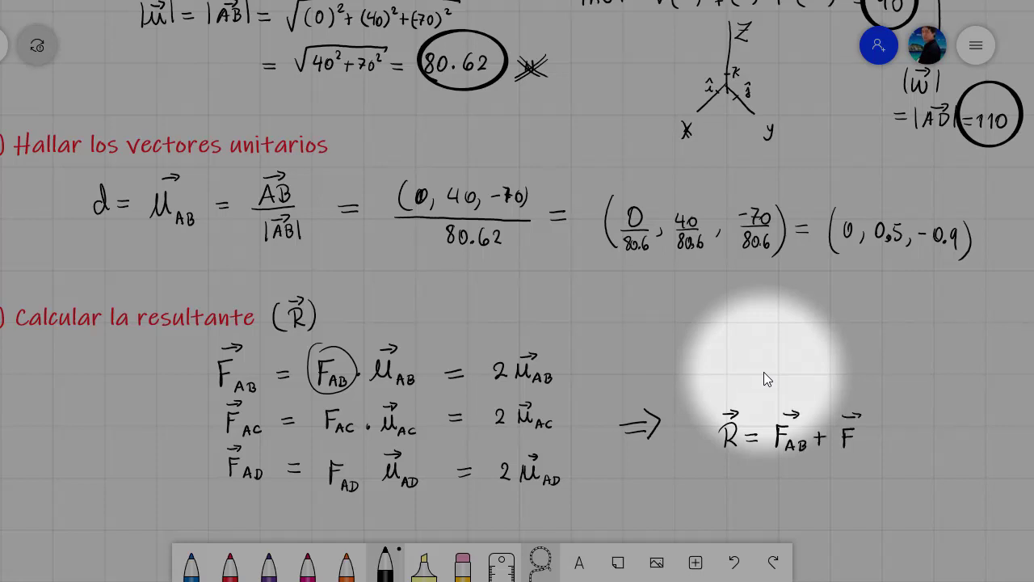
mouse_move(855, 450)
mouse_down()
mouse_move(859, 440)
mouse_move(864, 451)
mouse_move(895, 449)
mouse_up()
mouse_move(889, 444)
mouse_down()
mouse_move(914, 453)
mouse_move(927, 436)
mouse_up()
drag(916, 444, 929, 448)
drag(928, 449, 937, 461)
drag(936, 452, 937, 461)
drag(927, 418, 928, 427)
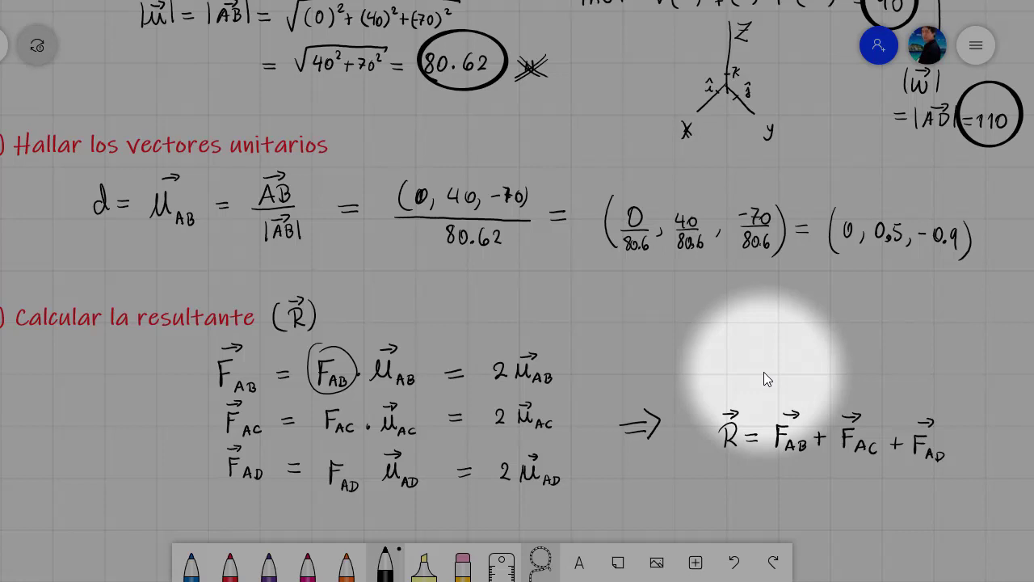
Write = 2μ_AB + 2μ_AC + 2μ_AD with vector arrows below the resultant equation
mouse_move(742, 489)
mouse_down()
mouse_move(797, 500)
mouse_move(808, 483)
mouse_move(822, 505)
mouse_move(841, 499)
mouse_up()
drag(835, 492, 890, 498)
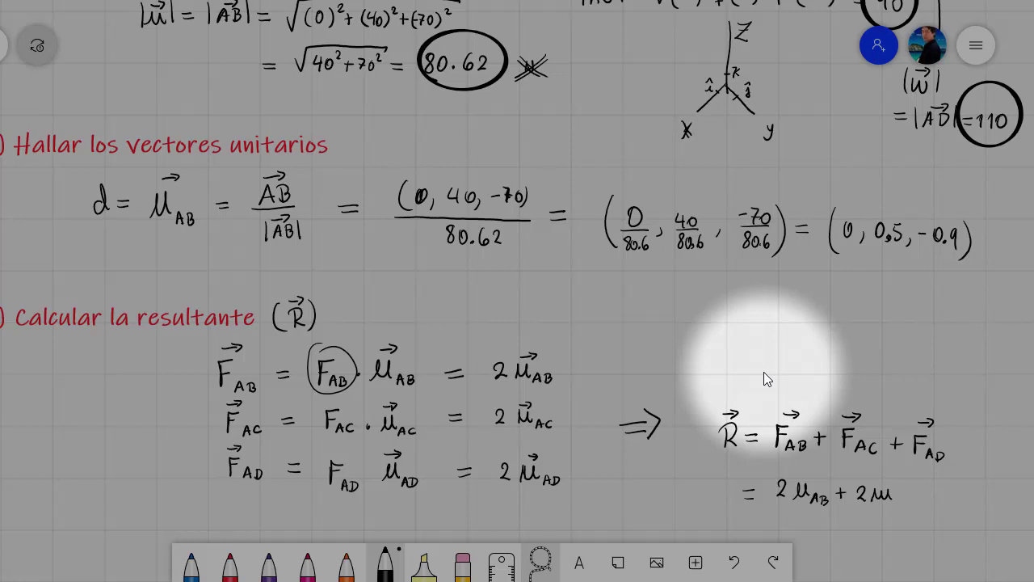
key(ctrl+z)
mouse_move(873, 497)
mouse_down()
mouse_move(881, 487)
mouse_move(887, 506)
mouse_move(923, 496)
mouse_move(972, 509)
mouse_move(961, 480)
mouse_move(883, 483)
mouse_up()
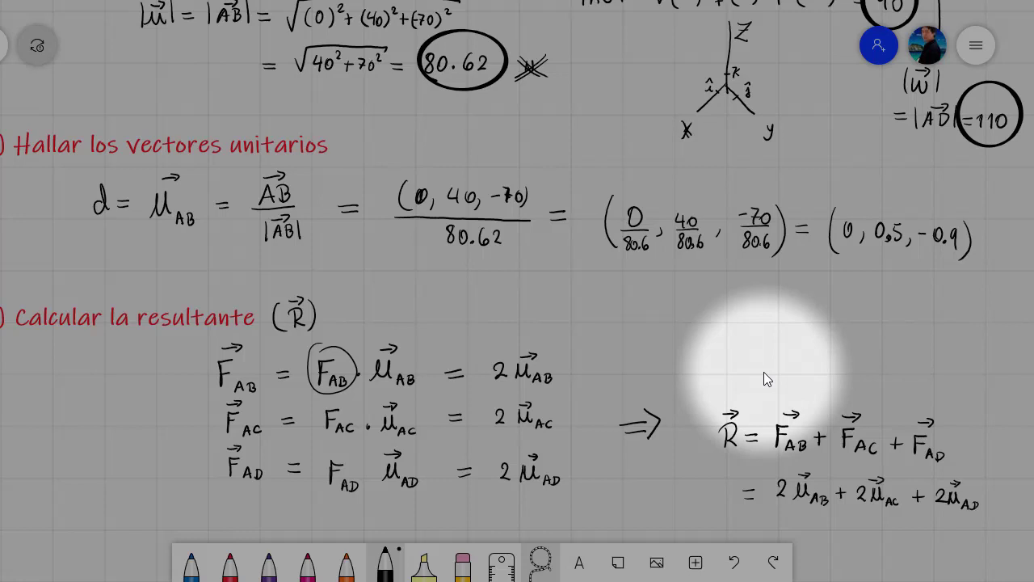
Add the factored row = 2(μ_AB + μ_AC + μ_AD) with vector arrows over the unit vectors
drag(749, 524, 762, 525)
drag(752, 529, 800, 535)
scroll(572, 368, down, 3)
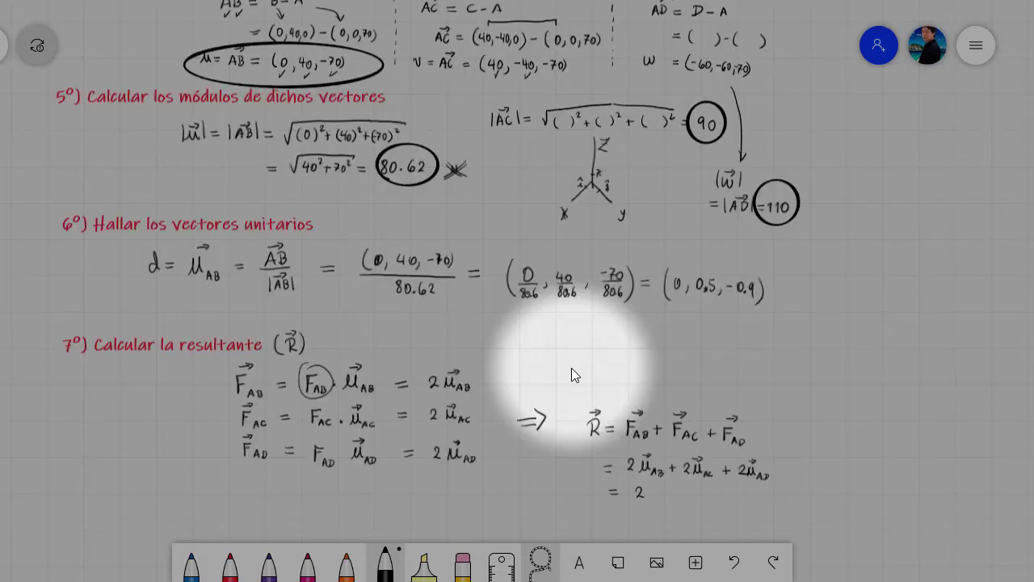
mouse_move(651, 484)
mouse_down()
mouse_move(650, 499)
mouse_move(665, 488)
mouse_up()
drag(701, 496, 783, 503)
click(598, 494)
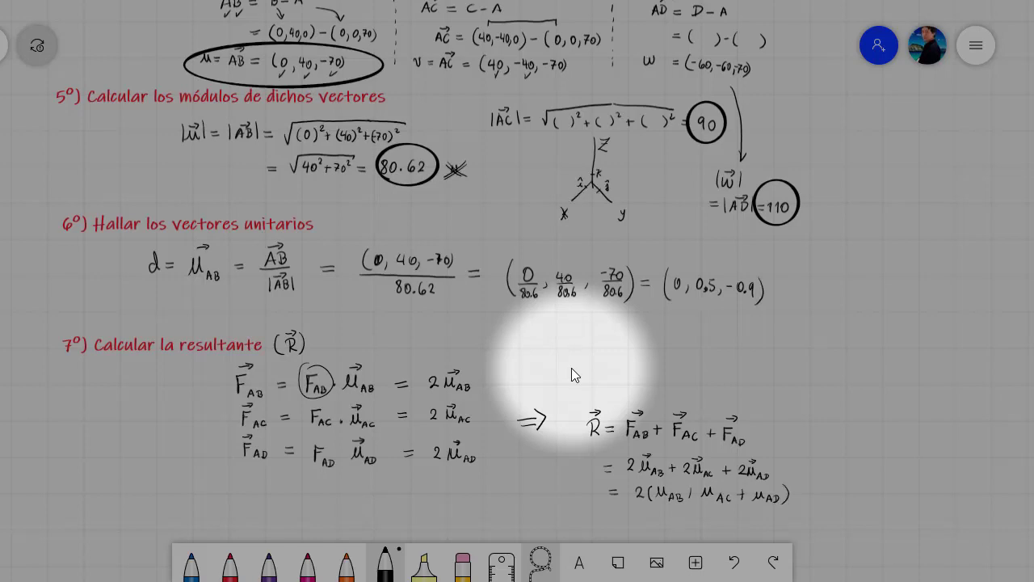
mouse_move(686, 494)
mouse_down()
mouse_move(668, 486)
mouse_move(769, 487)
mouse_up()
drag(766, 483, 773, 491)
Write vector R in front of the factored row and enclose that row in a magenta outline
scroll(878, 383, up, 2)
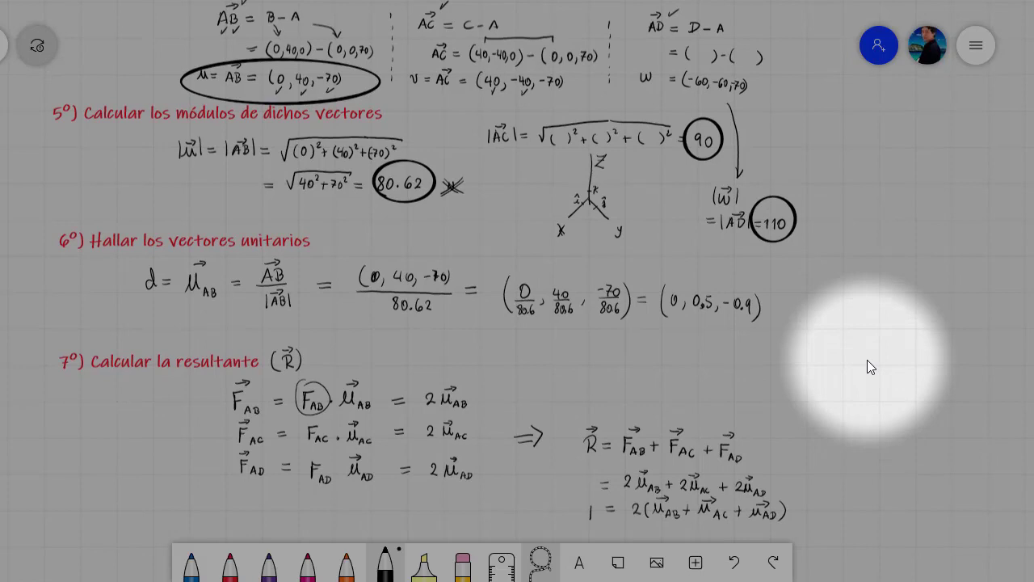
mouse_move(589, 504)
mouse_down()
mouse_move(600, 517)
mouse_move(573, 520)
mouse_move(790, 533)
mouse_move(792, 501)
mouse_move(565, 498)
mouse_up()
click(308, 565)
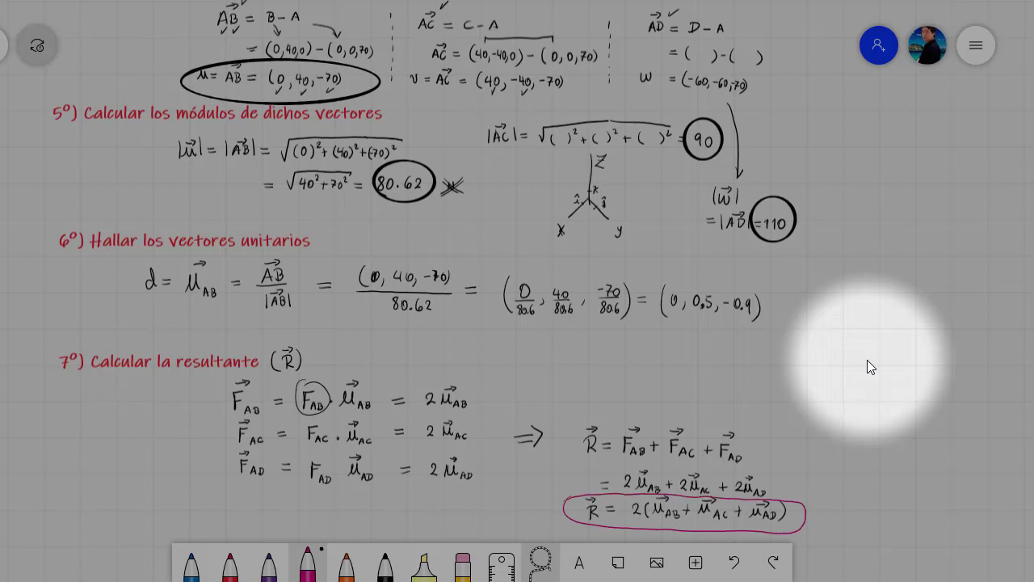
mouse_move(791, 499)
mouse_down()
mouse_move(782, 389)
mouse_move(776, 400)
mouse_up()
mouse_move(376, 93)
mouse_down()
mouse_move(457, 152)
mouse_move(559, 260)
mouse_move(766, 282)
mouse_move(787, 362)
mouse_up()
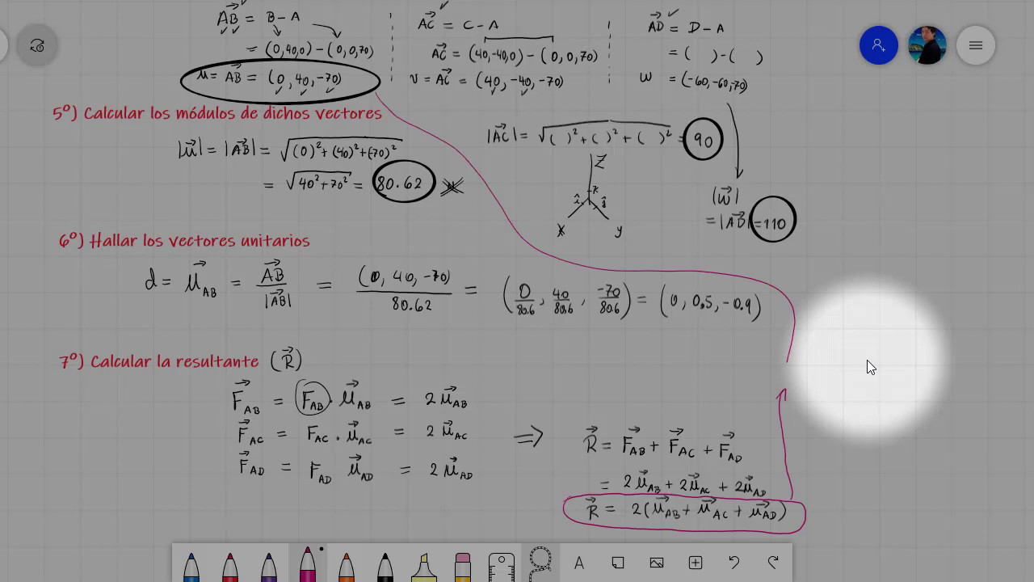
key(ctrl+z)
key(ctrl+z)
key(ctrl+z)
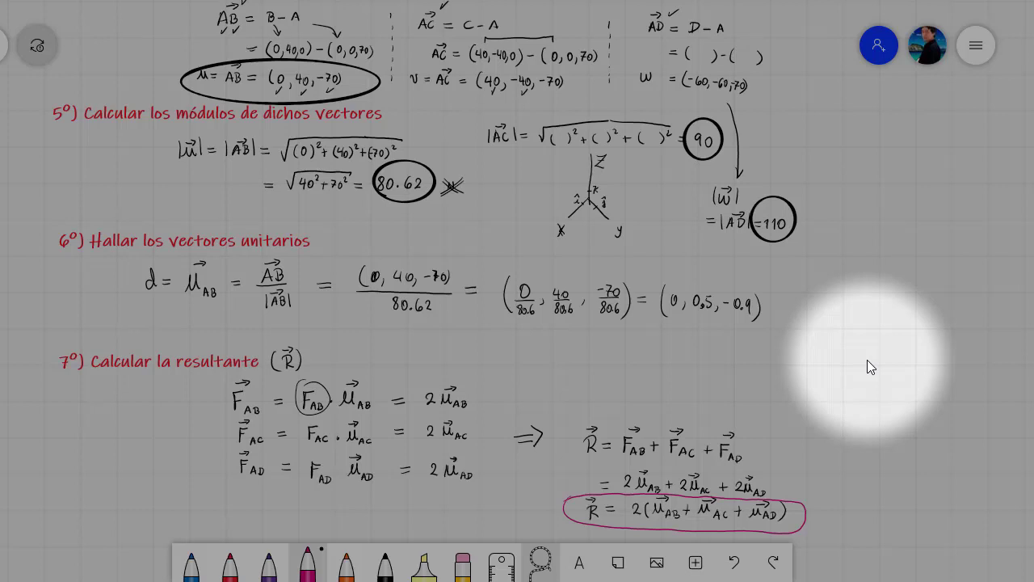
Write = μ_AB in magenta after (0, 0.5, -0.9) and draw a curved arrow with a crossed start down to the outlined R equation
mouse_move(795, 303)
mouse_down()
mouse_move(789, 319)
mouse_move(808, 316)
mouse_move(807, 296)
mouse_up()
drag(802, 291, 817, 321)
mouse_move(735, 328)
mouse_down()
mouse_move(778, 378)
mouse_move(791, 451)
mouse_move(775, 486)
mouse_up()
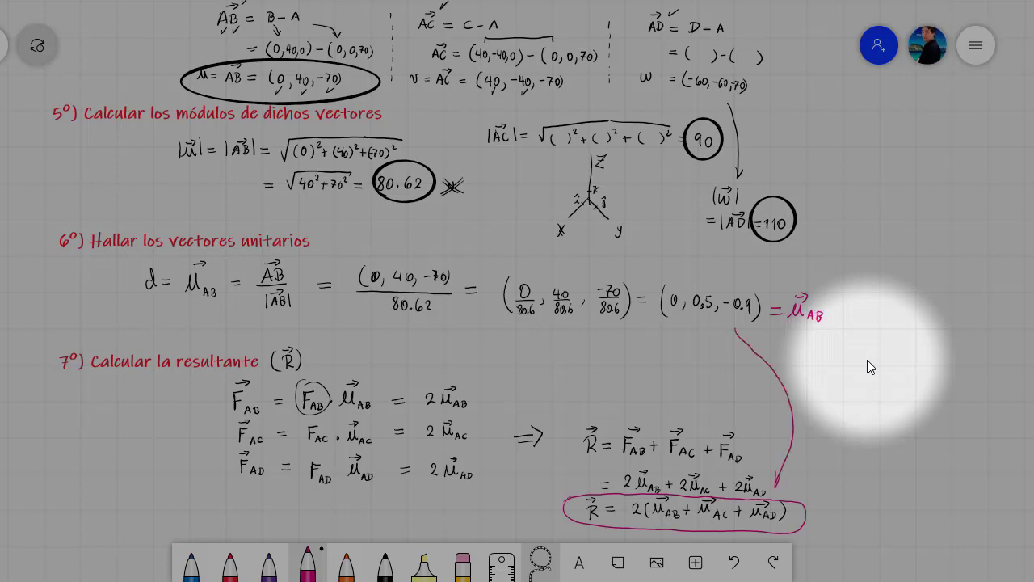
drag(734, 326, 743, 338)
drag(744, 326, 735, 338)
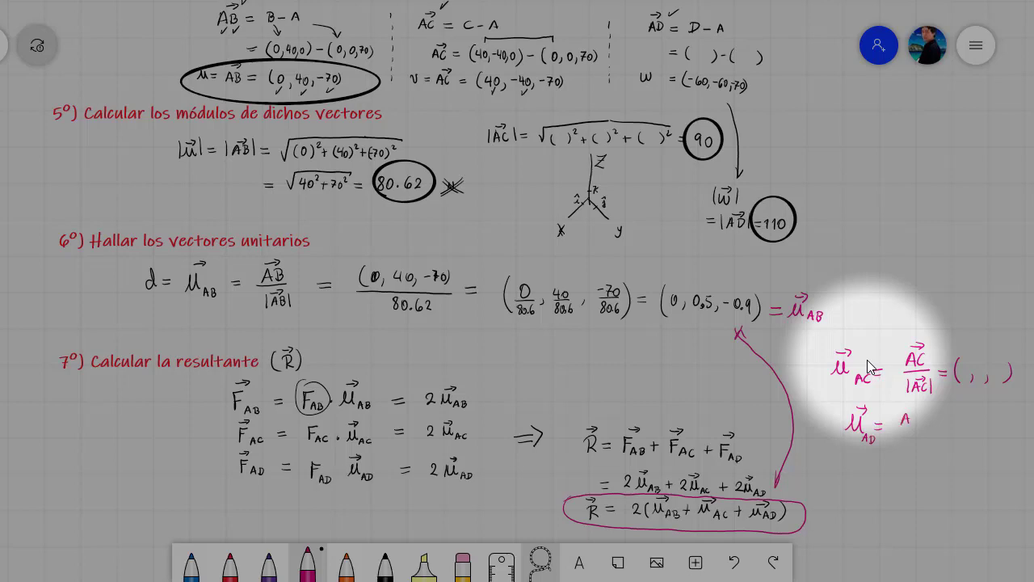
Write the magenta unit-vector formulas μ_AC = AC/|AC| = ( , , ) and μ_AD = AD/|AD| with vector arrows
drag(902, 409, 916, 407)
mouse_move(898, 428)
mouse_down()
mouse_move(920, 427)
mouse_move(902, 447)
mouse_up()
drag(908, 436, 906, 446)
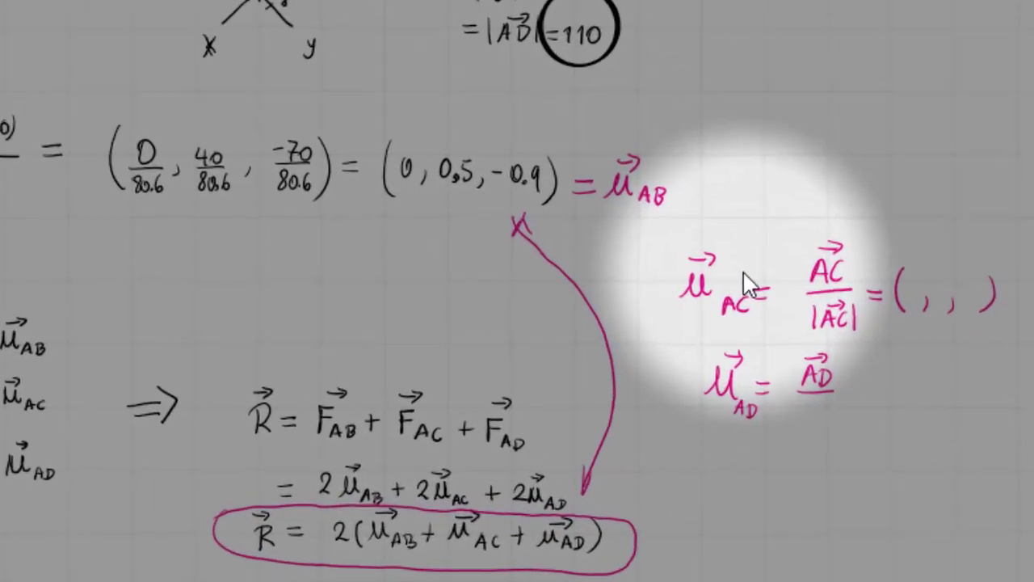
drag(769, 393, 781, 412)
drag(764, 405, 776, 404)
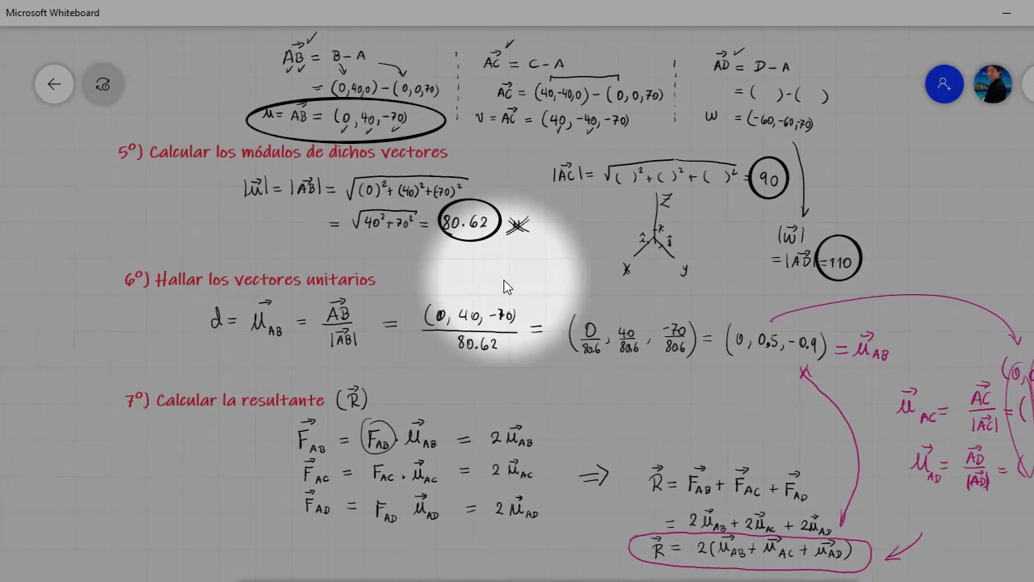
Review the seven solution steps on the whiteboard, from the 3D points to the resultant equation
drag(478, 333, 475, 457)
drag(790, 186, 795, 395)
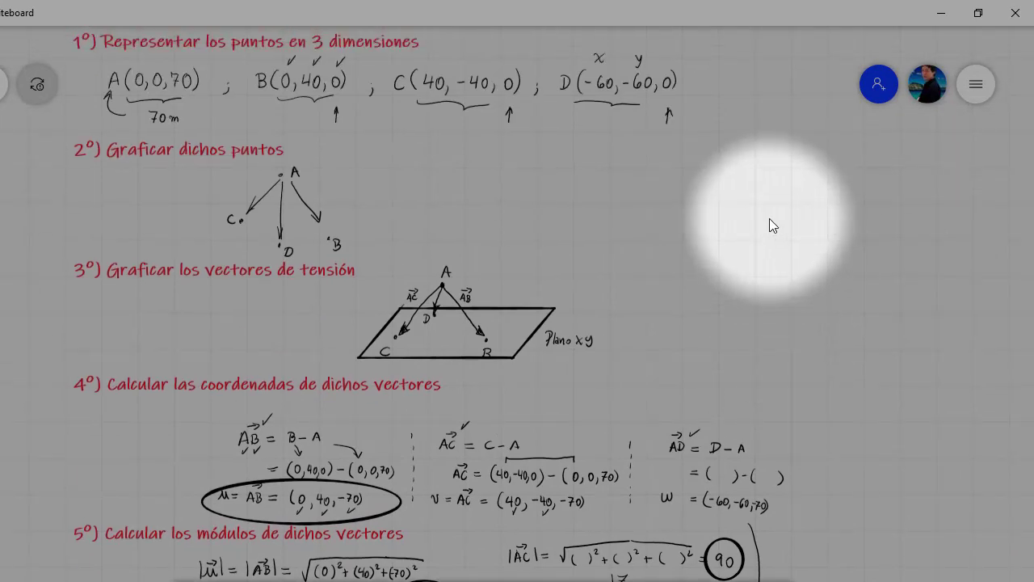
drag(770, 222, 770, 332)
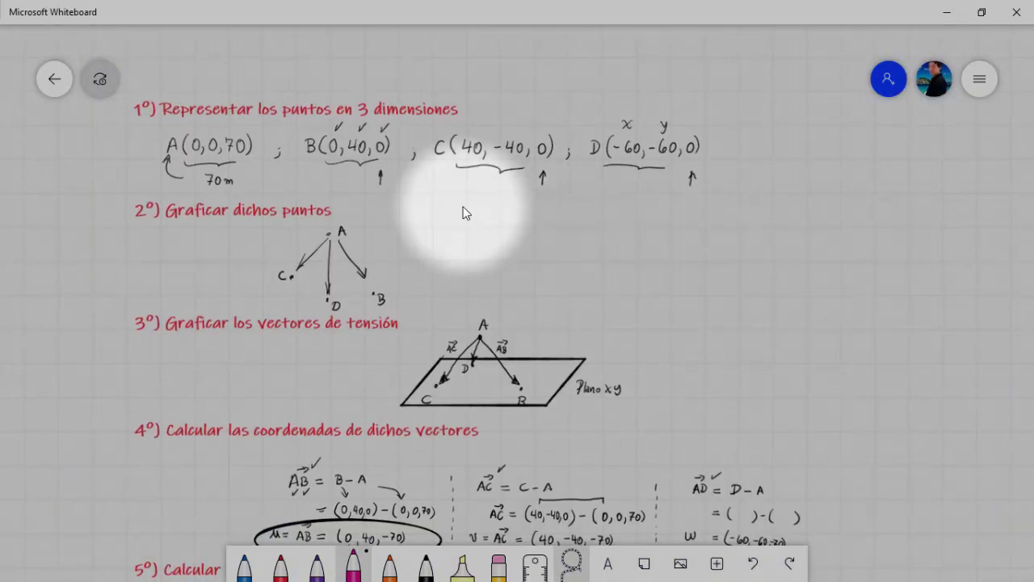
scroll(854, 362, down, 3)
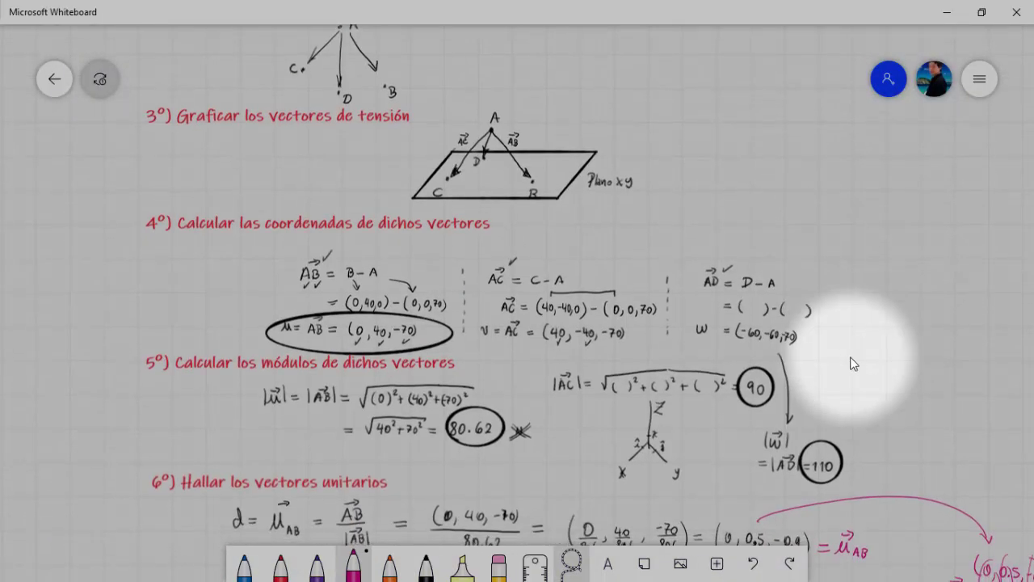
scroll(905, 229, down, 3)
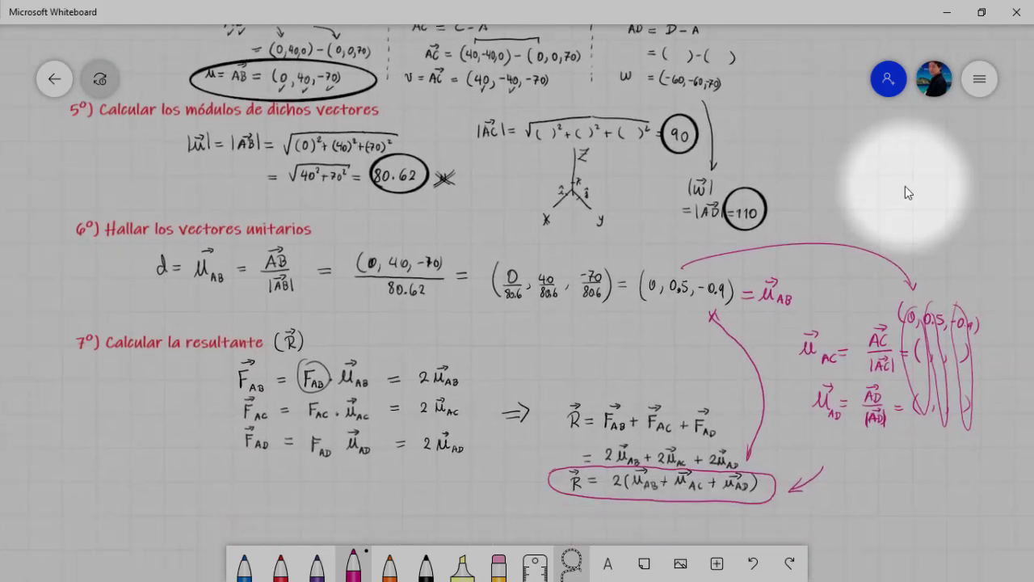
scroll(903, 315, up, 5)
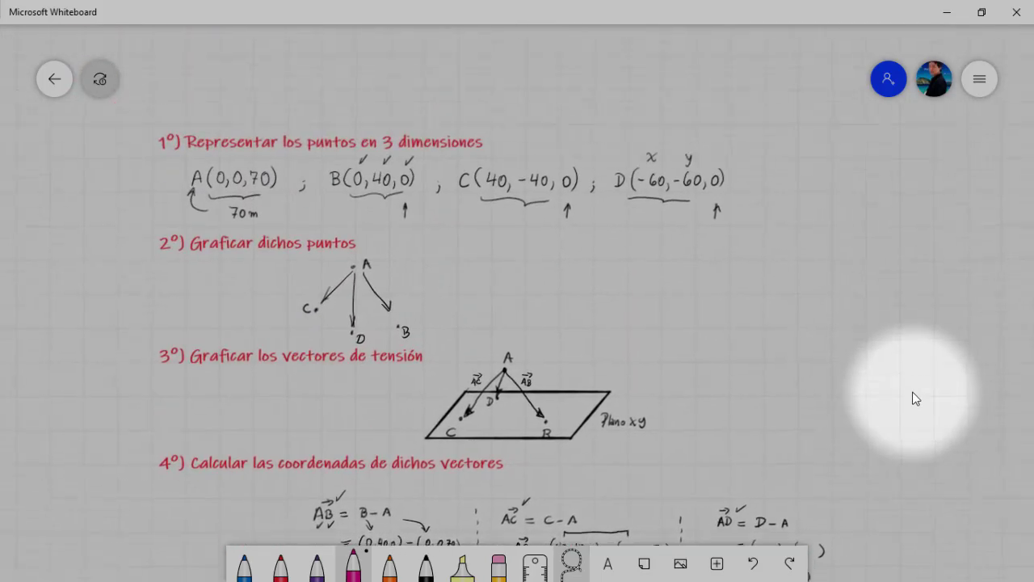
drag(907, 330, 902, 334)
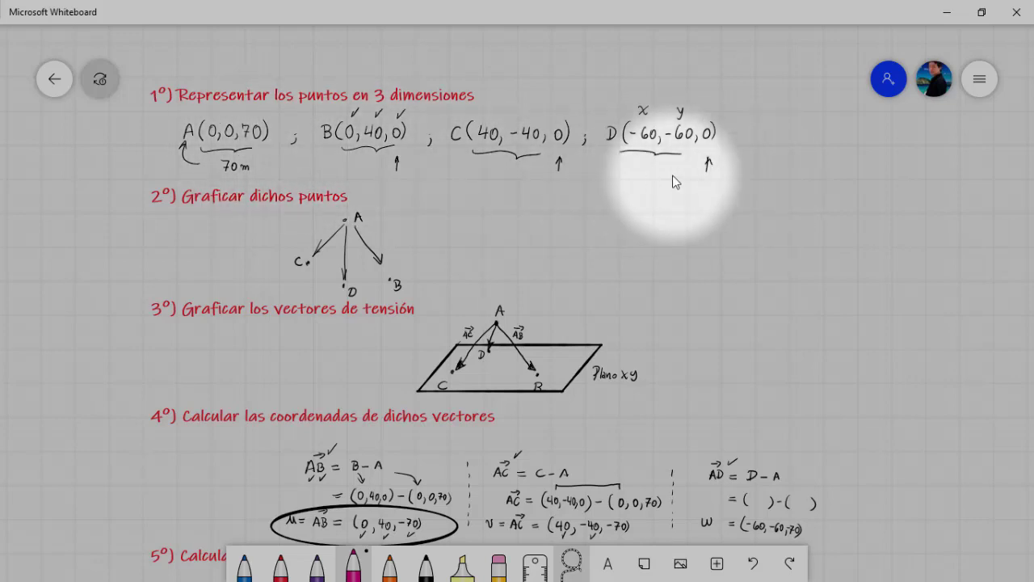
scroll(806, 272, down, 2)
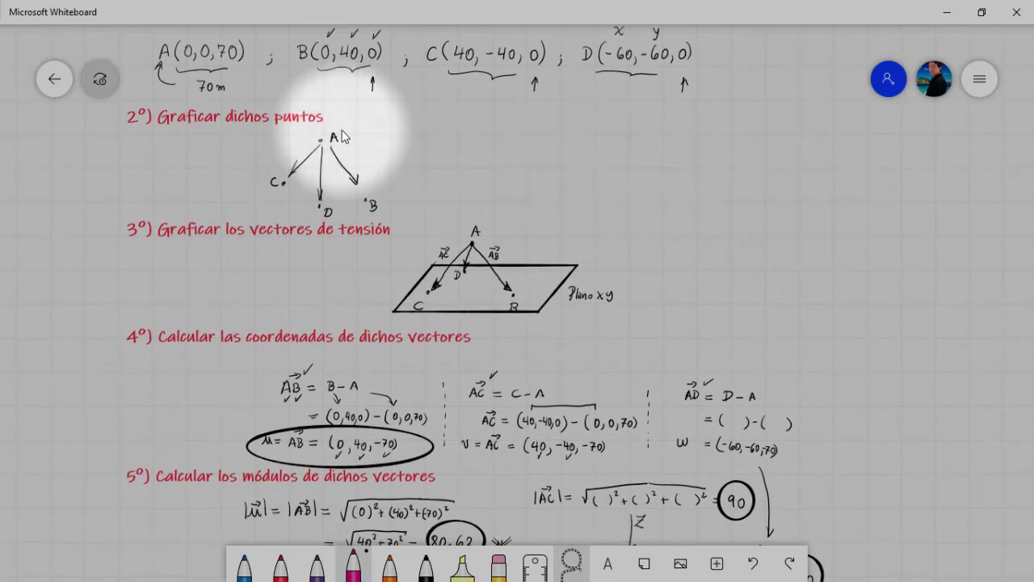
Switch to GeoGebra to examine the points, cable vectors and resultant, and return to the first whiteboard steps
key(alt+Tab)
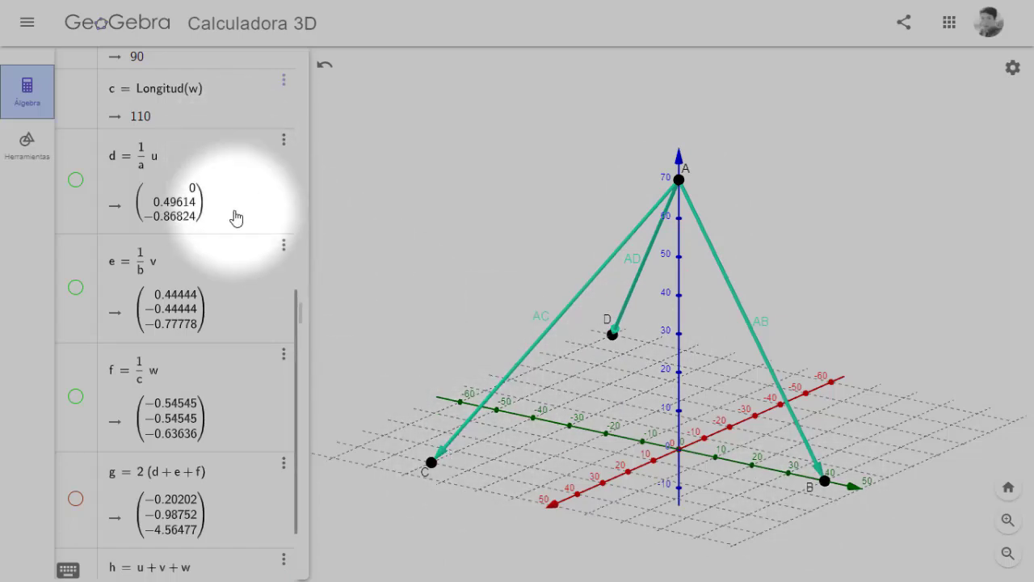
scroll(235, 217, up, 6)
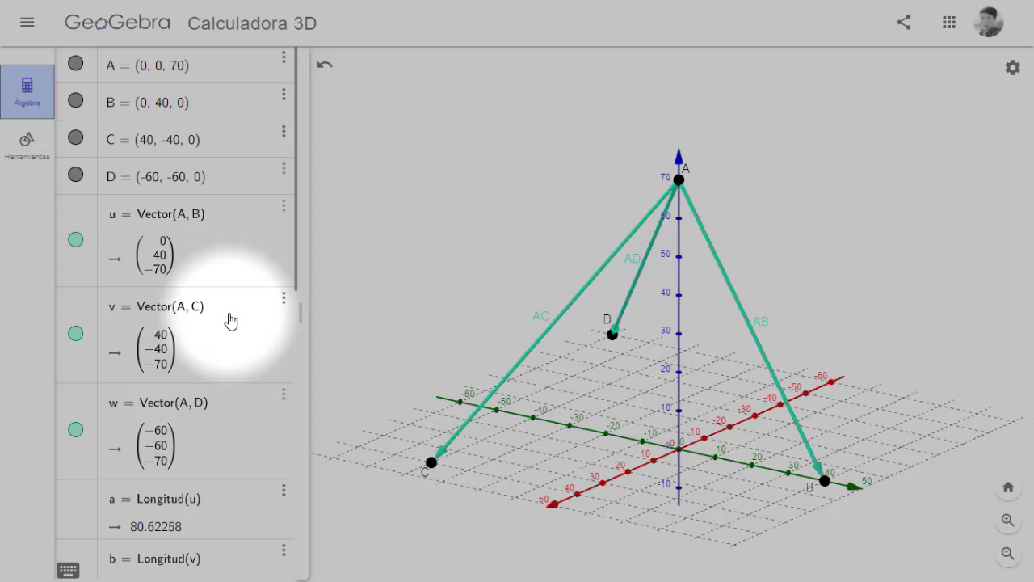
key(alt+Tab)
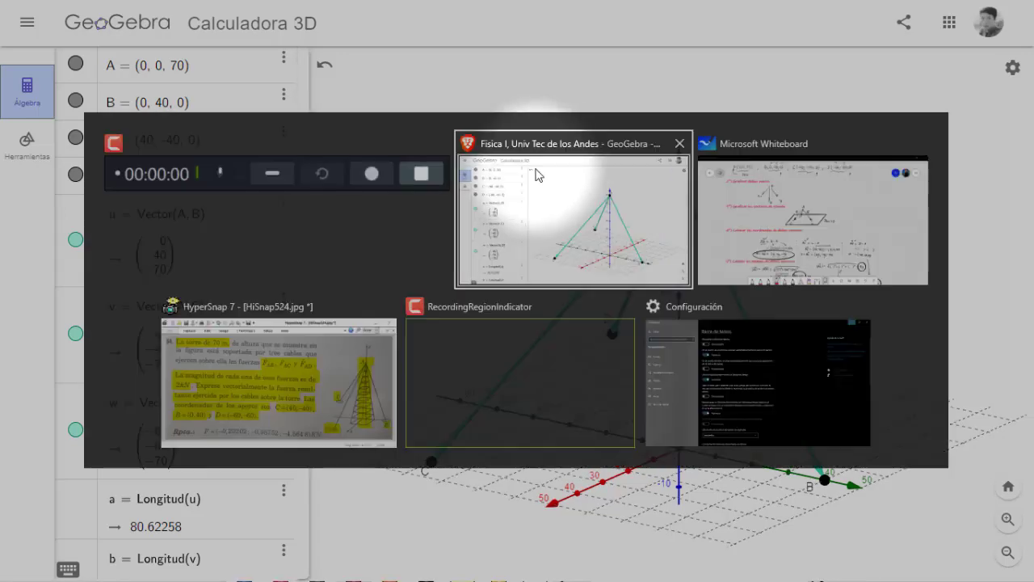
scroll(536, 196, up, 3)
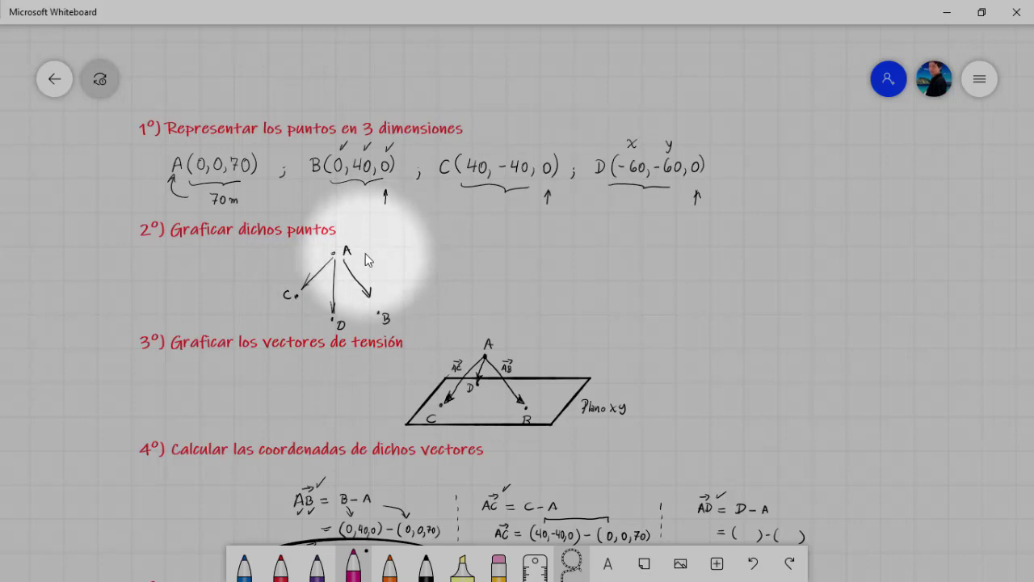
Review the whiteboard solution from the plotted points through vector coordinates, moduli and unit vectors to the outlined resultant equation
scroll(386, 256, down, 1)
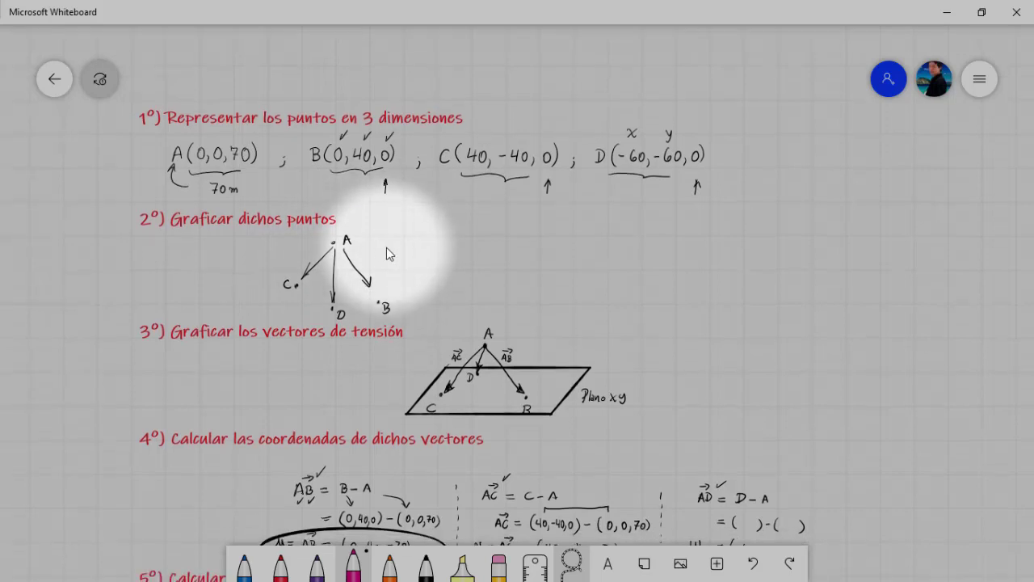
scroll(387, 248, down, 1)
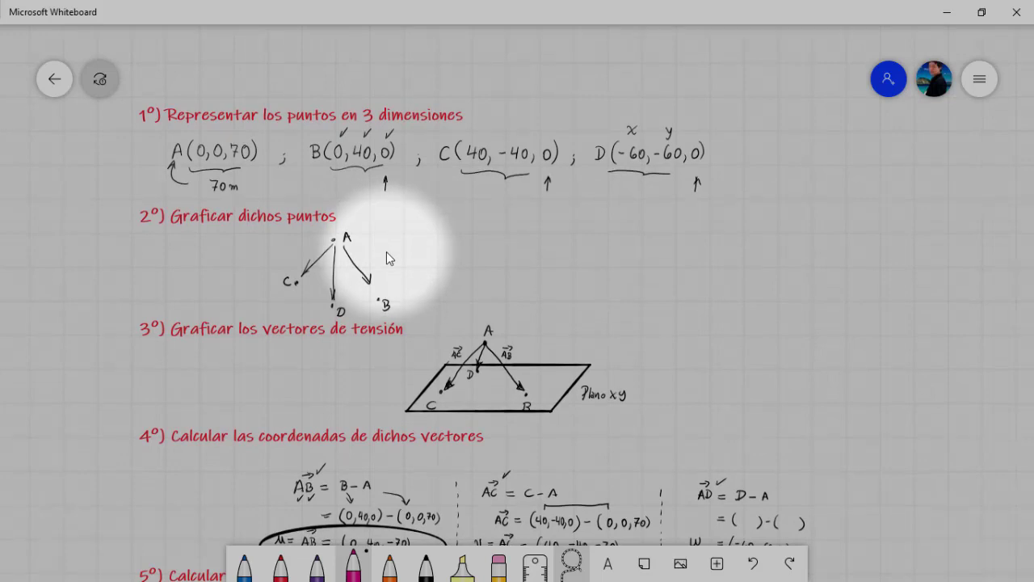
scroll(439, 315, down, 3)
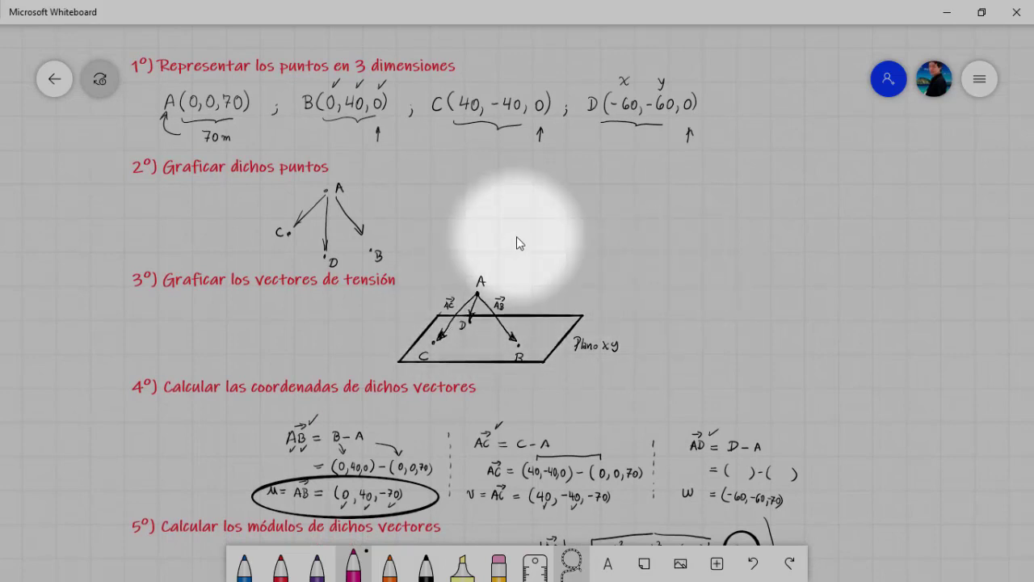
right_drag(738, 386, 716, 319)
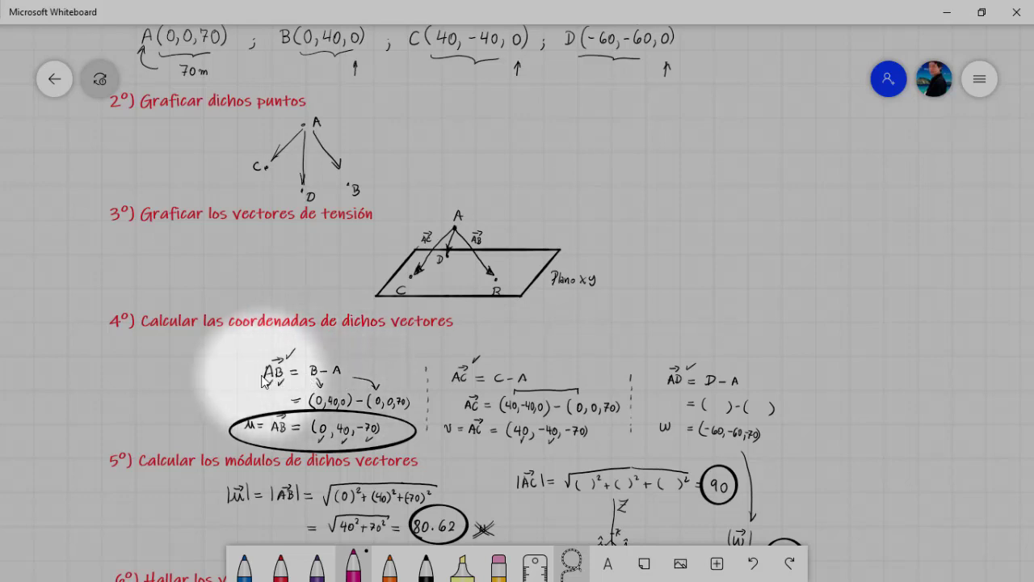
right_drag(470, 212, 475, 179)
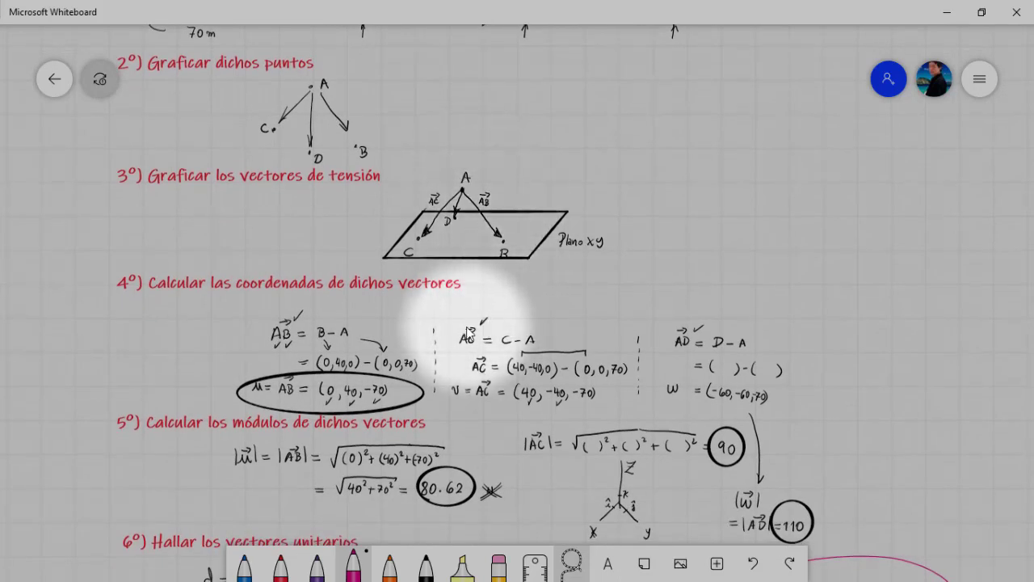
right_drag(552, 319, 541, 254)
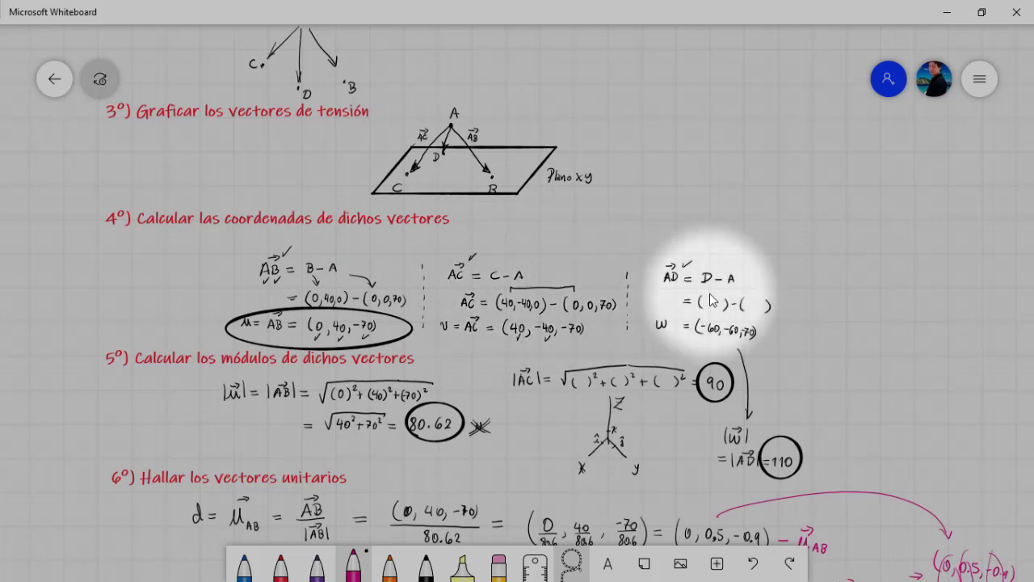
scroll(894, 355, down, 5)
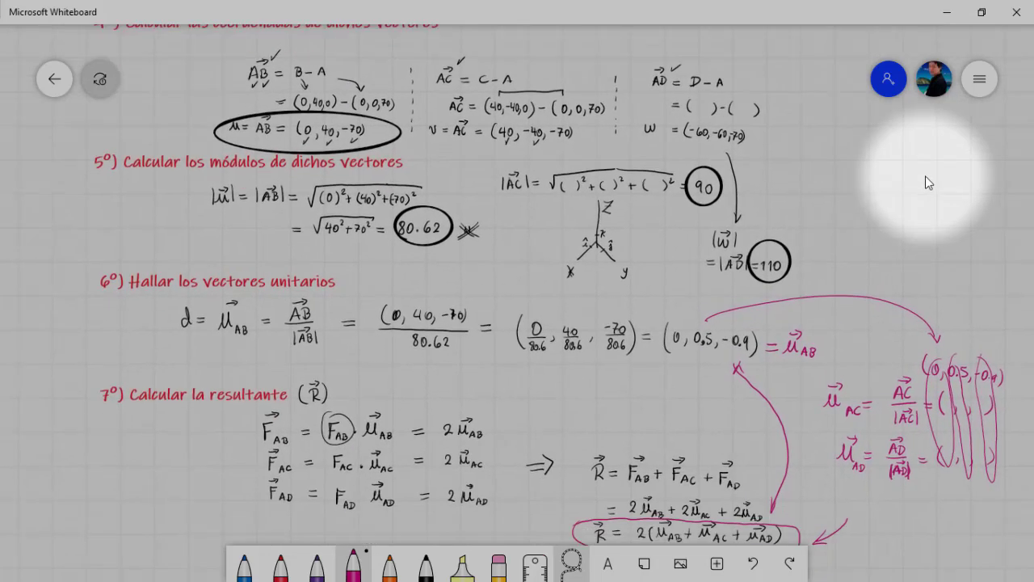
right_drag(127, 191, 172, 216)
scroll(171, 226, up, 1)
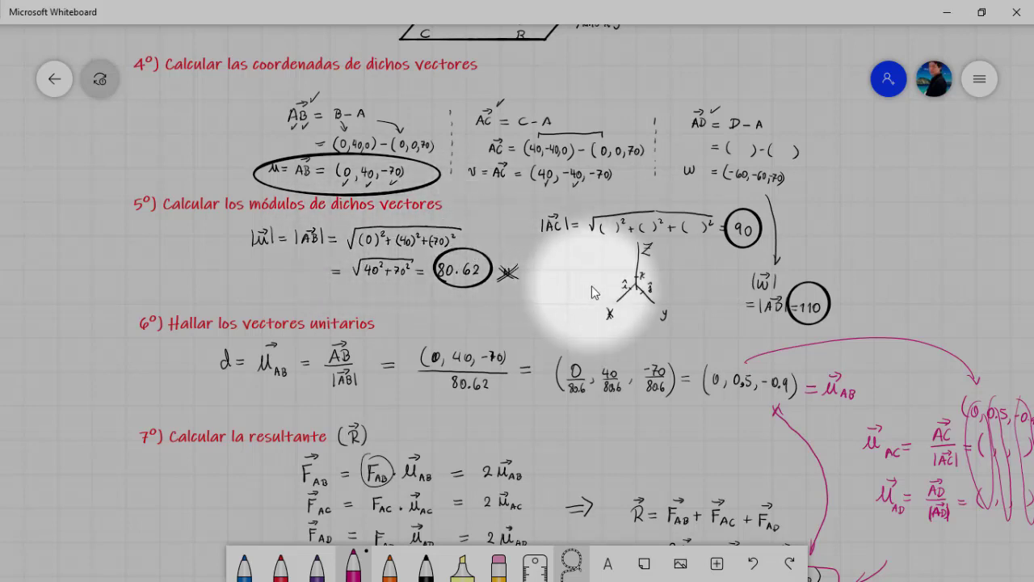
drag(591, 285, 576, 265)
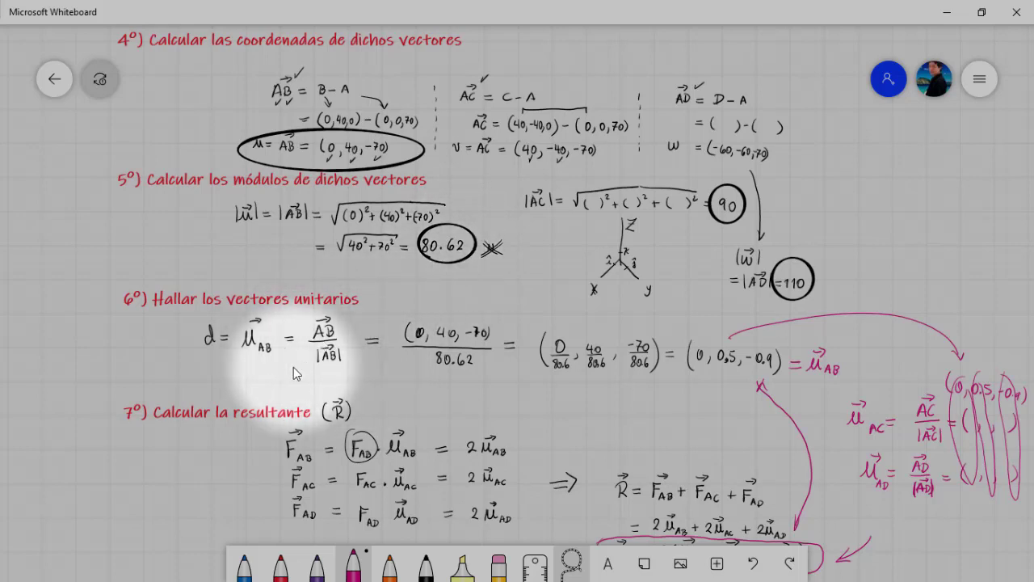
scroll(184, 286, down, 2)
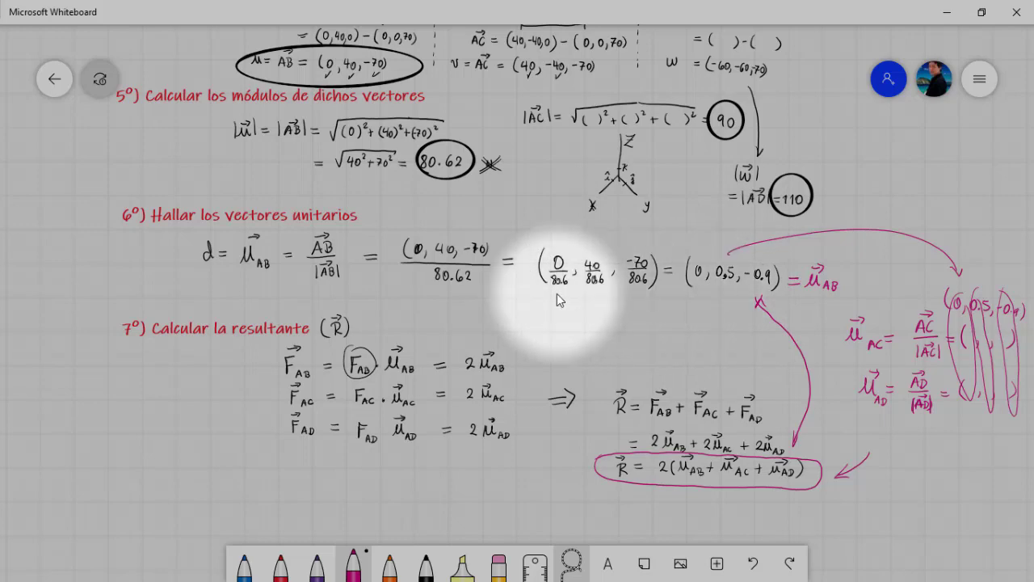
drag(655, 347, 634, 363)
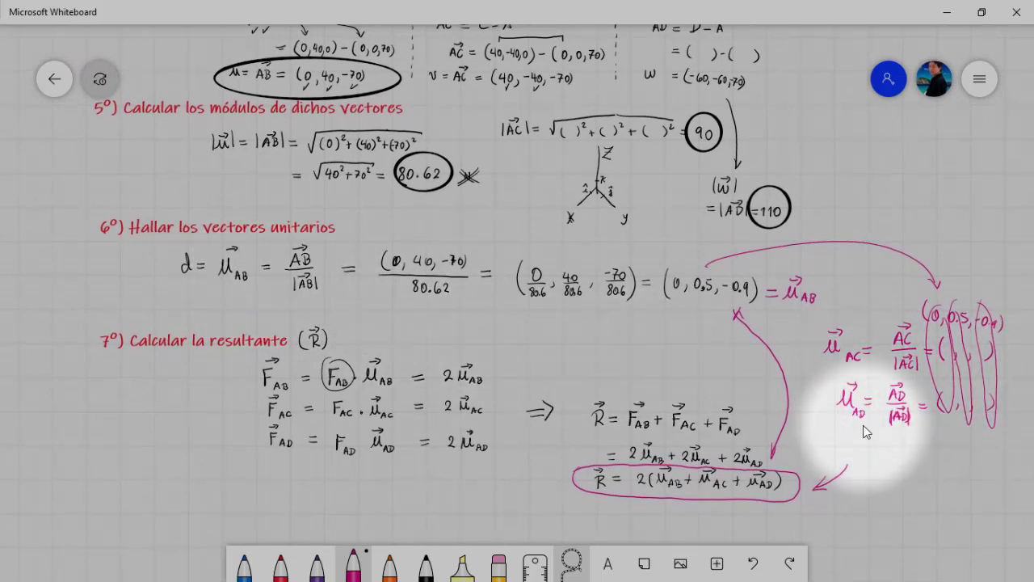
scroll(868, 446, down, 1)
scroll(873, 437, down, 3)
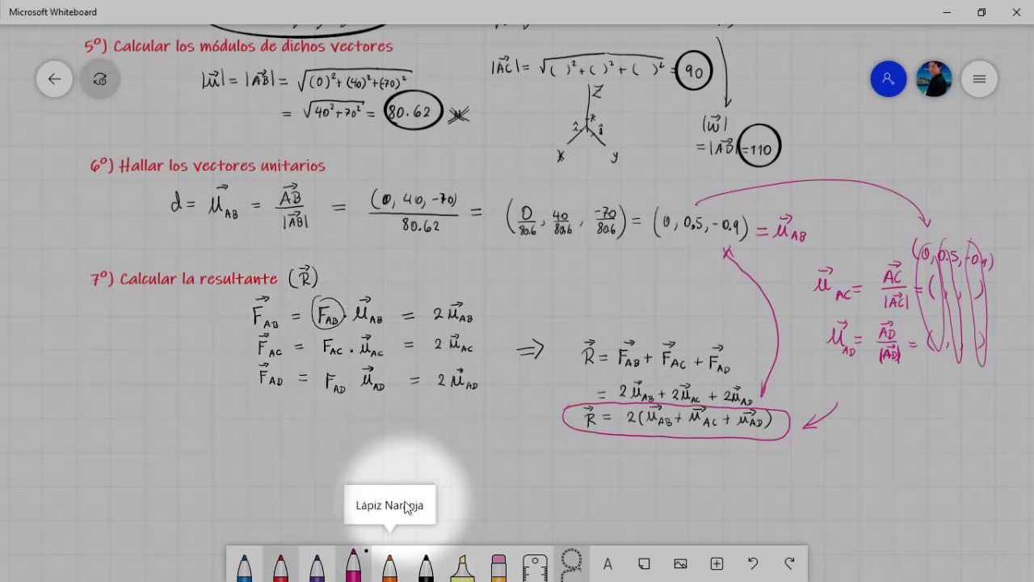
Box the expression F_AB = F_AB · μ_AB in red and circle its factors F_AB and μ_AB
click(281, 565)
mouse_move(245, 292)
mouse_down()
mouse_move(275, 329)
mouse_move(385, 332)
mouse_move(387, 294)
mouse_move(244, 290)
mouse_up()
drag(322, 297, 320, 329)
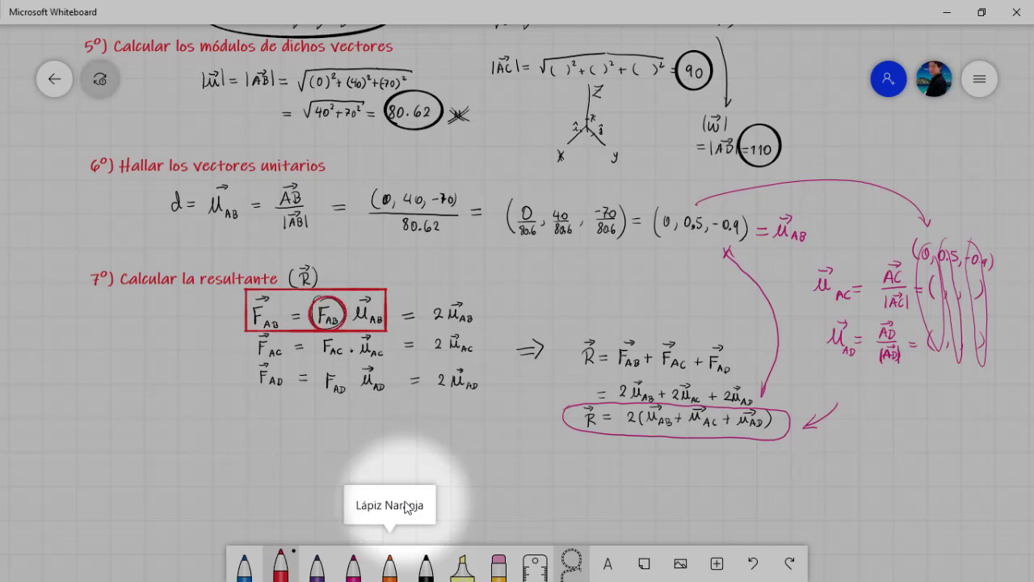
mouse_move(388, 298)
mouse_down()
mouse_move(390, 323)
mouse_move(356, 326)
mouse_up()
Sketch two parallel red arrows below the force equations, labelled F_AB and μ_AB, and add a check mark
mouse_move(102, 481)
mouse_down()
mouse_move(157, 430)
mouse_move(155, 440)
mouse_move(116, 442)
mouse_move(123, 420)
mouse_move(129, 439)
mouse_up()
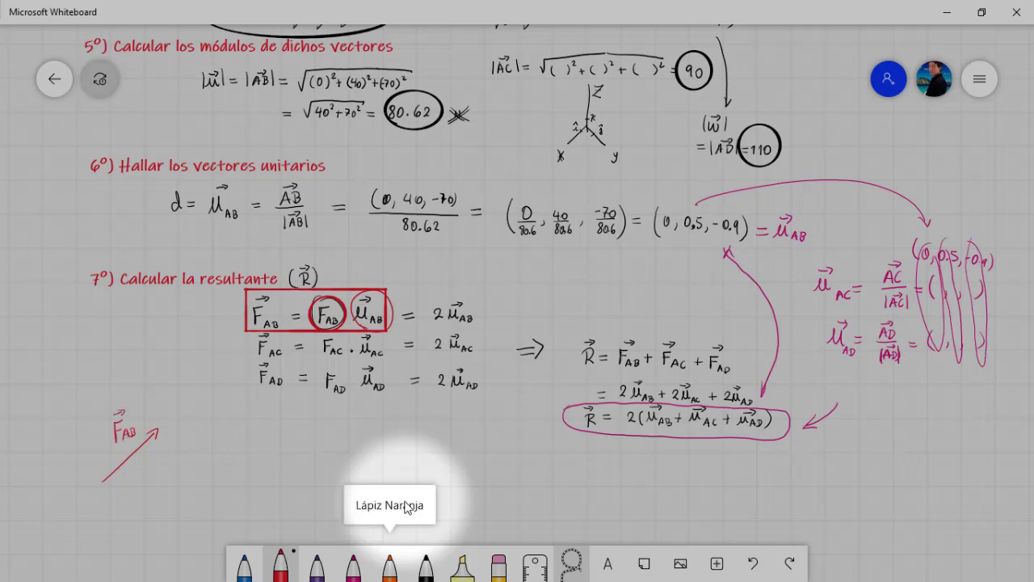
mouse_move(130, 494)
mouse_down()
mouse_move(150, 474)
mouse_move(162, 497)
mouse_up()
drag(168, 415, 173, 409)
drag(194, 442, 182, 455)
Draw three parallel red lines of action, extending through the F_AB and μ_AB arrows and beside them
drag(57, 526, 196, 389)
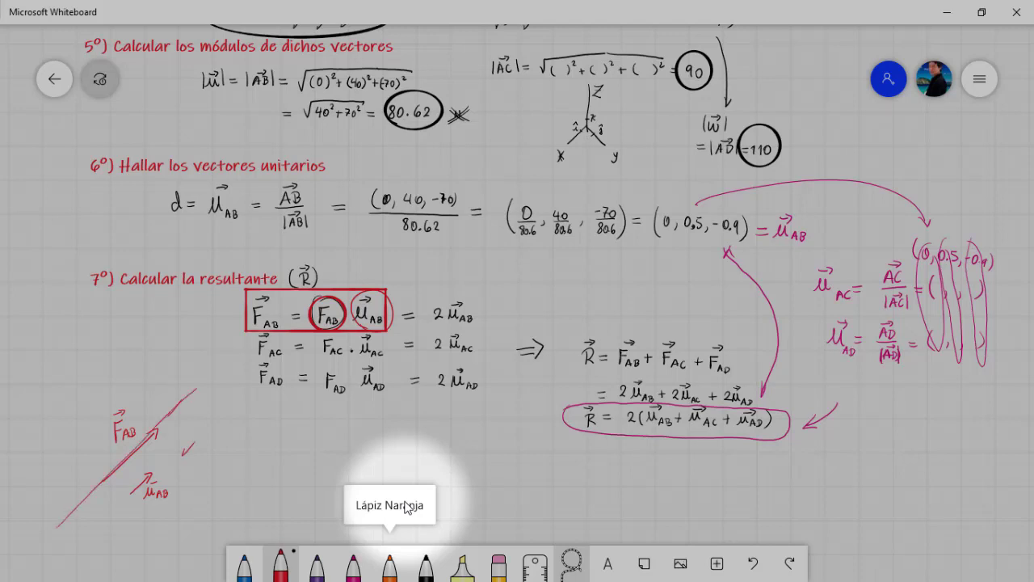
drag(78, 557, 212, 416)
drag(131, 575, 246, 450)
Draw a red arrow labelled AB on the third parallel line and enclose the three parallel vectors in an oval
drag(170, 542, 227, 482)
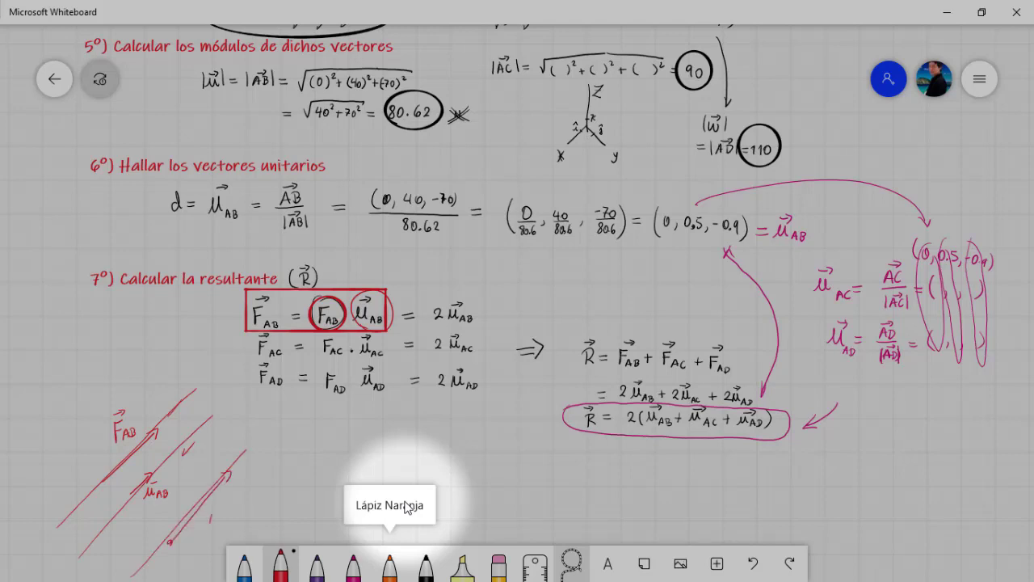
drag(210, 516, 220, 526)
mouse_move(96, 392)
mouse_down()
mouse_move(158, 546)
mouse_move(242, 404)
mouse_move(84, 396)
mouse_up()
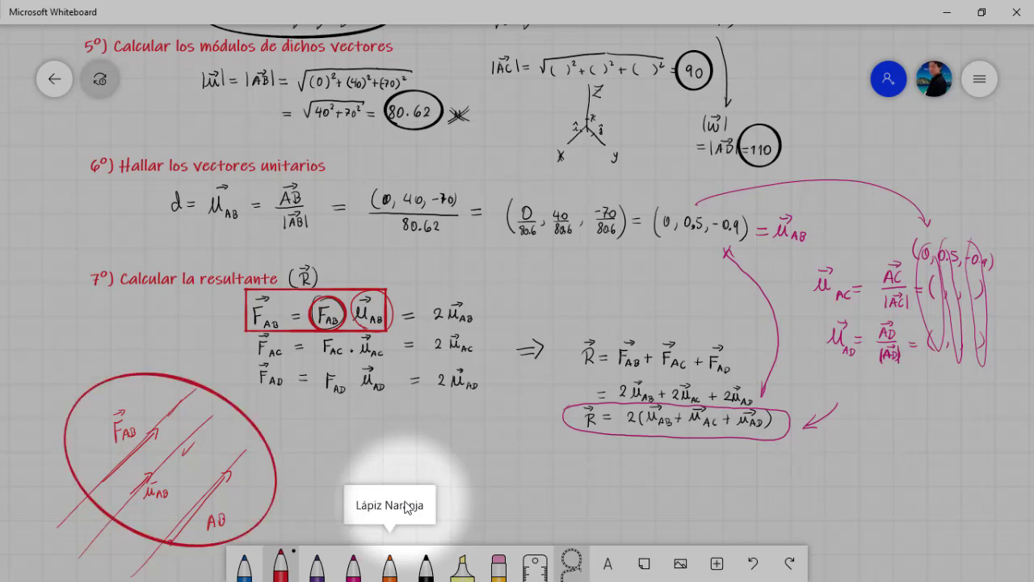
drag(152, 393, 140, 409)
drag(187, 456, 172, 476)
Undo the oval around the parallel vectors and the AB arrow with its label
key(ctrl+z)
key(ctrl+z)
key(ctrl+z)
key(ctrl+z)
key(ctrl+z)
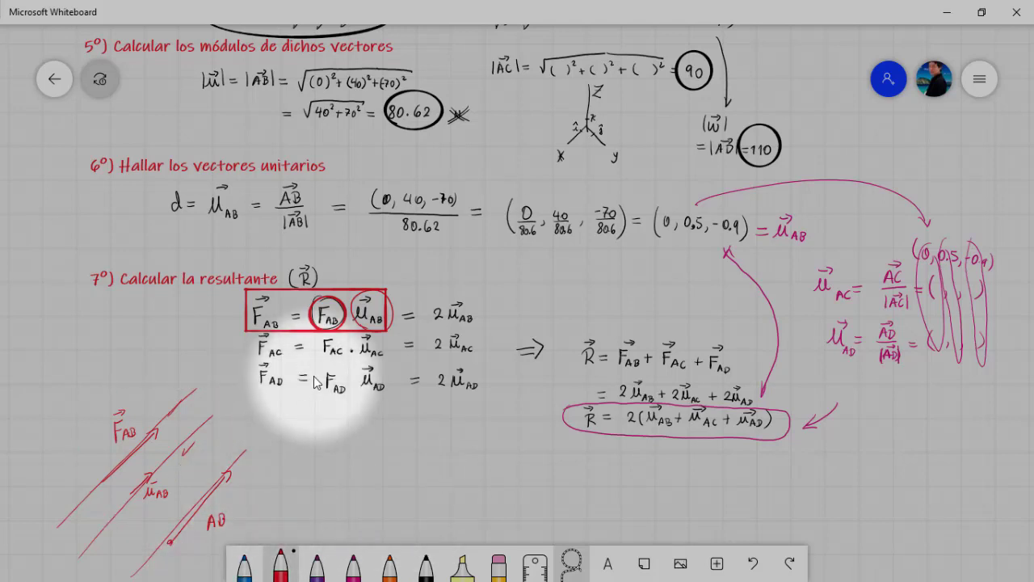
key(ctrl+z)
key(ctrl+z)
key(ctrl+z)
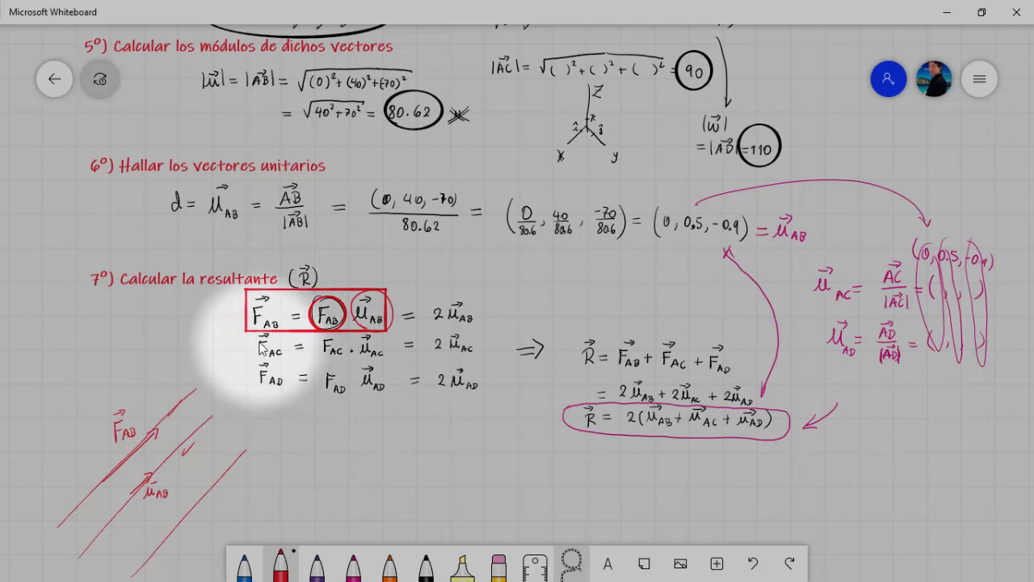
Bracket the three force equations with a red brace and label them "tensiones"
drag(235, 300, 236, 387)
mouse_move(179, 336)
mouse_down()
mouse_move(179, 354)
mouse_move(186, 340)
mouse_move(197, 352)
mouse_up()
drag(194, 354, 211, 345)
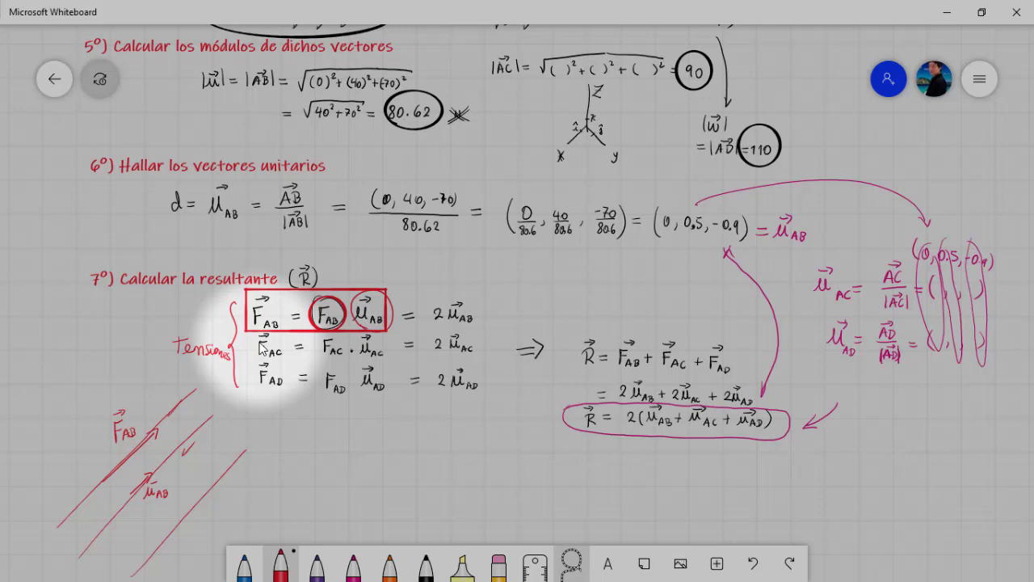
Sketch a small red tower below the force equations with three black cables running from its apex
mouse_move(449, 434)
mouse_down()
mouse_move(429, 488)
mouse_move(450, 488)
mouse_move(448, 450)
mouse_move(441, 476)
mouse_move(451, 485)
mouse_move(444, 456)
mouse_move(449, 483)
mouse_move(433, 486)
mouse_up()
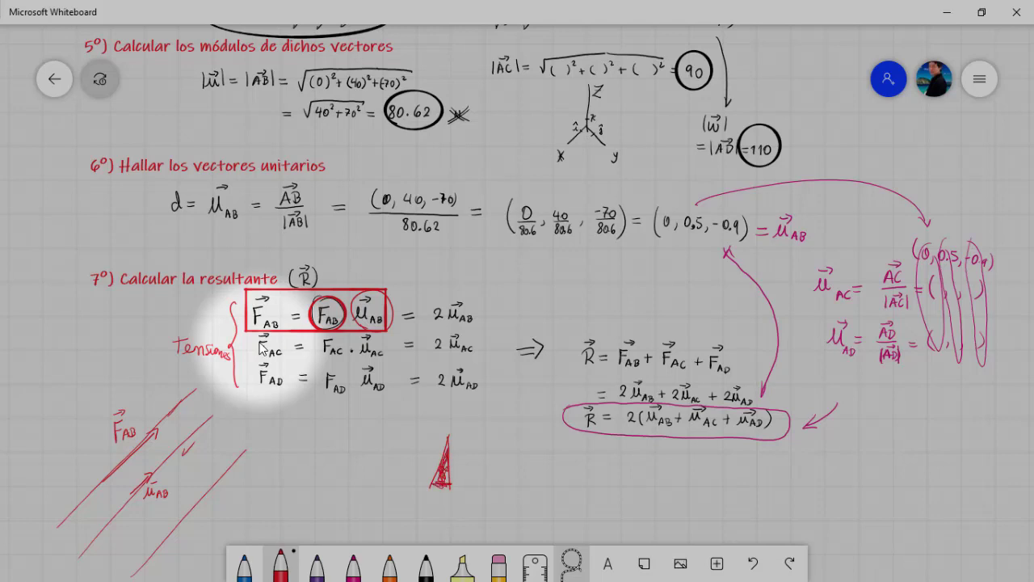
click(426, 565)
mouse_move(449, 440)
mouse_down()
mouse_move(369, 501)
mouse_move(457, 454)
mouse_move(483, 512)
mouse_up()
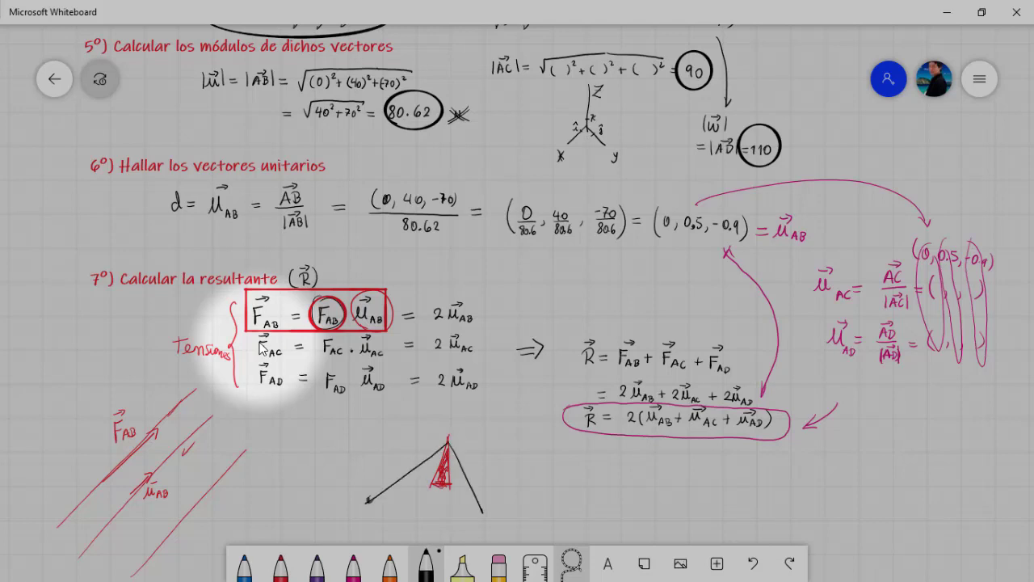
drag(447, 441, 409, 437)
Add magenta arrowheads to the three cables of the tower sketch, pointing away from the apex
click(353, 565)
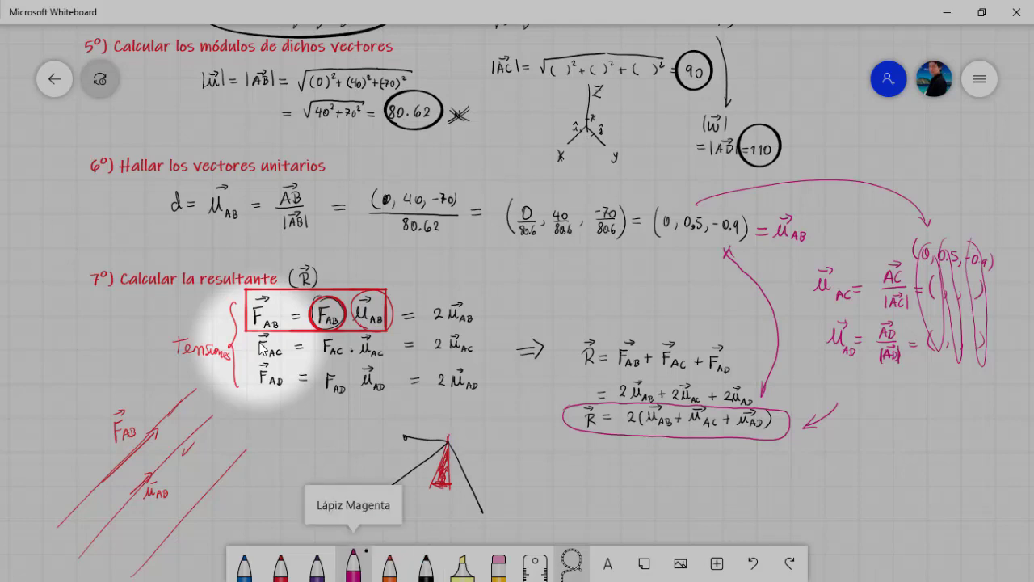
drag(482, 498, 483, 512)
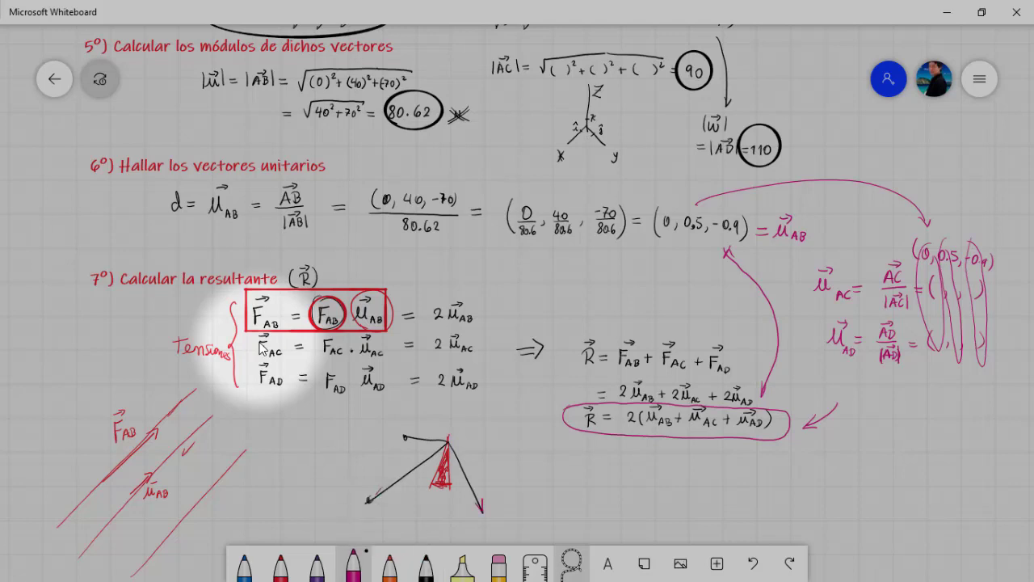
drag(387, 494, 373, 501)
drag(417, 433, 417, 444)
Label one tower cable F_AB with a short μ_AB arrow in magenta, and circle the boxed F_AB equation
drag(475, 460, 490, 474)
mouse_move(268, 291)
mouse_down()
mouse_move(249, 307)
mouse_move(372, 338)
mouse_move(266, 286)
mouse_up()
mouse_move(461, 442)
mouse_down()
mouse_move(467, 454)
mouse_move(477, 441)
mouse_move(488, 452)
mouse_up()
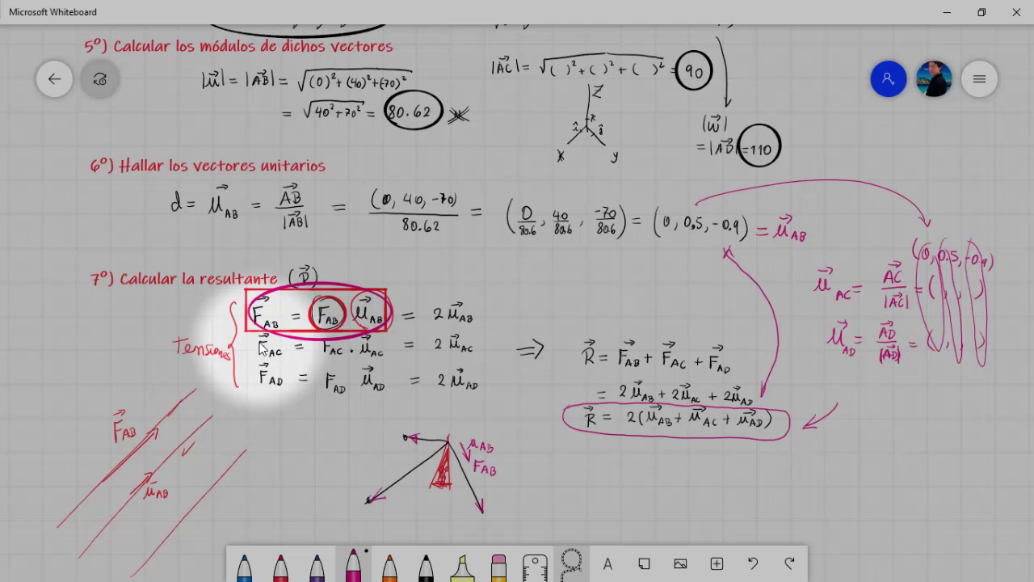
Switch to GeoGebra and examine the cable vectors u, v and w, their lengths and the unit vectors
key(super+Tab)
click(787, 206)
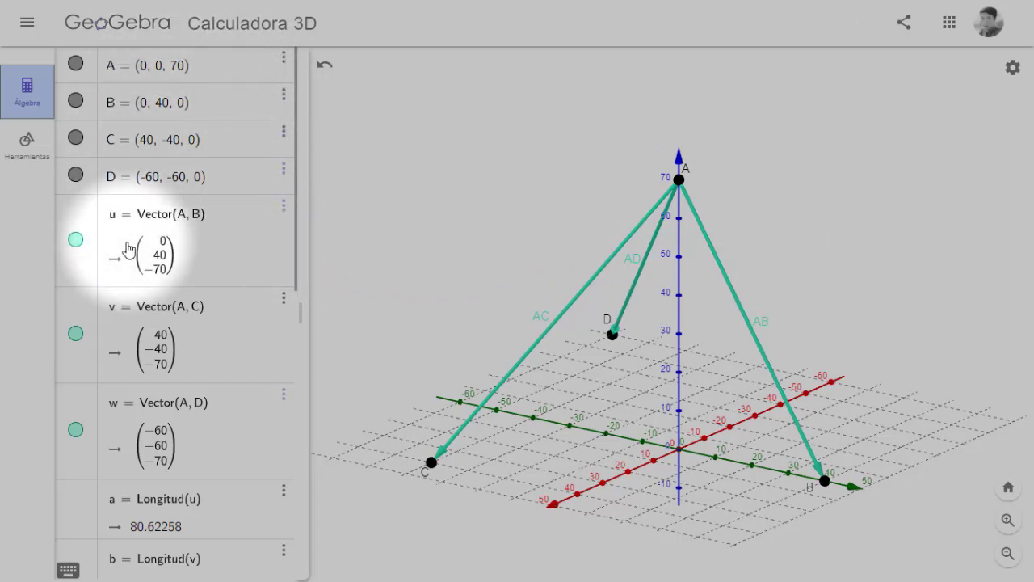
scroll(149, 346, down, 3)
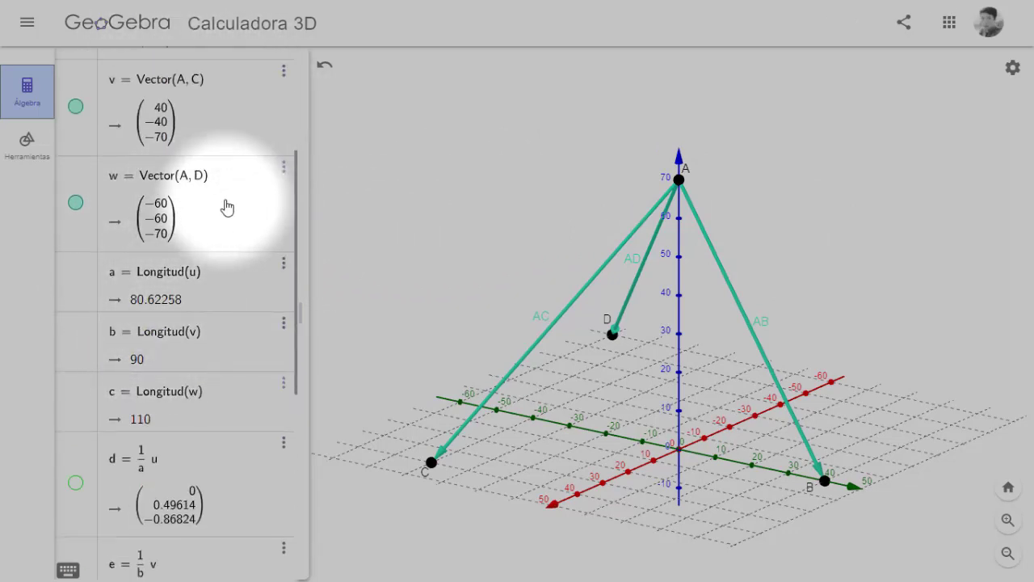
scroll(232, 152, up, 3)
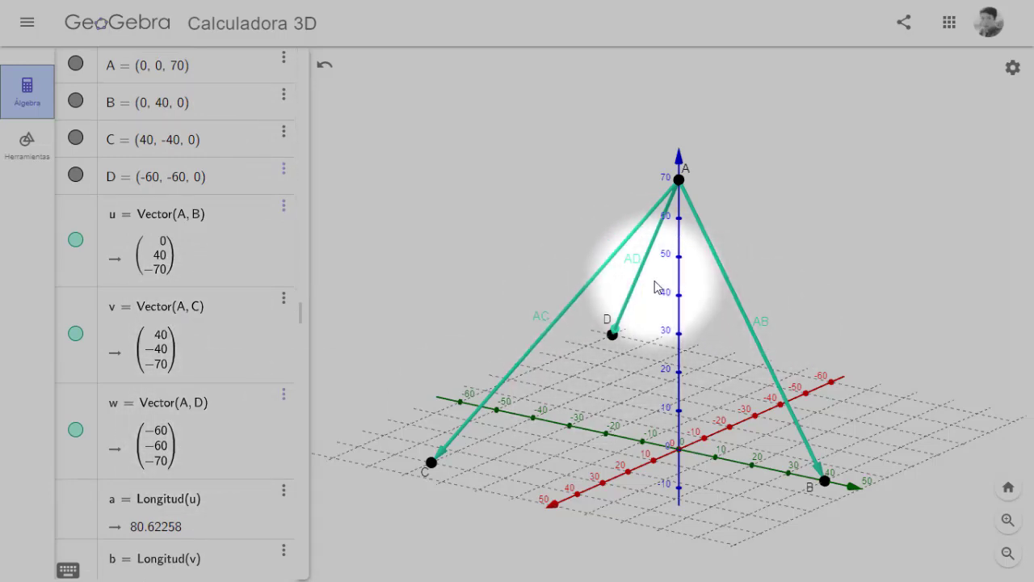
scroll(260, 410, down, 4)
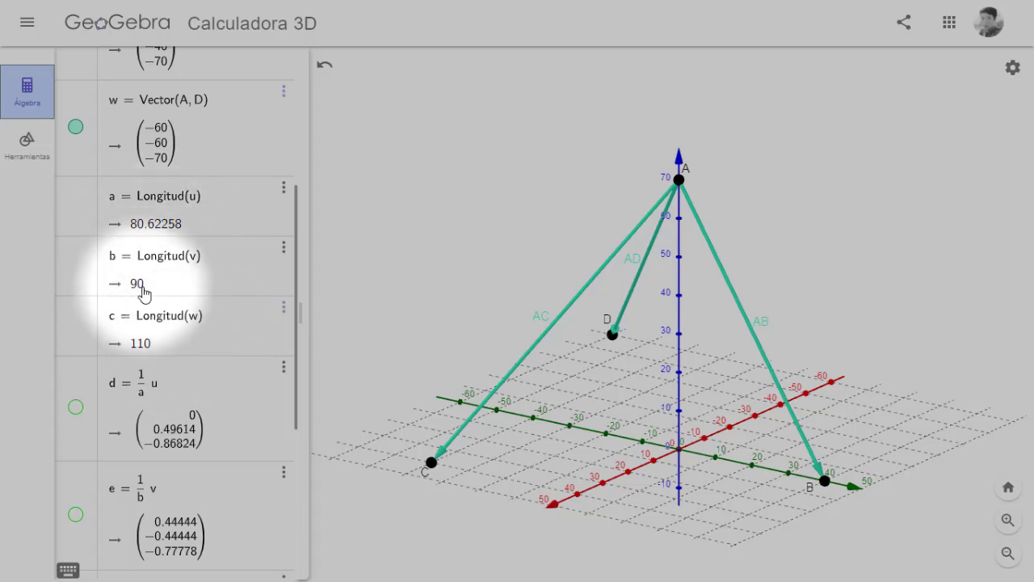
scroll(216, 375, down, 2)
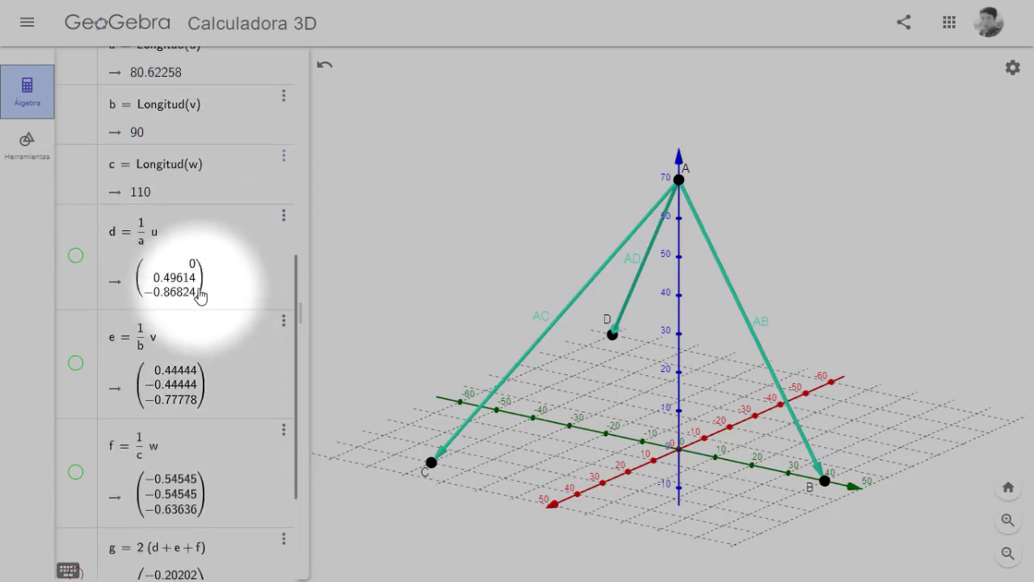
scroll(198, 282, down, 1)
scroll(166, 243, up, 3)
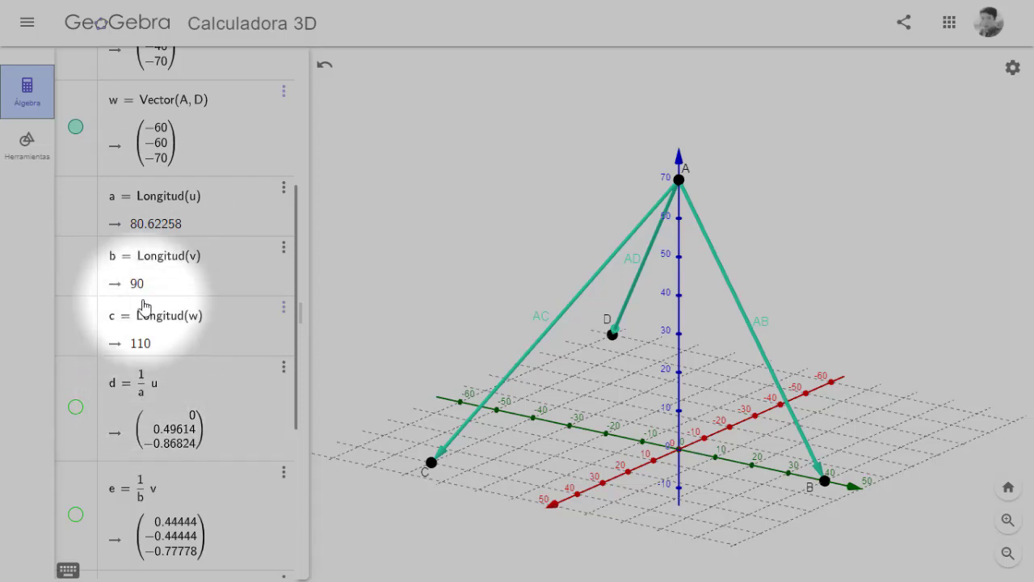
Return to the whiteboard, circle the fraction AB/|AB| in step 6 in magenta and draw an arrow leading from it
key(alt+Tab)
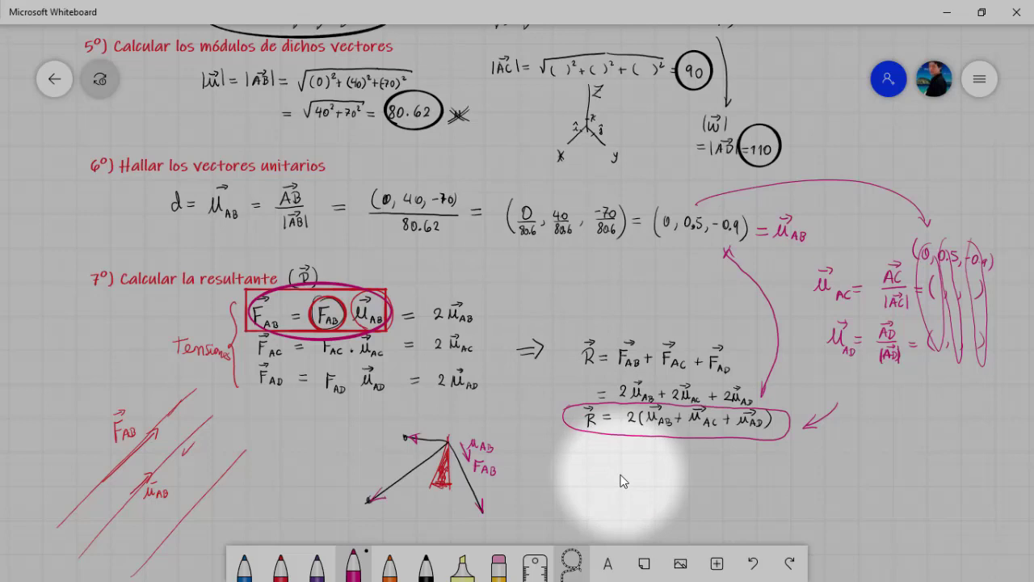
mouse_move(307, 186)
mouse_down()
mouse_move(280, 190)
mouse_move(317, 199)
mouse_move(274, 222)
mouse_up()
drag(319, 228, 393, 253)
drag(382, 247, 381, 258)
Write the magenta expression 1/|AB| · AB = 1 above the force equations and circle |AB|
drag(462, 261, 466, 269)
mouse_move(456, 272)
mouse_down()
mouse_move(482, 272)
mouse_move(468, 293)
mouse_up()
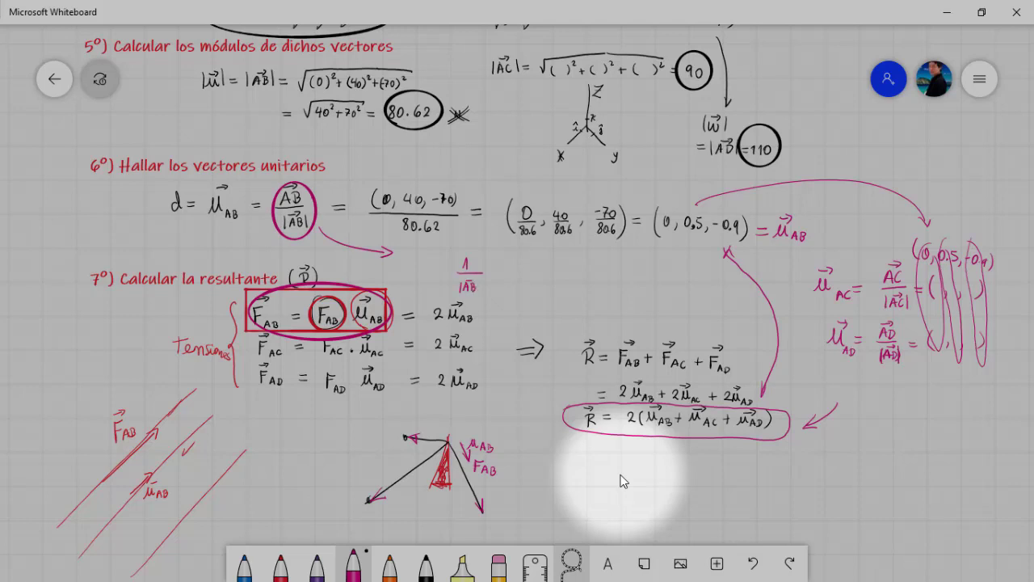
mouse_move(504, 277)
mouse_down()
mouse_move(522, 260)
mouse_move(576, 281)
mouse_up()
mouse_move(469, 276)
mouse_down()
mouse_move(488, 301)
mouse_move(470, 273)
mouse_up()
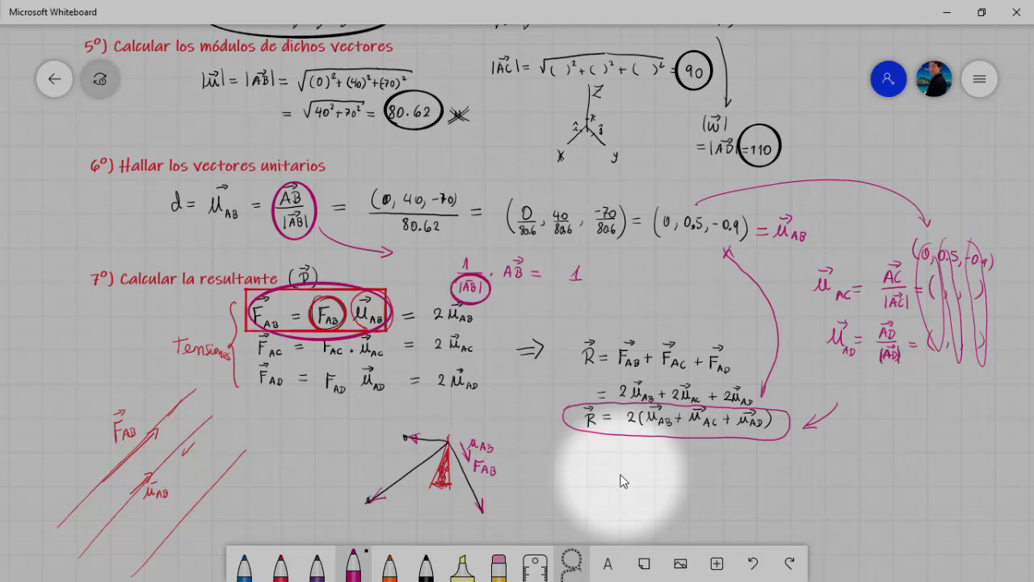
Undo the last two strokes and add further magenta marks beneath AB and around the 1 in the expression
key(ctrl+z)
key(ctrl+z)
drag(577, 286, 578, 295)
mouse_move(509, 284)
mouse_down()
mouse_move(531, 268)
mouse_move(502, 279)
mouse_move(514, 286)
mouse_up()
drag(590, 273, 599, 283)
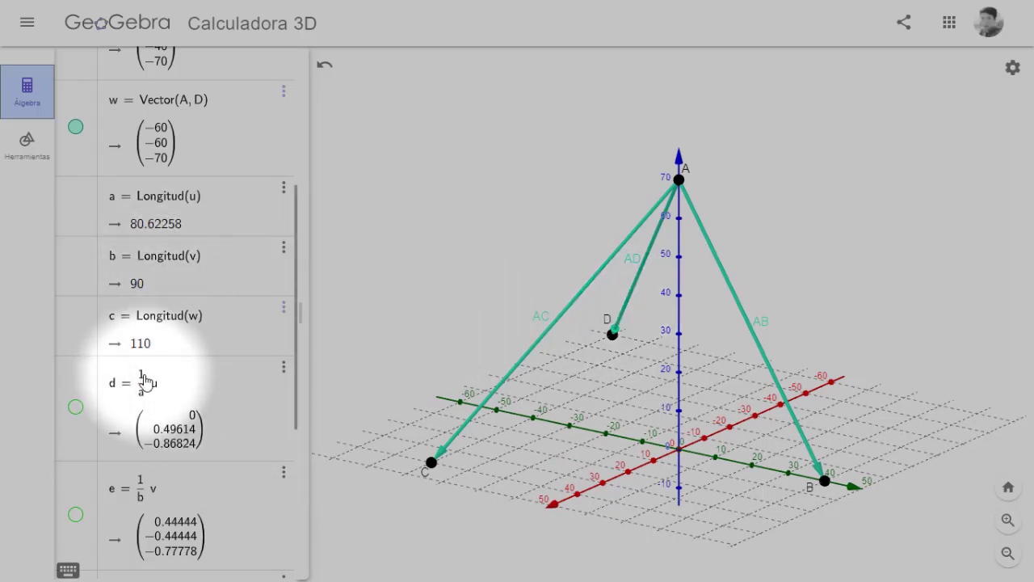
Redefine the unit vector f as w/c in the algebra list
scroll(150, 379, down, 2)
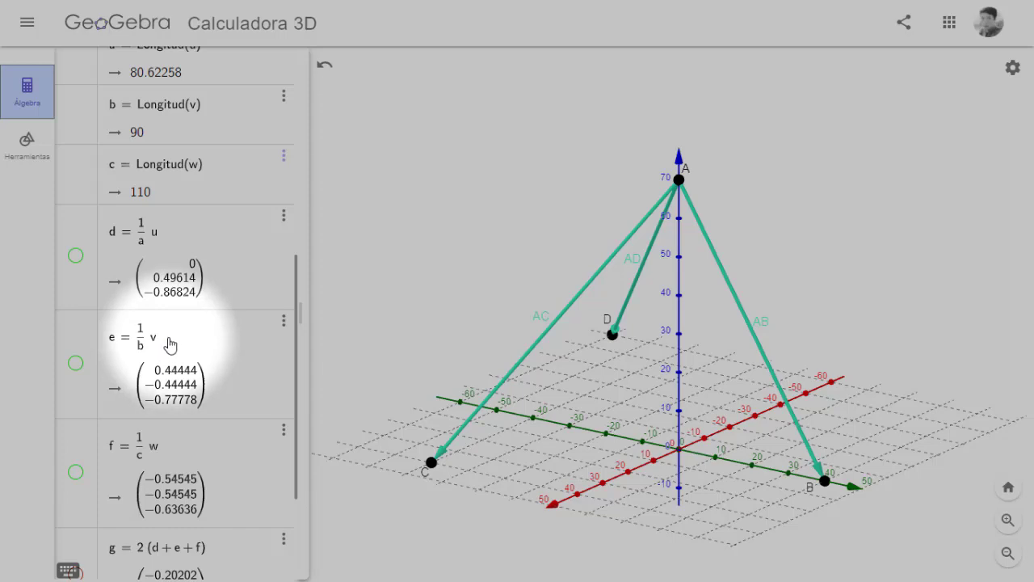
scroll(167, 349, up, 2)
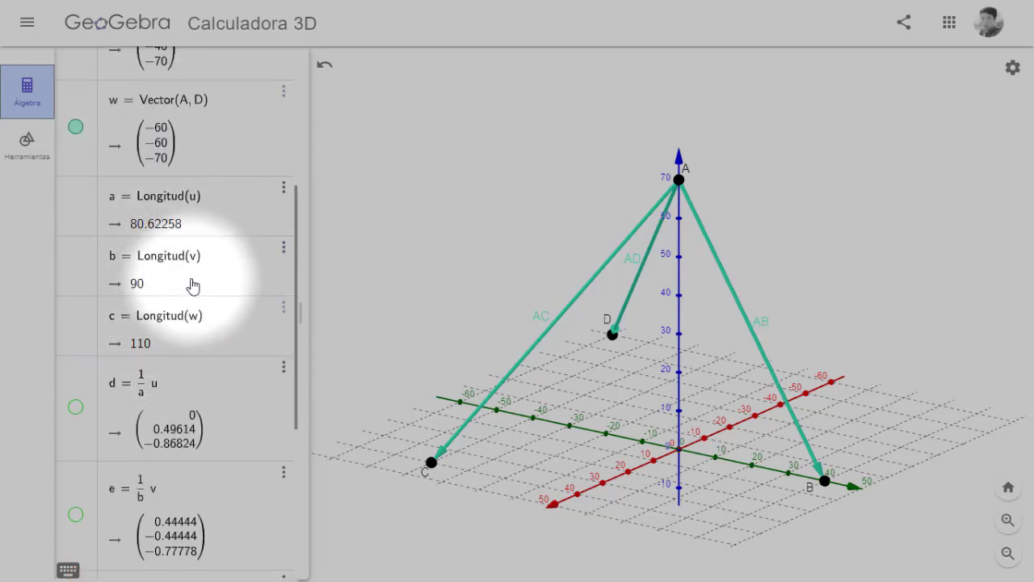
scroll(210, 283, down, 2)
scroll(175, 480, down, 1)
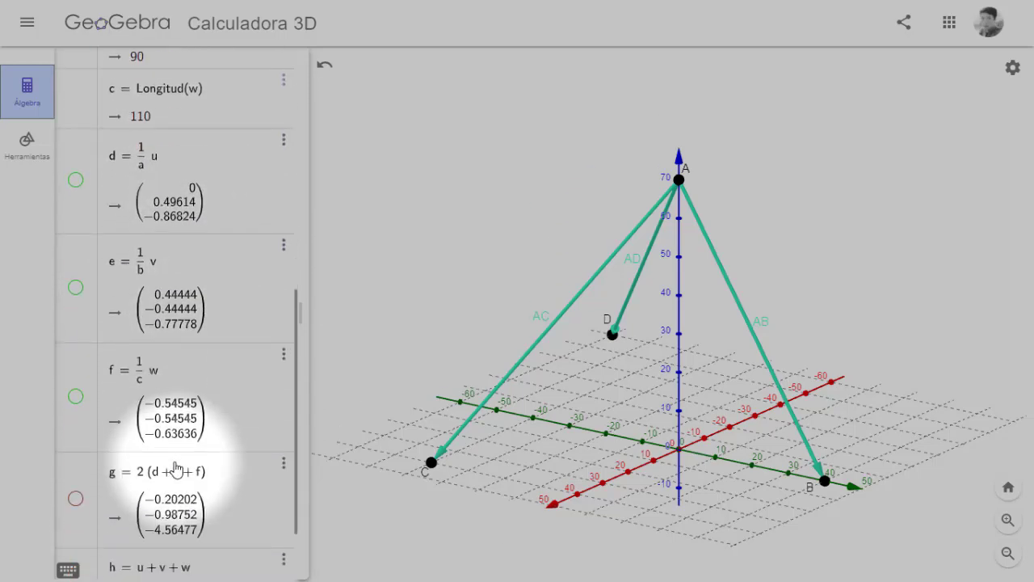
scroll(174, 472, down, 1)
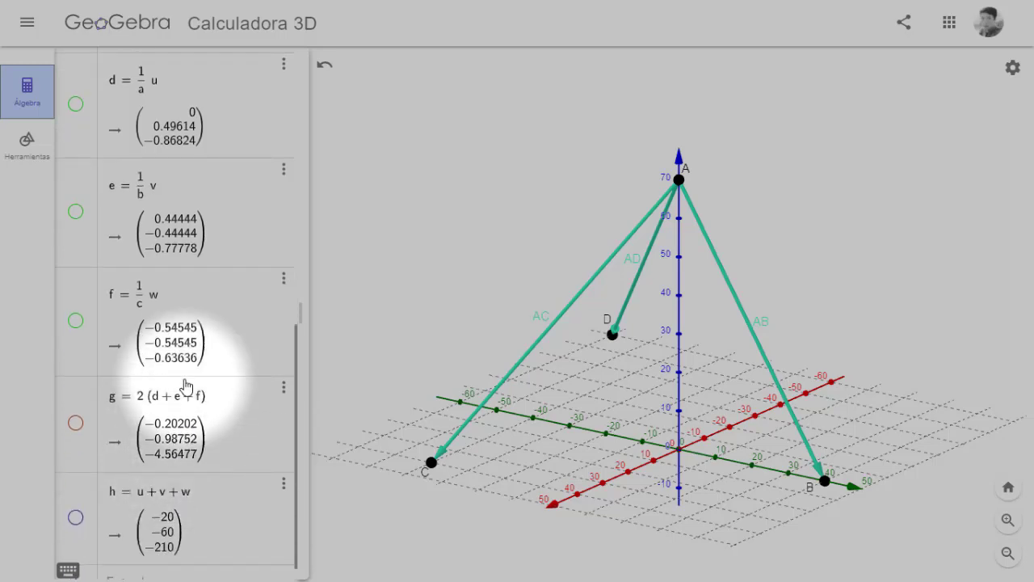
click(135, 296)
drag(136, 296, 257, 352)
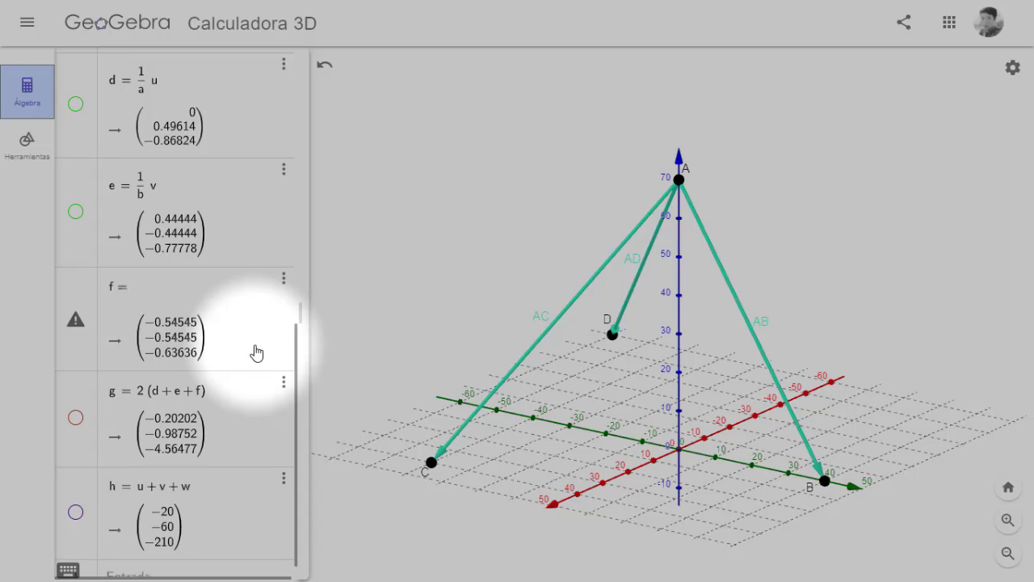
text(w/c)
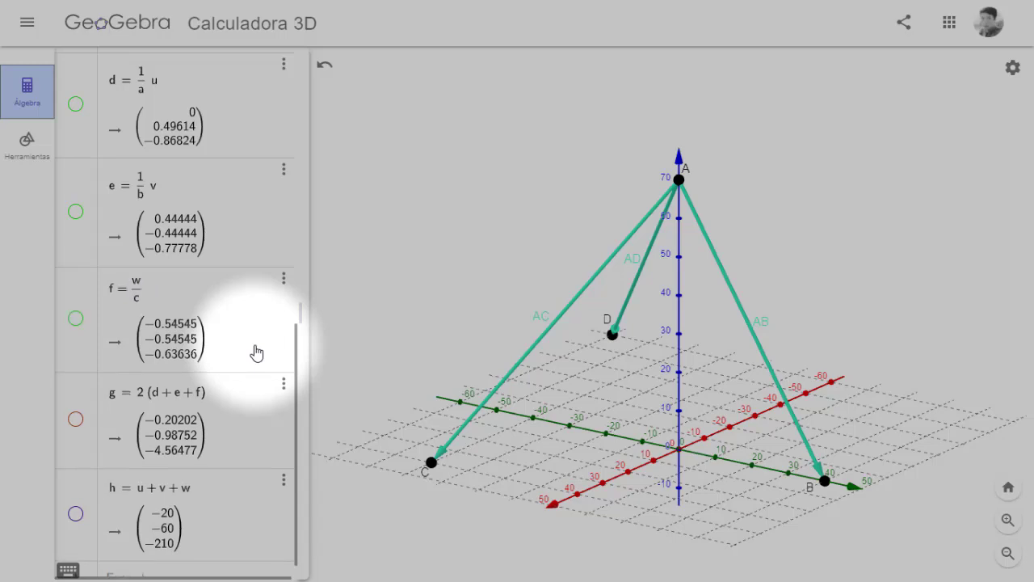
key(Return)
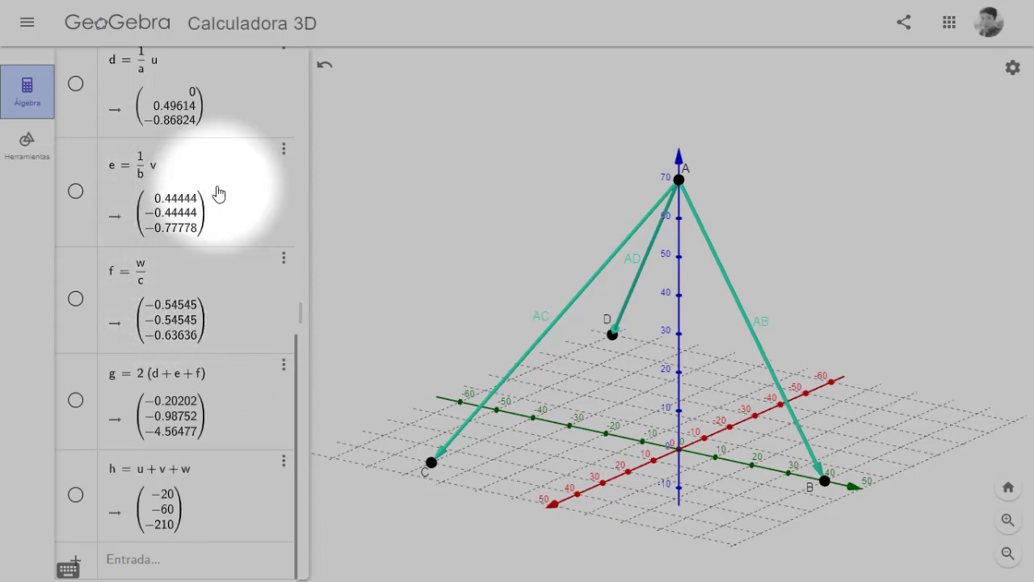
Step back and forth through the recent changes and undo the redefinition of the unit vector f
click(329, 70)
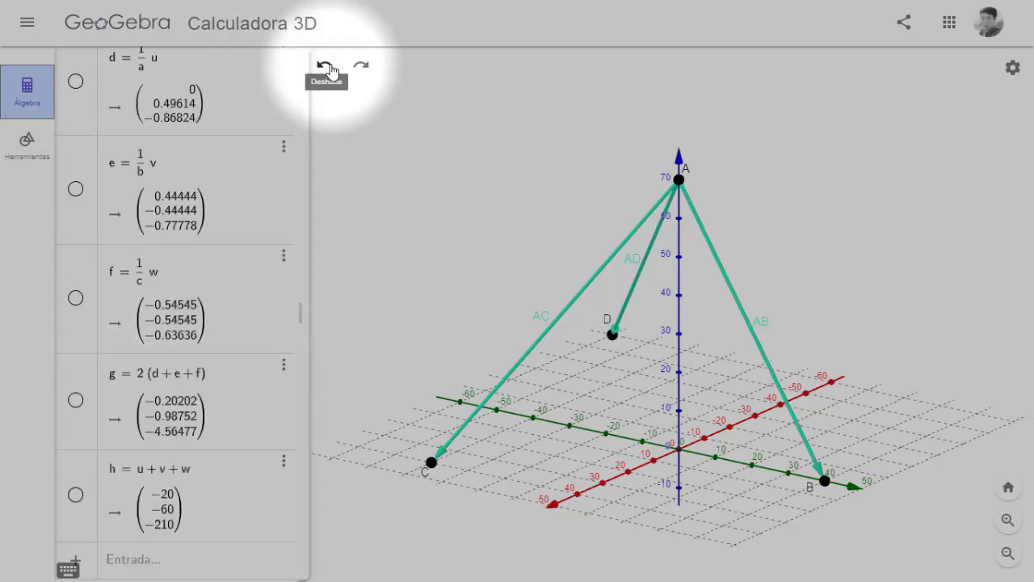
click(332, 71)
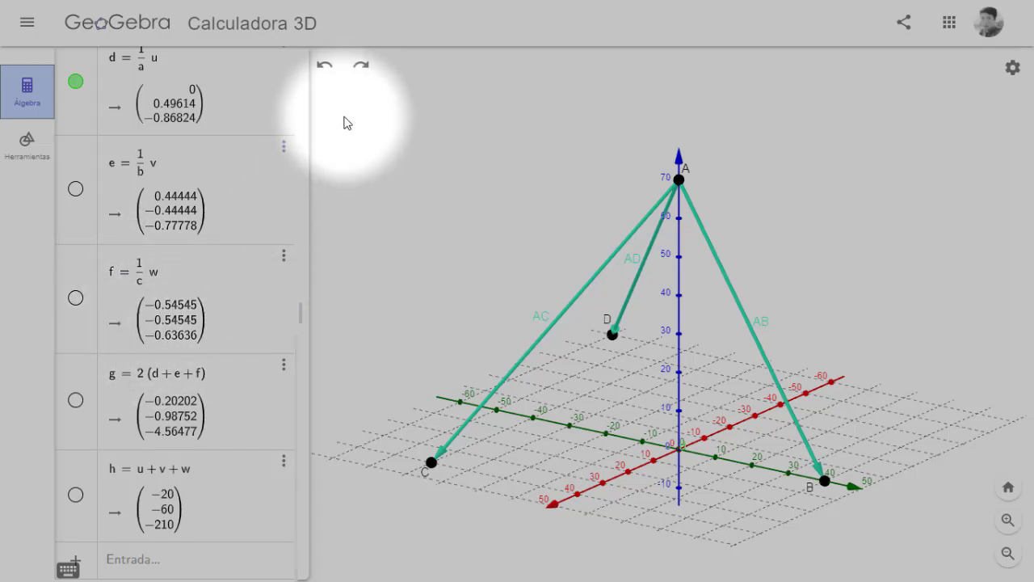
click(365, 71)
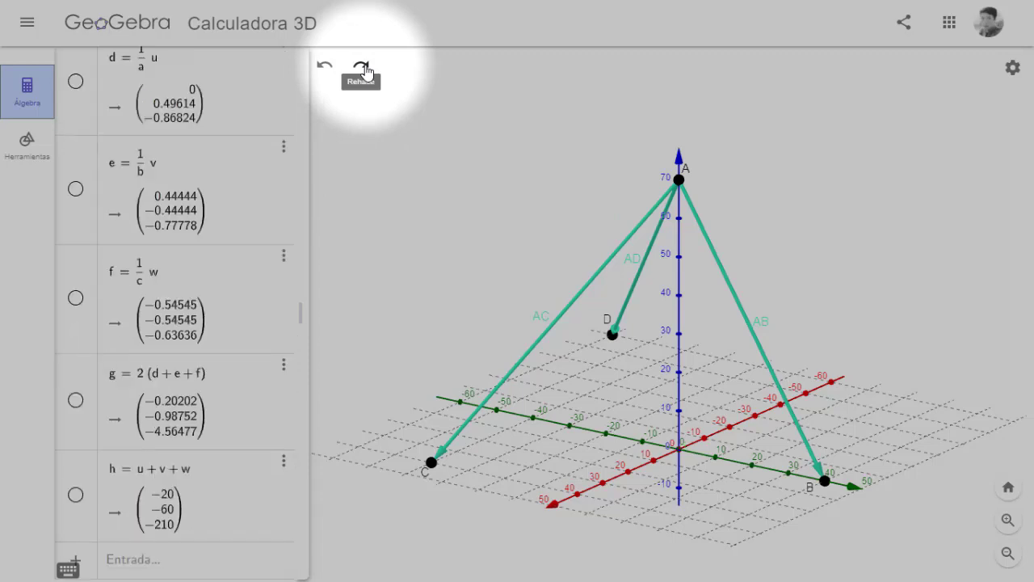
click(365, 72)
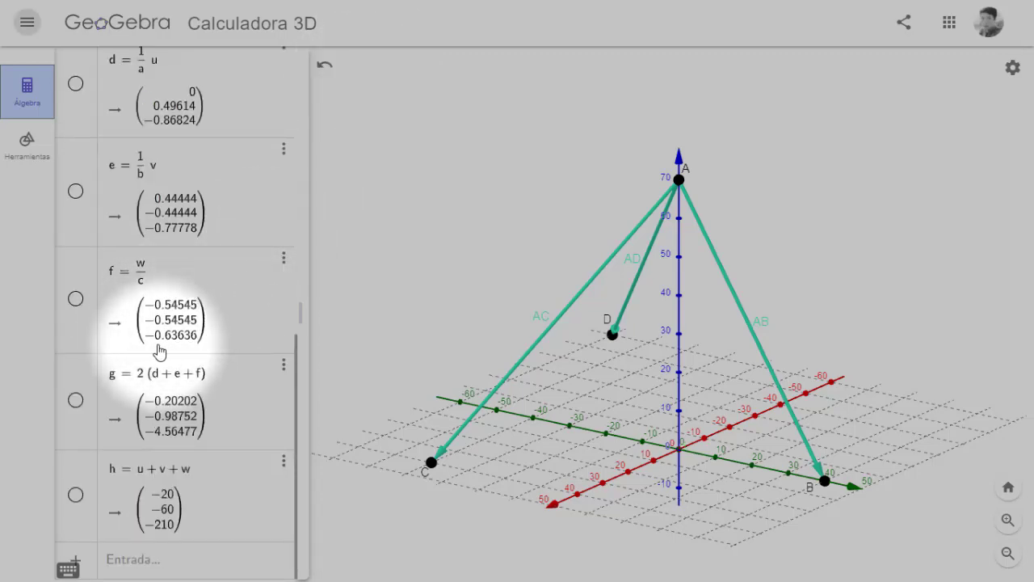
click(325, 70)
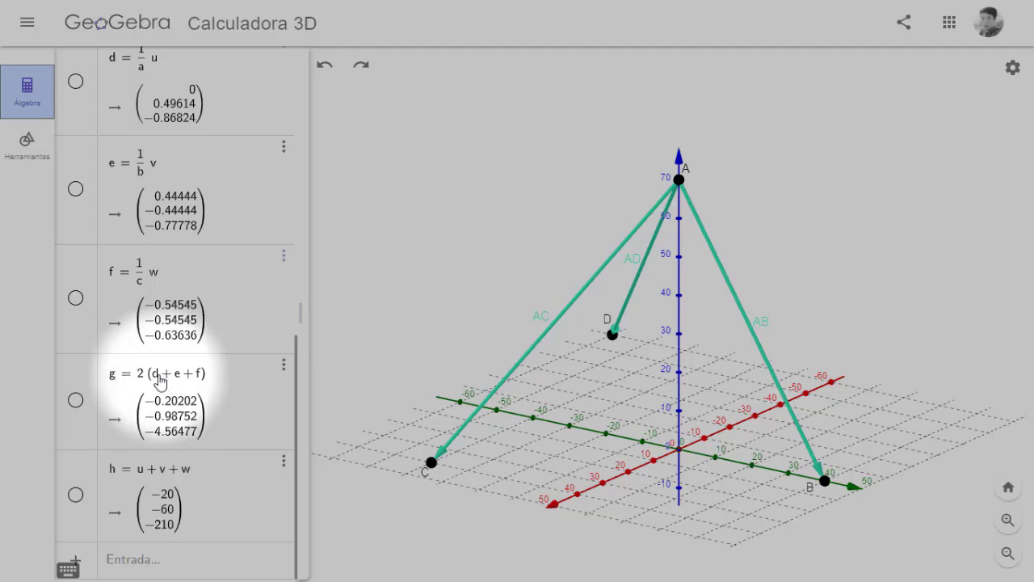
Compare the whiteboard's resultant formula R = 2(u_AB + u_AC + u_AD) with the definition of g in GeoGebra
key(alt+Tab)
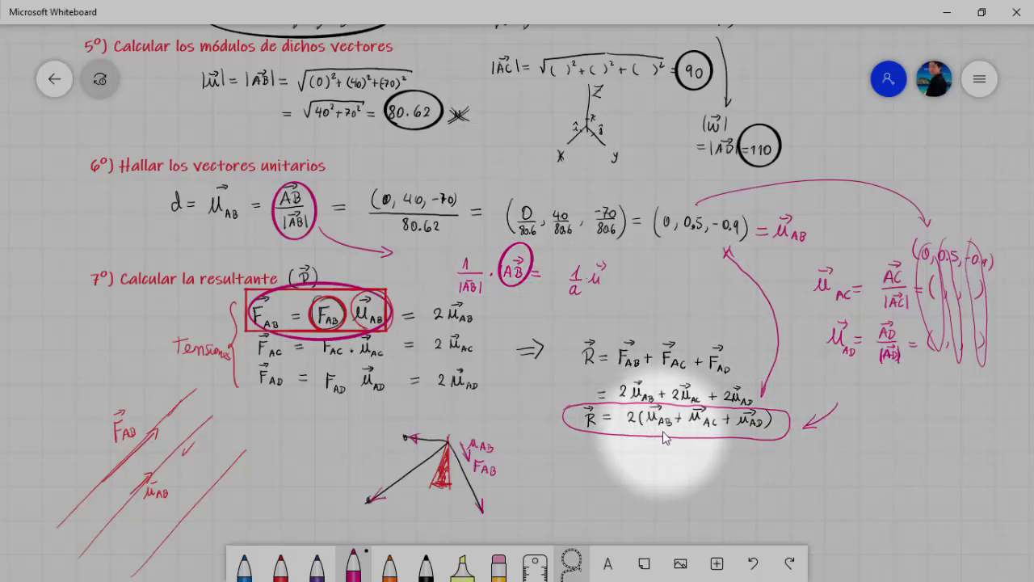
key(alt+Tab)
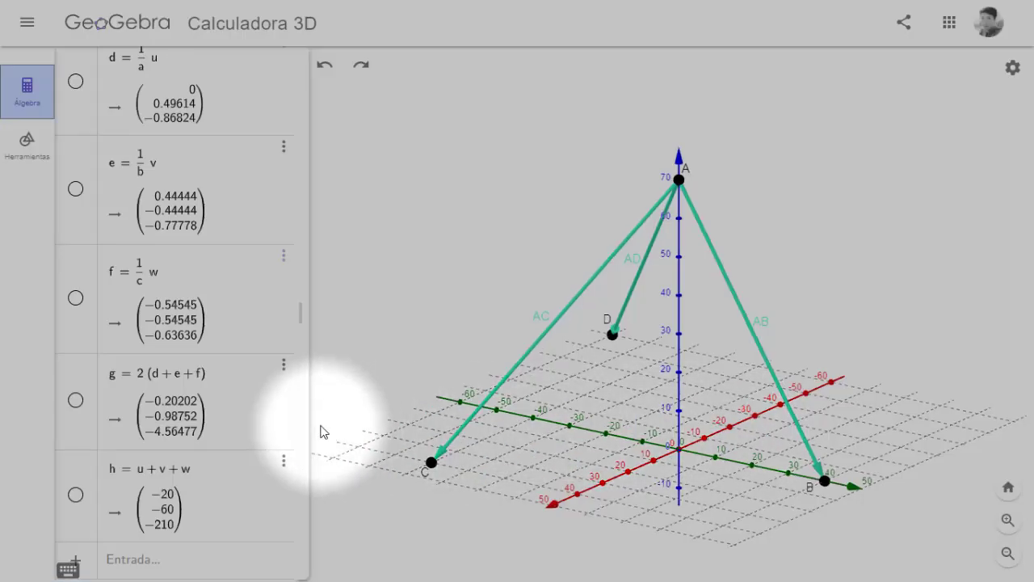
click(150, 377)
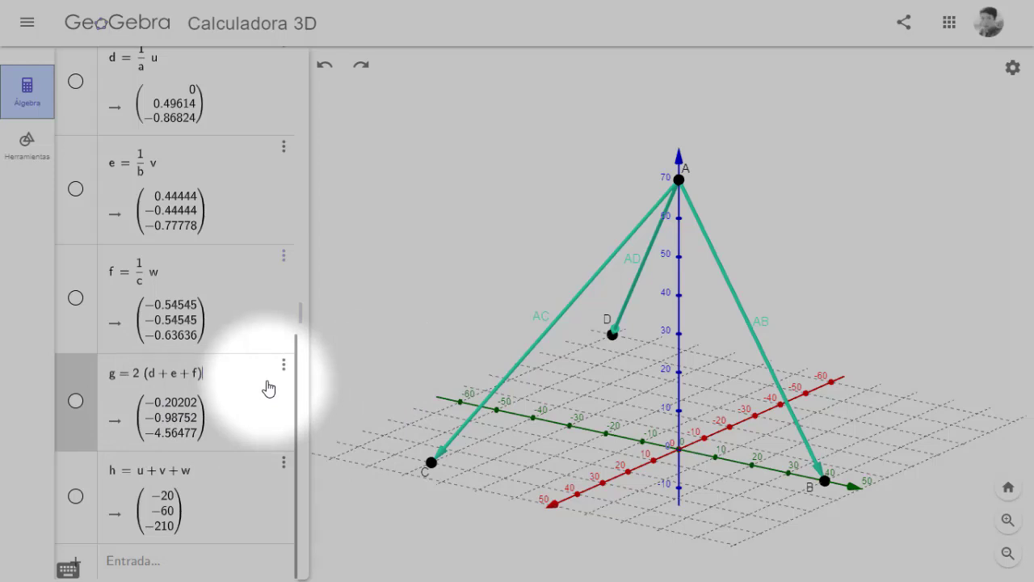
Bring up the HyperSnap problem statement, highlight the printed answer F = (-0,20202; -0,98752; -4,5648) KN in yellow, and minimise the window
key(super)
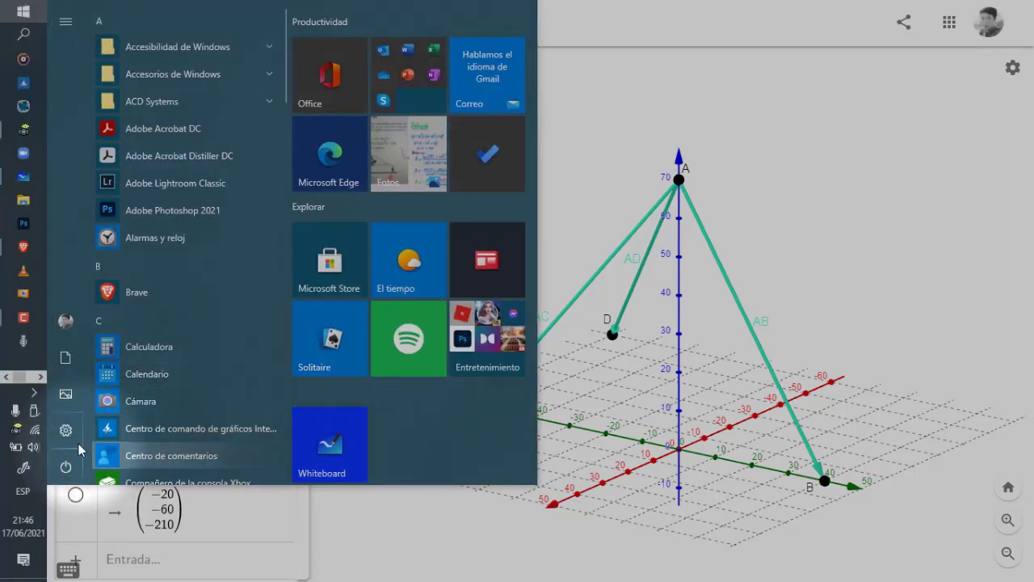
click(18, 435)
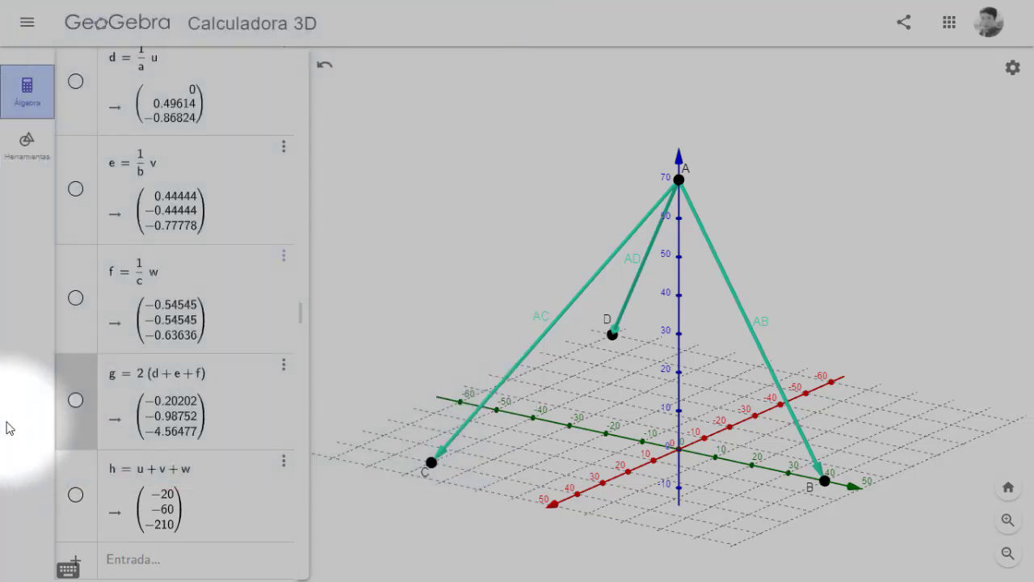
key(super)
key(super)
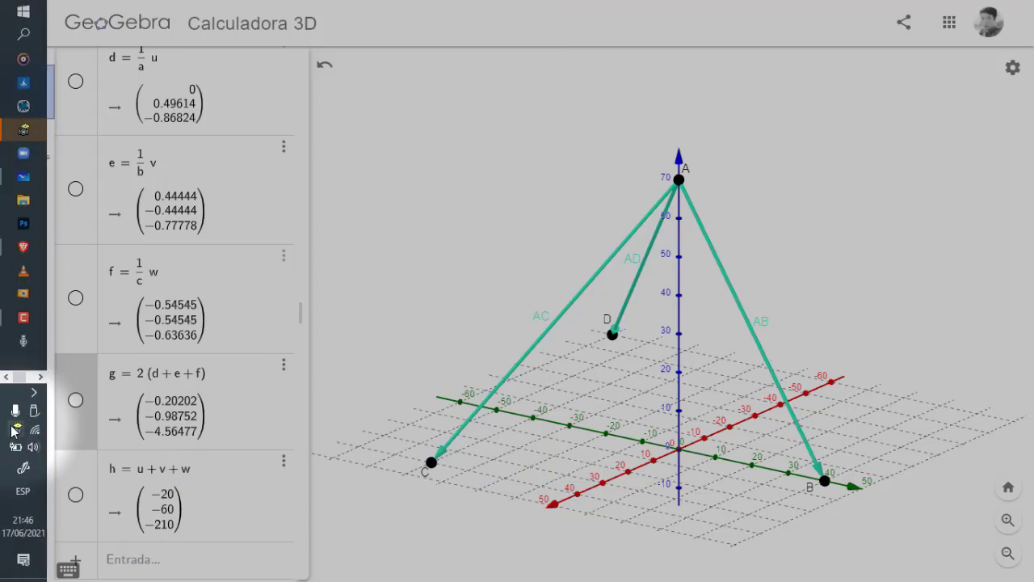
click(20, 429)
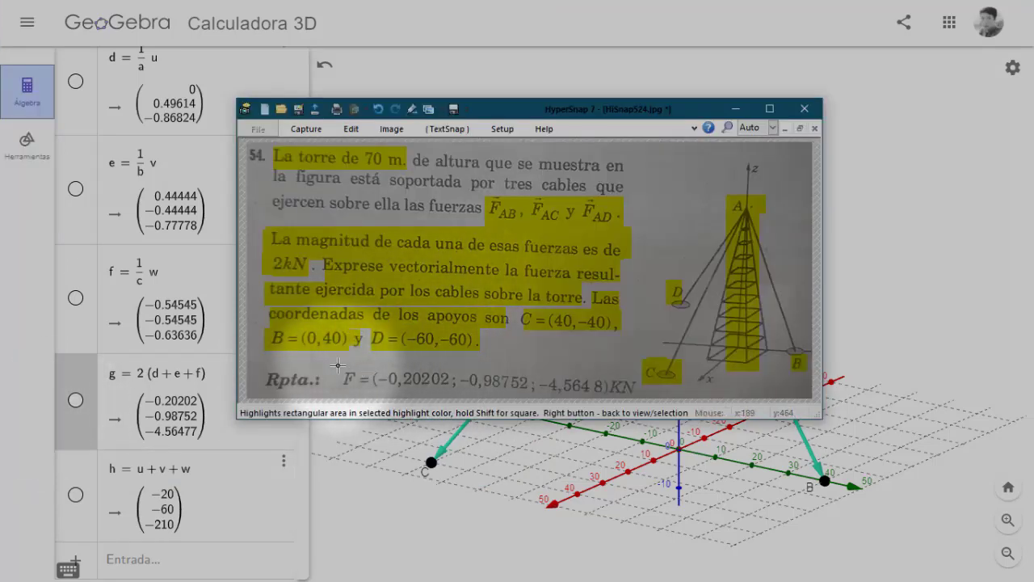
drag(338, 365, 639, 393)
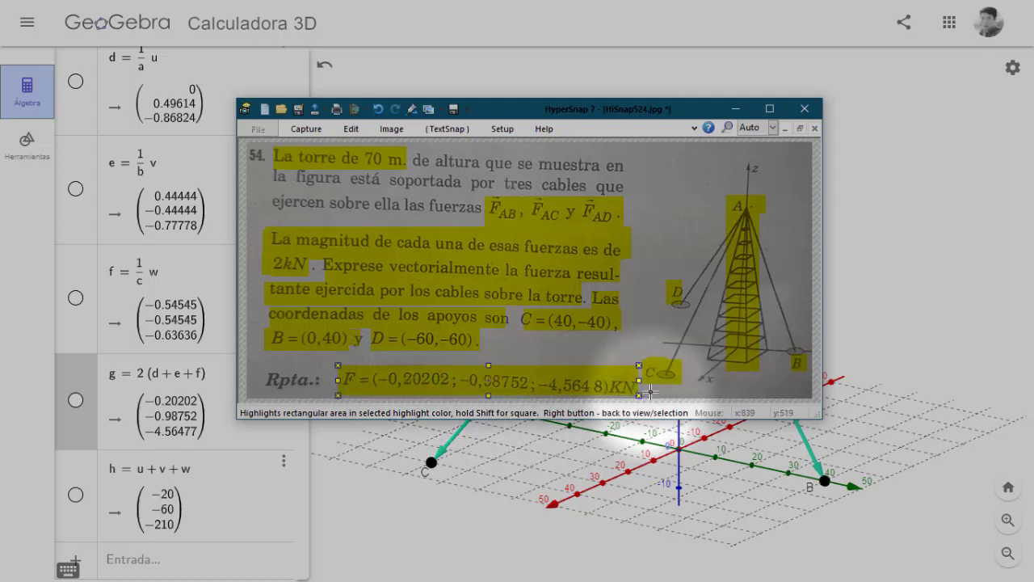
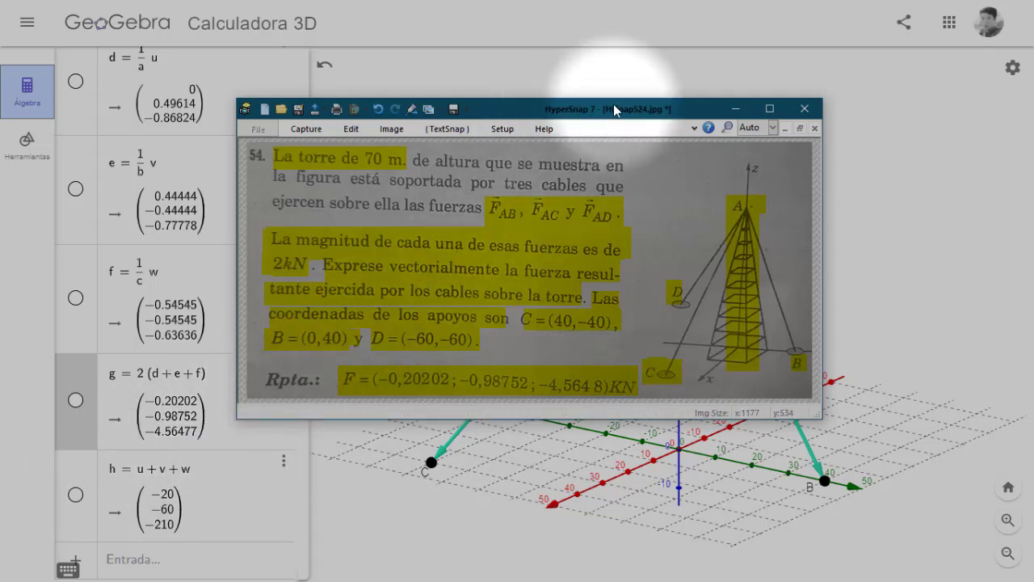
click(742, 111)
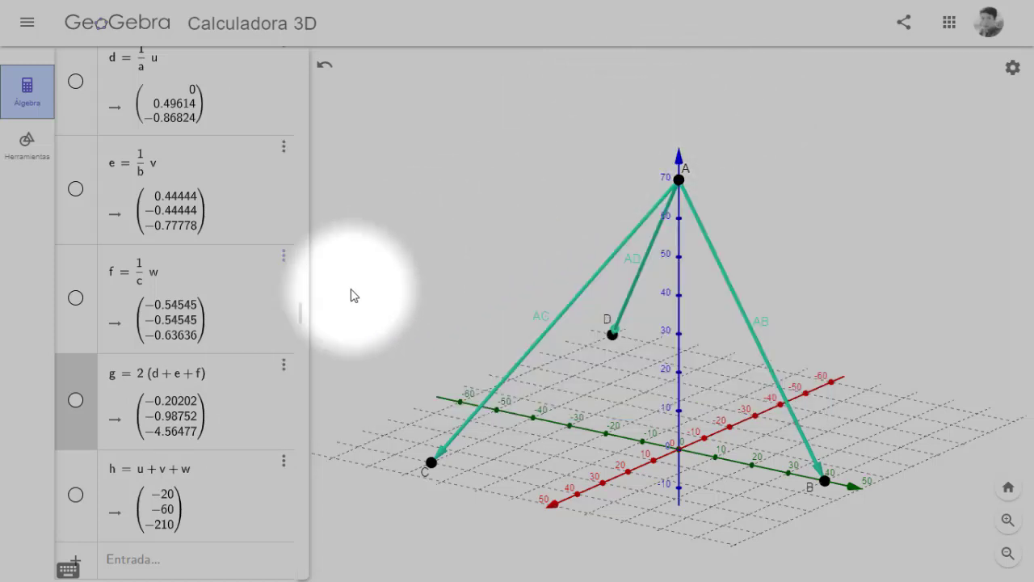
Delete the vectors u, v and w together with everything that depends on them, keeping only points A, B, C and D
scroll(249, 323, up, 10)
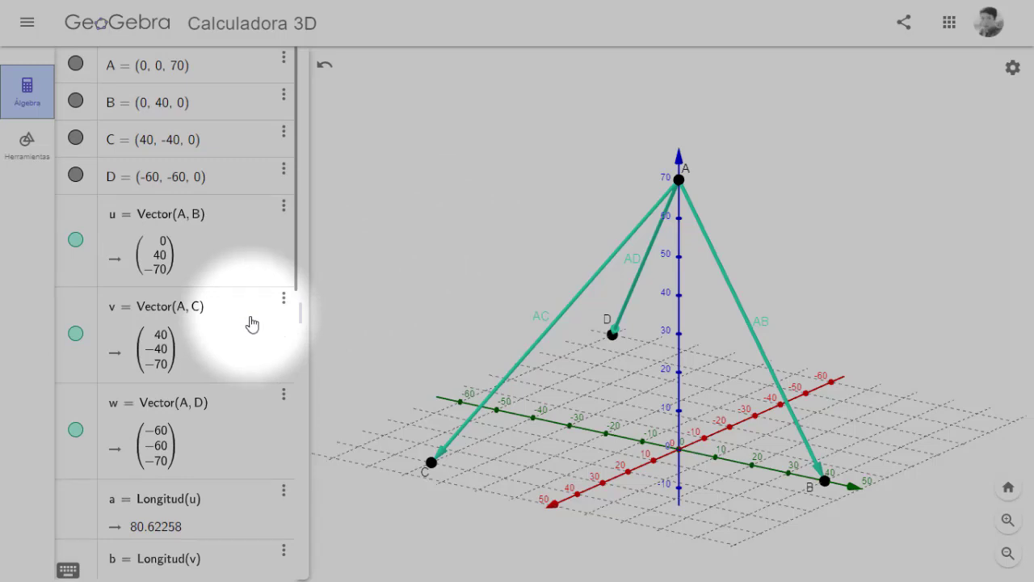
click(284, 212)
click(303, 261)
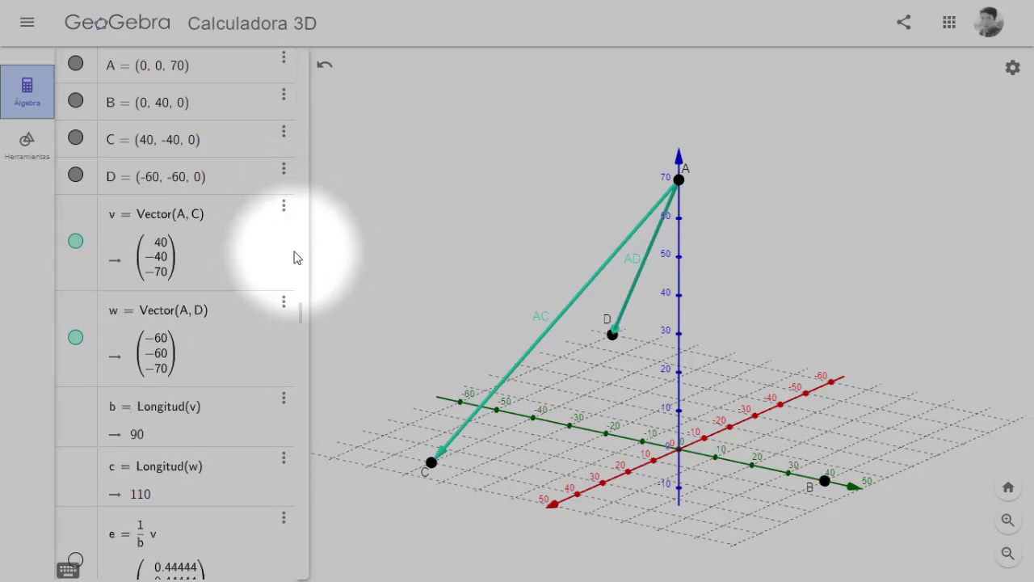
click(283, 206)
click(317, 265)
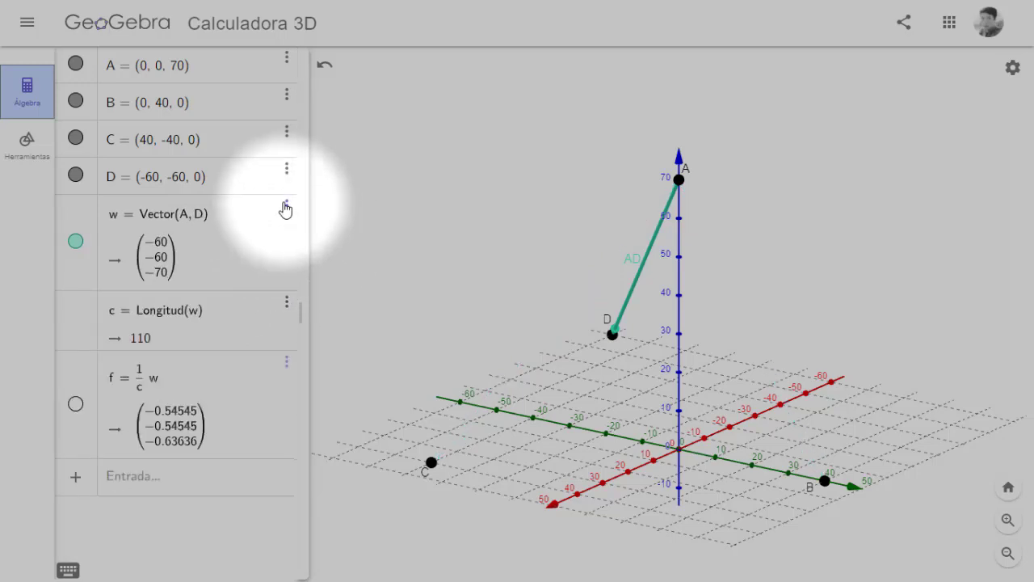
click(285, 207)
click(333, 255)
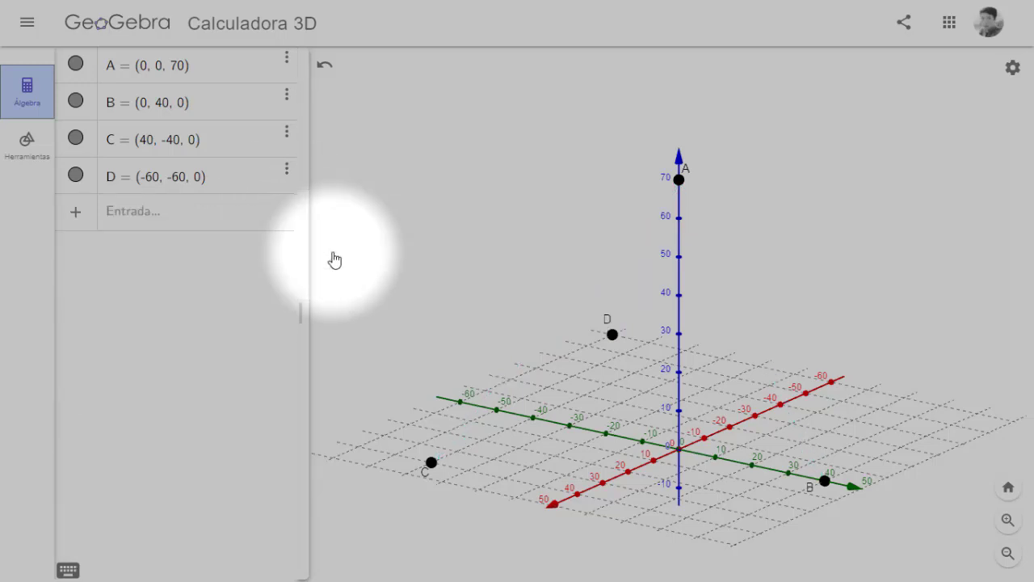
Add a point at (0, 0, 5) on the z-axis and delete it again
click(164, 80)
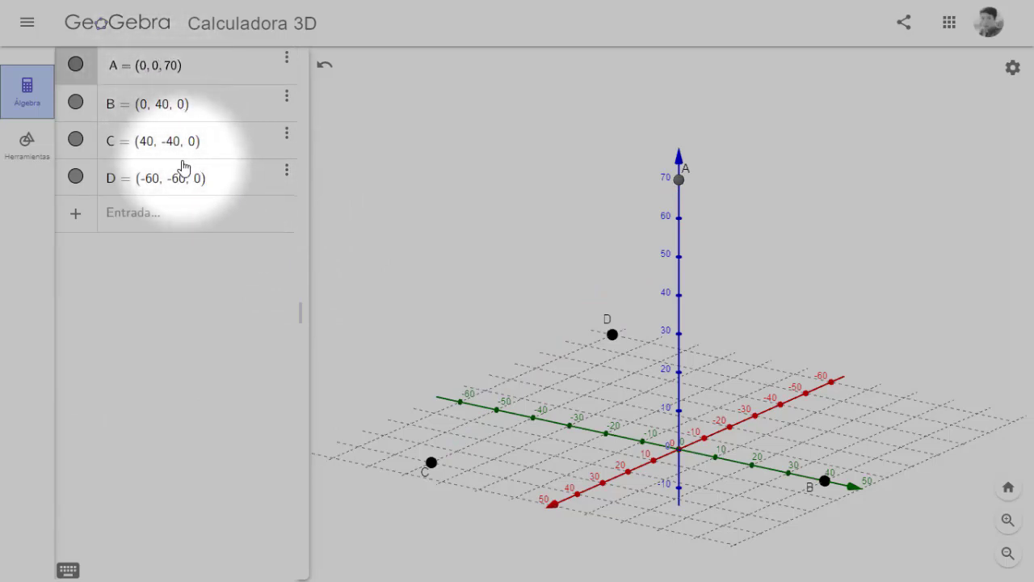
click(150, 215)
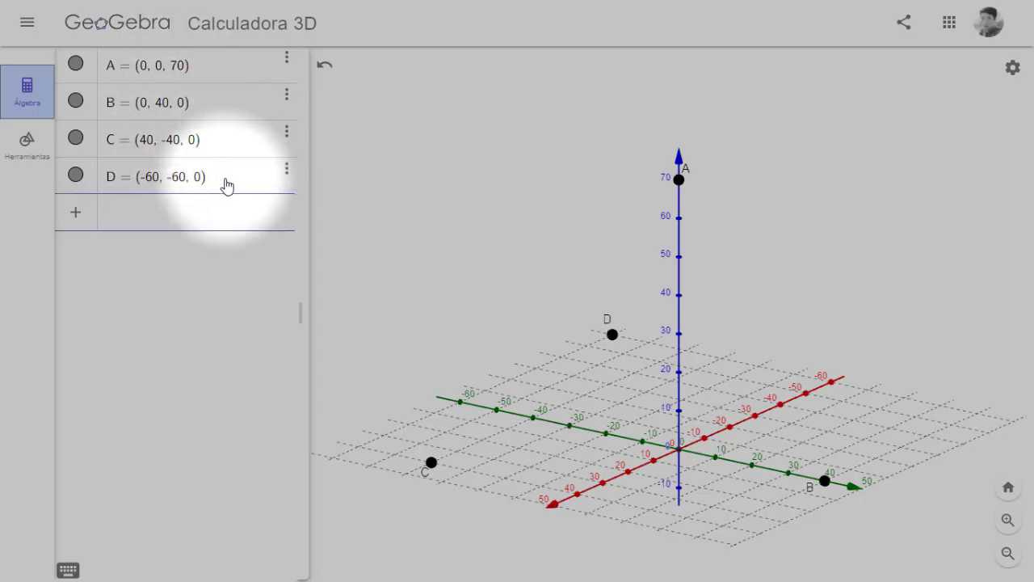
text((0,0)
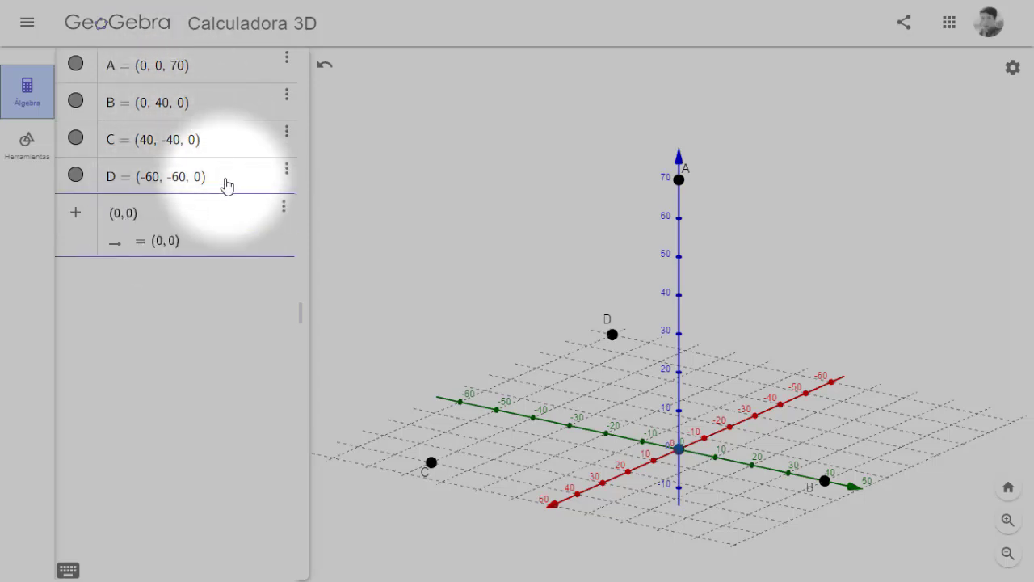
text(,5)
key(Return)
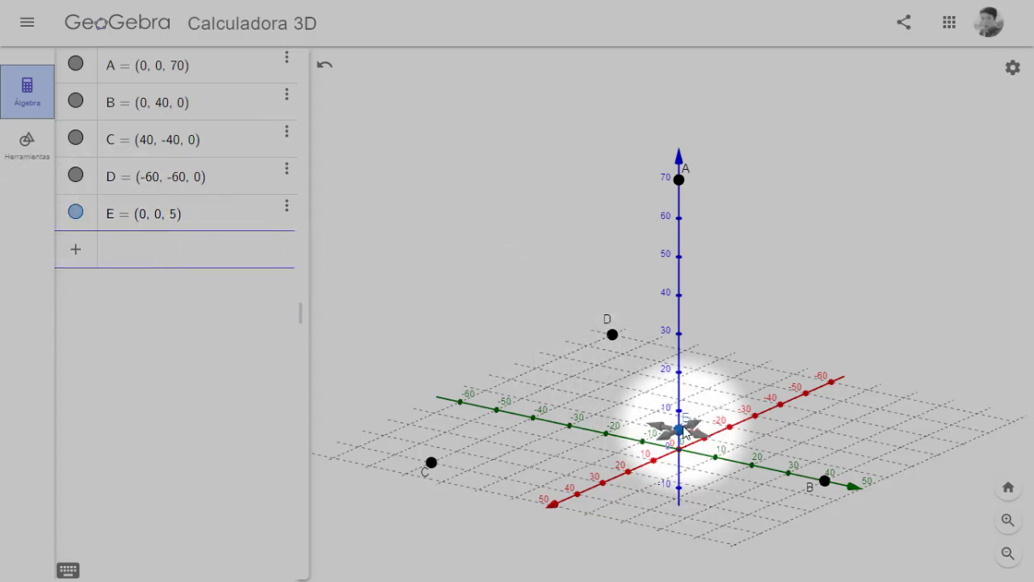
click(285, 207)
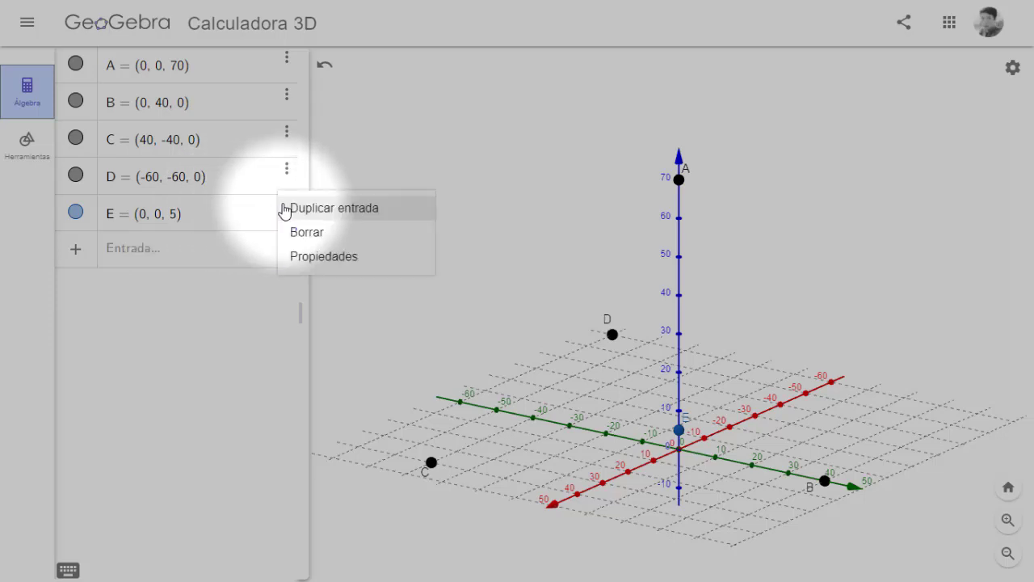
click(310, 234)
Enter B - A as a new expression below the four points
click(184, 214)
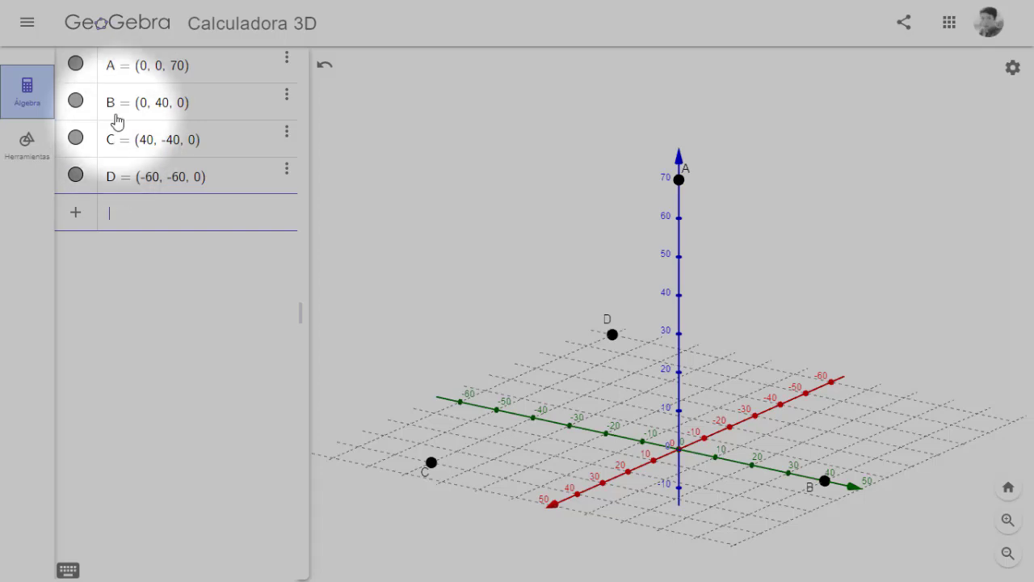
click(121, 211)
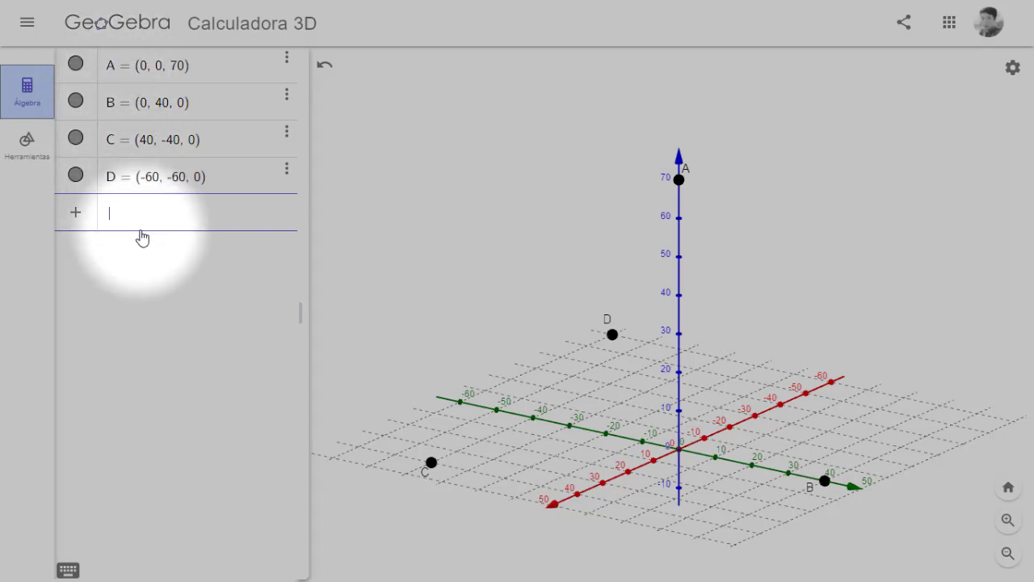
text(B )
text(- A)
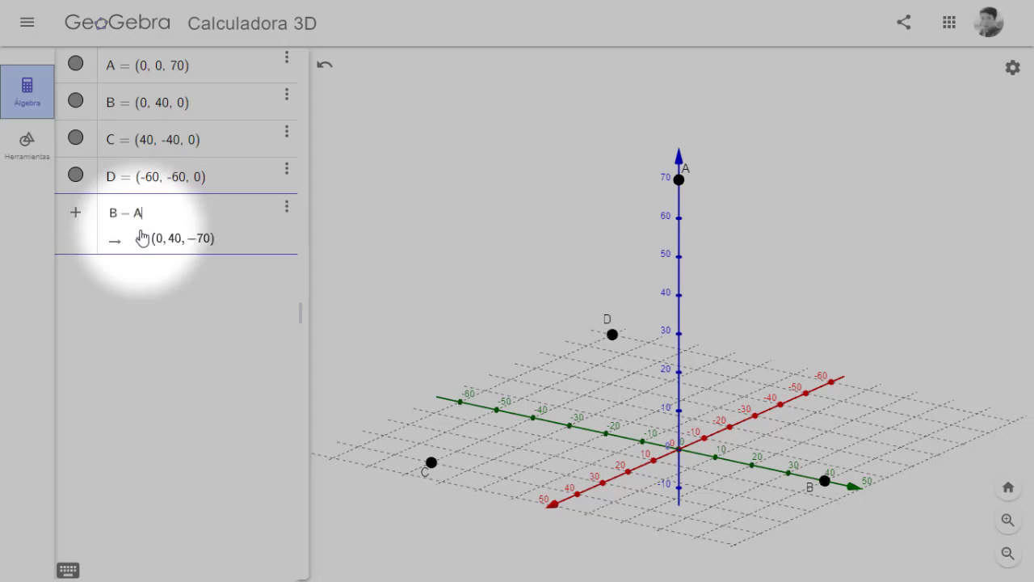
key(Return)
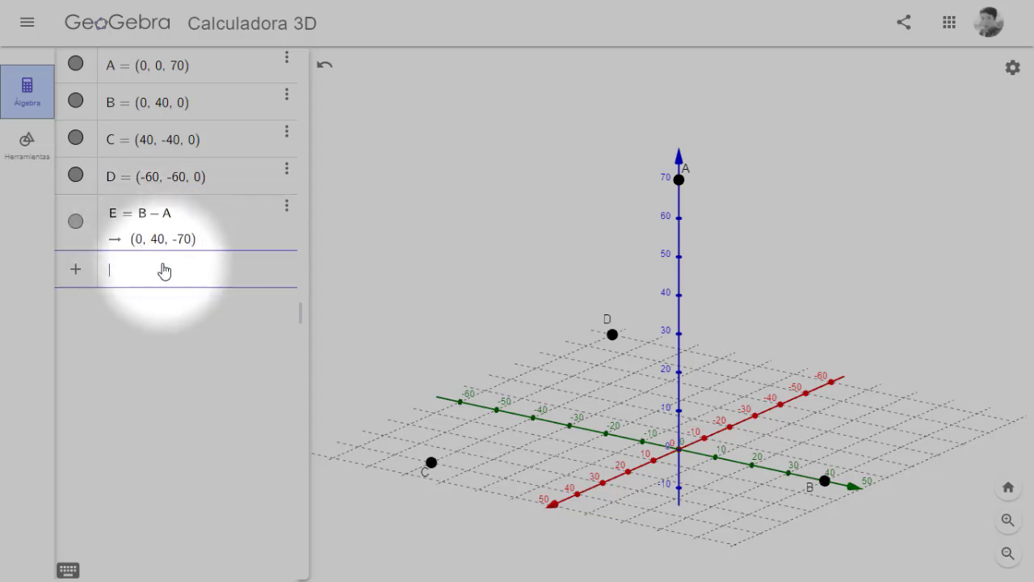
Replace the B - A expression with a vector from point A to point B, using the two-point Vector command
click(286, 206)
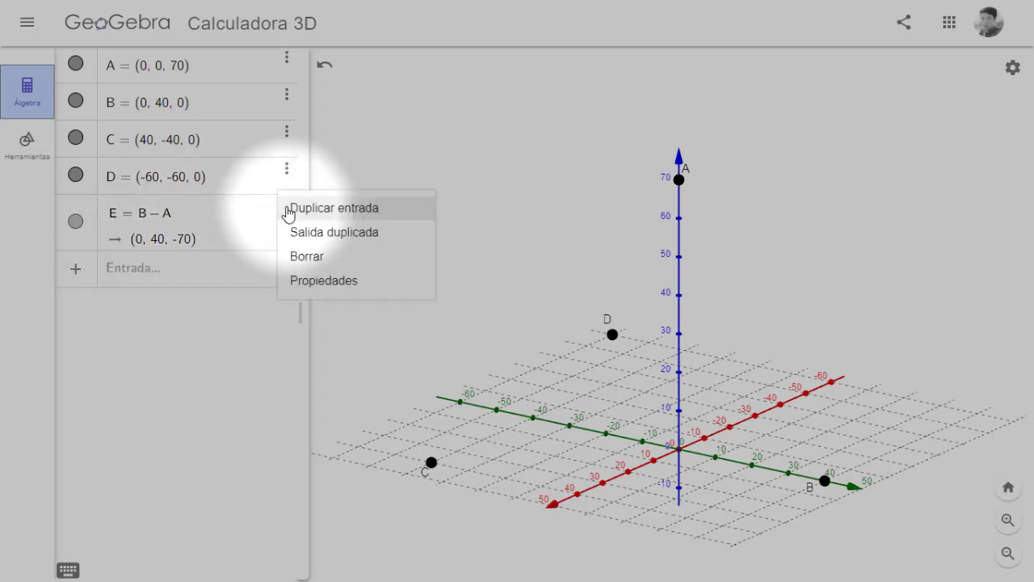
click(327, 257)
click(204, 226)
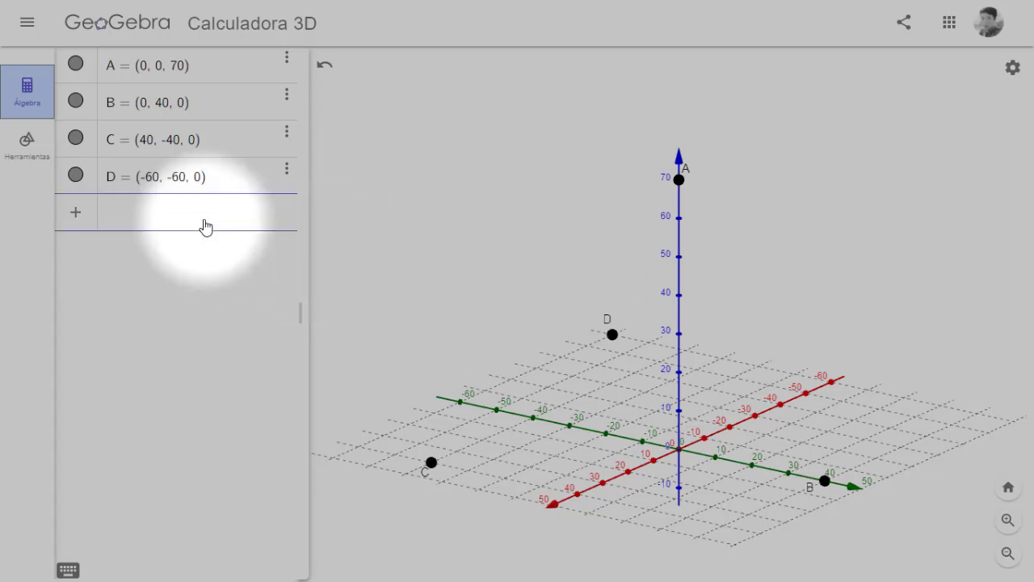
text(vecti)
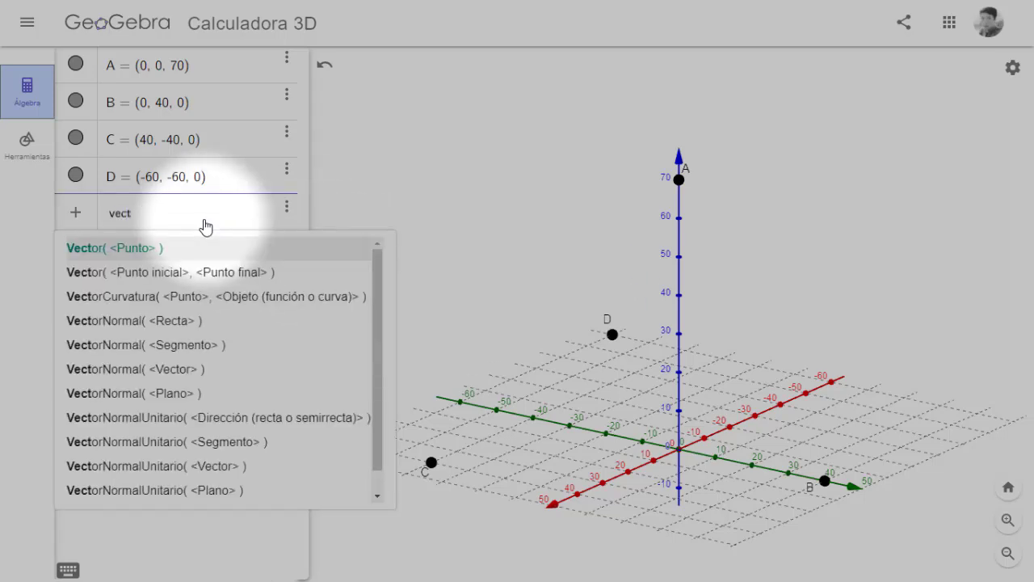
key(BackSpace)
text(or)
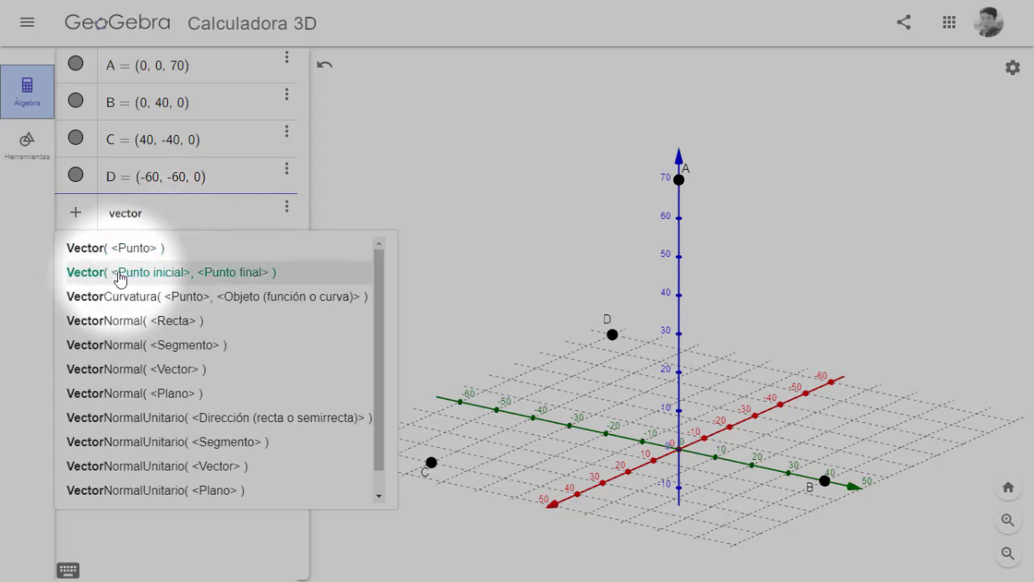
click(242, 273)
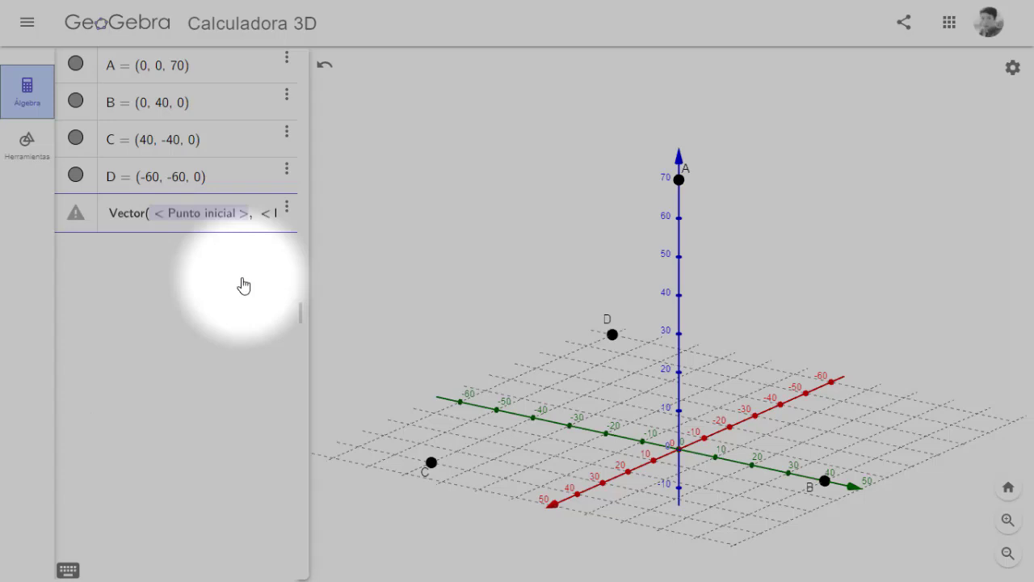
text(A,)
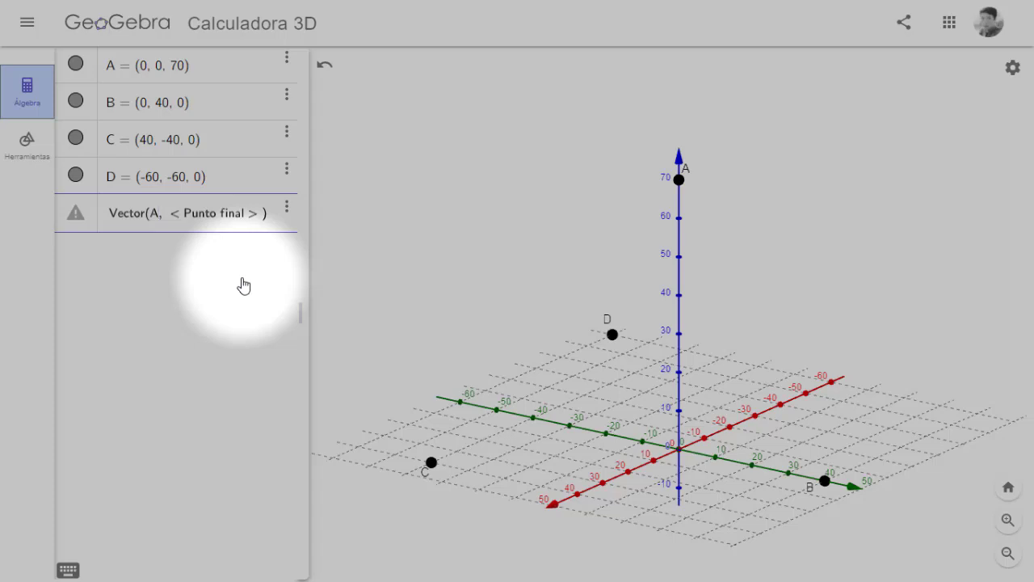
key(Tab)
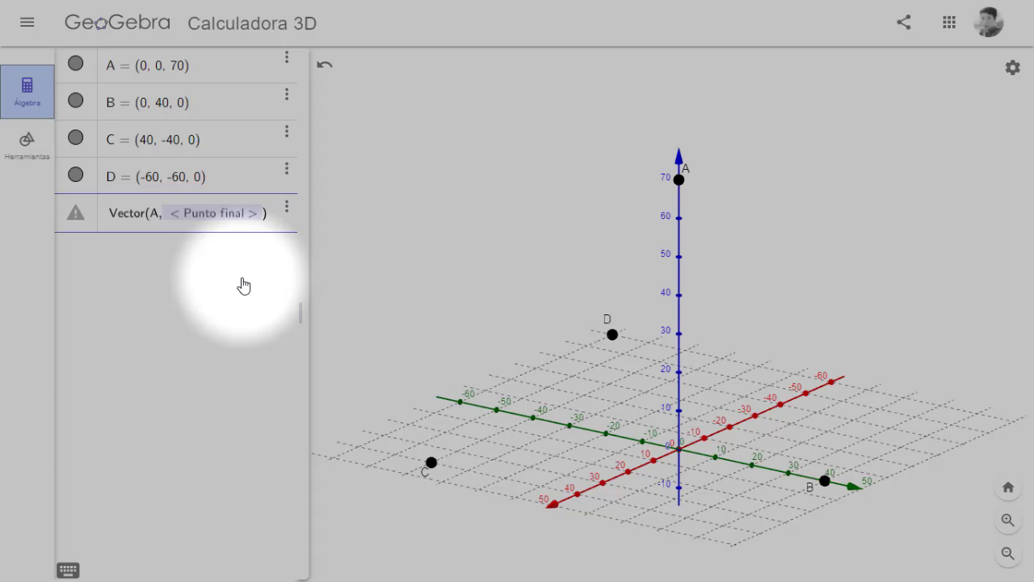
text(B)
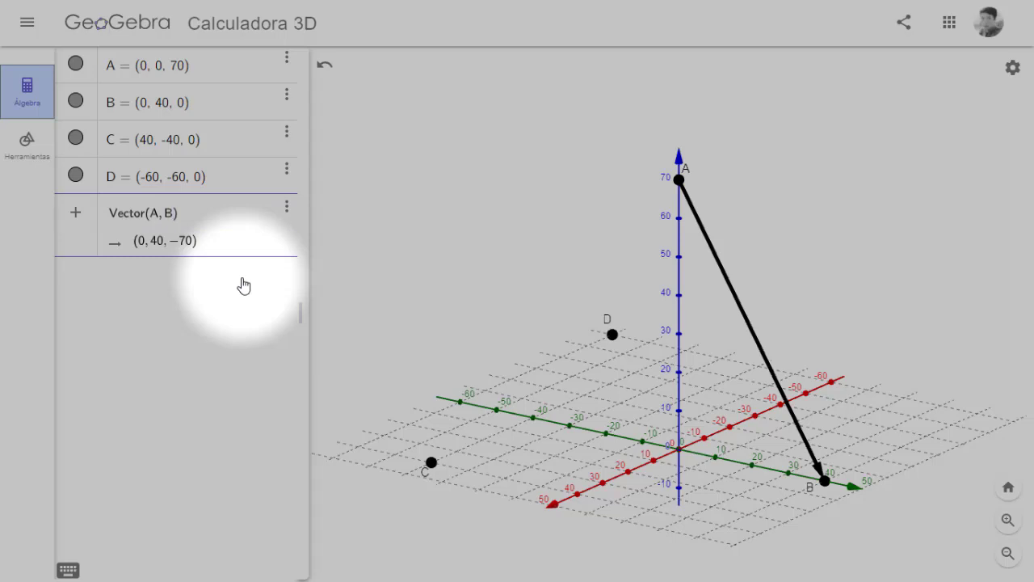
key(Return)
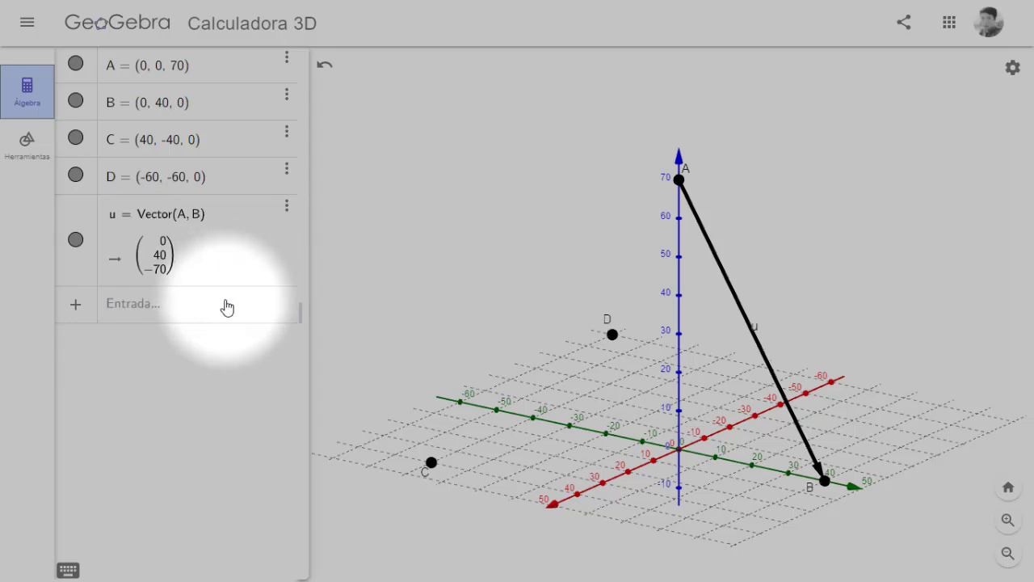
click(757, 321)
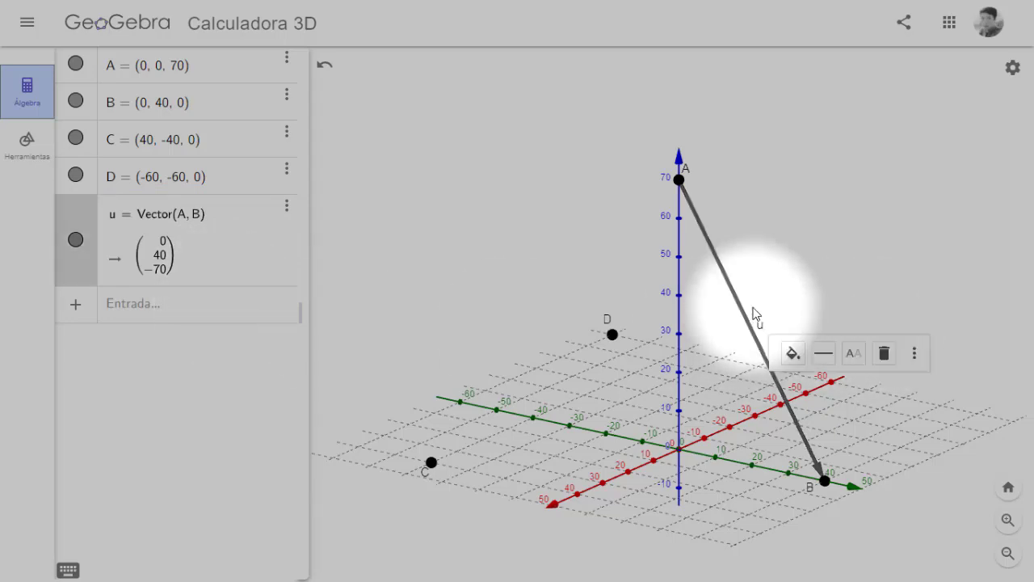
Create the vector from point A to point C with the Vector command
click(182, 320)
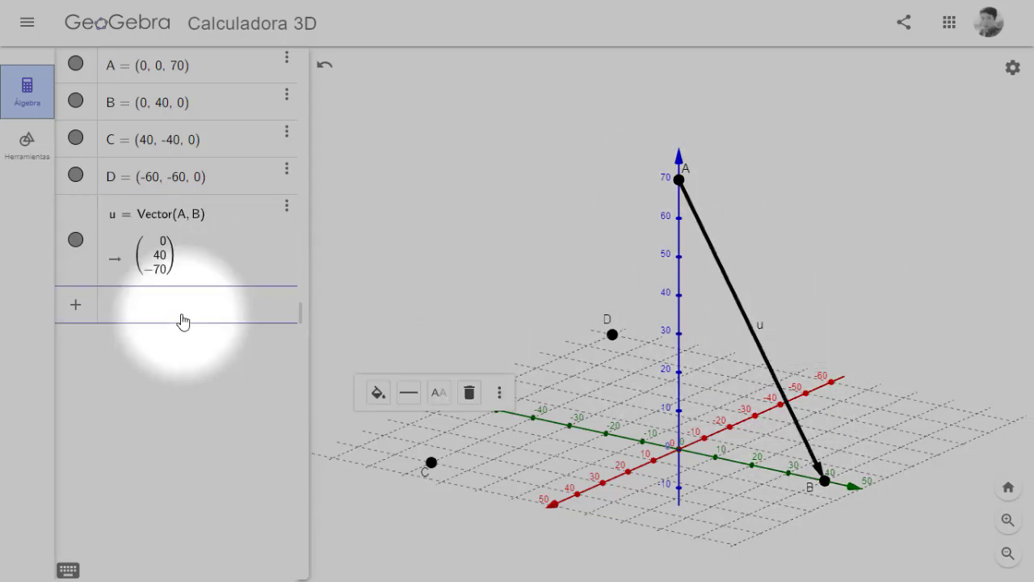
text(vec)
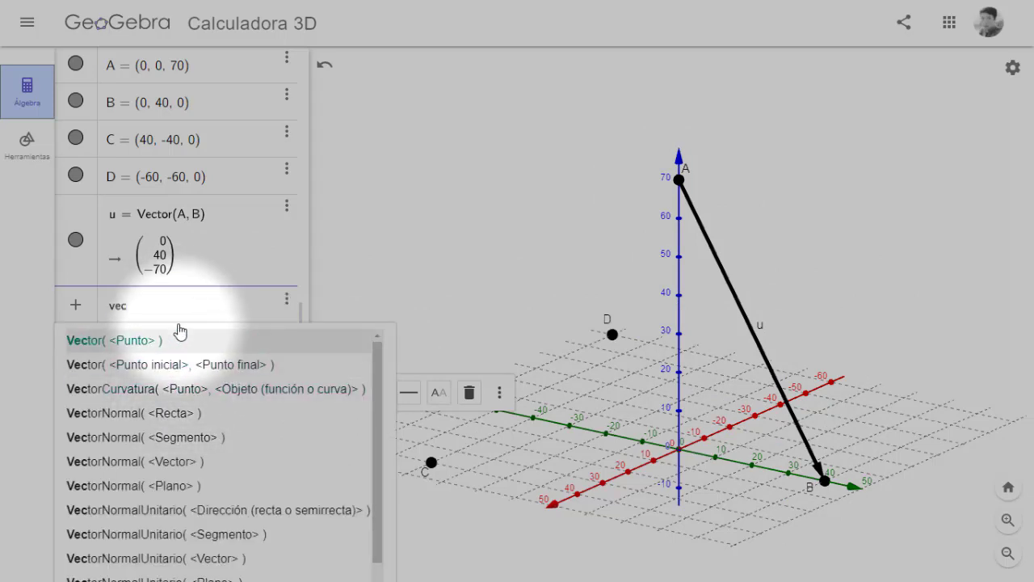
click(279, 366)
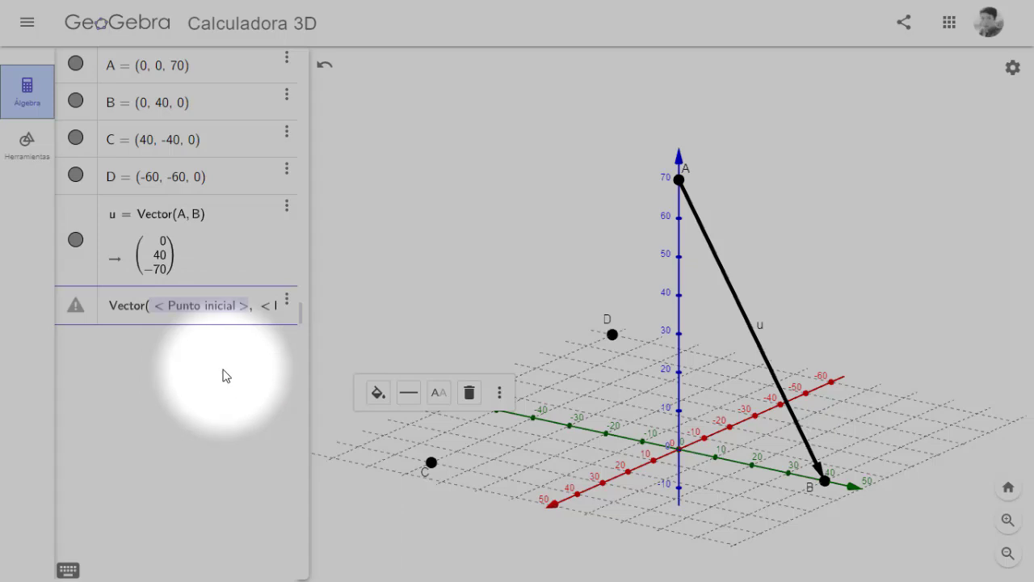
text(A)
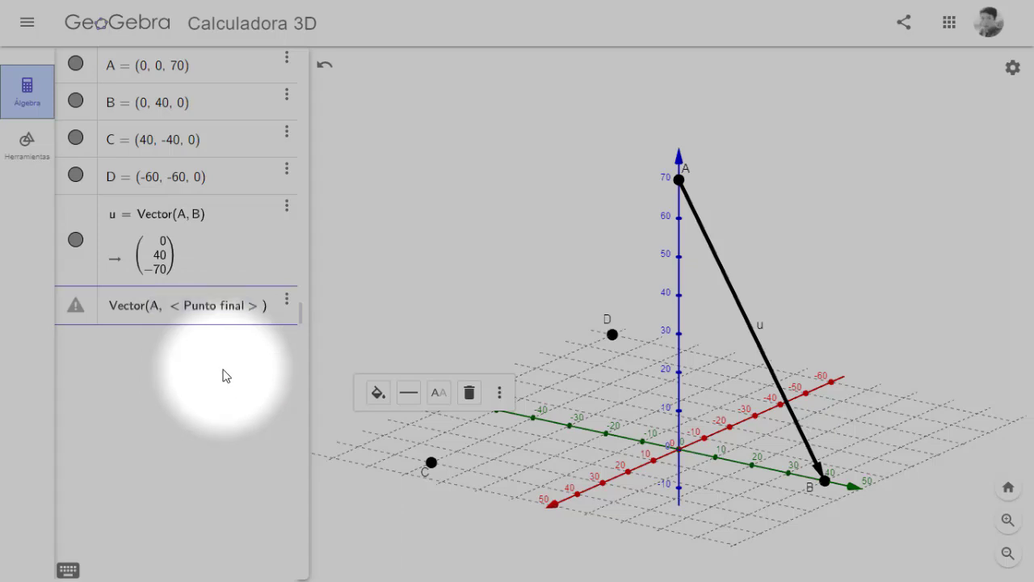
key(Tab)
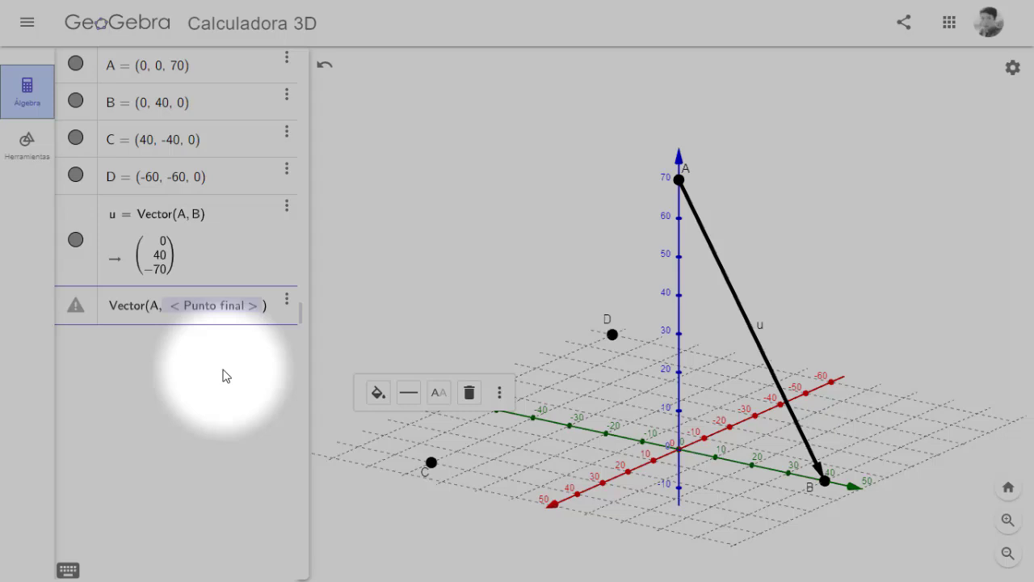
text(C)
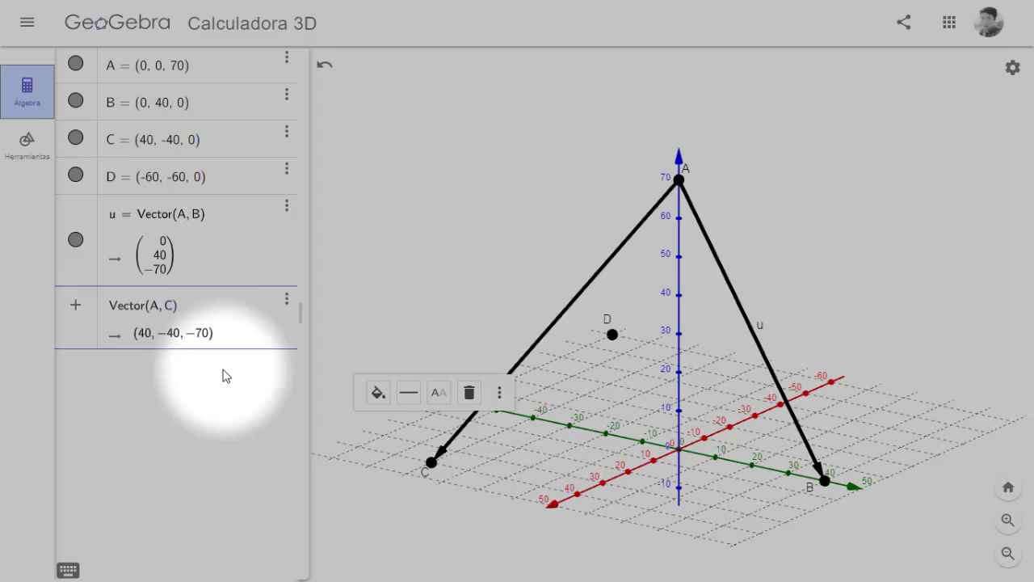
key(Return)
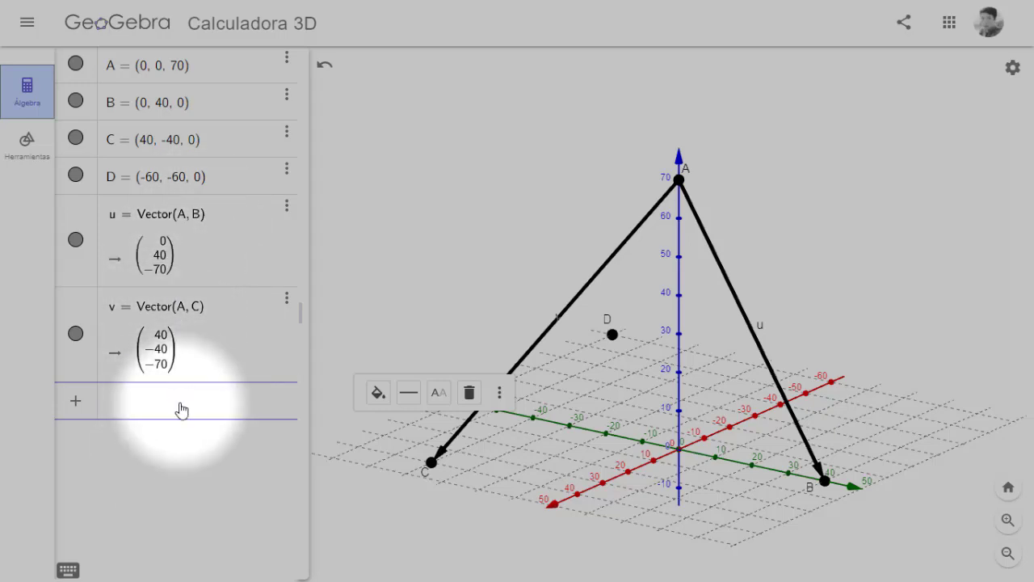
Switch to Microsoft Whiteboard to review the handwritten vector coordinates, moduli and unit vectors, and return to GeoGebra
key(alt+Tab)
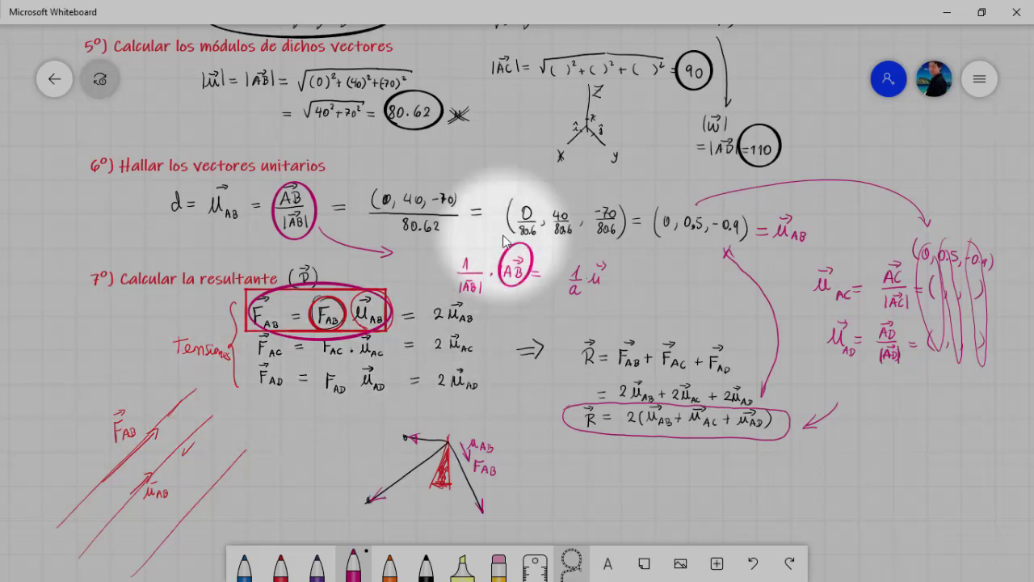
drag(515, 157, 540, 576)
drag(657, 254, 756, 157)
scroll(845, 416, down, 4)
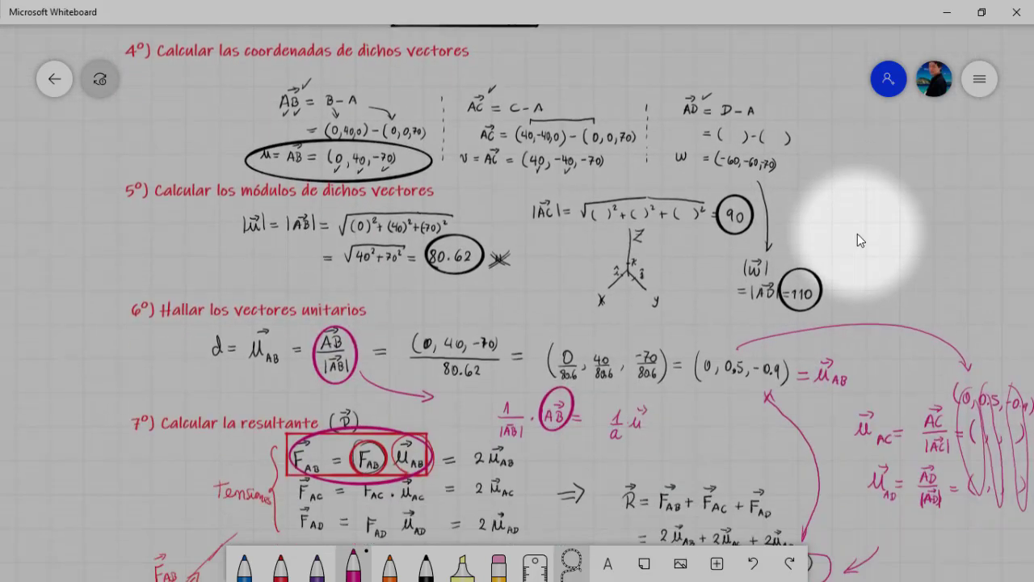
scroll(738, 459, down, 4)
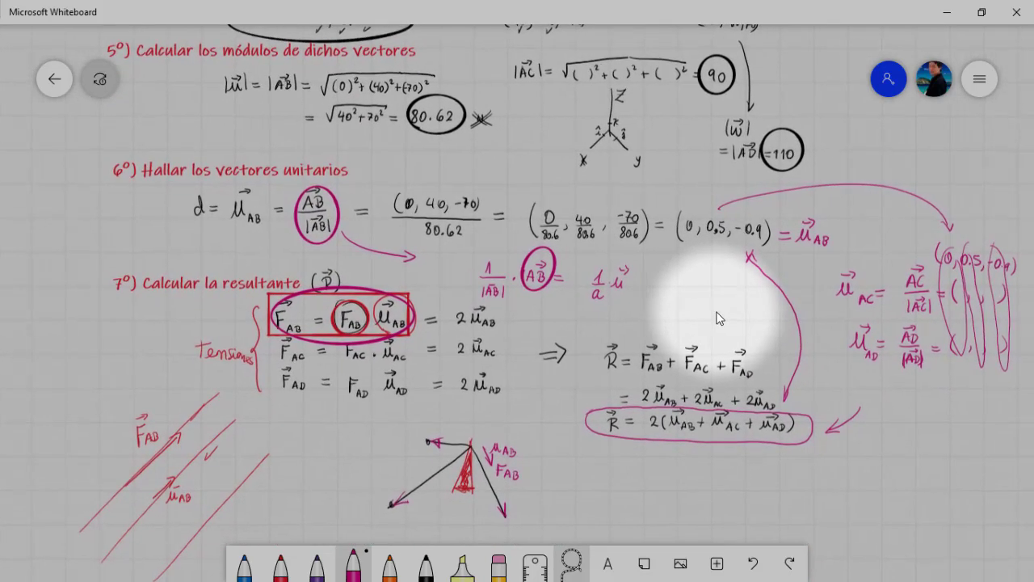
key(alt+Tab)
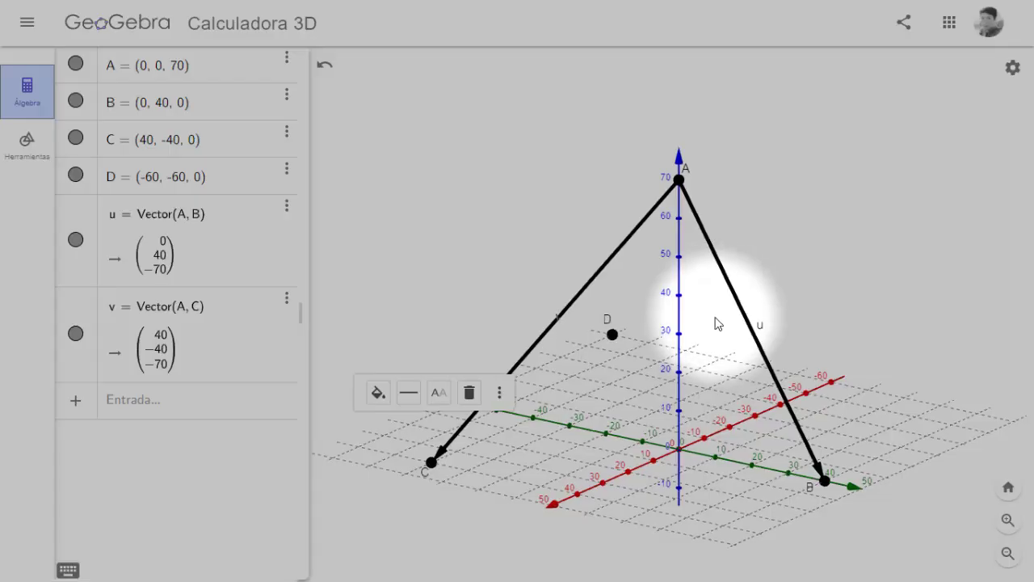
Create the vector from point A to point D with the Vector command
click(184, 414)
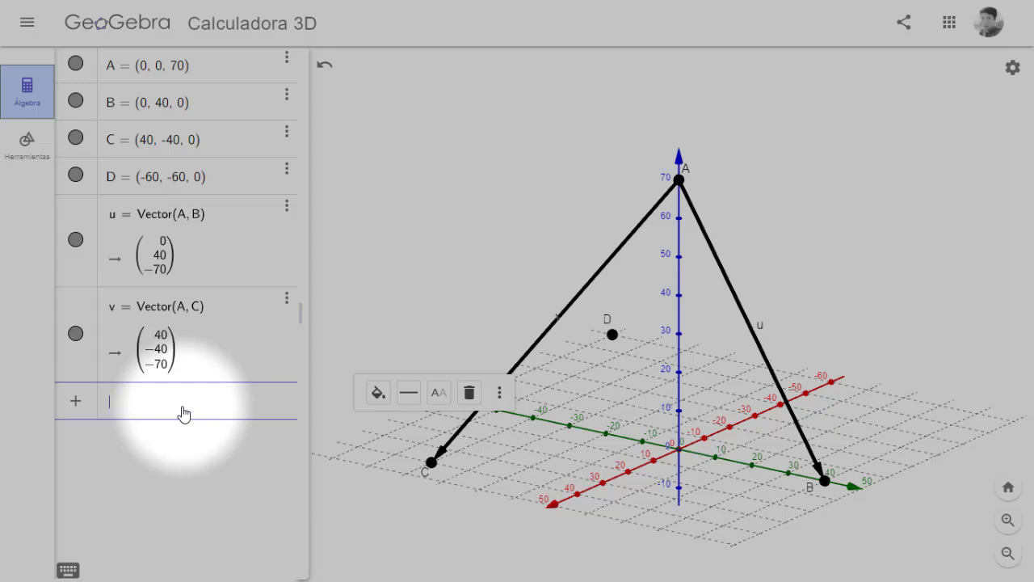
text(vec)
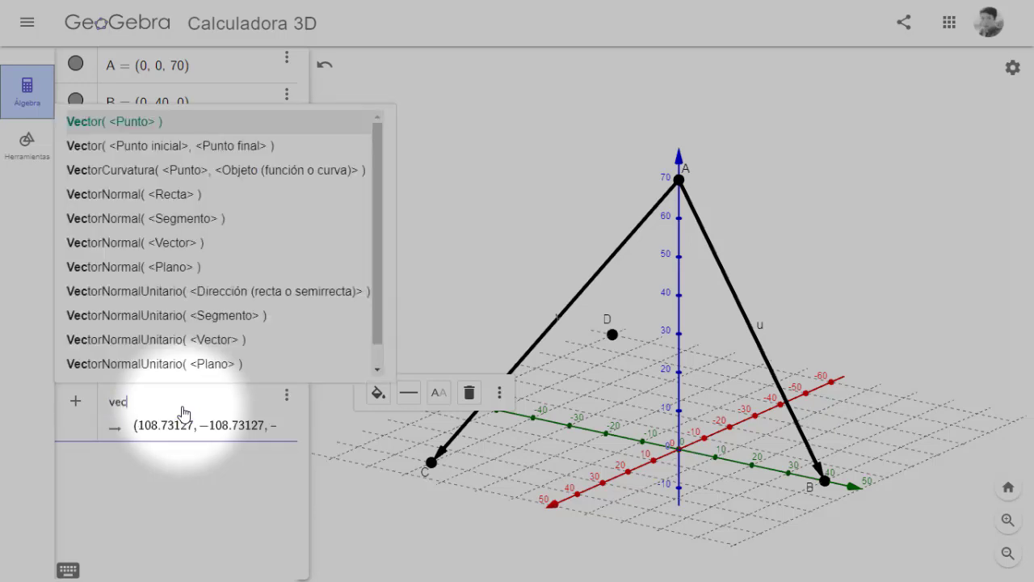
click(172, 147)
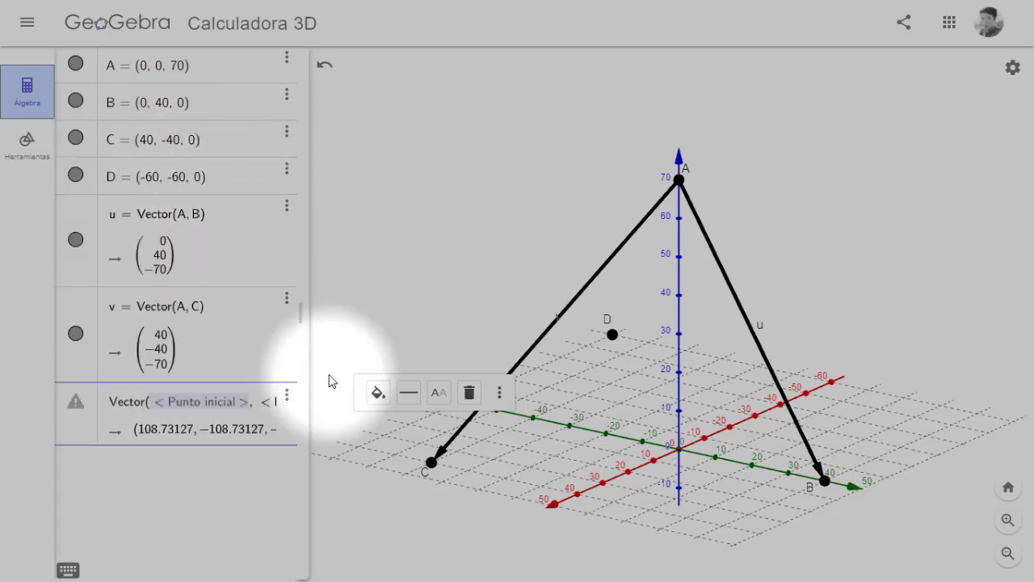
text(A,)
key(Tab)
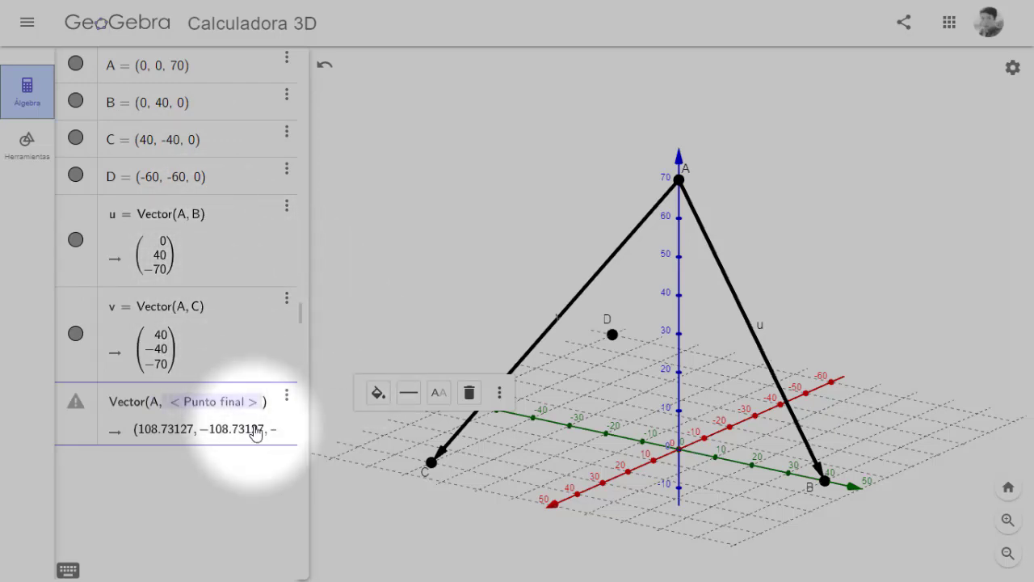
text(D)
key(Return)
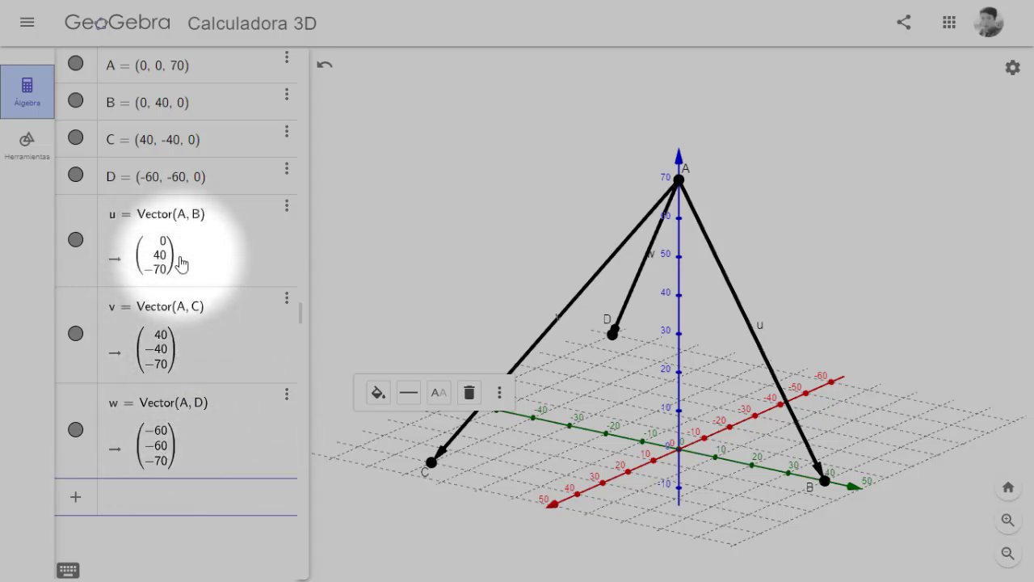
Calculate the modulus of vector u with the Longitud command
click(162, 508)
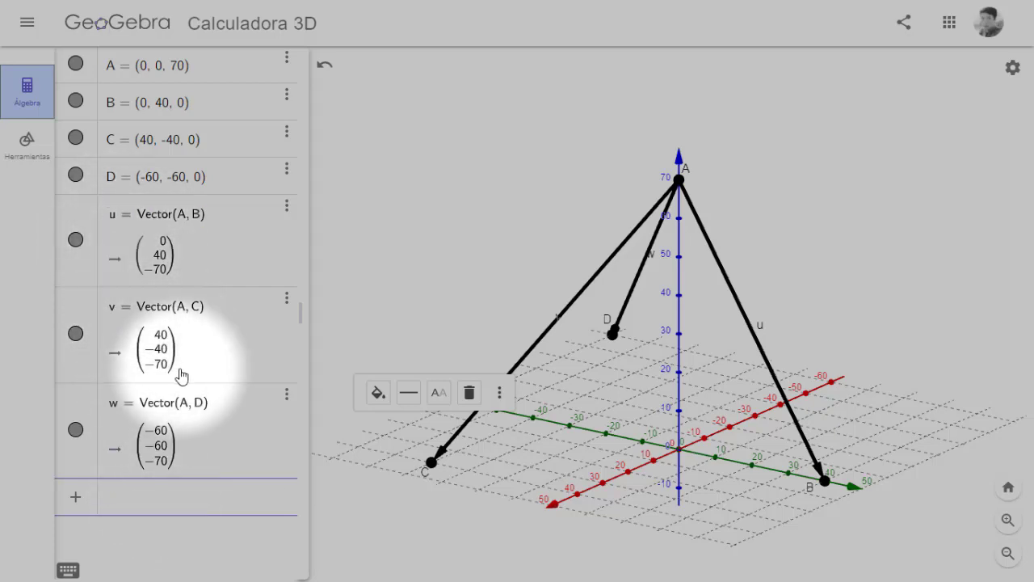
text(lon)
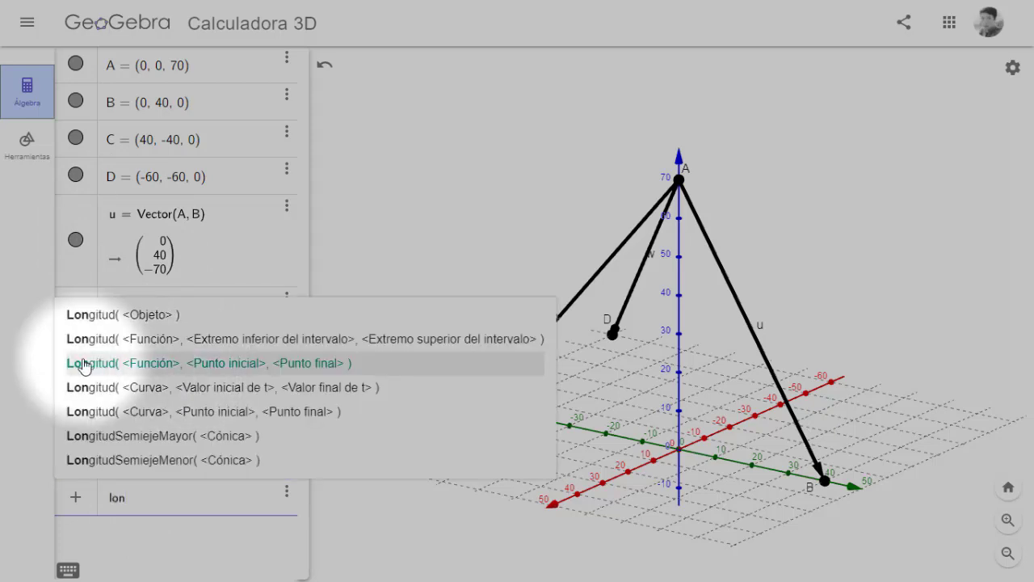
click(150, 322)
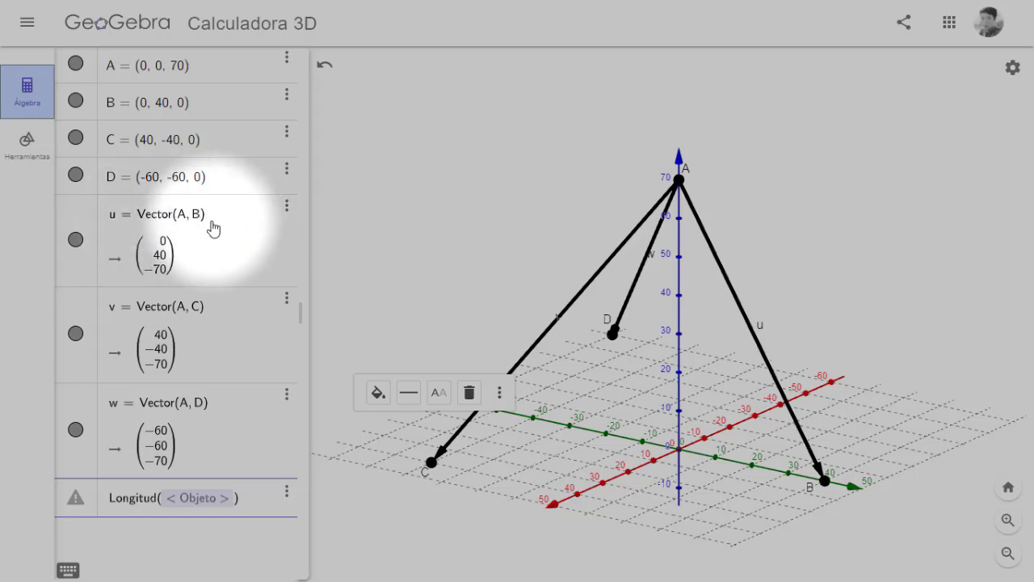
click(113, 225)
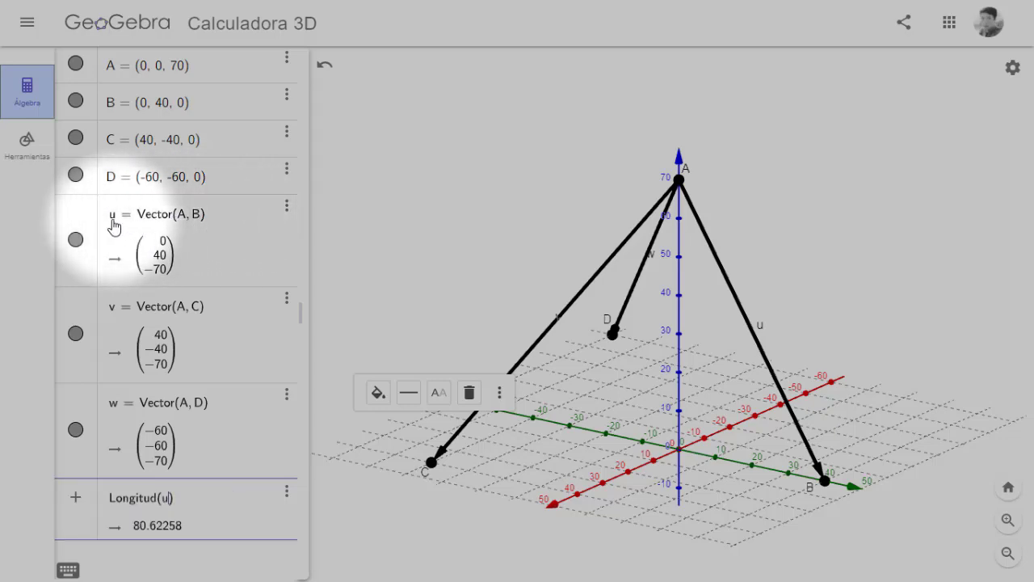
key(Return)
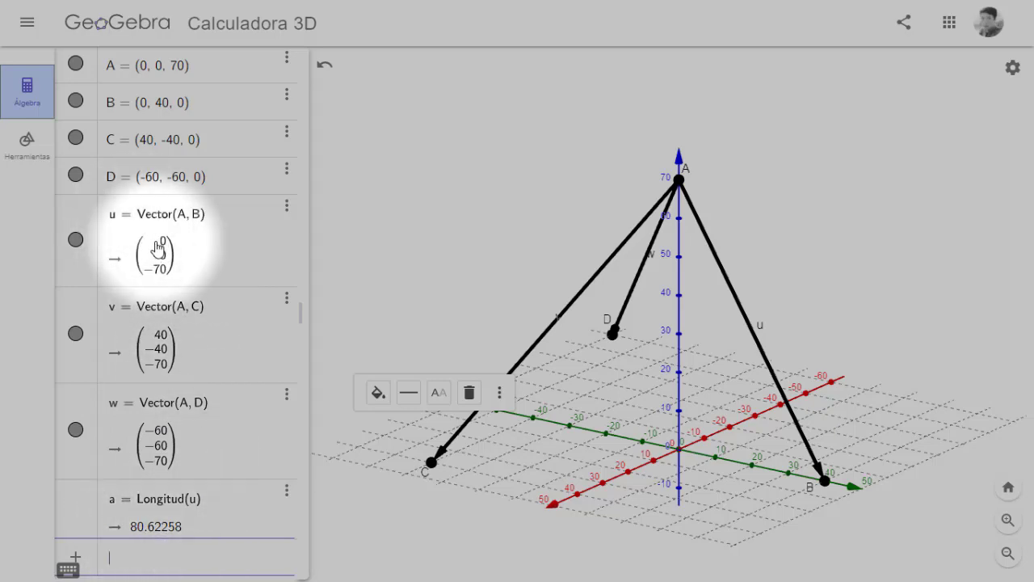
click(756, 331)
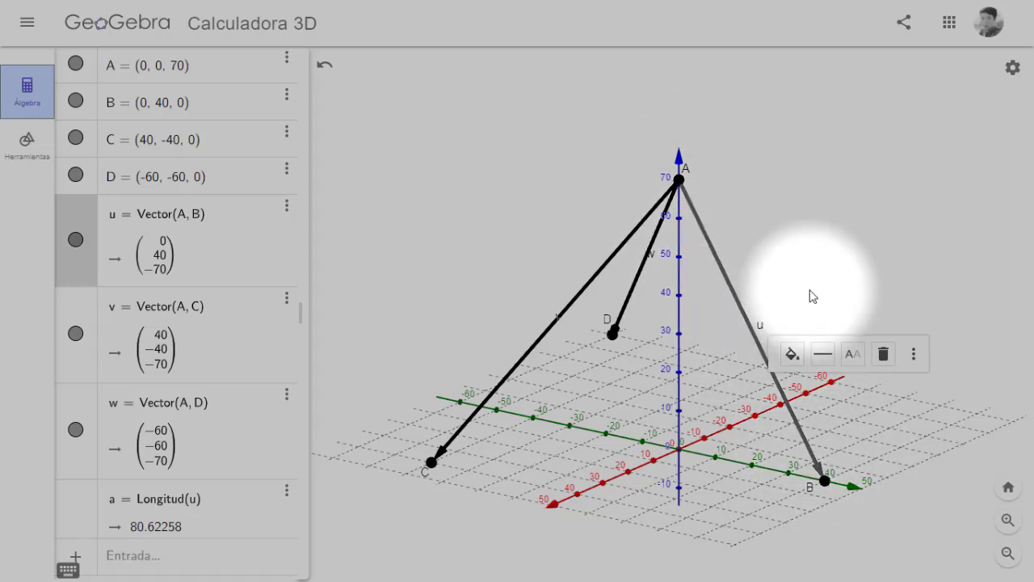
click(822, 233)
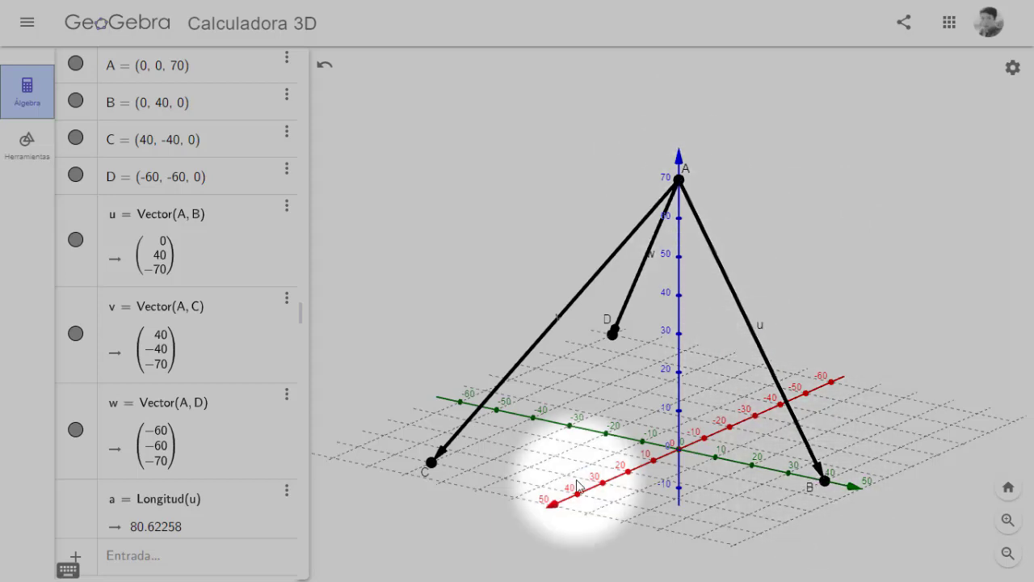
Calculate the modulus of vector v with the Longitud command
click(138, 559)
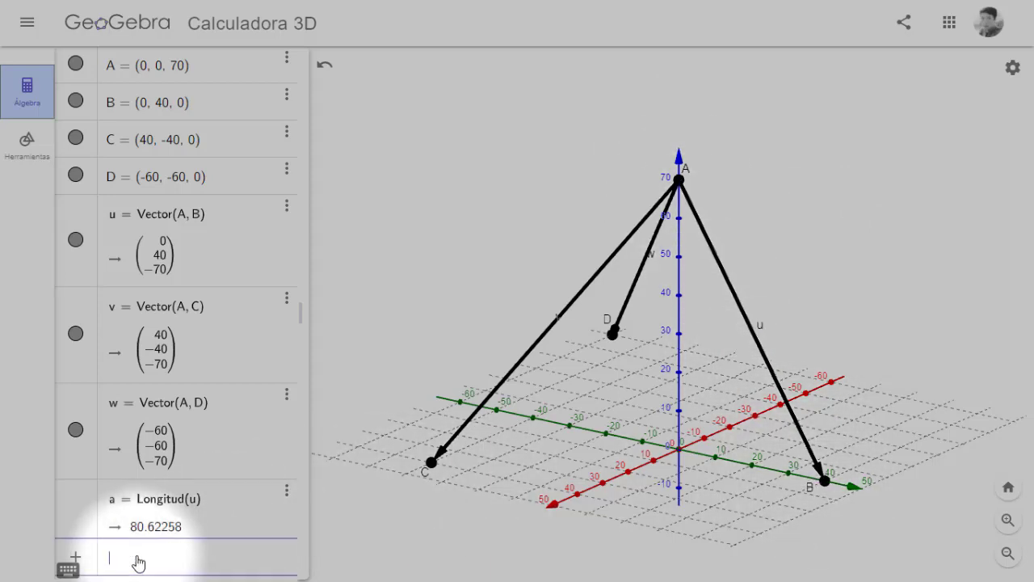
text(lon)
key(Return)
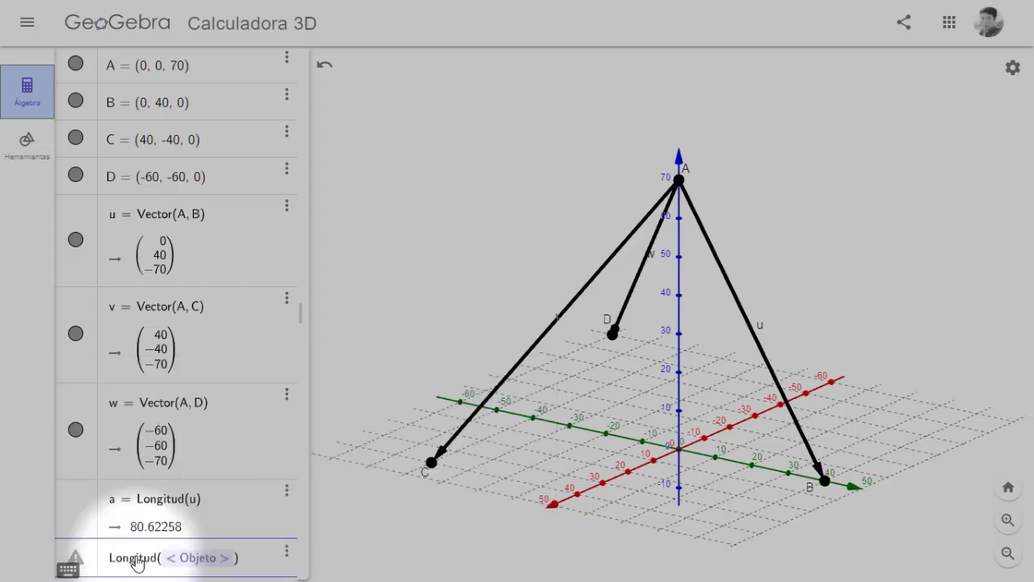
text(v)
key(Return)
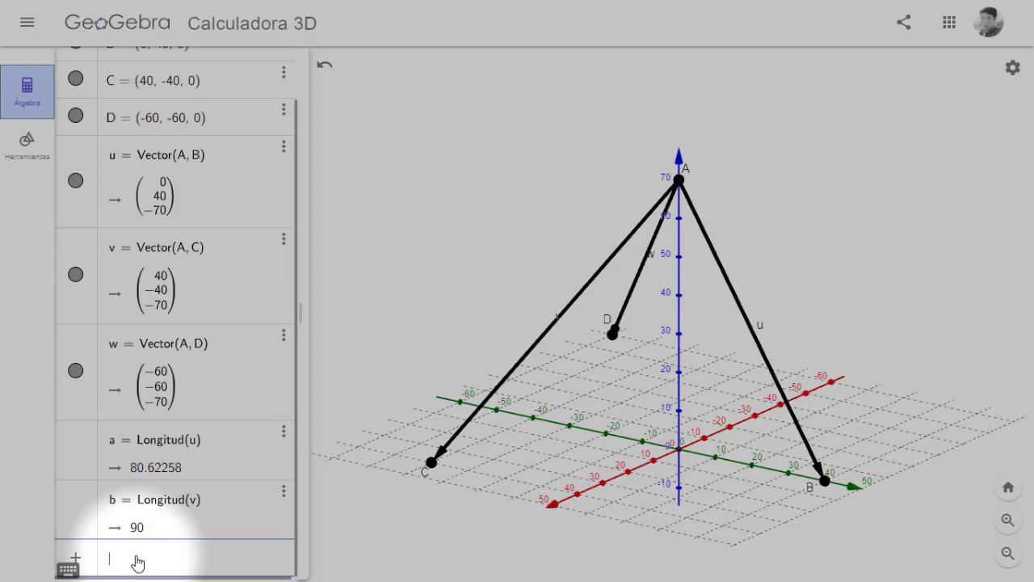
Calculate the modulus of vector w with the Longitud command
text(long)
key(Return)
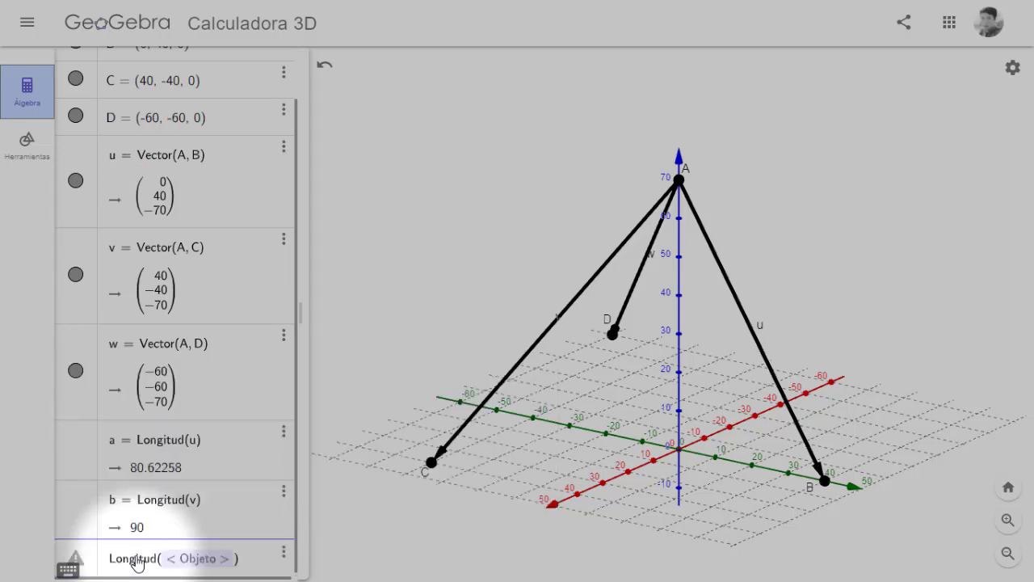
text(w)
key(Return)
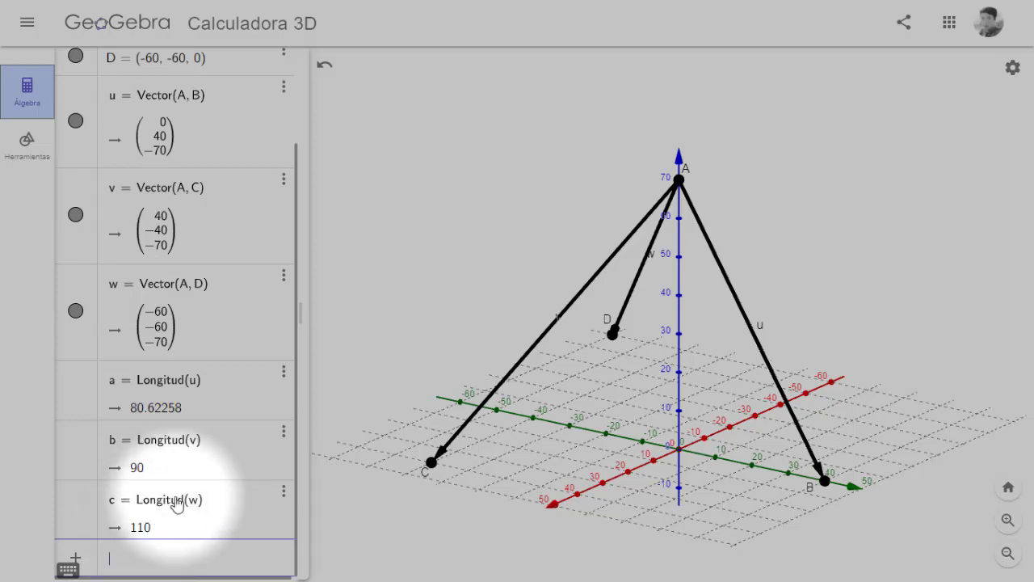
Switch to Microsoft Whiteboard to compare the handwritten moduli of AB, AC and AD with the calculated ones, and return to GeoGebra
key(alt+Tab)
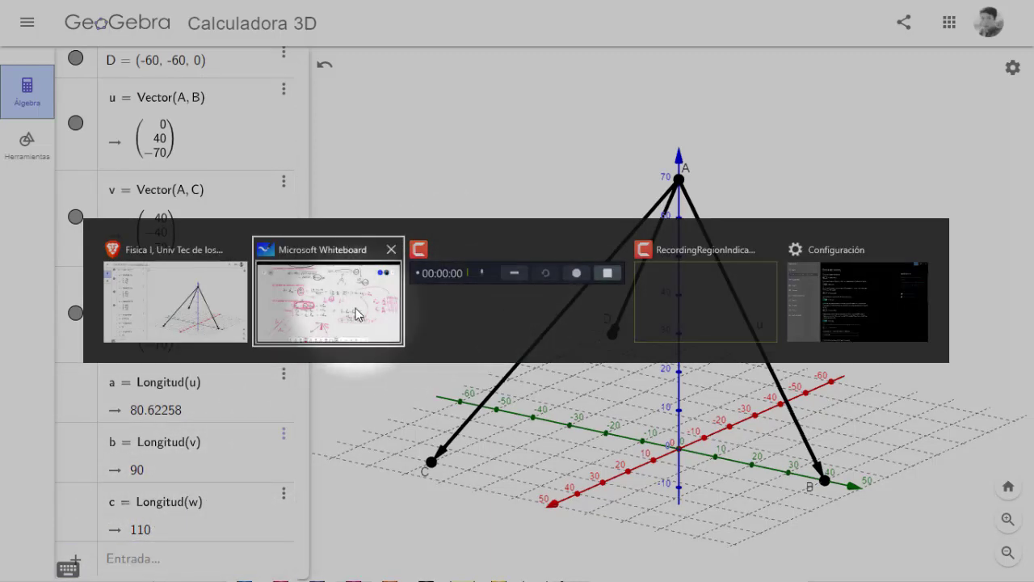
scroll(504, 364, up, 5)
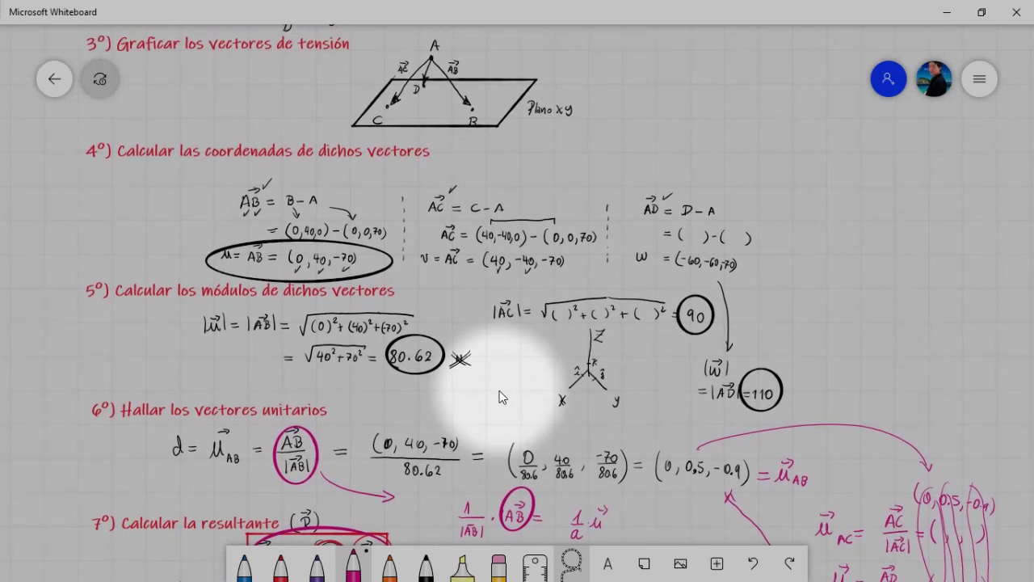
scroll(495, 338, down, 2)
ctrl+scroll(492, 261, up, 4)
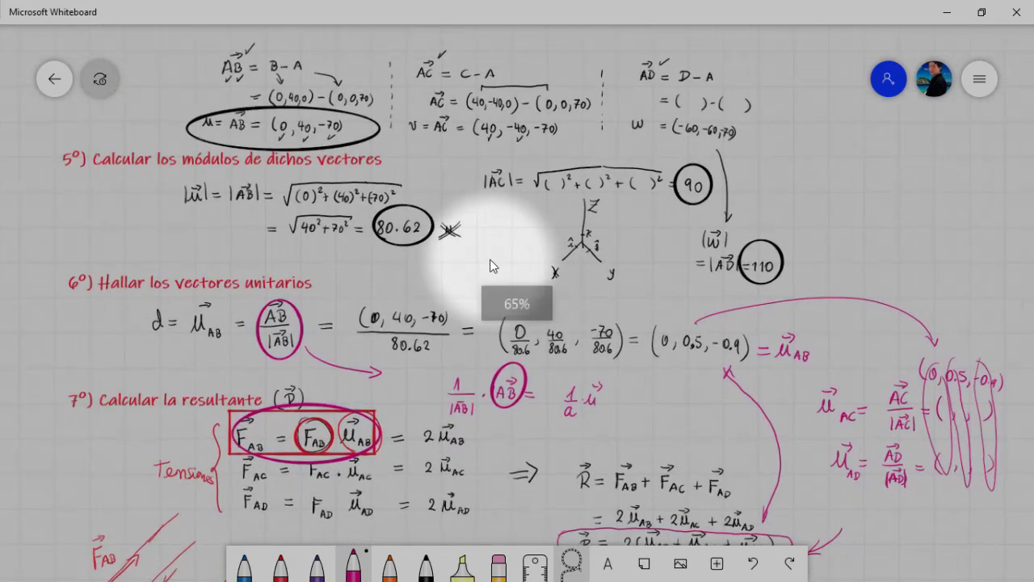
drag(953, 186, 739, 349)
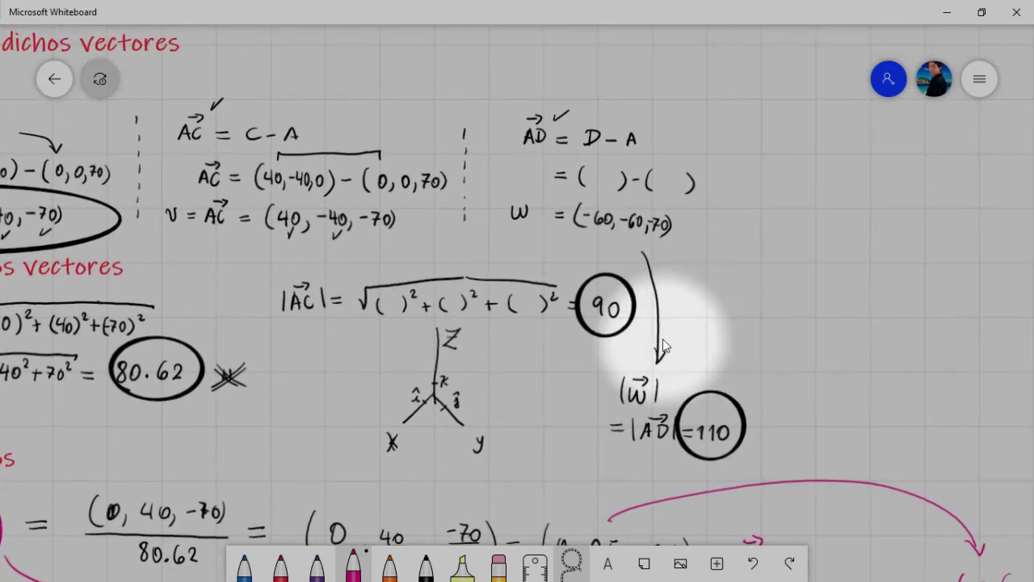
scroll(590, 338, up, 2)
ctrl+scroll(590, 338, up, 1)
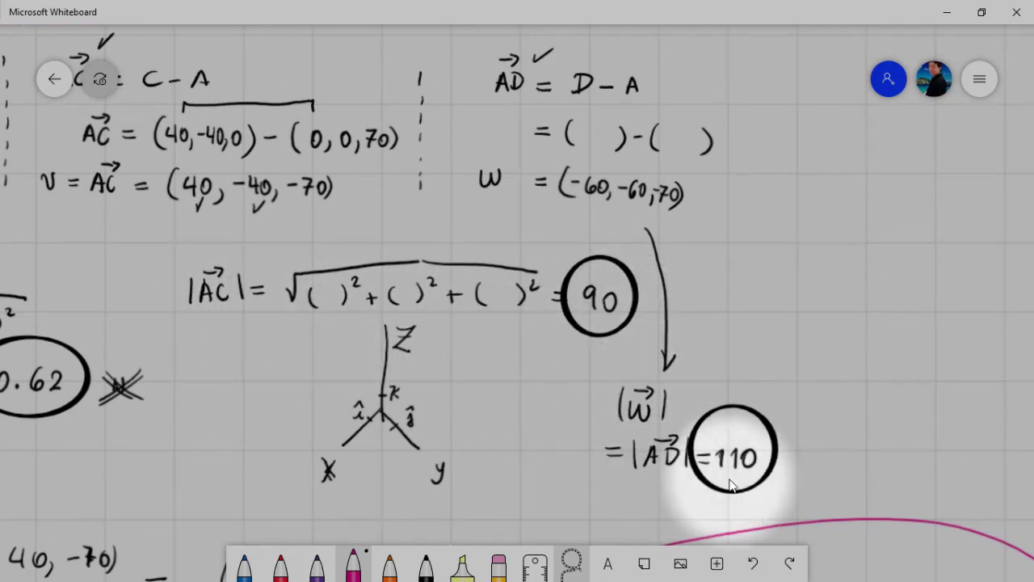
key(alt+Tab)
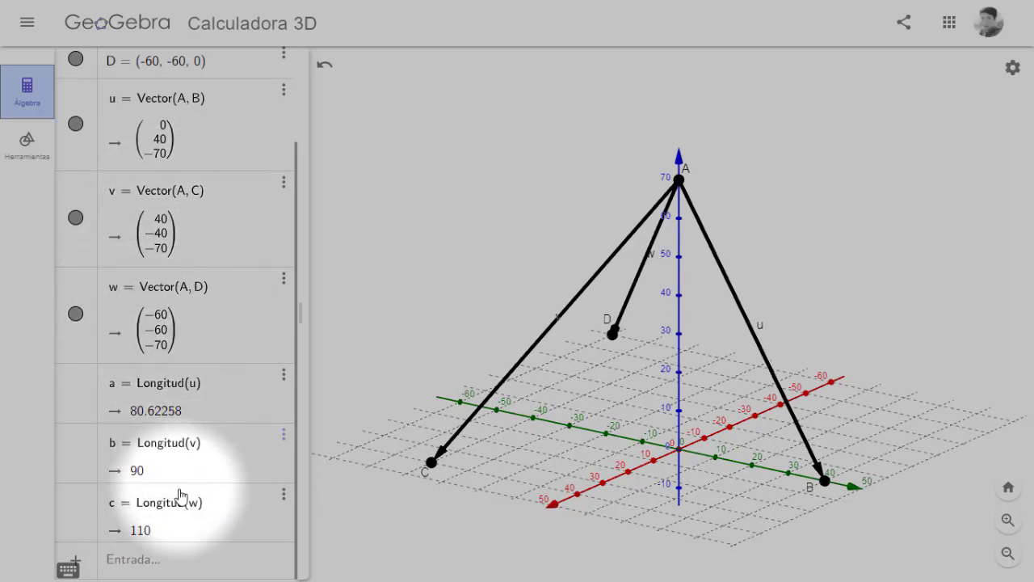
Calculate the three unit vectors by dividing each vector by its modulus: u/a, v/b and w/c
click(177, 561)
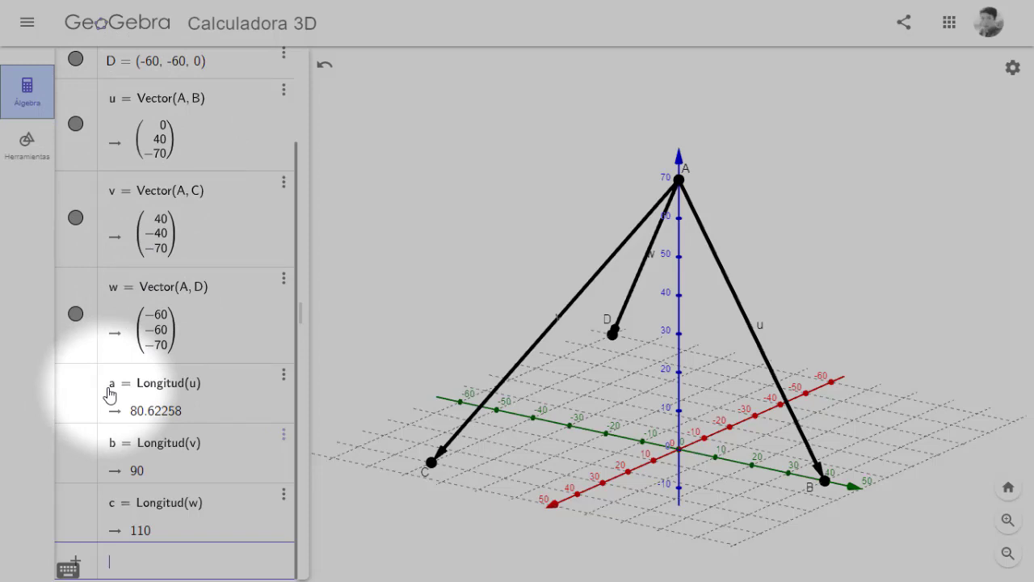
text(u/)
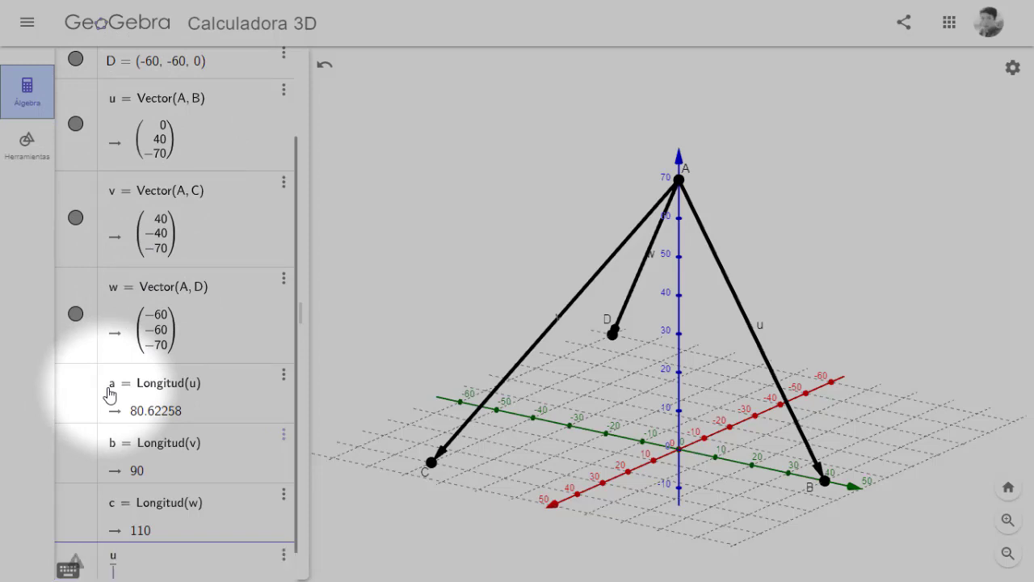
text(a)
key(Return)
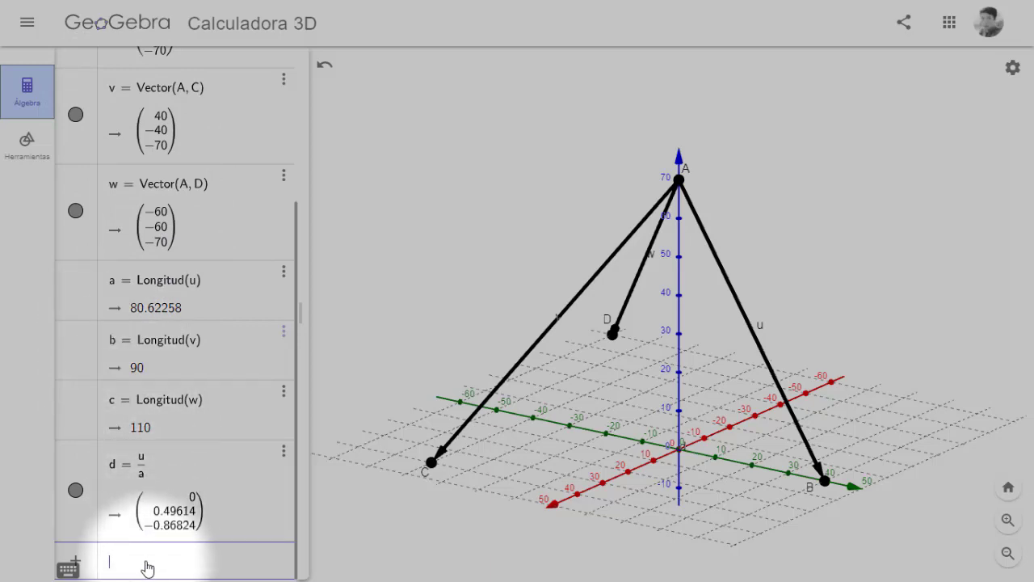
text(v/b)
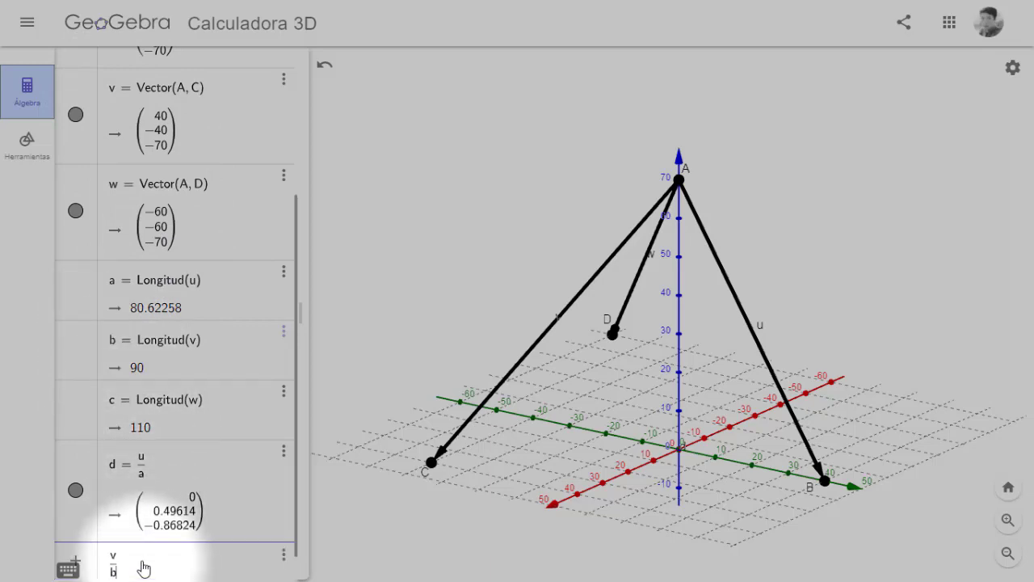
key(Return)
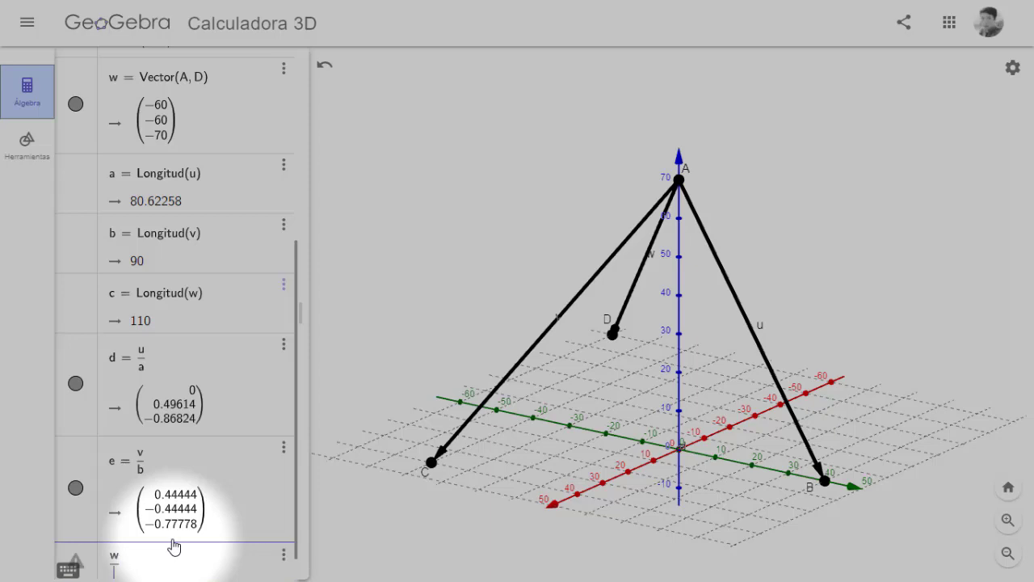
key(Return)
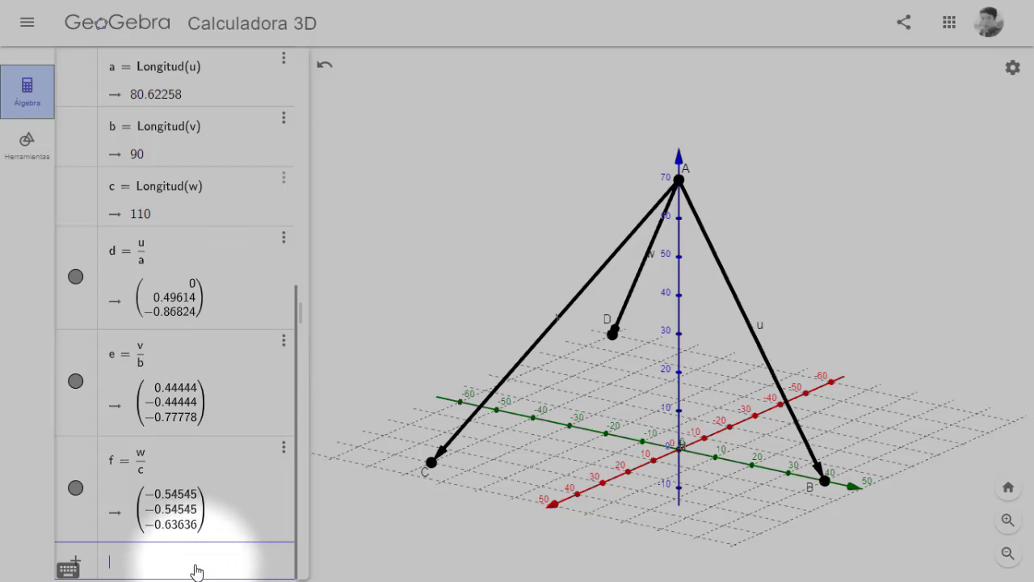
Switch to Microsoft Whiteboard to review the handwritten tension vectors and the resultant formula, and return to GeoGebra
key(alt+Tab)
drag(334, 394, 557, 232)
scroll(436, 330, down, 2)
drag(423, 347, 478, 176)
mouse_move(389, 497)
mouse_down()
mouse_move(436, 307)
mouse_move(386, 510)
mouse_up()
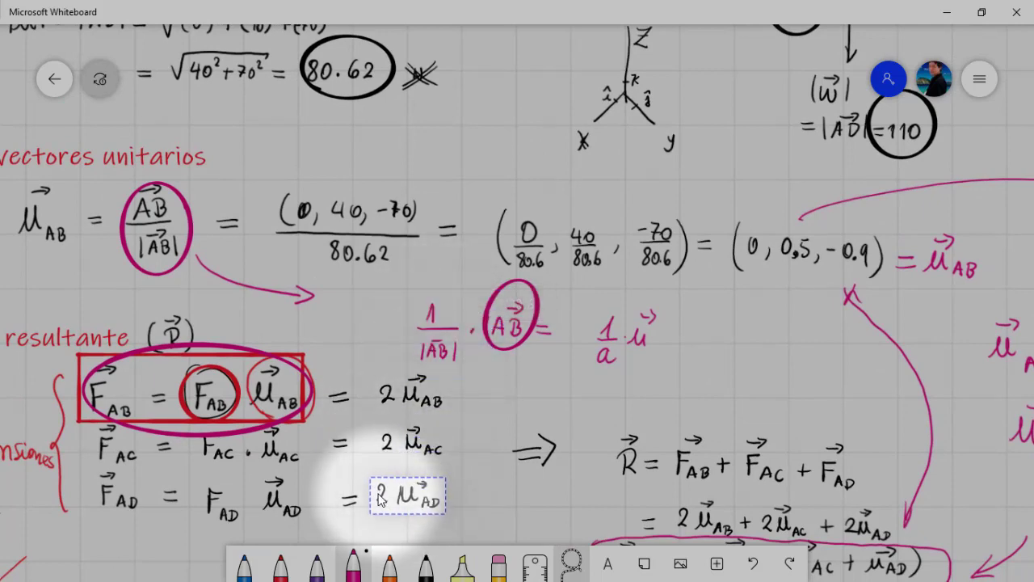
click(484, 469)
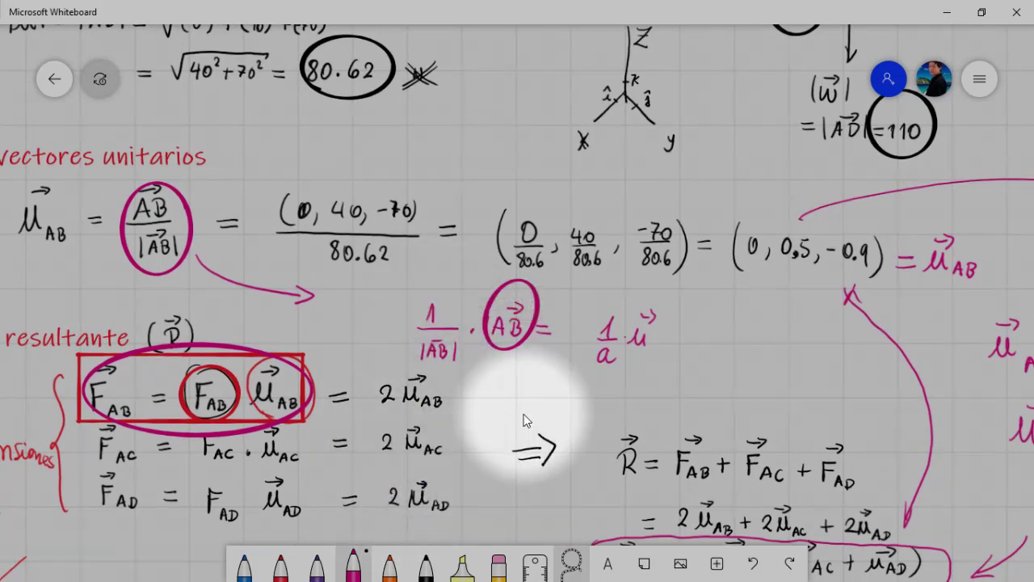
mouse_move(625, 399)
mouse_down()
mouse_move(642, 309)
mouse_move(526, 229)
mouse_up()
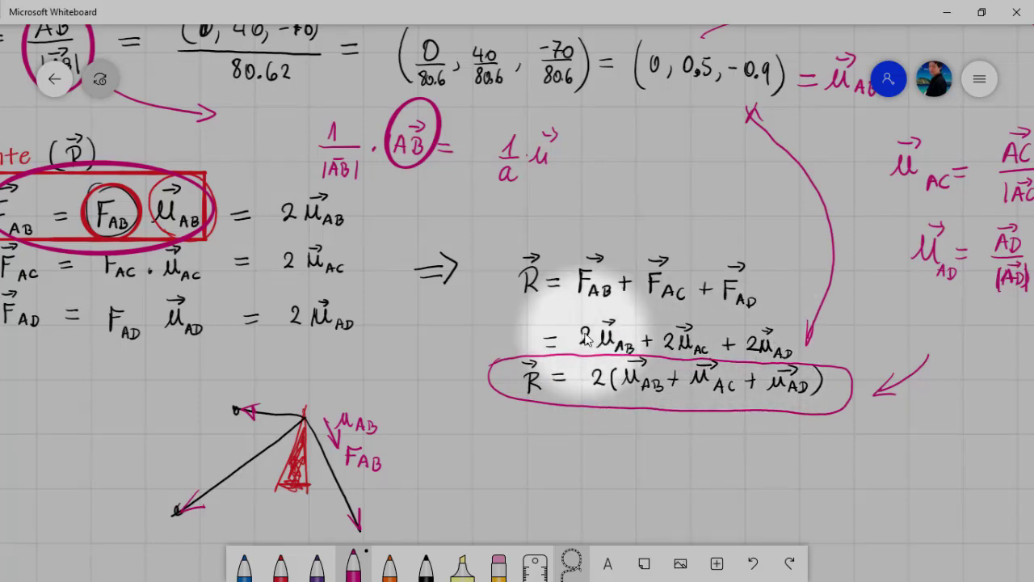
key(alt+Tab)
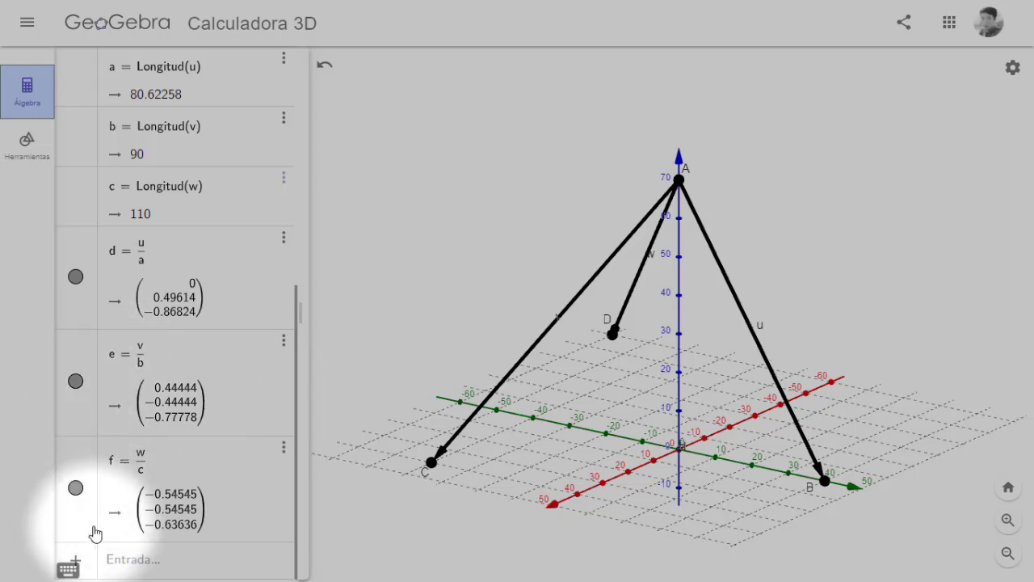
Calculate the resultant as 2(d+e+f) and take a region screenshot of its entry in the algebra list
click(139, 570)
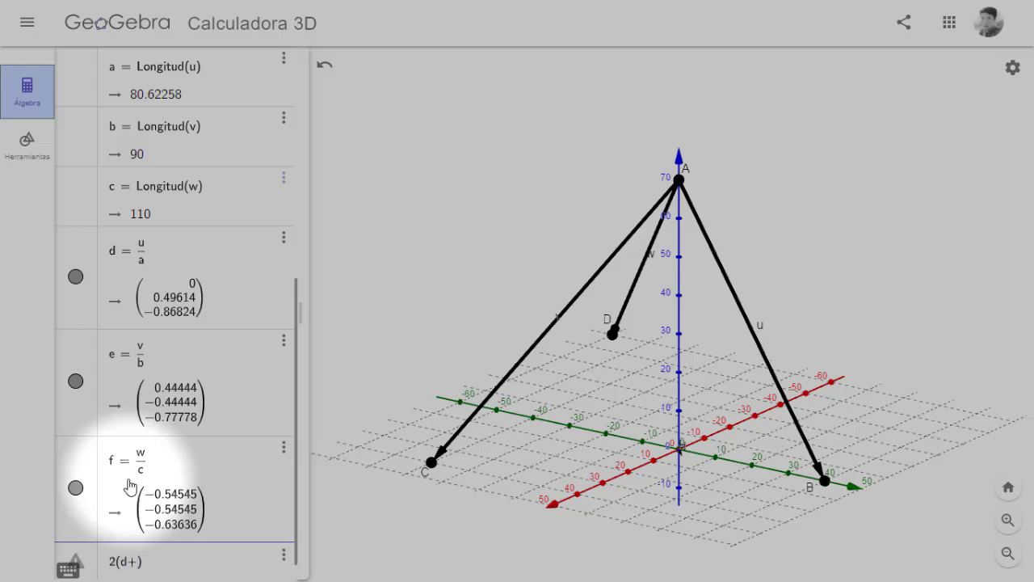
key(Return)
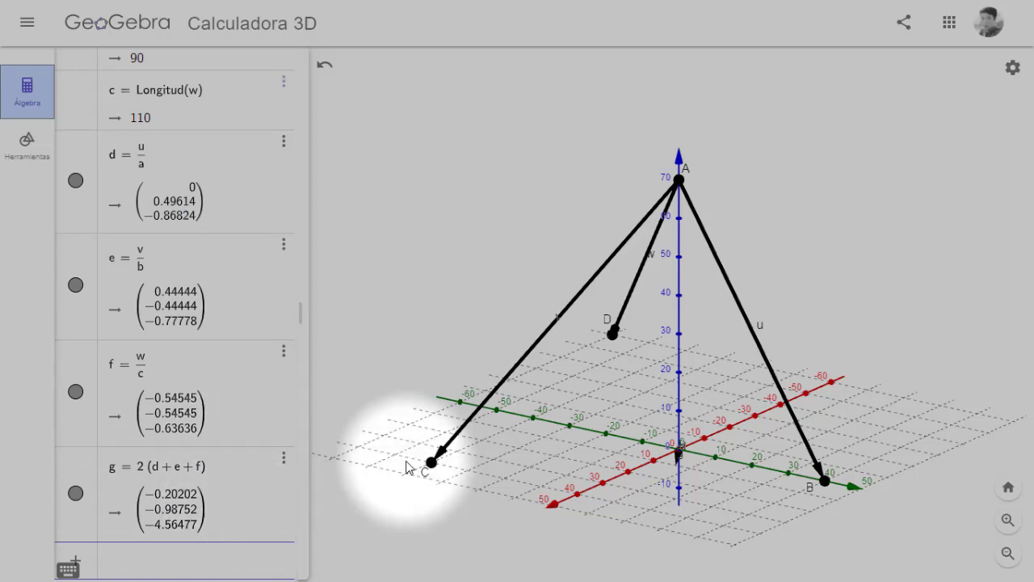
key(ctrl+Print)
drag(102, 454, 222, 538)
Switch to HyperSnap, close the separate resultant capture, and paste it onto the tower problem image in a maximized window
key(alt+Tab)
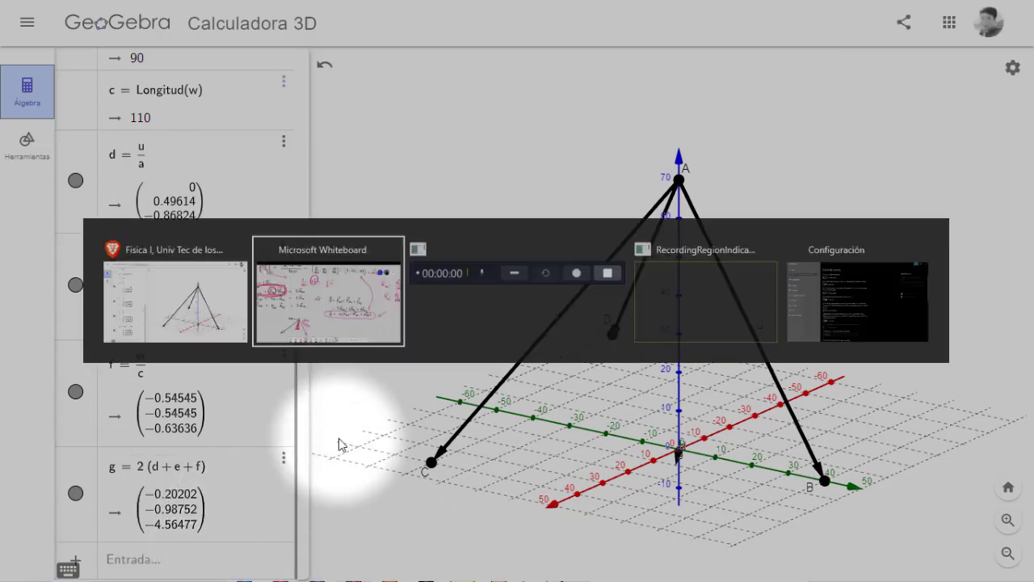
click(277, 318)
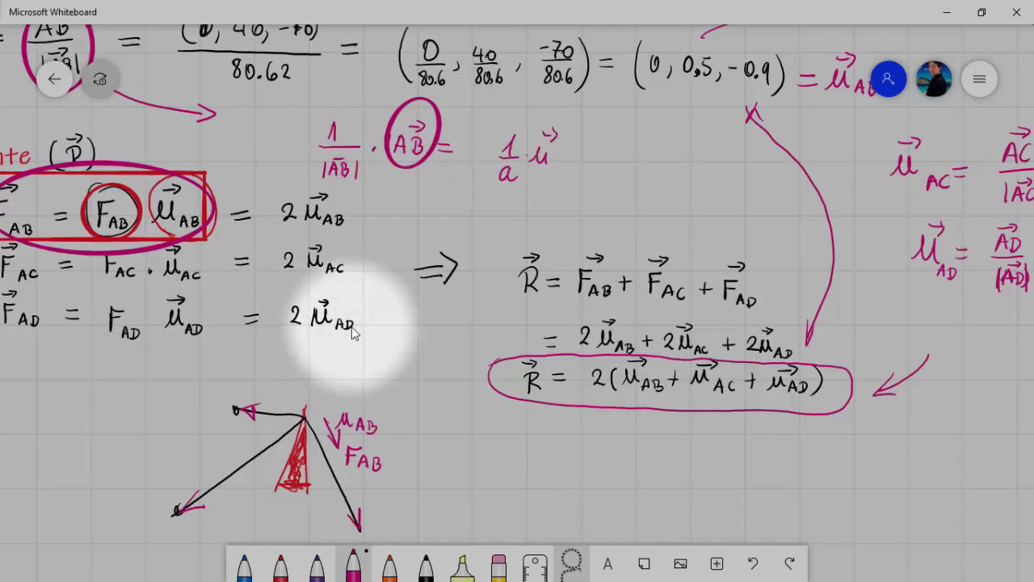
key(super)
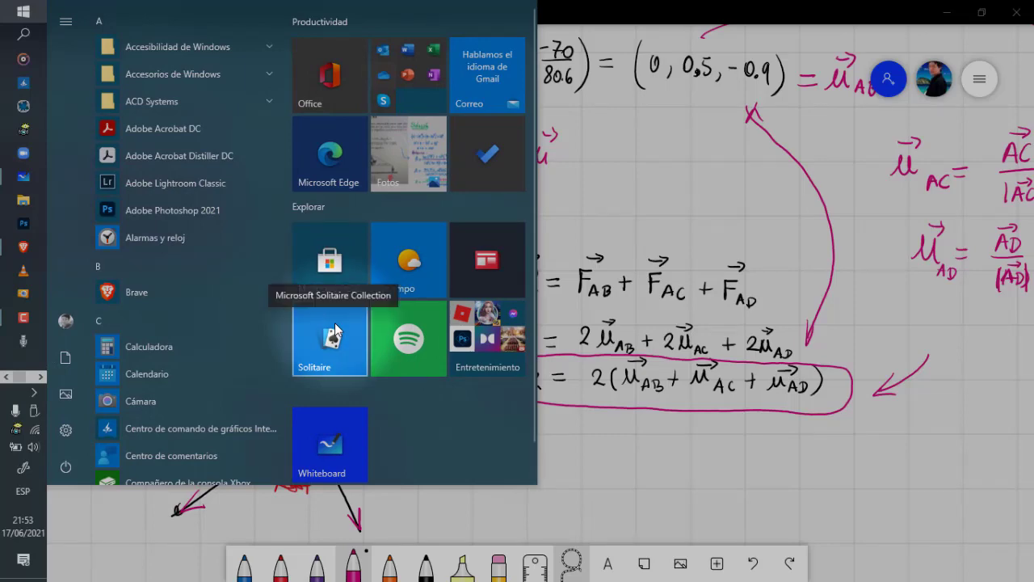
click(17, 432)
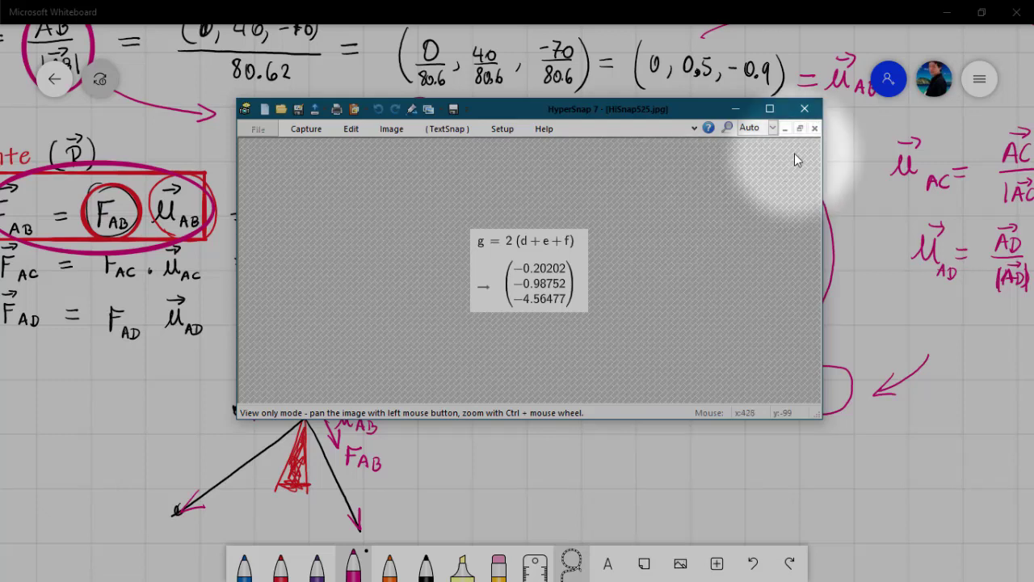
click(814, 129)
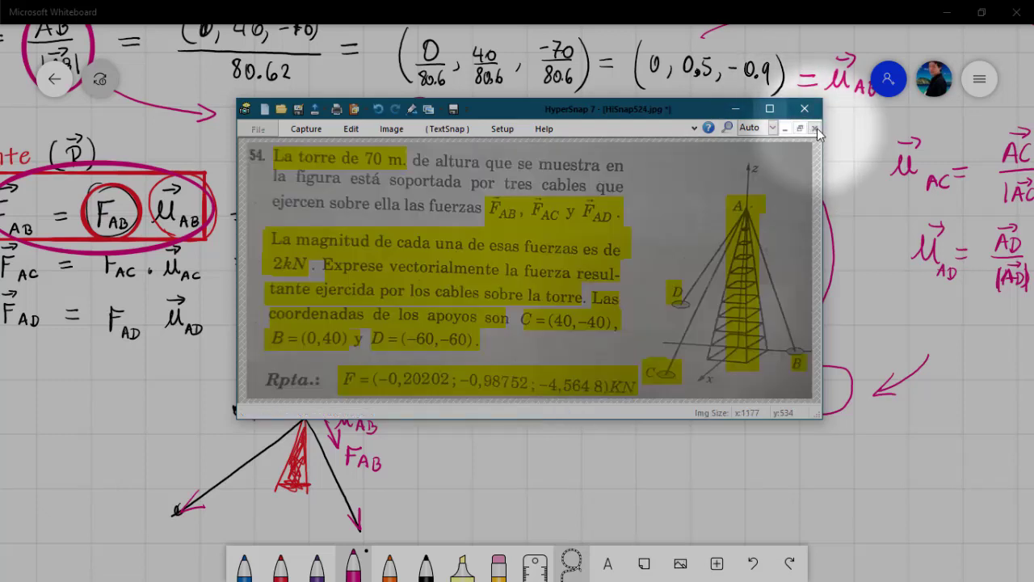
click(771, 109)
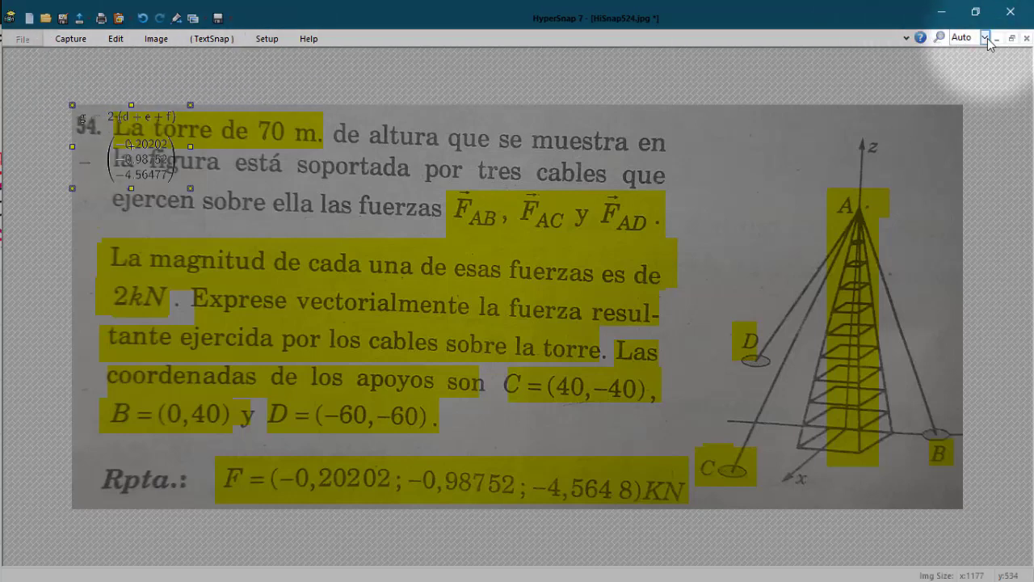
Move the pasted resultant off the problem image's corner, enlarge it and centre it over the problem text
click(907, 37)
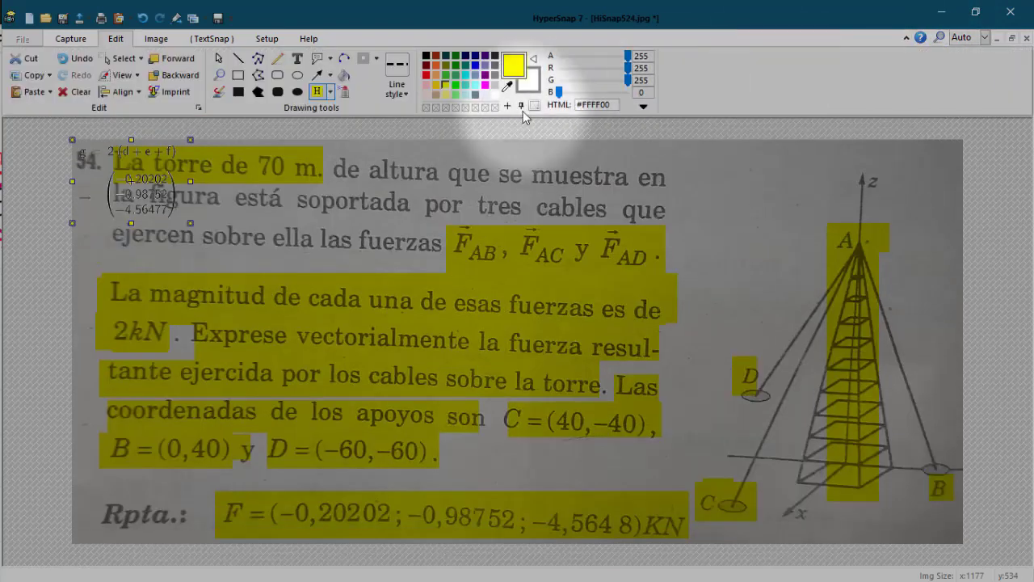
click(218, 58)
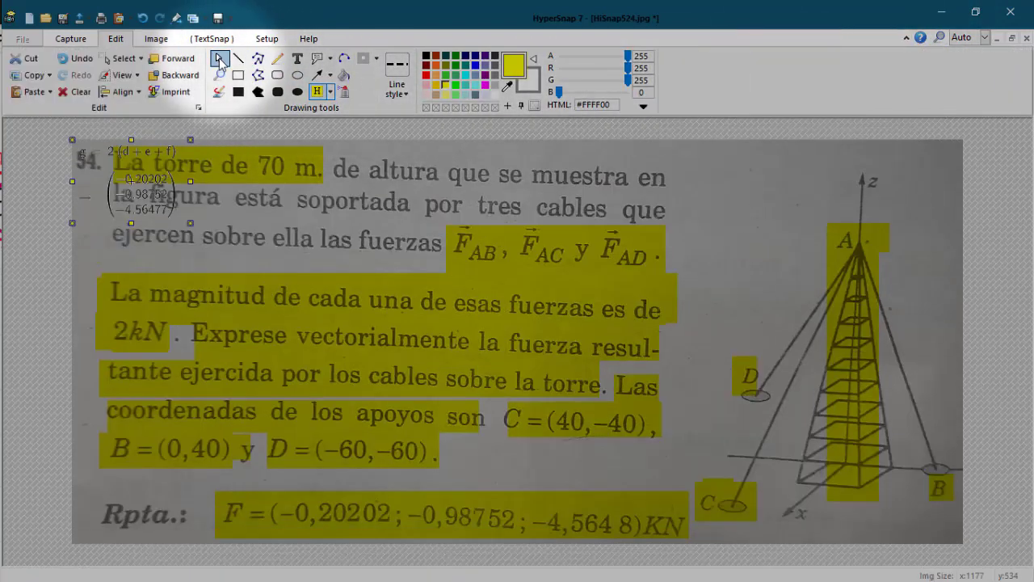
drag(144, 181, 567, 279)
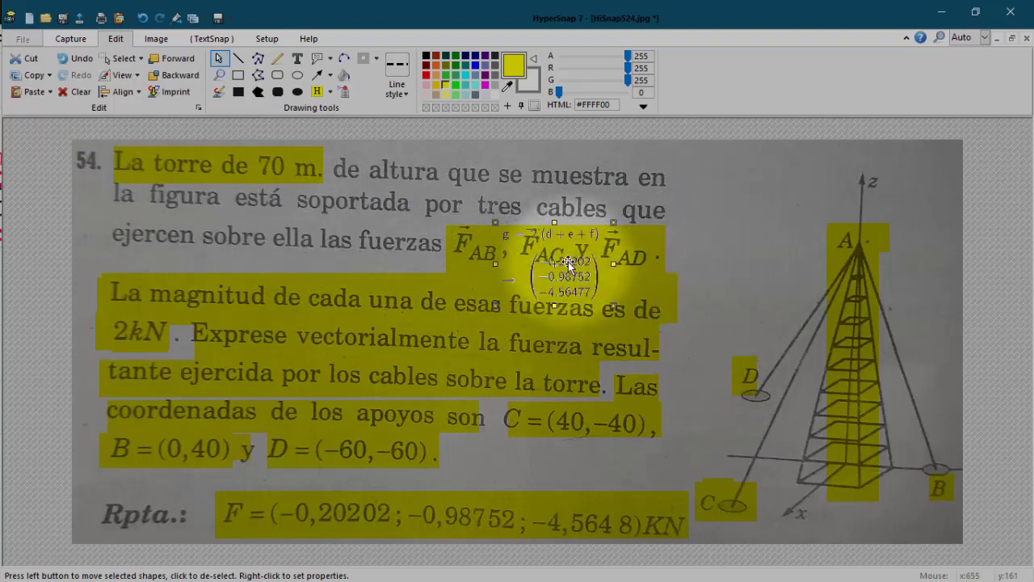
drag(615, 314, 895, 473)
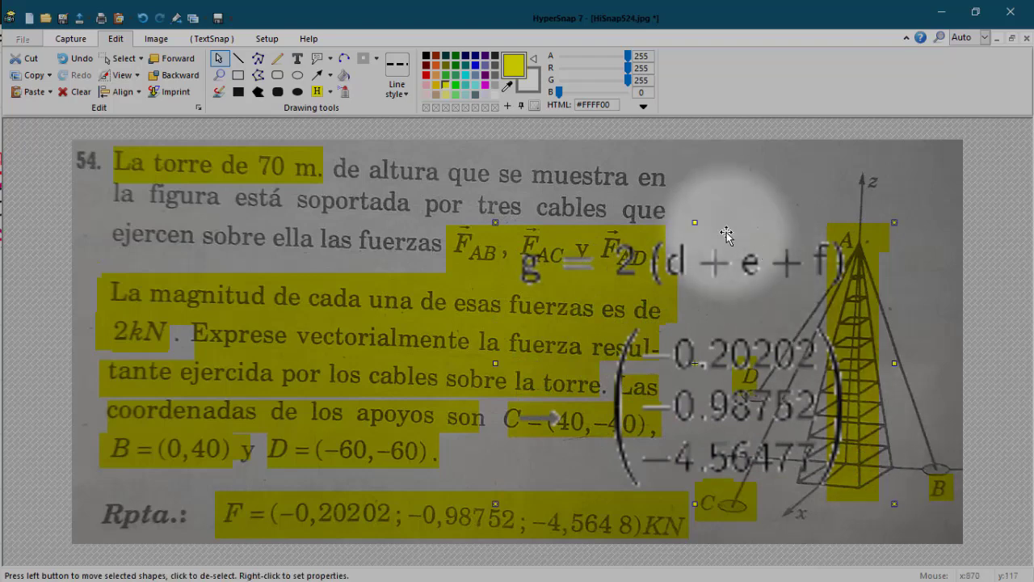
drag(672, 255, 550, 208)
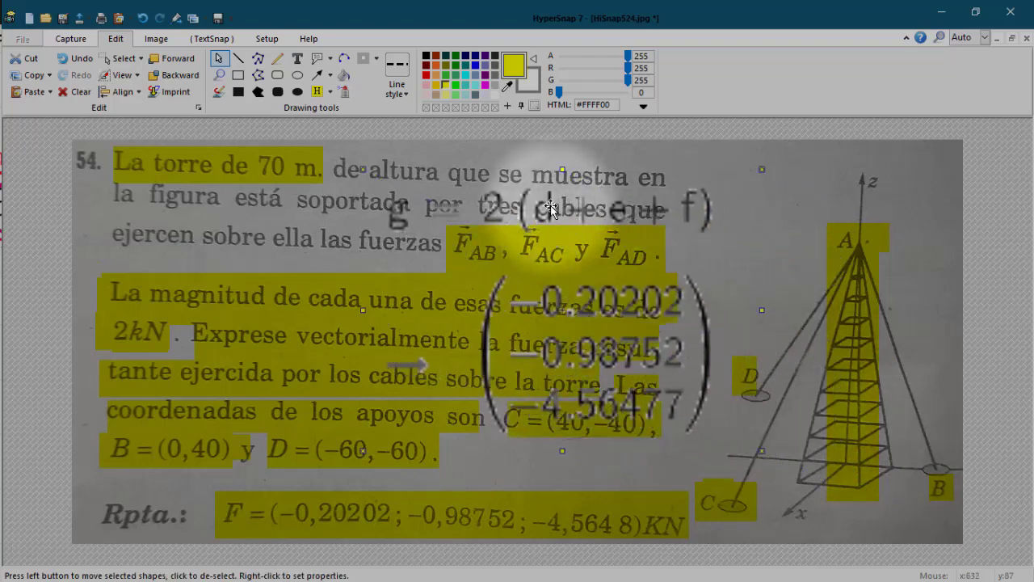
right_click(551, 209)
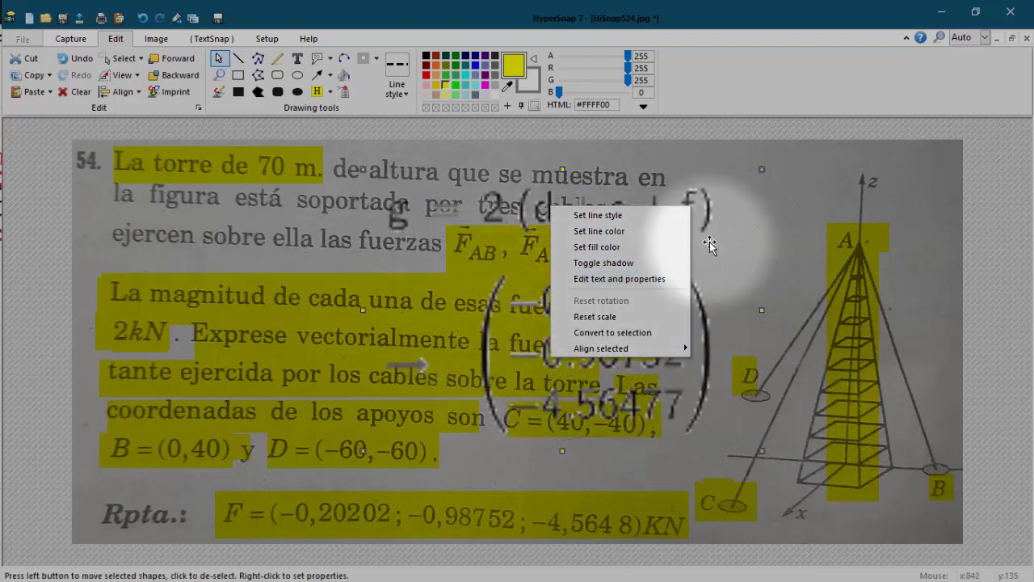
click(880, 71)
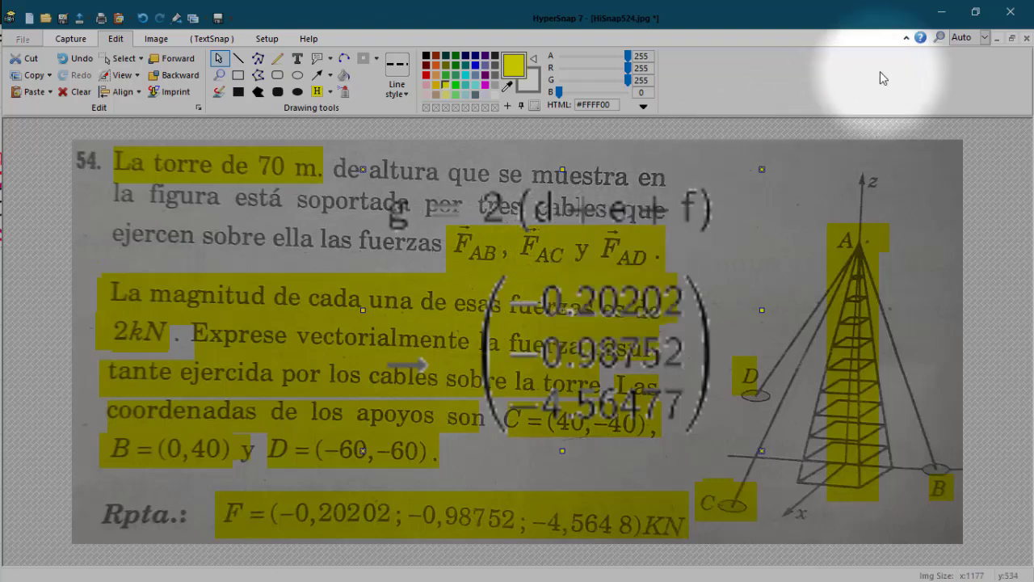
Reopen the separate resultant capture HiSnap525.jpg, select the area around it, minimize it and return to the maximized problem image
click(1012, 38)
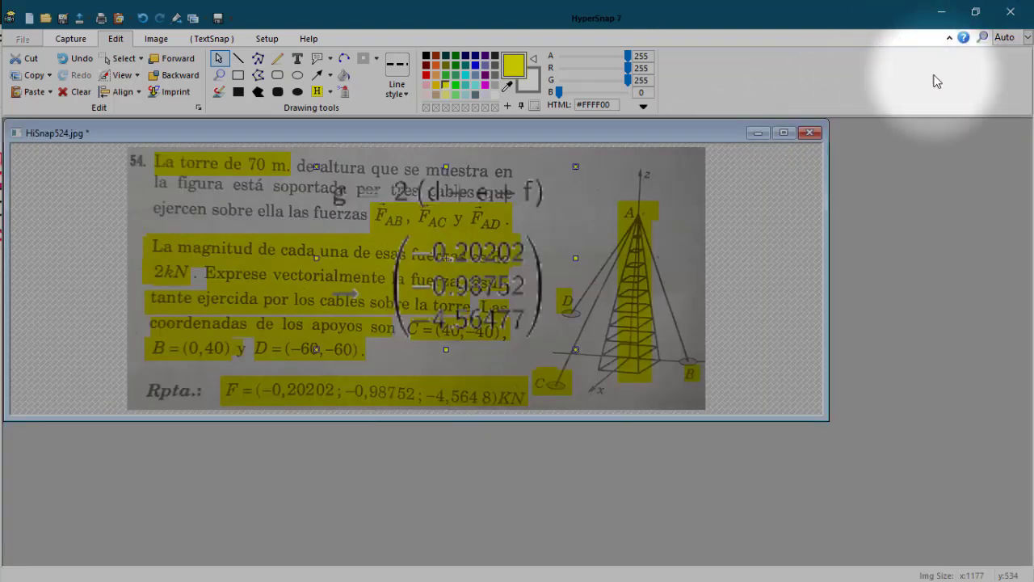
click(24, 38)
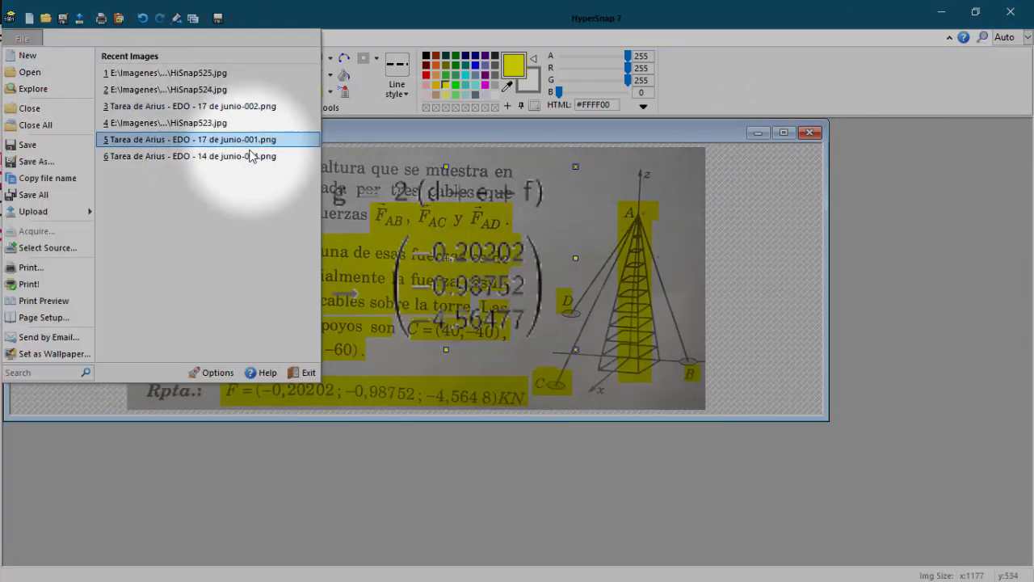
click(249, 77)
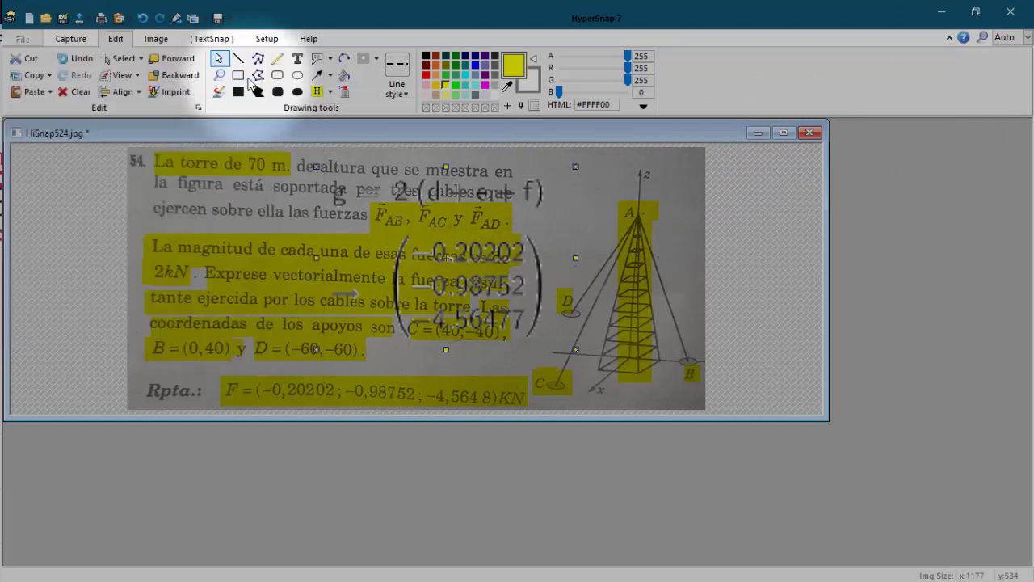
click(122, 58)
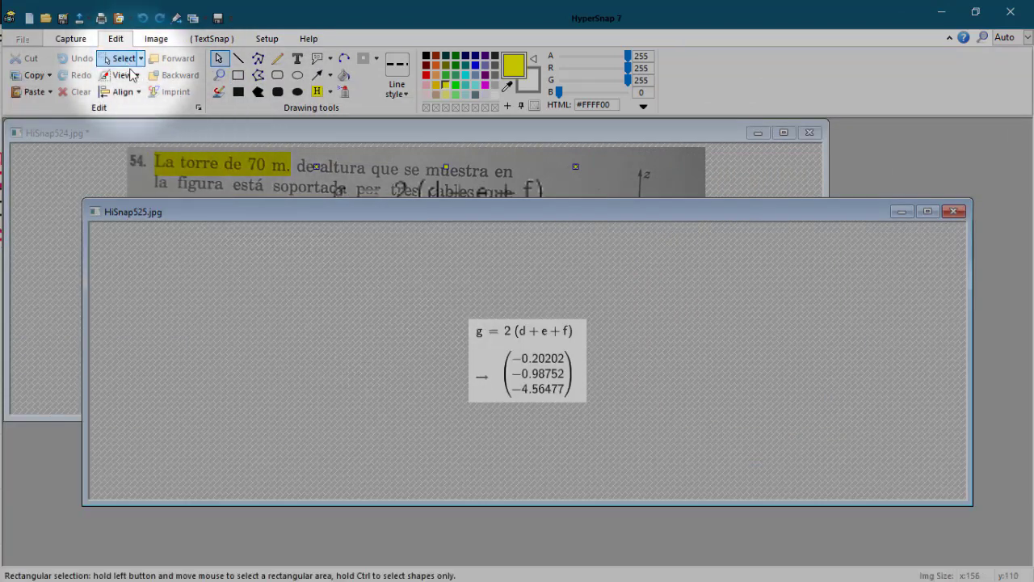
drag(447, 304, 716, 454)
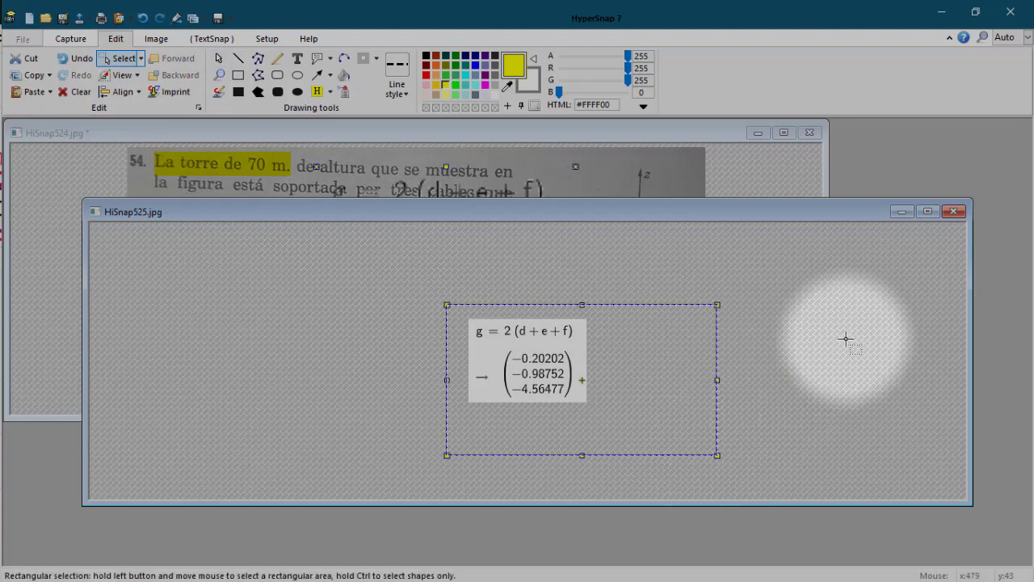
click(901, 212)
click(788, 134)
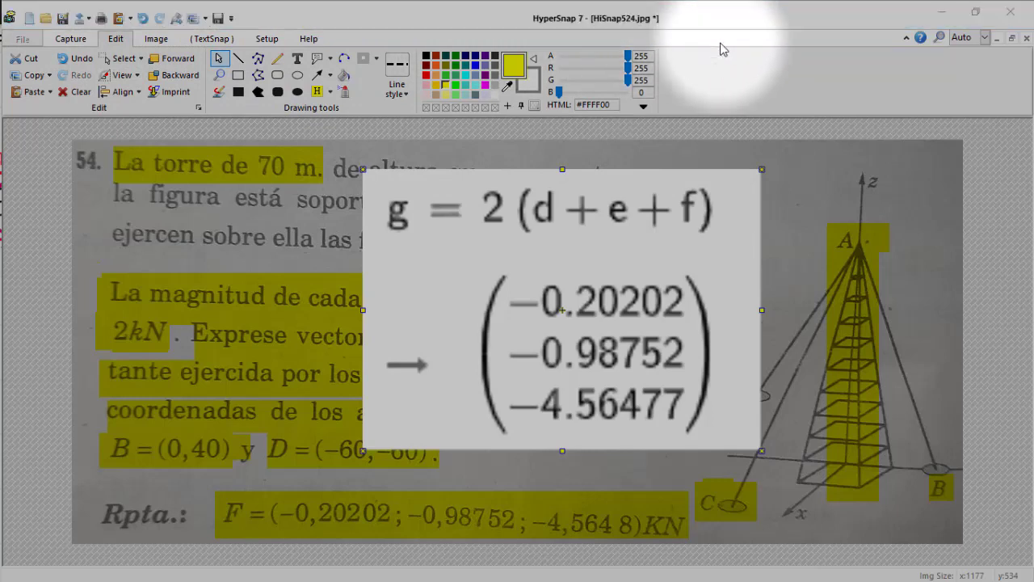
Reposition the enlarged resultant capture above the printed textbook answer to compare the two, and minimize HyperSnap
drag(615, 337, 465, 329)
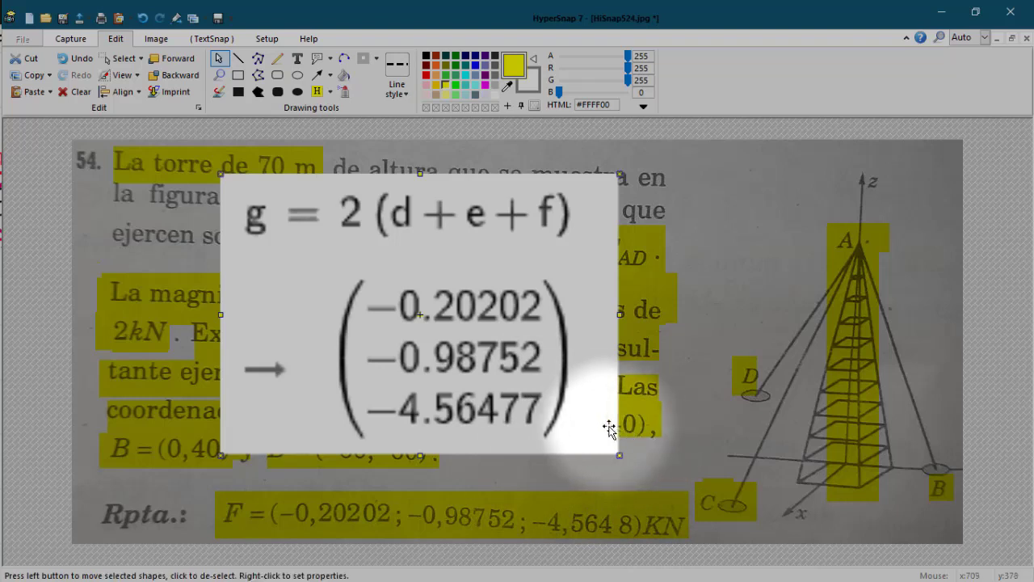
drag(530, 307, 694, 295)
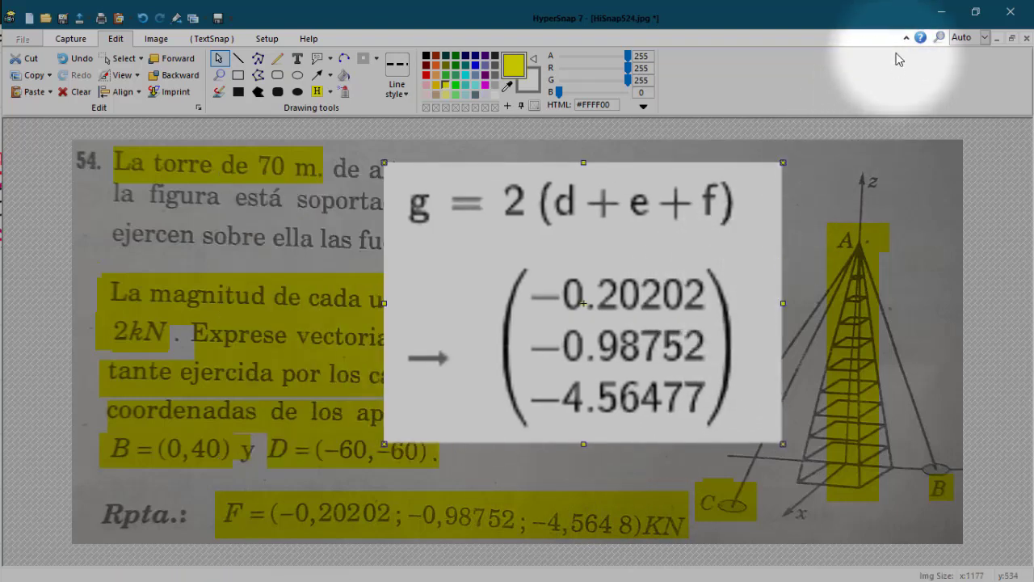
click(941, 10)
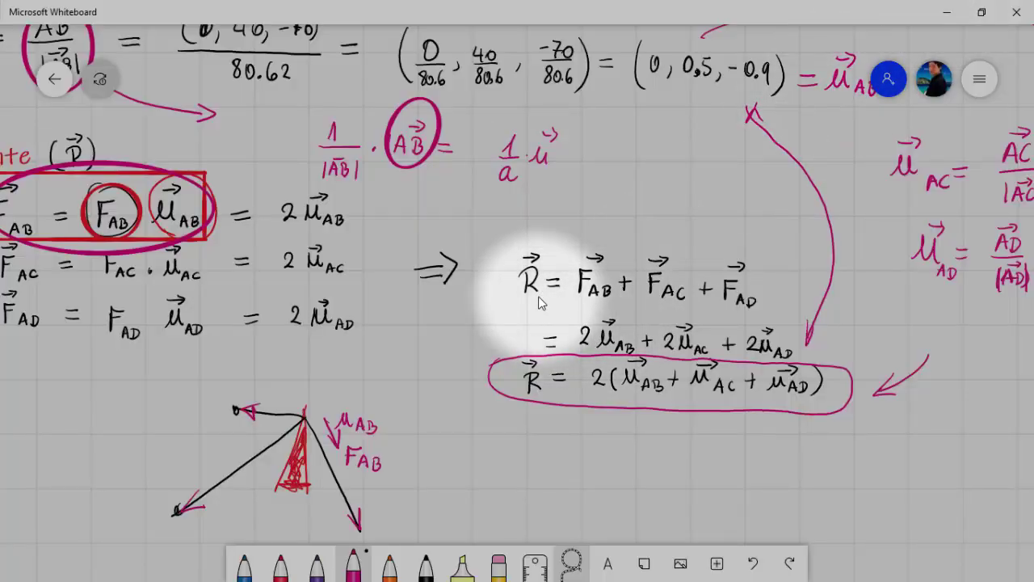
Review the seven handwritten solution steps on the whiteboard, from the point coordinates to the resultant formula
ctrl+scroll(540, 302, down, 5)
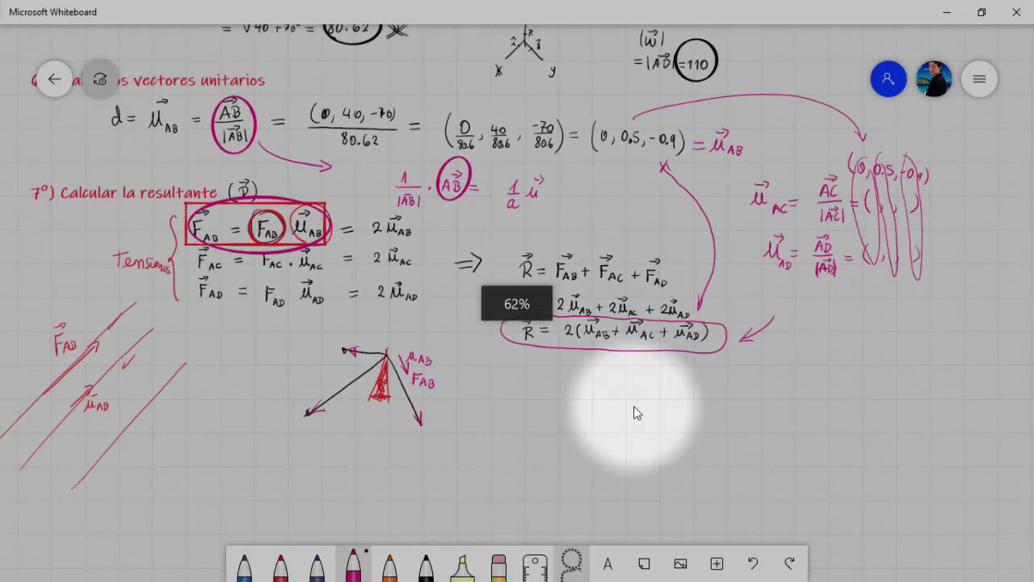
drag(635, 410, 793, 570)
drag(594, 221, 549, 462)
drag(703, 185, 669, 325)
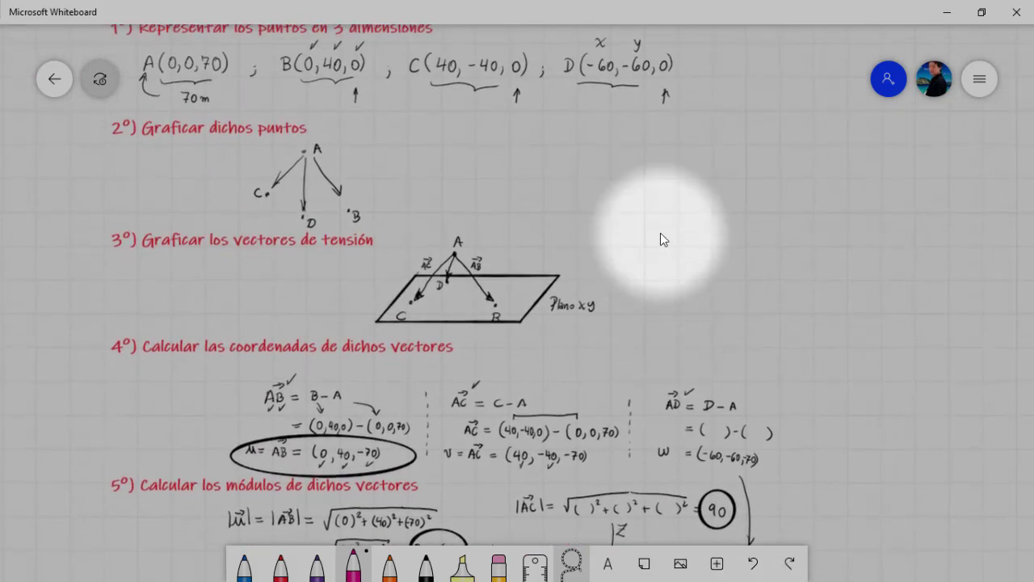
ctrl+scroll(660, 233, down, 2)
scroll(706, 268, down, 3)
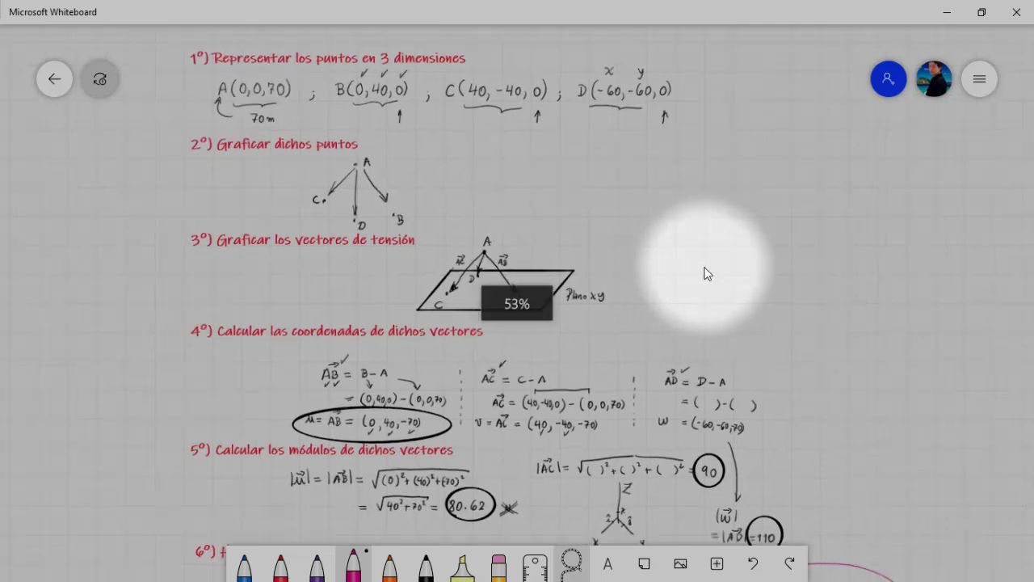
drag(705, 268, 617, 276)
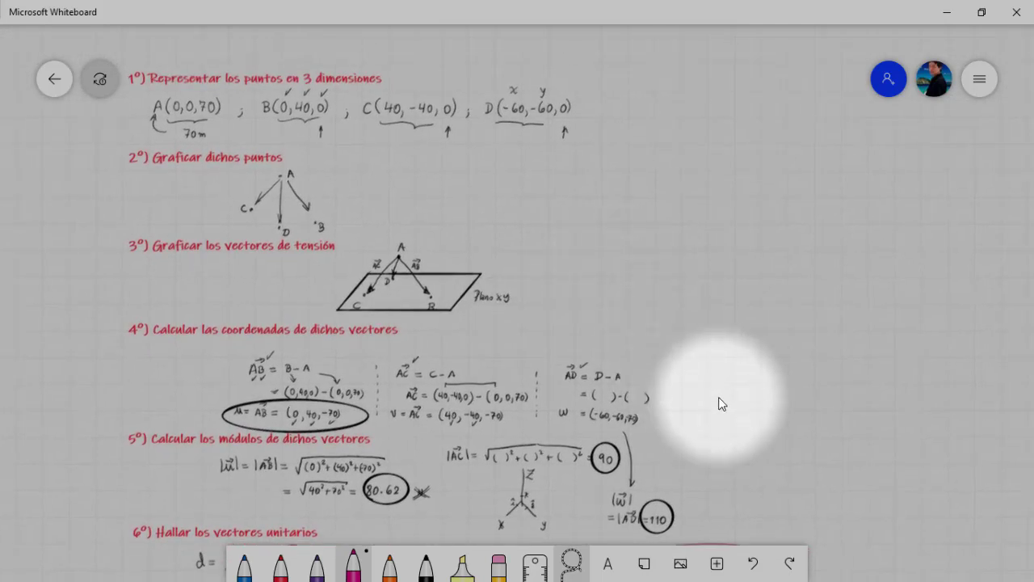
scroll(722, 404, down, 5)
scroll(790, 328, down, 4)
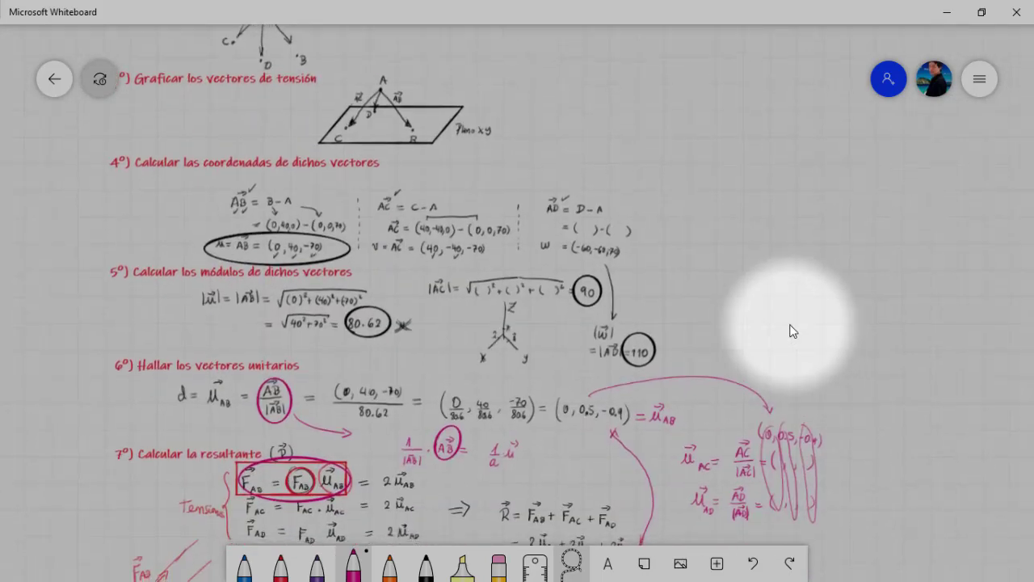
scroll(838, 292, up, 4)
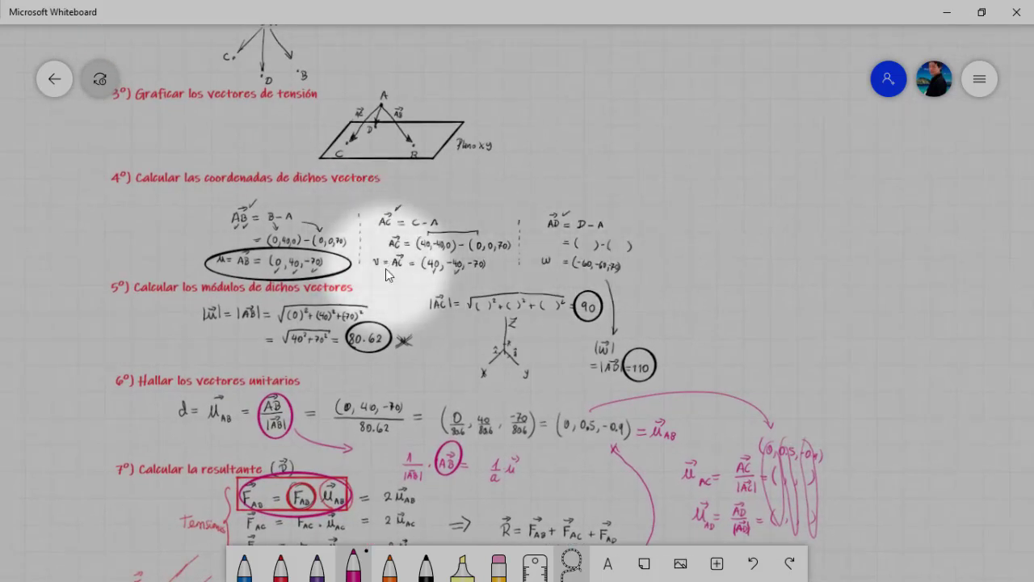
scroll(795, 344, down, 2)
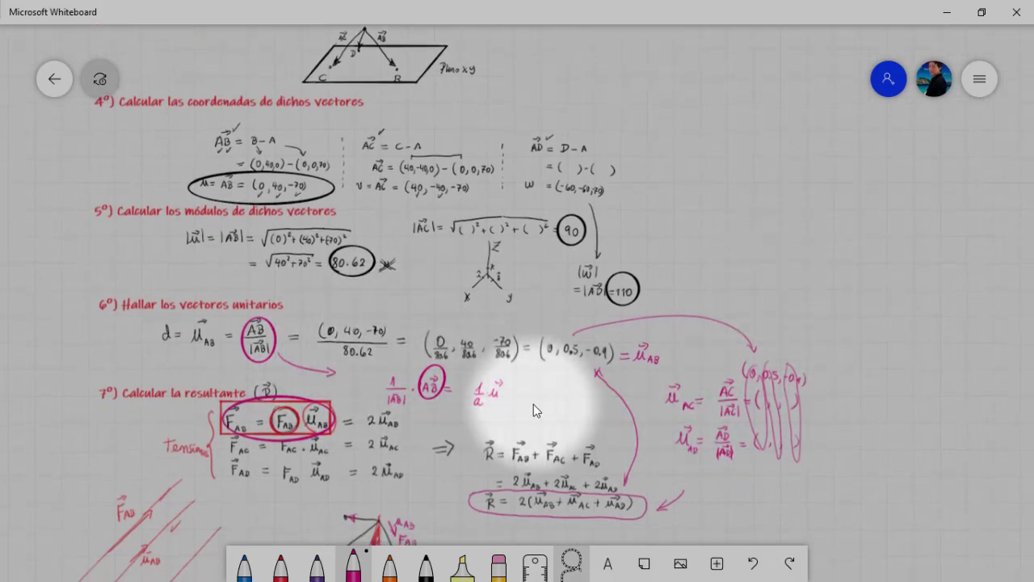
scroll(526, 355, down, 3)
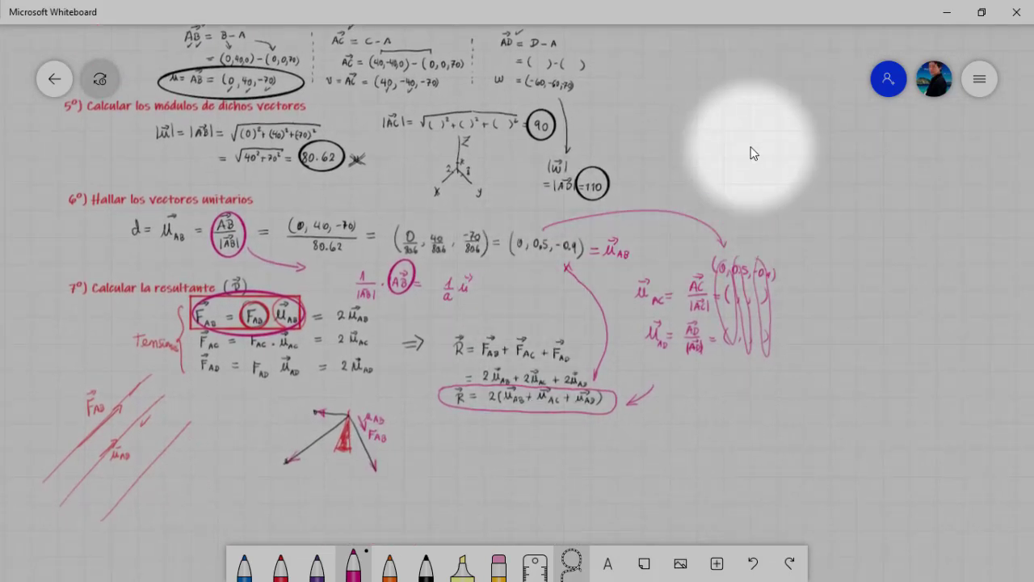
scroll(751, 201, up, 1)
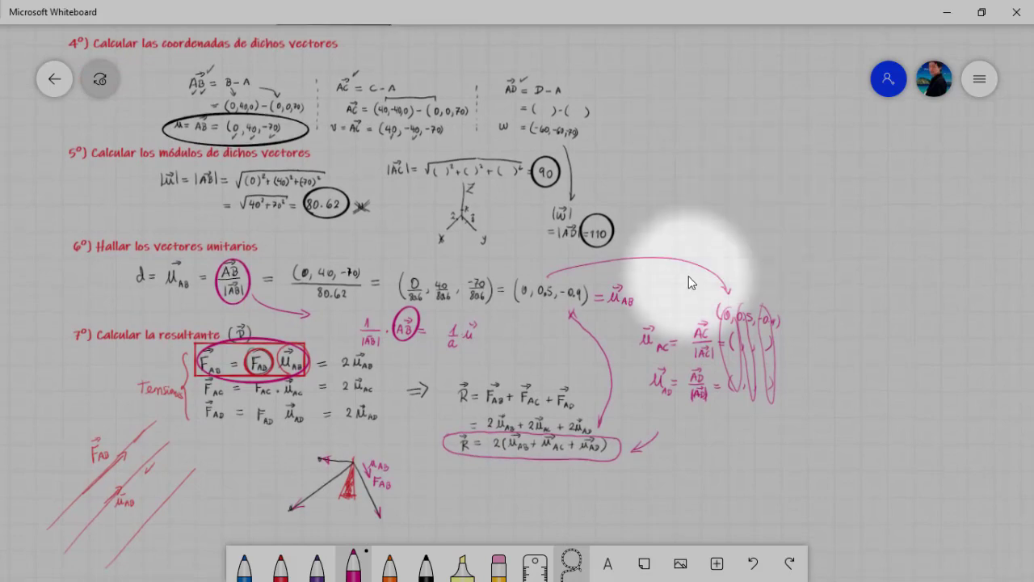
ctrl+scroll(700, 193, down, 5)
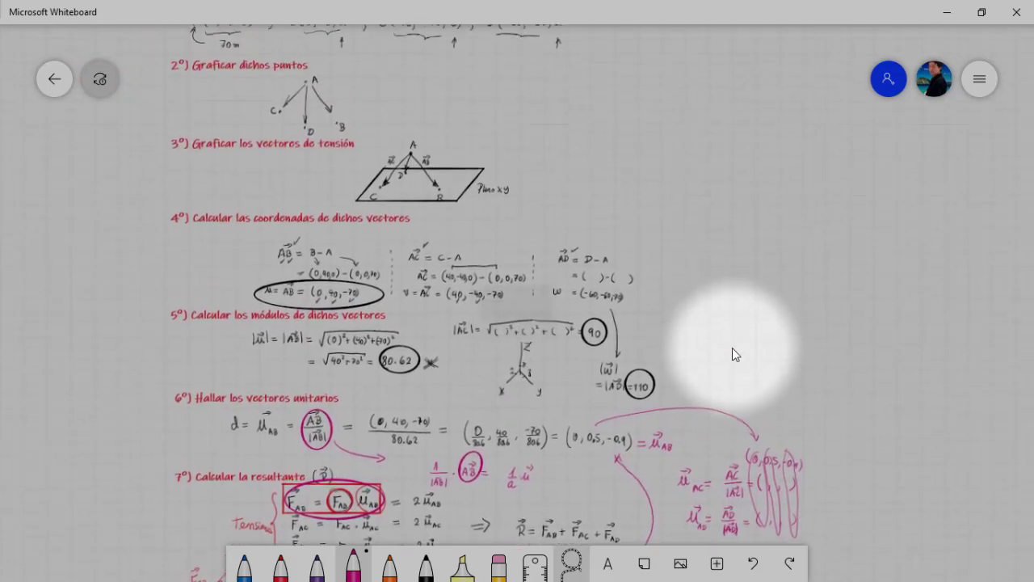
right_drag(731, 424, 673, 210)
Switch to GeoGebra, review the algebra list and hide all points and vectors in the 3D view
key(alt+Tab)
key(alt+Tab)
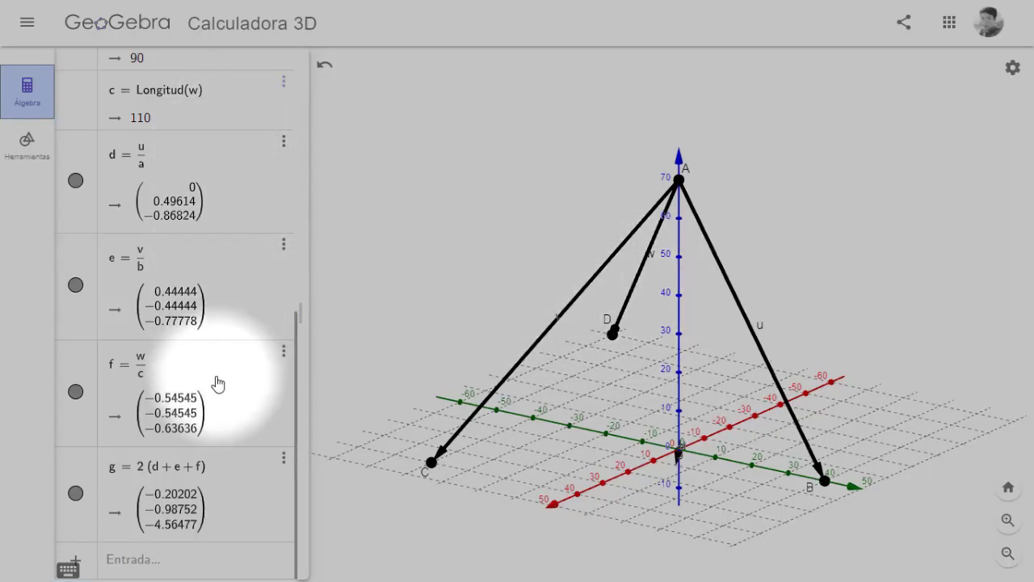
scroll(217, 383, up, 6)
scroll(217, 383, down, 6)
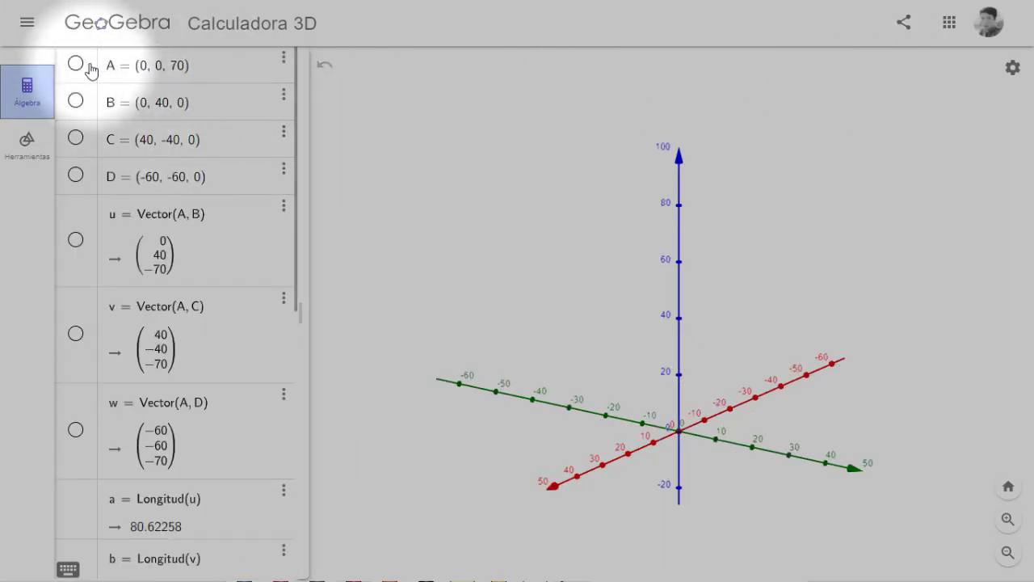
Show points A, B, C and D in the 3D view, and hide all four again
click(75, 101)
click(75, 138)
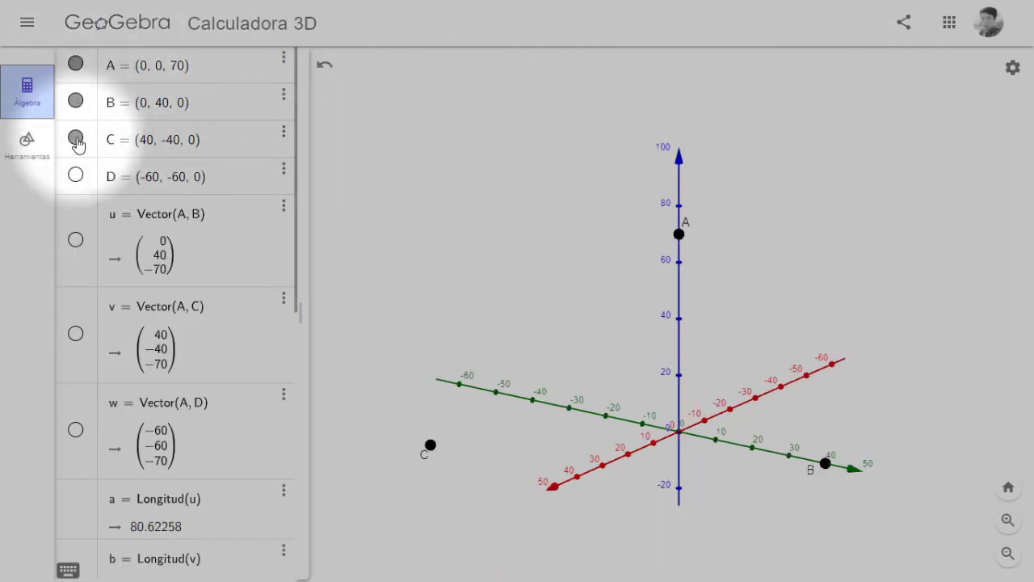
click(75, 175)
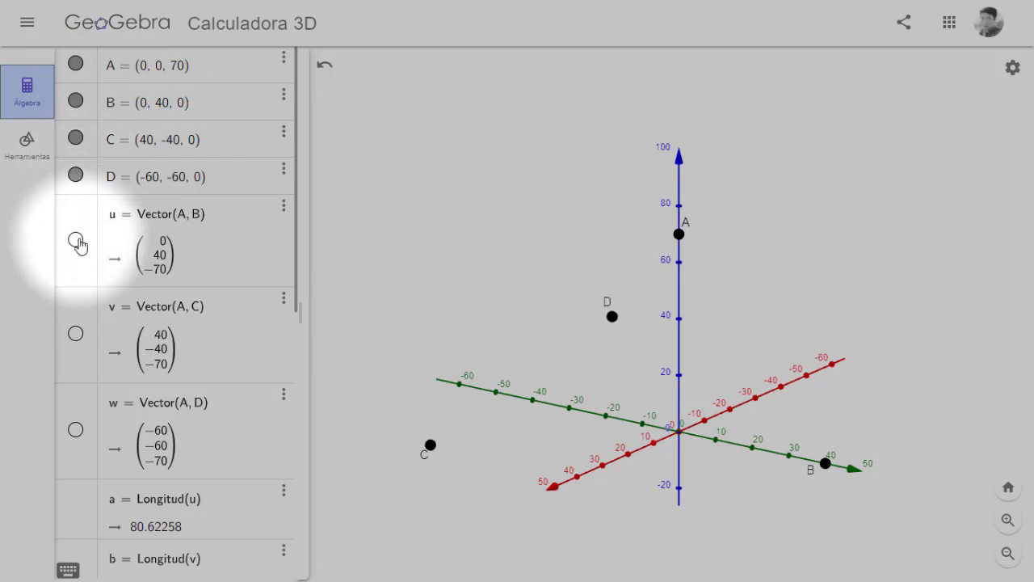
click(75, 64)
click(80, 145)
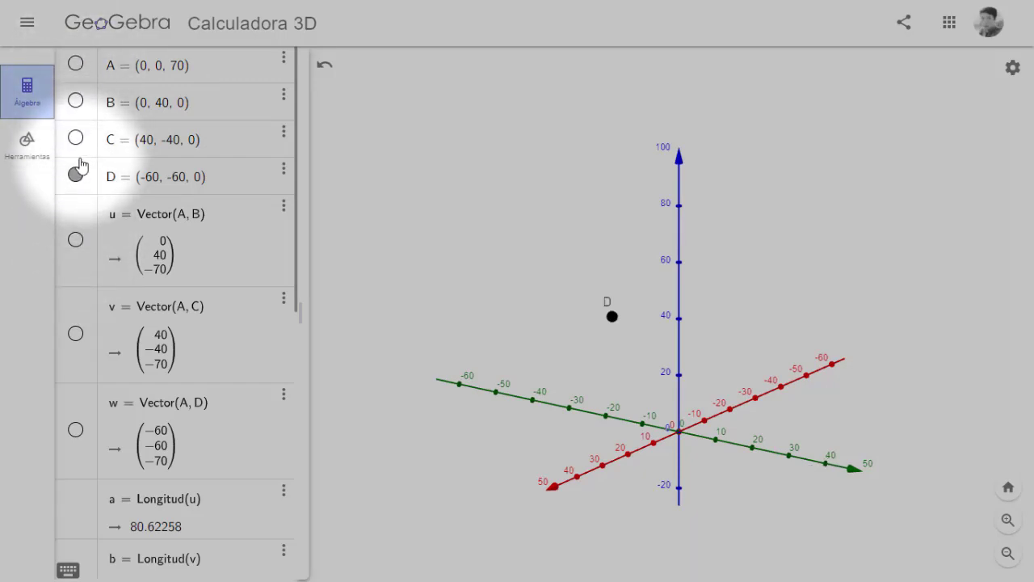
click(76, 173)
Show points A, B and C in the 3D view, inspect them from another angle, and add point D
click(75, 63)
click(78, 104)
click(76, 138)
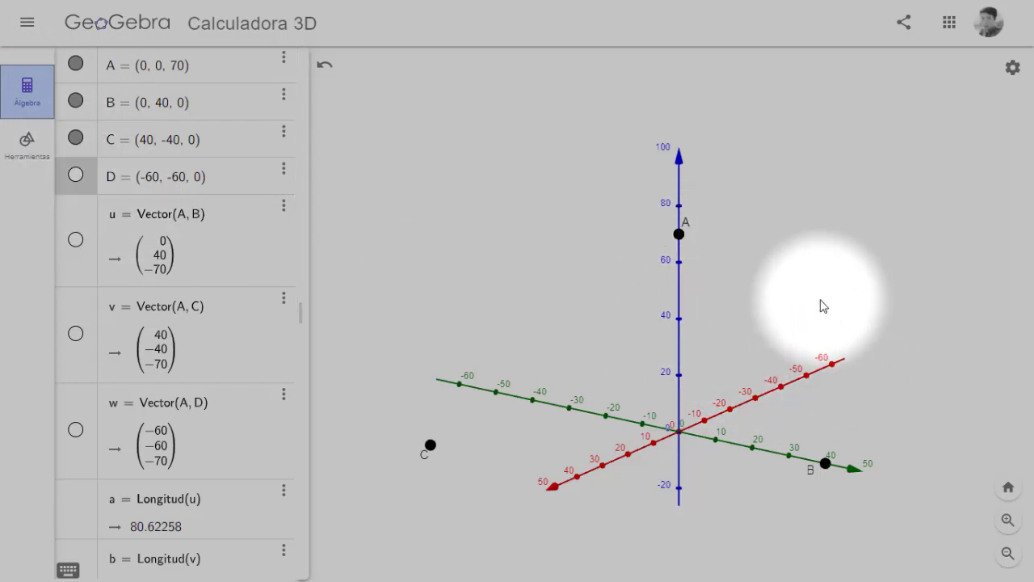
drag(831, 337, 889, 363)
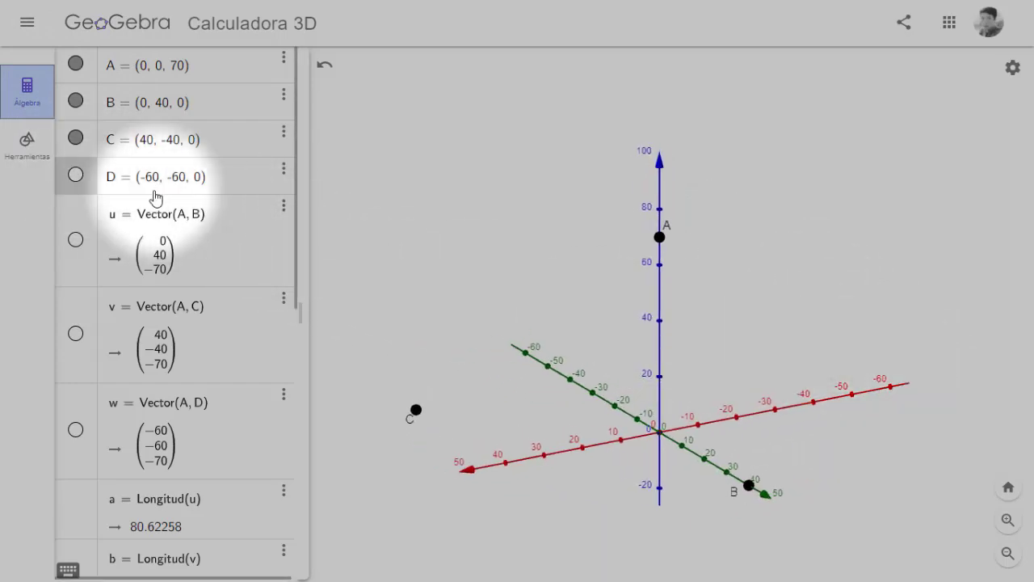
click(75, 176)
Show point D and the vectors u, v and w from A in the 3D view, inspecting them from another angle
drag(872, 346, 930, 361)
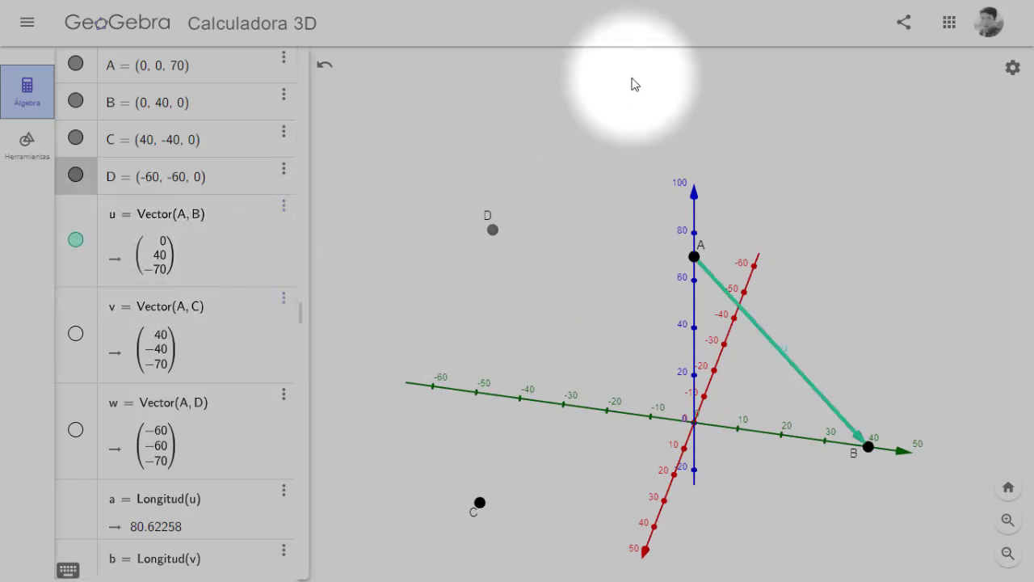
click(75, 332)
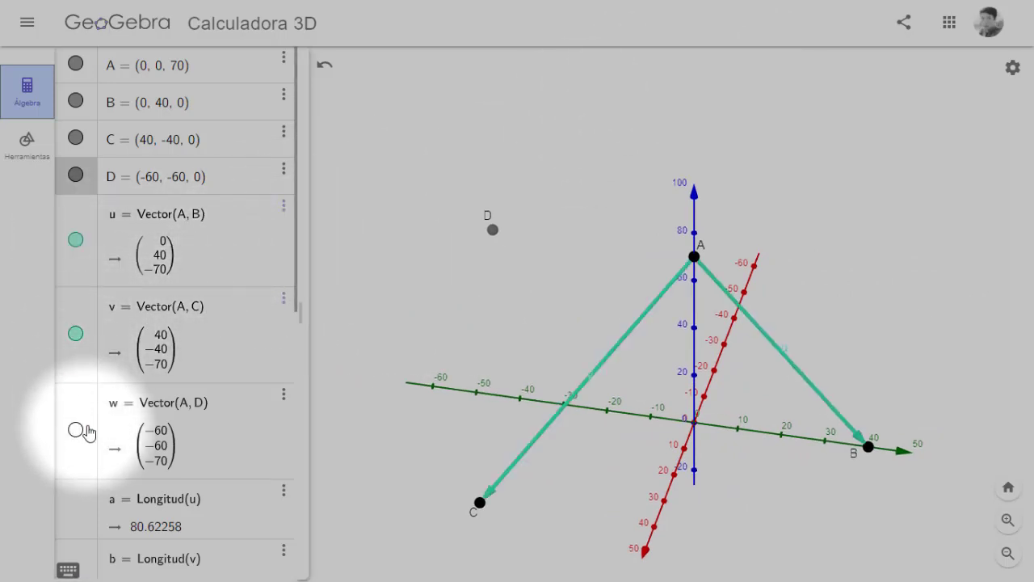
drag(865, 388, 878, 304)
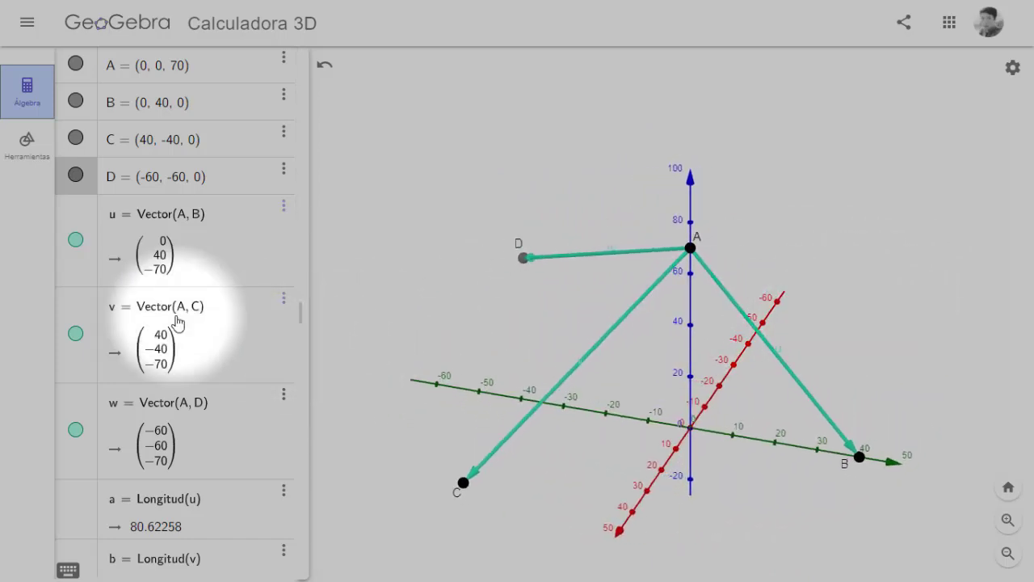
Review the vector lengths a, b and c, then show the unit vectors d, e and f and inspect them near the origin
scroll(141, 322, down, 3)
scroll(141, 321, down, 2)
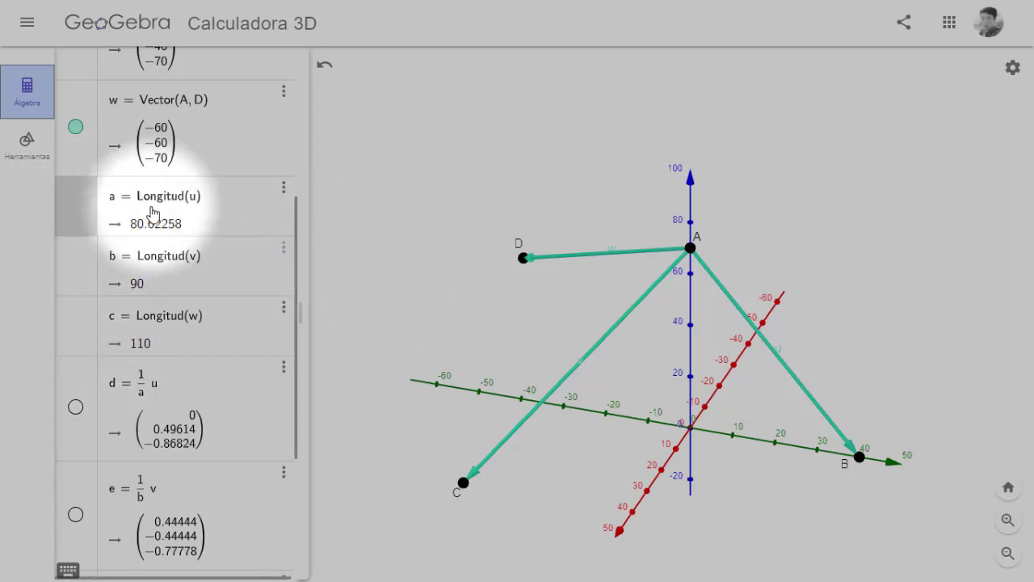
scroll(98, 311, down, 3)
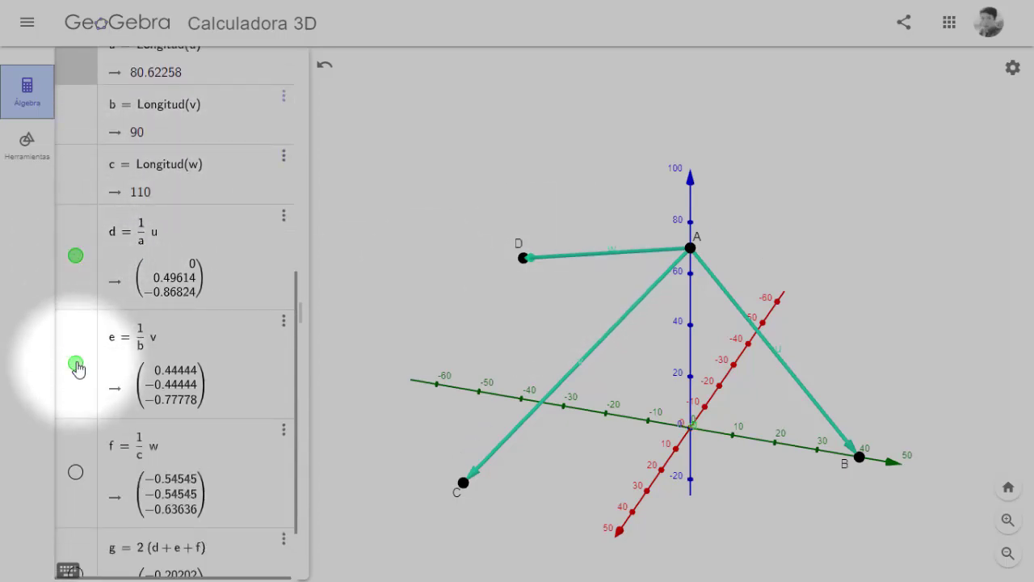
click(75, 472)
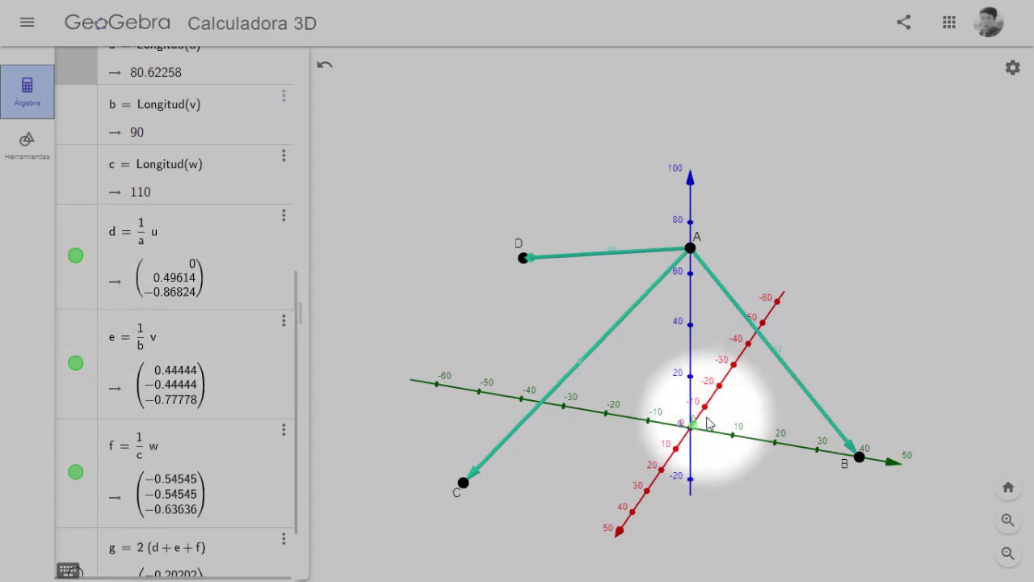
scroll(701, 450, up, 6)
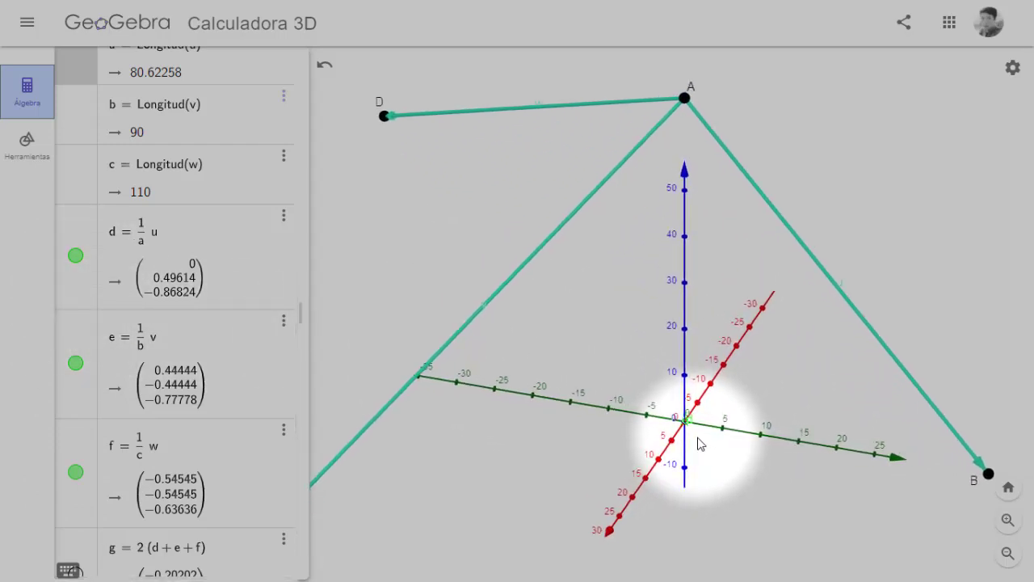
scroll(700, 445, up, 8)
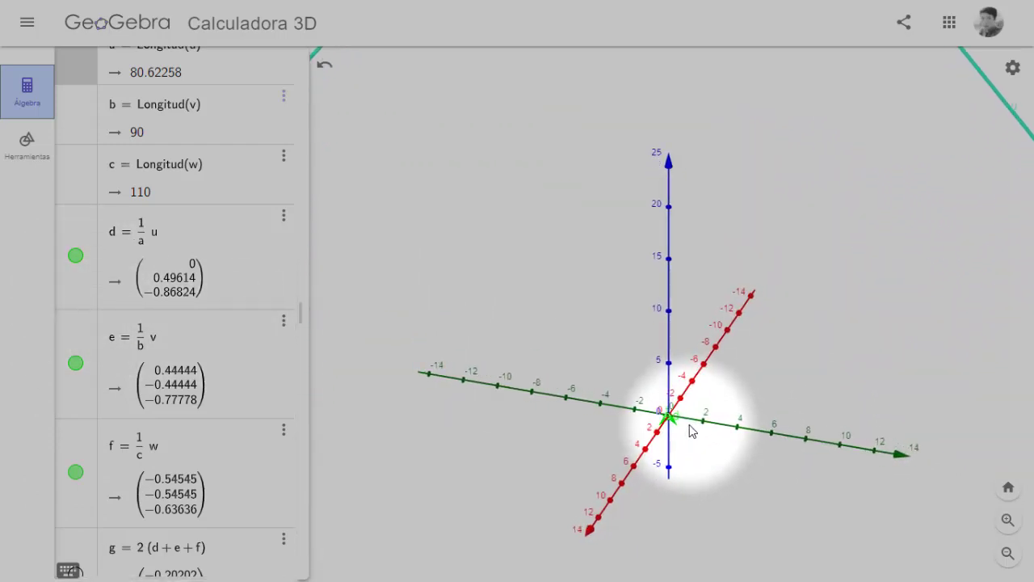
scroll(670, 433, up, 2)
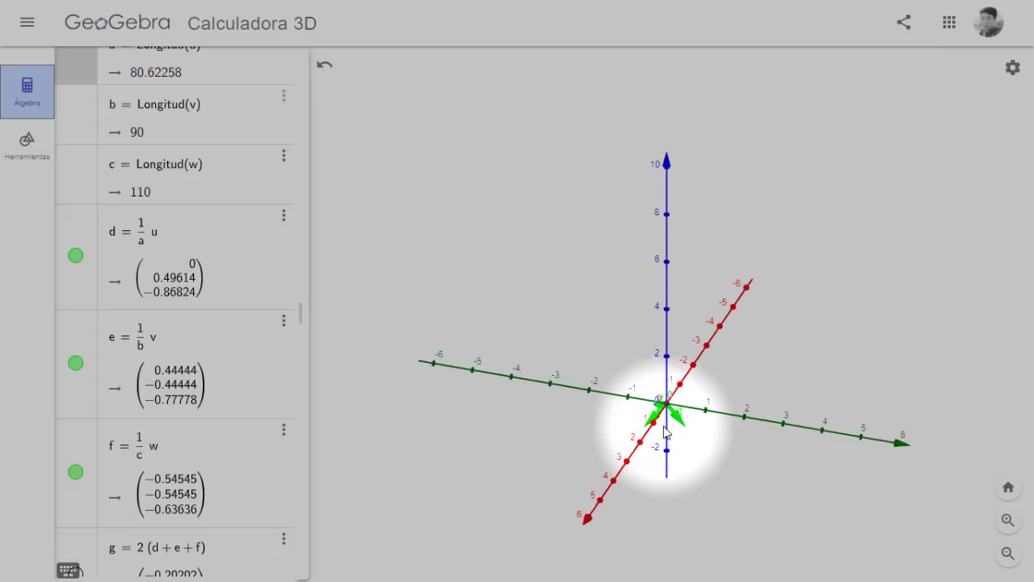
scroll(664, 432, up, 2)
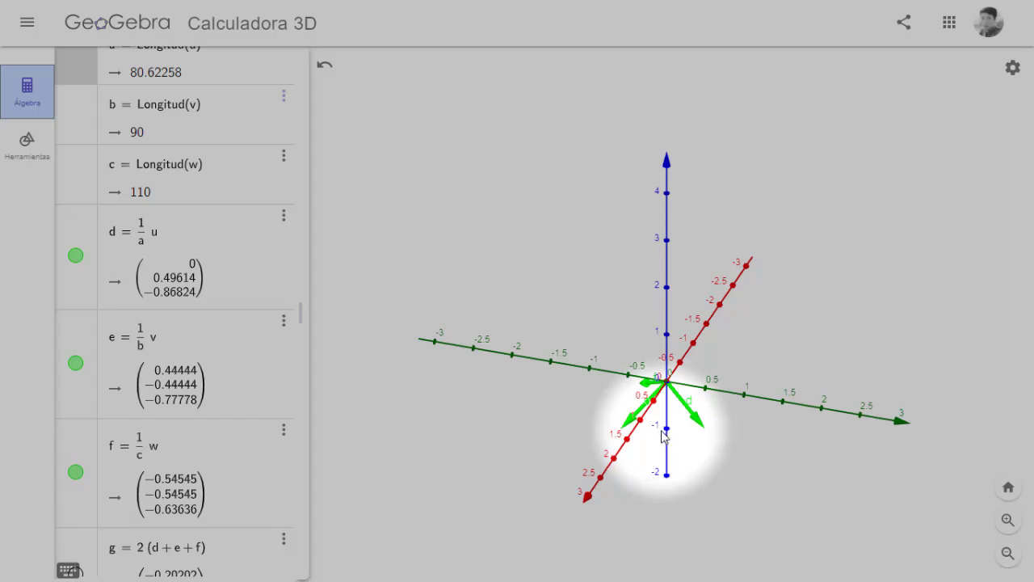
Hide the unit vectors d, e and f, and show the resultant g = 2(d+e+f) for inspection at the origin
scroll(662, 436, down, 1)
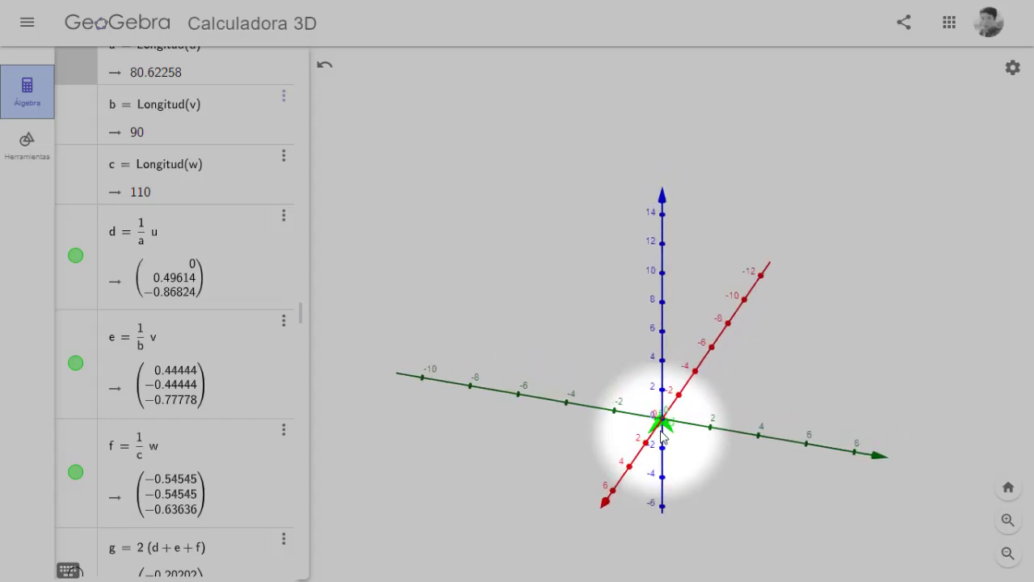
scroll(662, 436, down, 5)
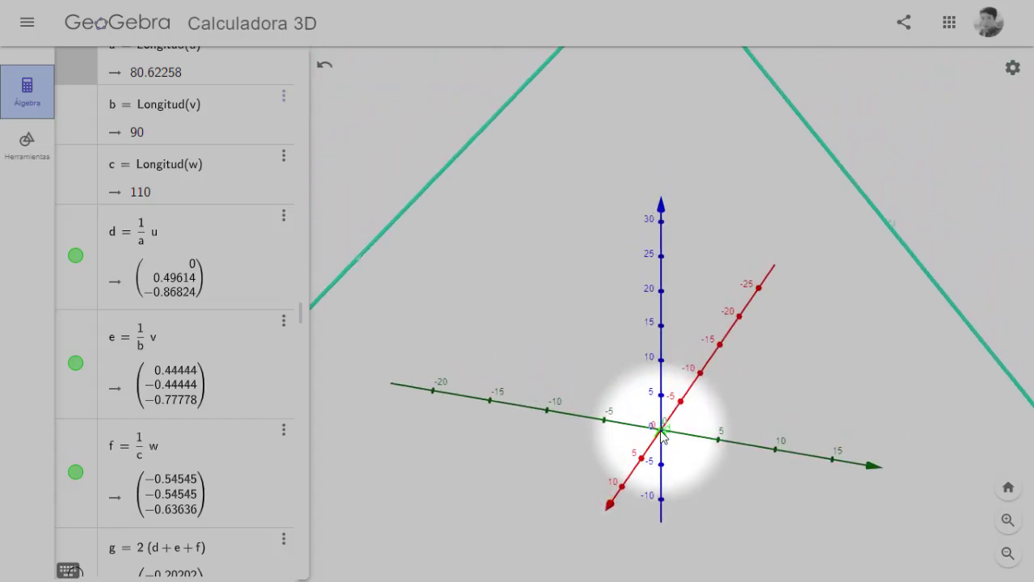
scroll(662, 434, down, 3)
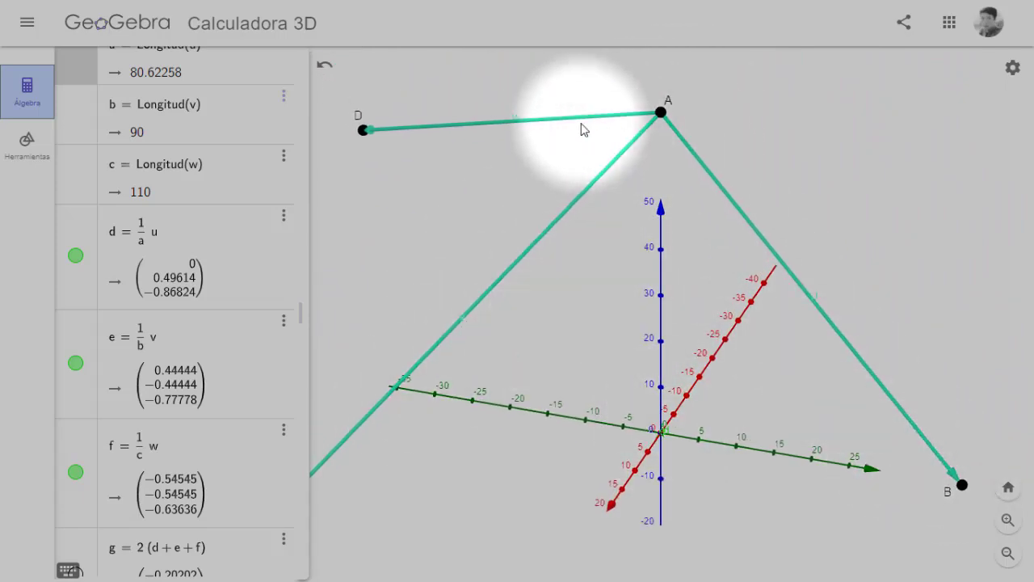
scroll(686, 367, down, 1)
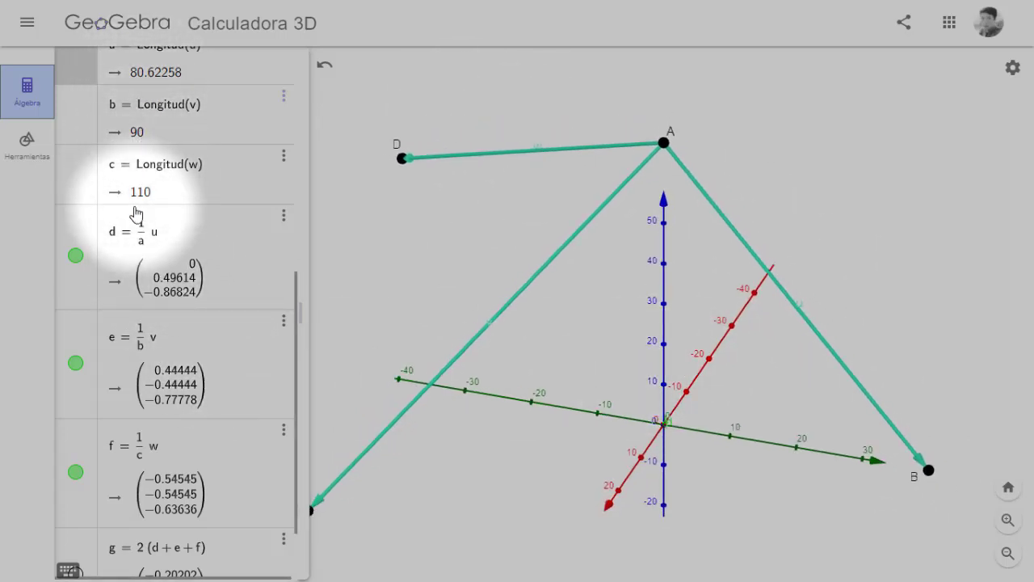
scroll(222, 345, down, 1)
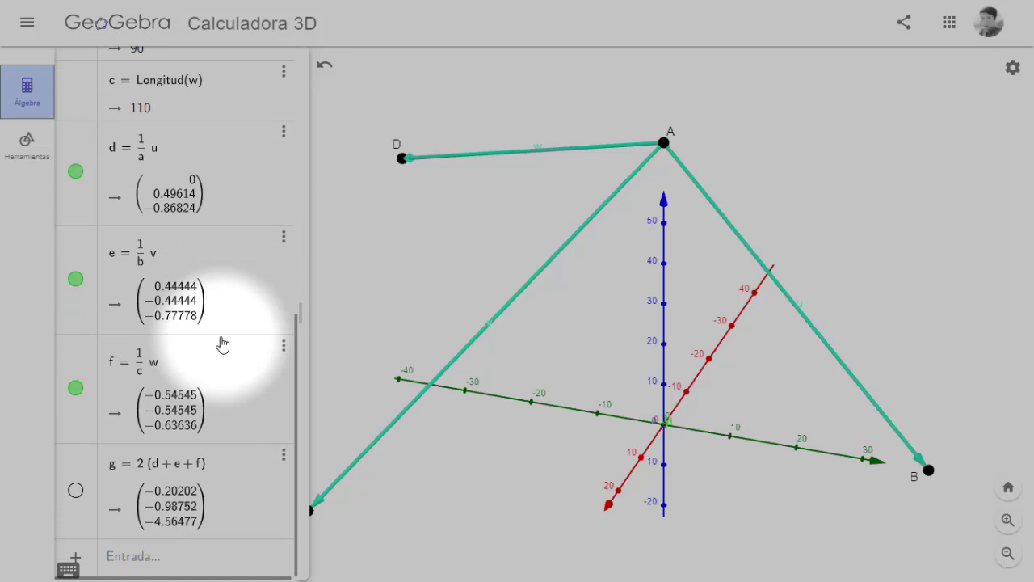
click(75, 171)
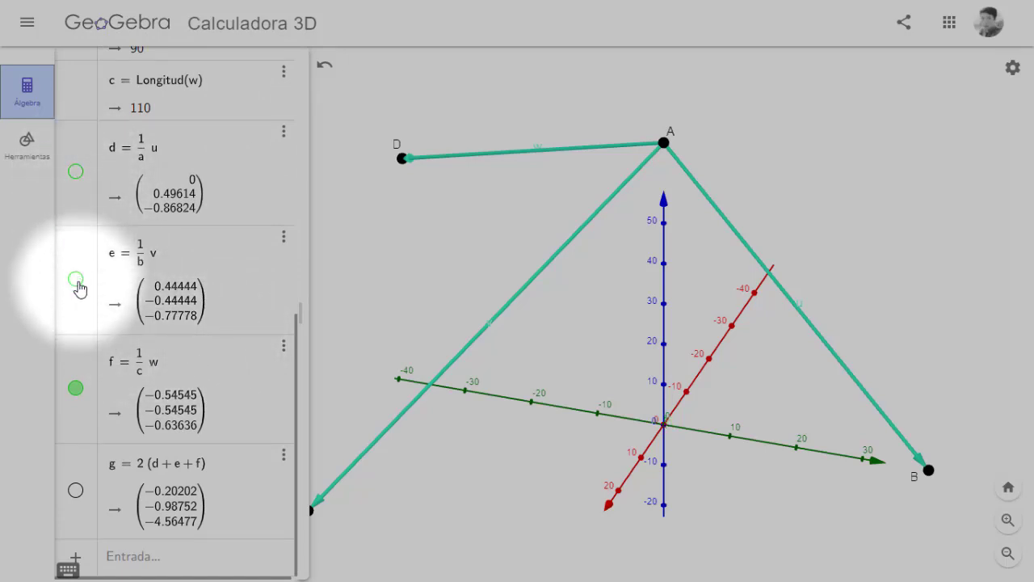
click(75, 388)
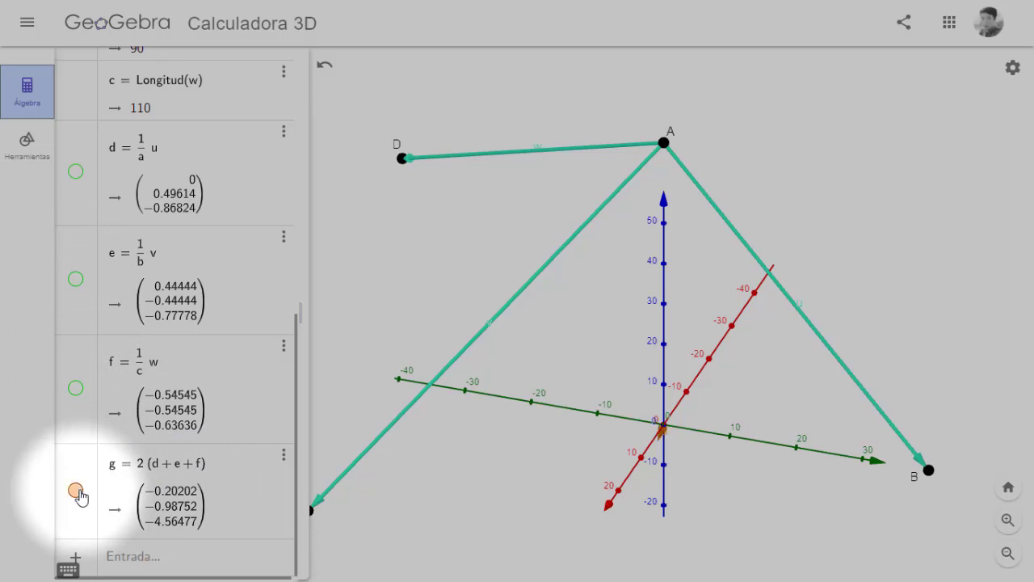
scroll(664, 446, up, 5)
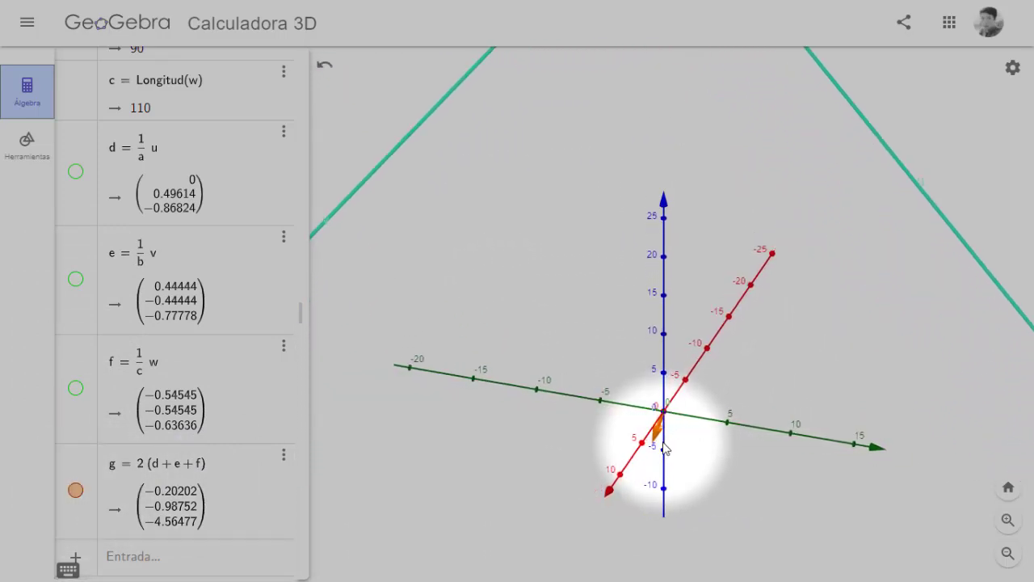
scroll(664, 446, up, 6)
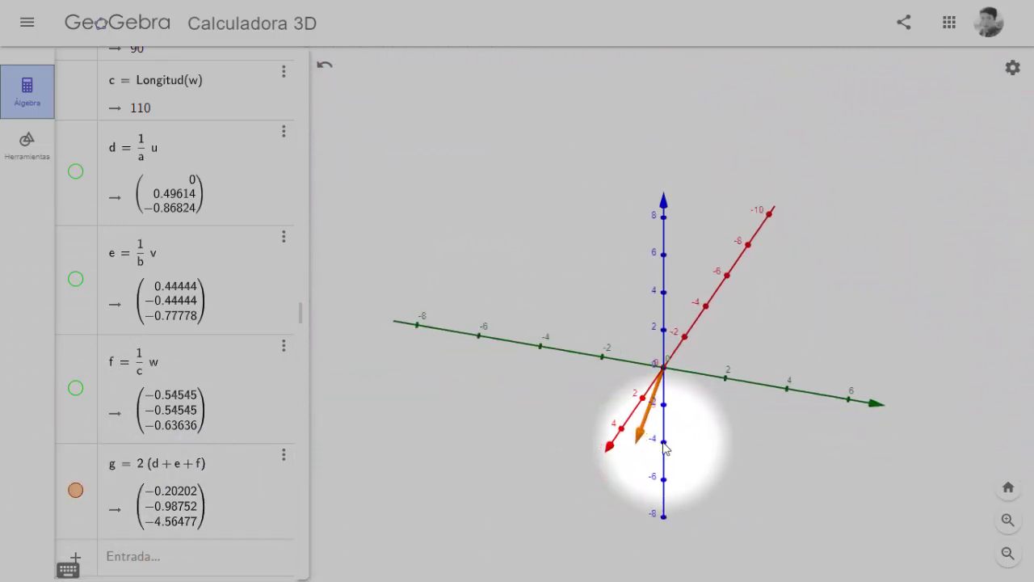
Show the unit vectors f, e and d again and examine them alongside the resultant g
click(75, 388)
click(75, 278)
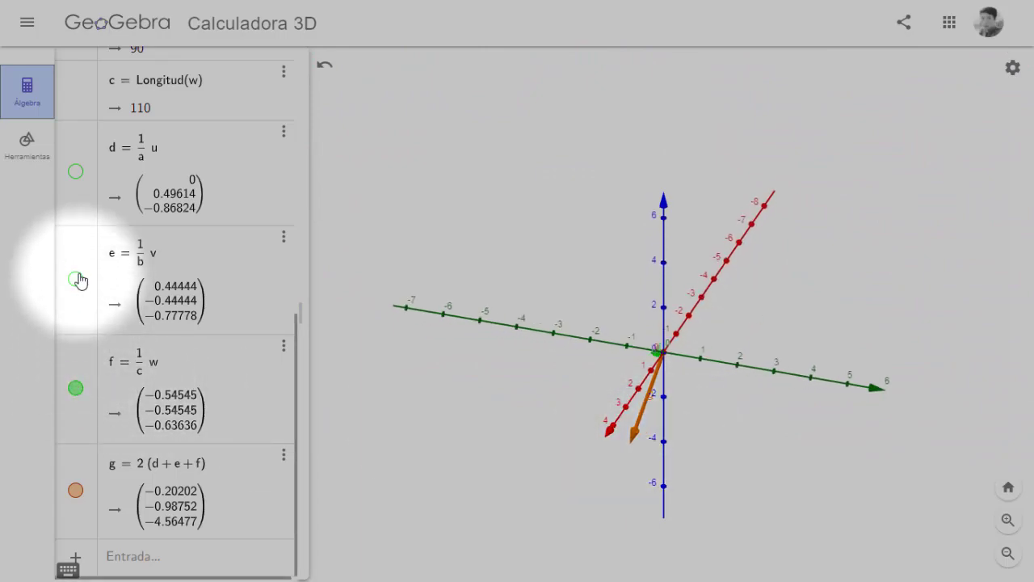
click(76, 173)
scroll(680, 379, up, 3)
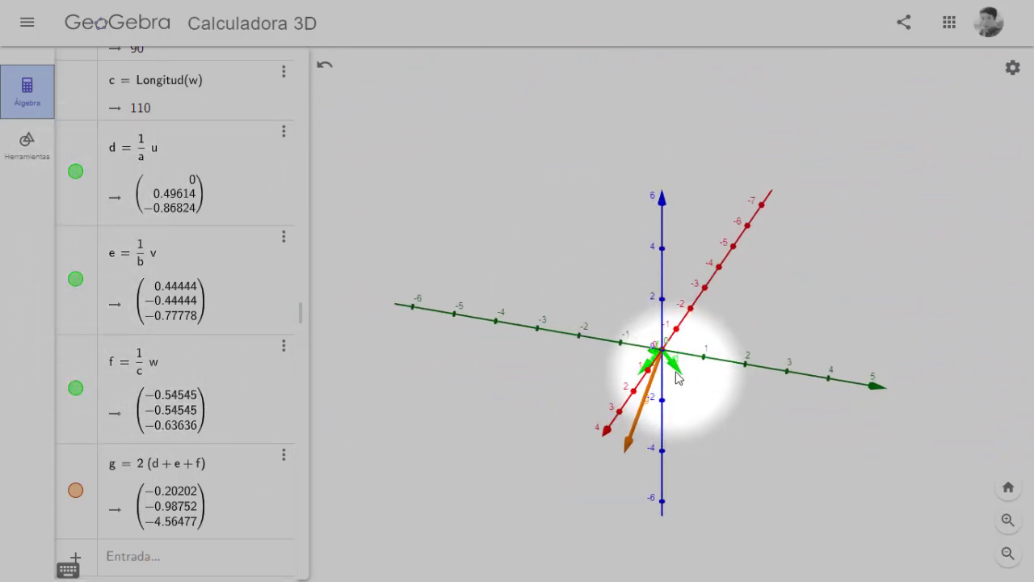
scroll(679, 378, up, 2)
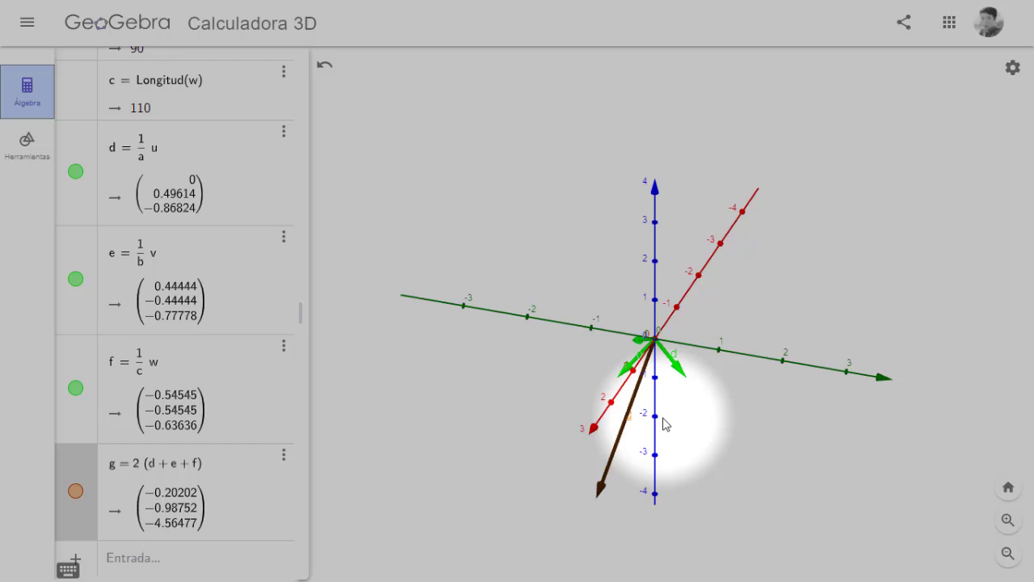
Hide all the vectors, from the resultant g to u, v and w, leaving only points A to D displayed
scroll(663, 425, down, 5)
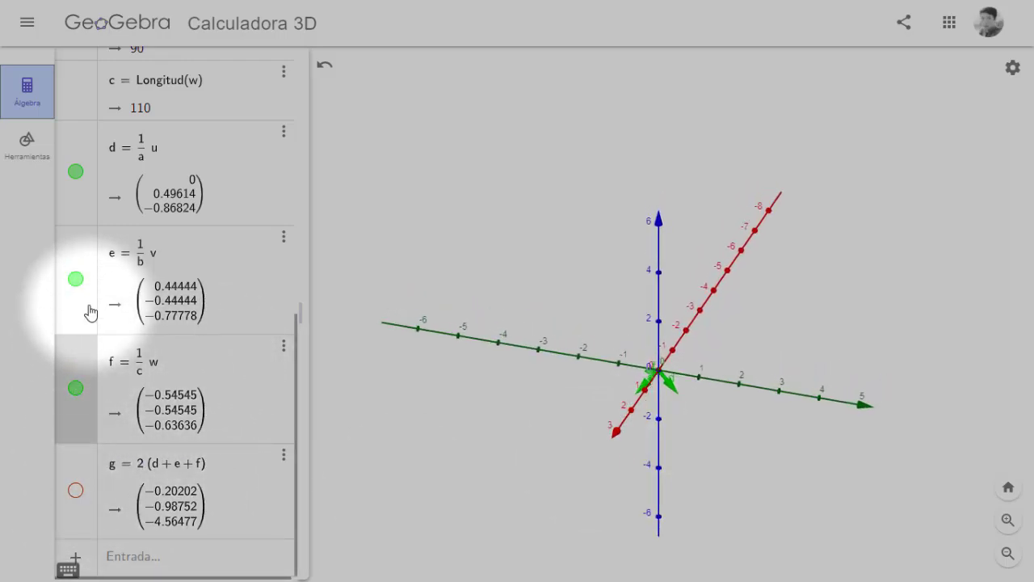
click(76, 275)
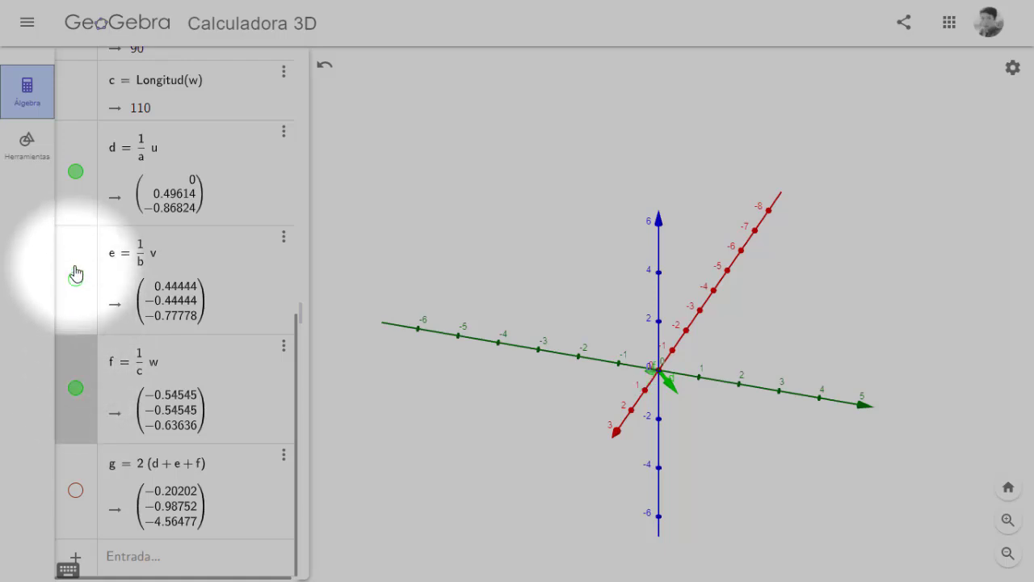
scroll(533, 422, down, 3)
click(73, 391)
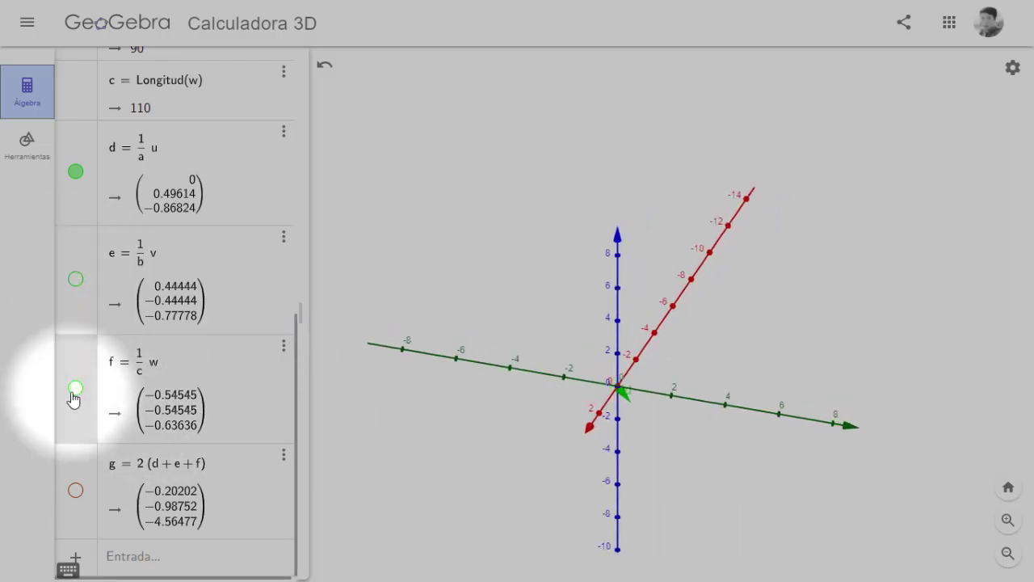
click(75, 171)
scroll(587, 351, down, 2)
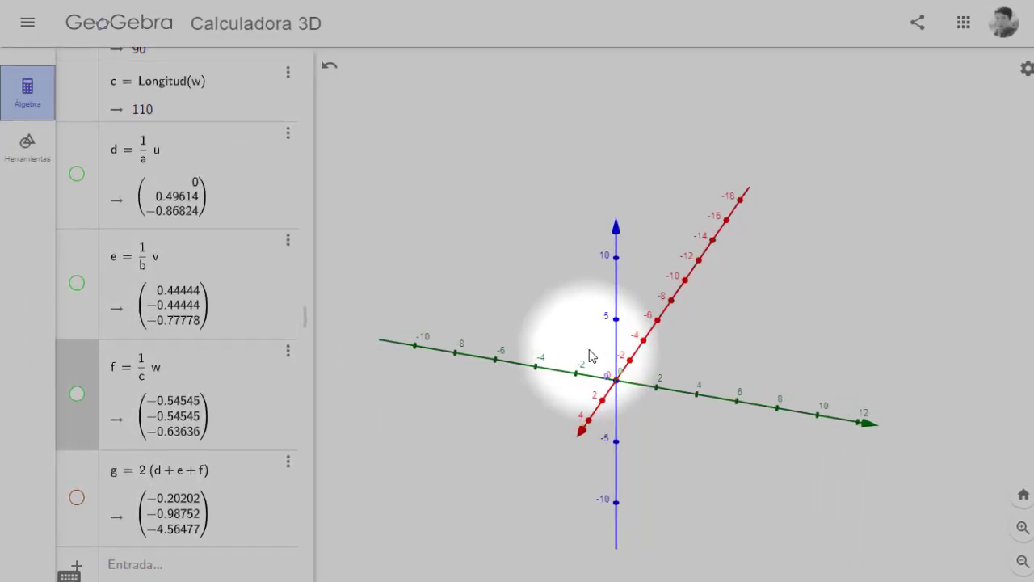
scroll(590, 356, down, 6)
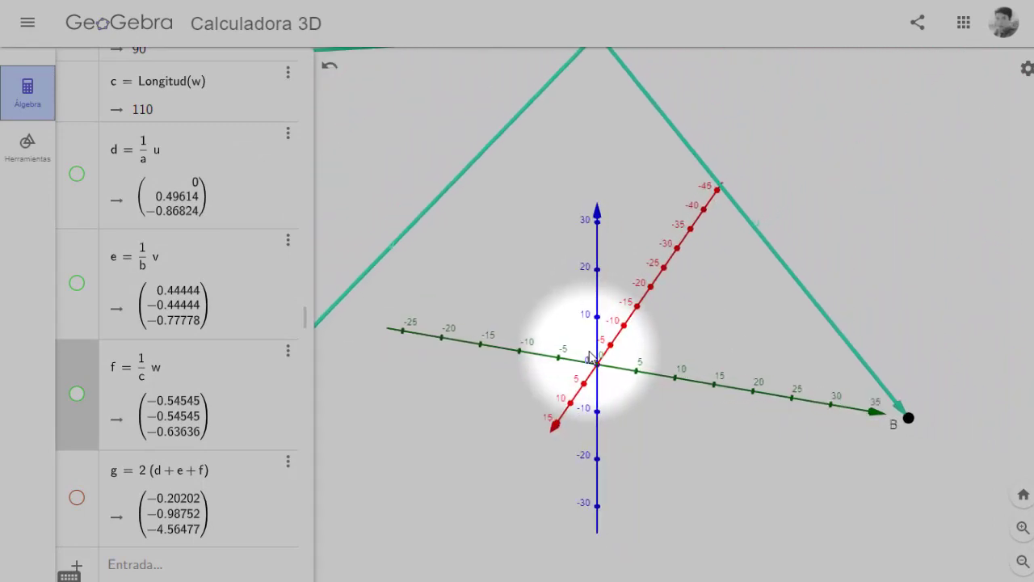
scroll(593, 358, down, 5)
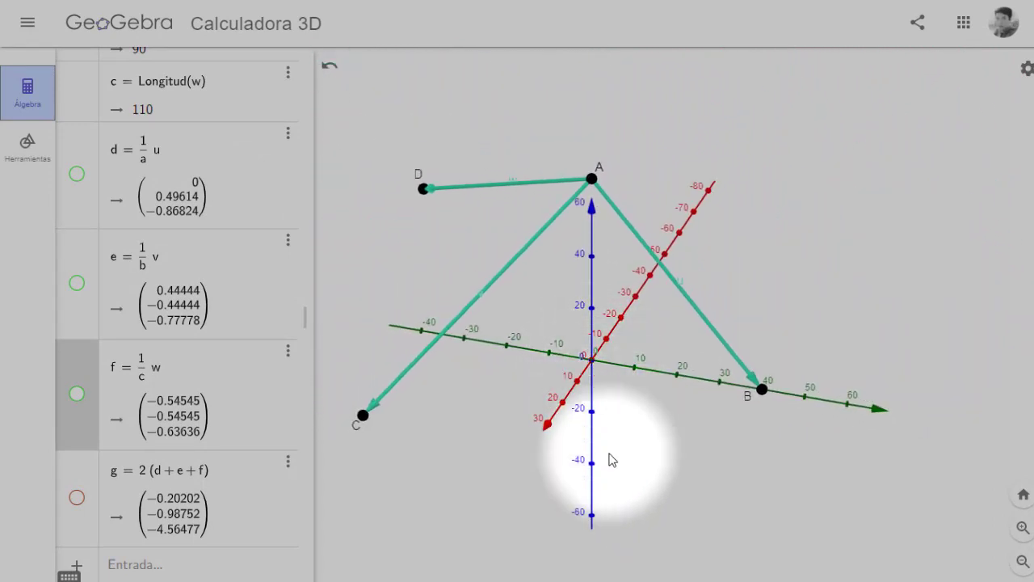
drag(622, 420, 646, 418)
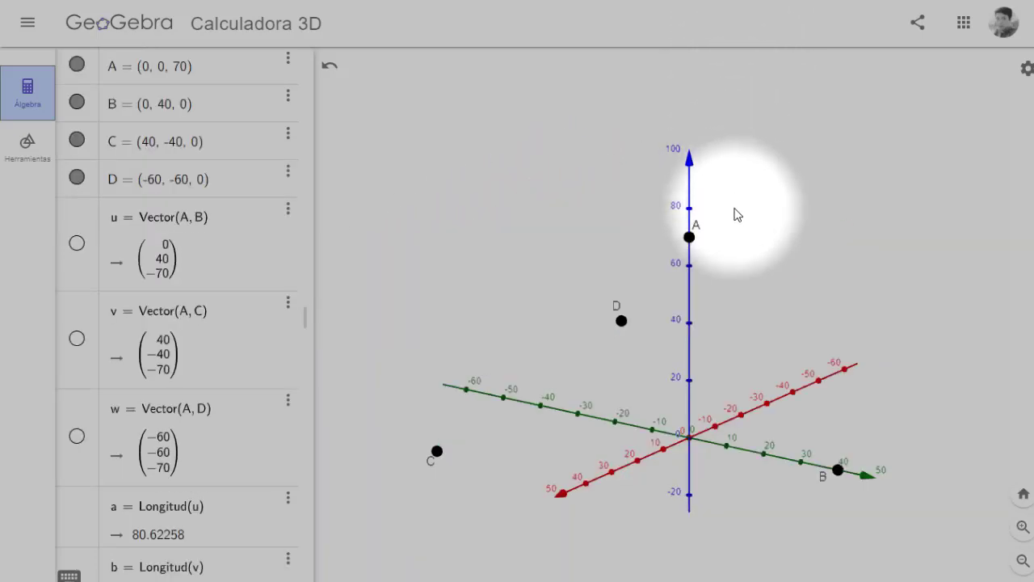
Hide points A, B, C and D, and show them again one by one in the 3D view
click(77, 177)
click(77, 140)
click(74, 67)
click(76, 65)
click(77, 140)
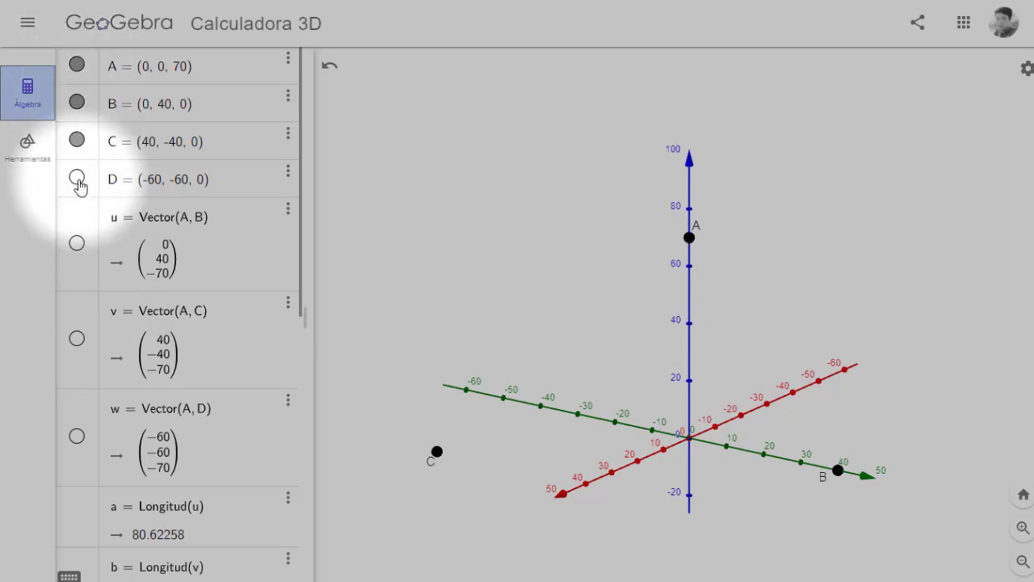
click(77, 177)
Show the vectors u, v and w from A to B, C and D, and review their lengths a, b and c
click(77, 244)
click(76, 338)
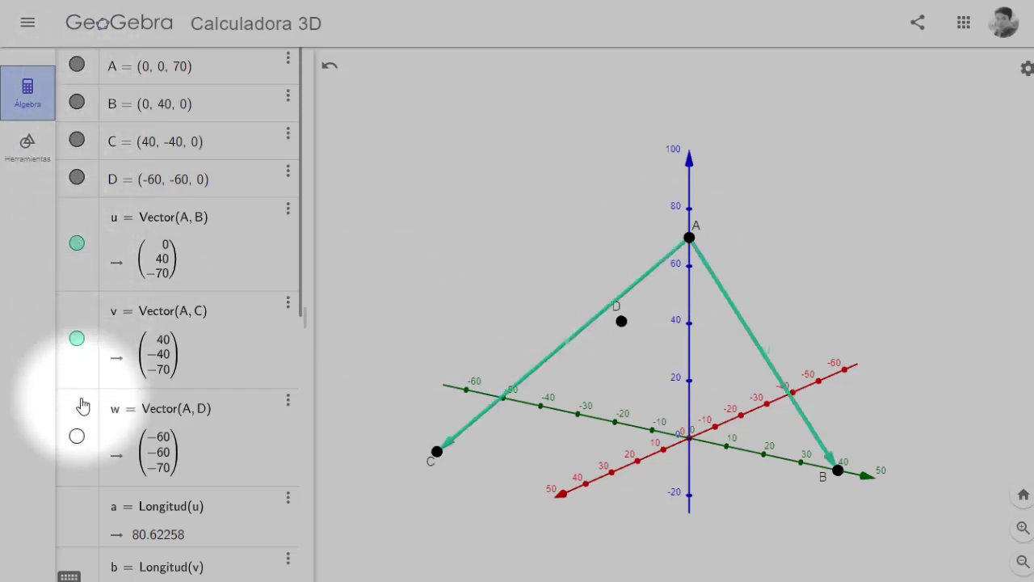
click(77, 437)
scroll(77, 436, down, 2)
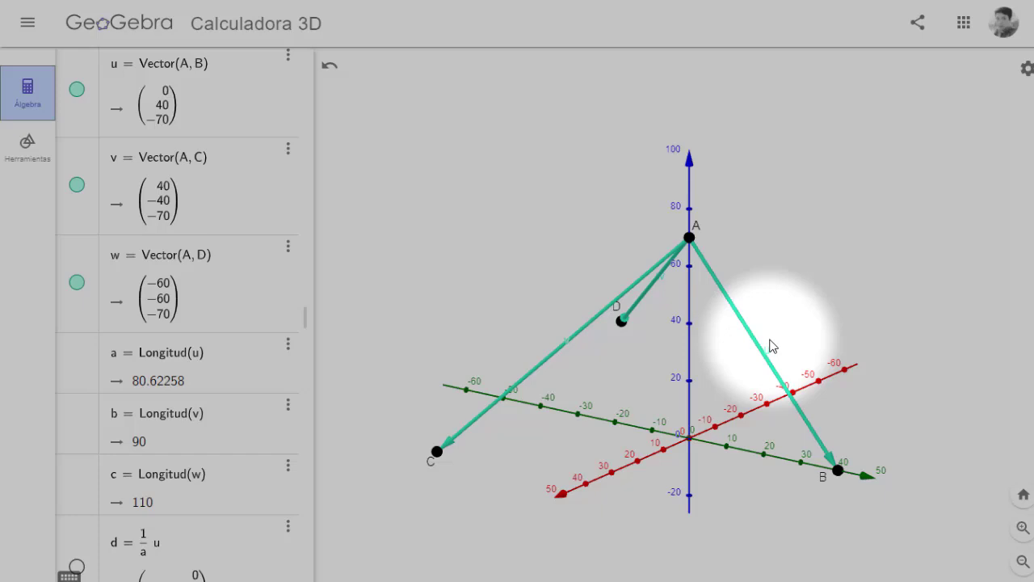
mouse_move(797, 318)
mouse_down()
mouse_move(704, 321)
mouse_move(895, 318)
mouse_move(804, 321)
mouse_up()
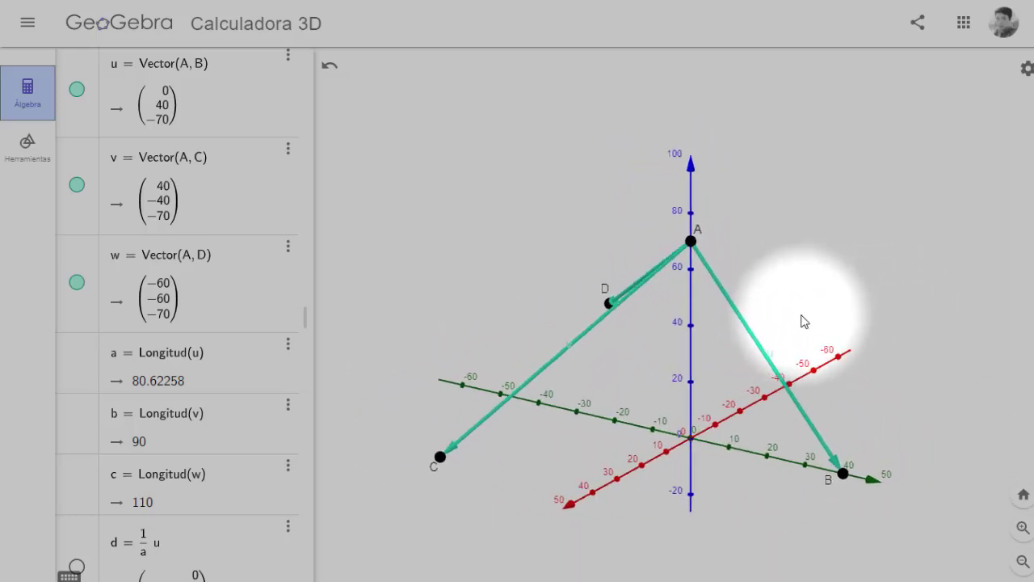